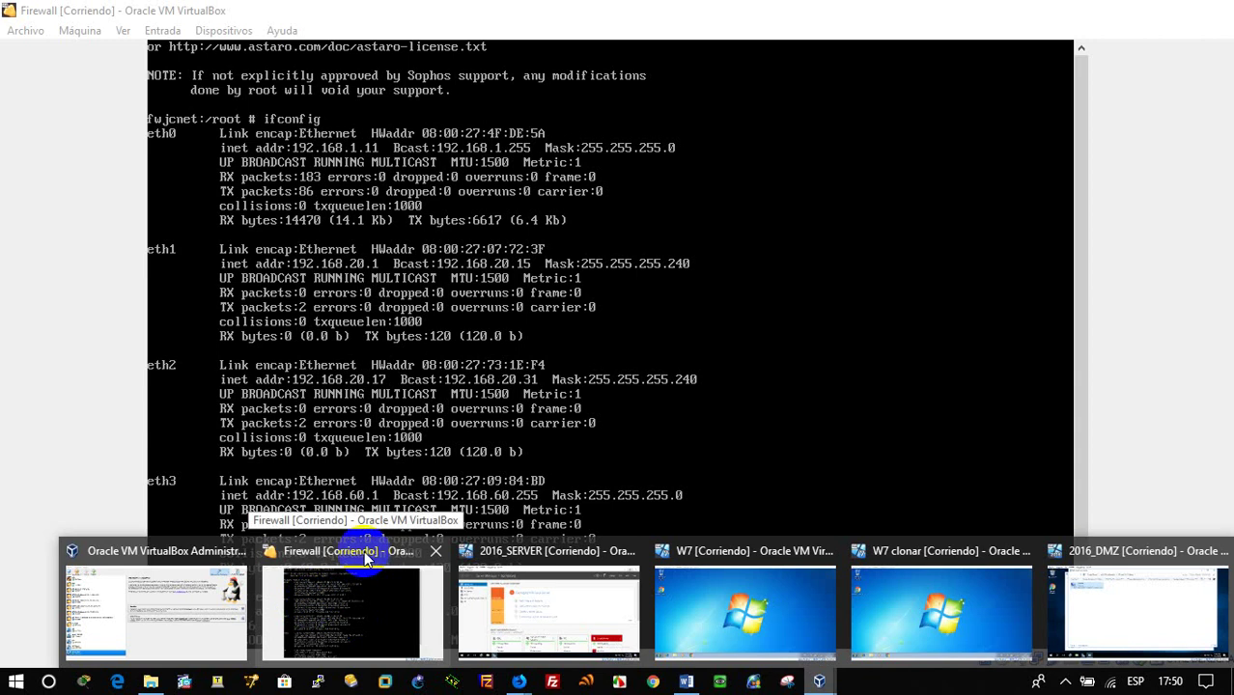
Review the Firewall virtual machine's four network adapters, the host's Wi-Fi connection and the firewall's ifconfig output.
{"action": "left_click", "coordinate": [310, 610]}
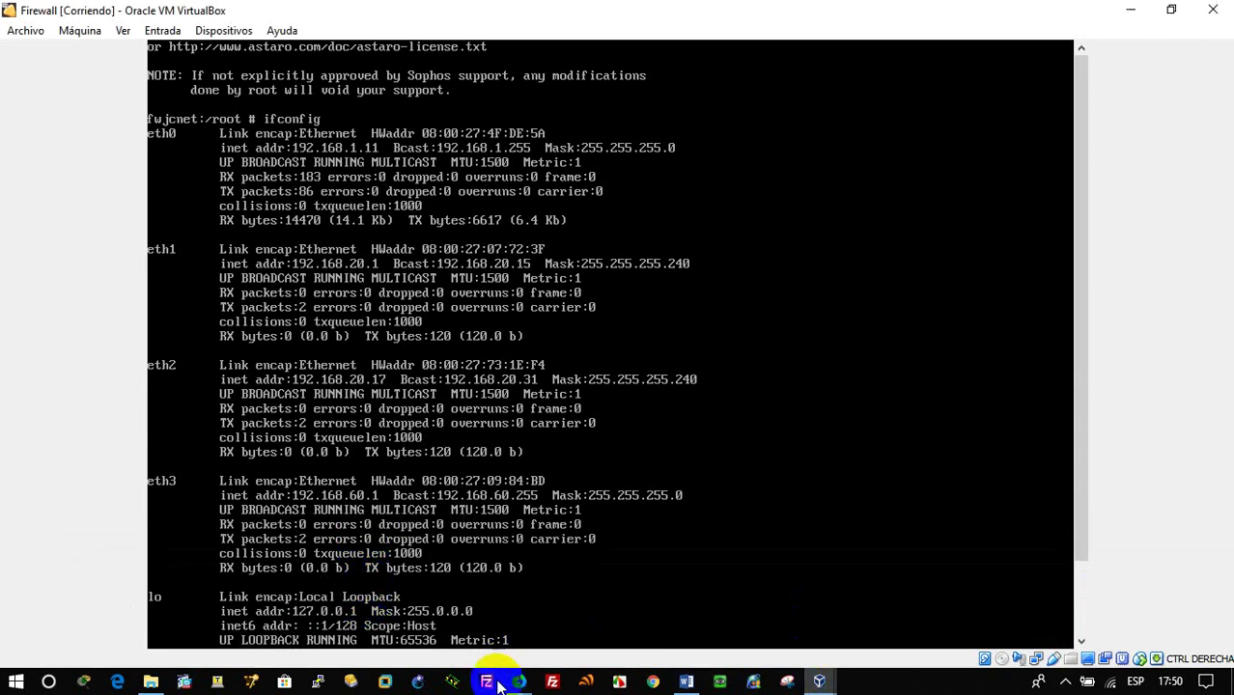
{"action": "right_click", "coordinate": [1036, 658]}
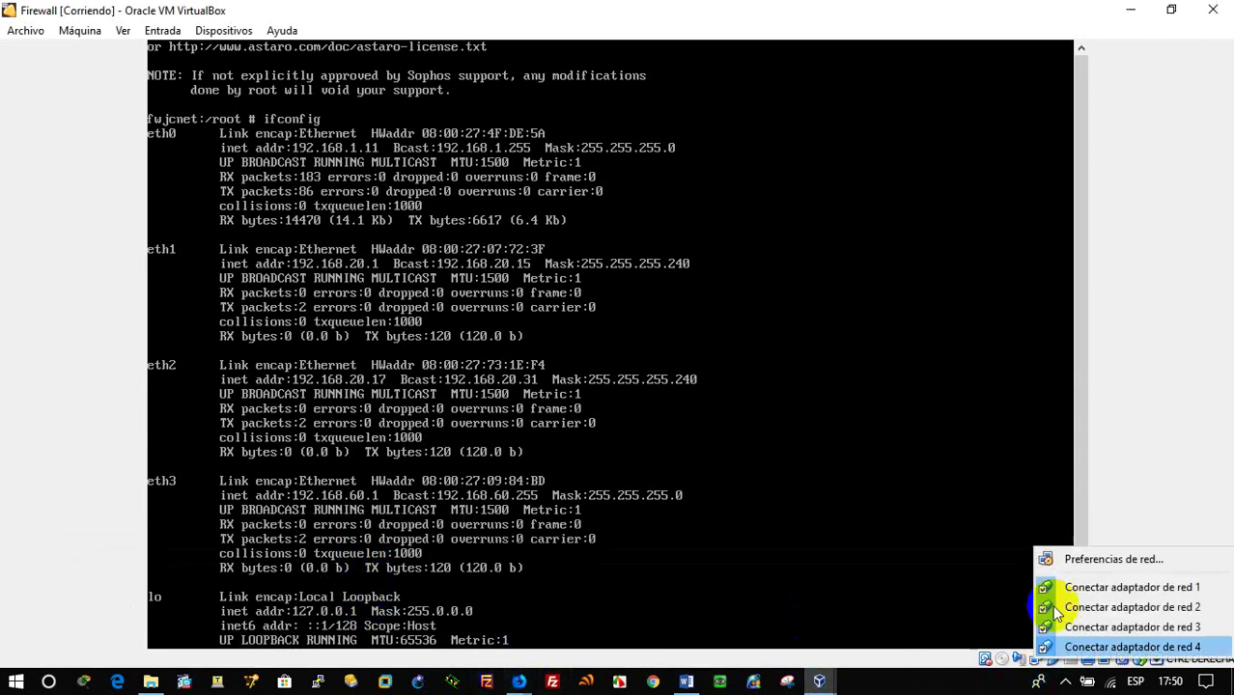
{"action": "left_click", "coordinate": [1088, 558]}
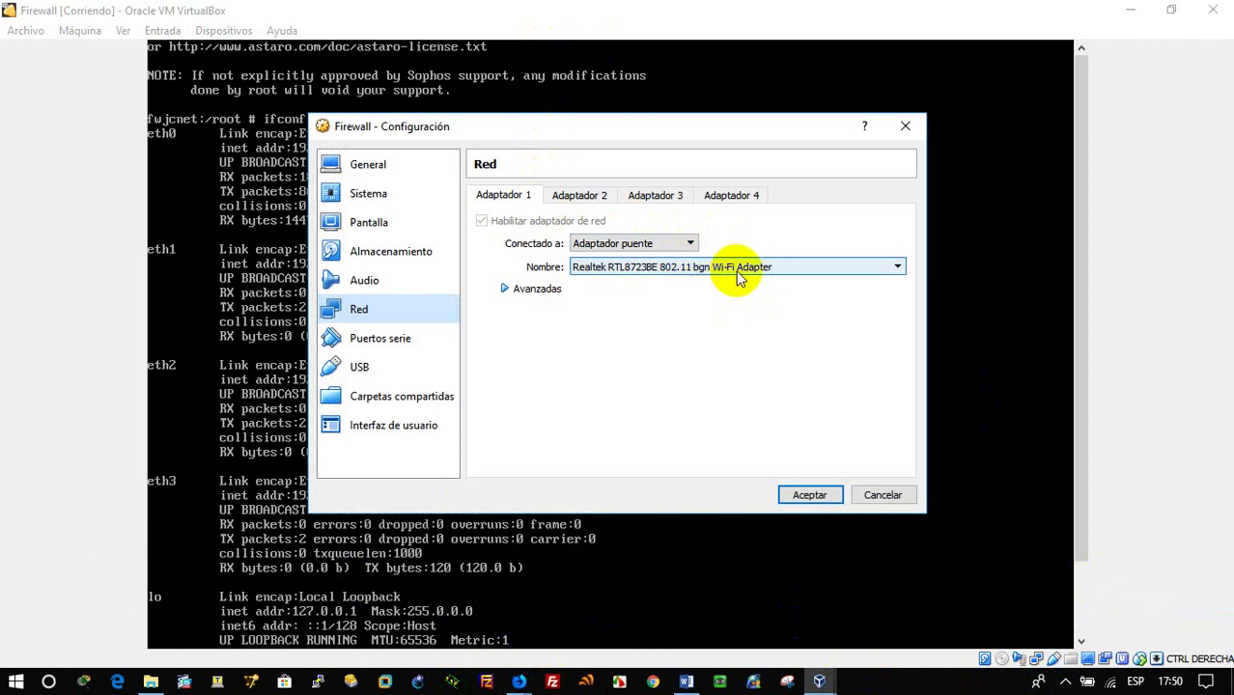
{"action": "left_click", "coordinate": [1113, 685]}
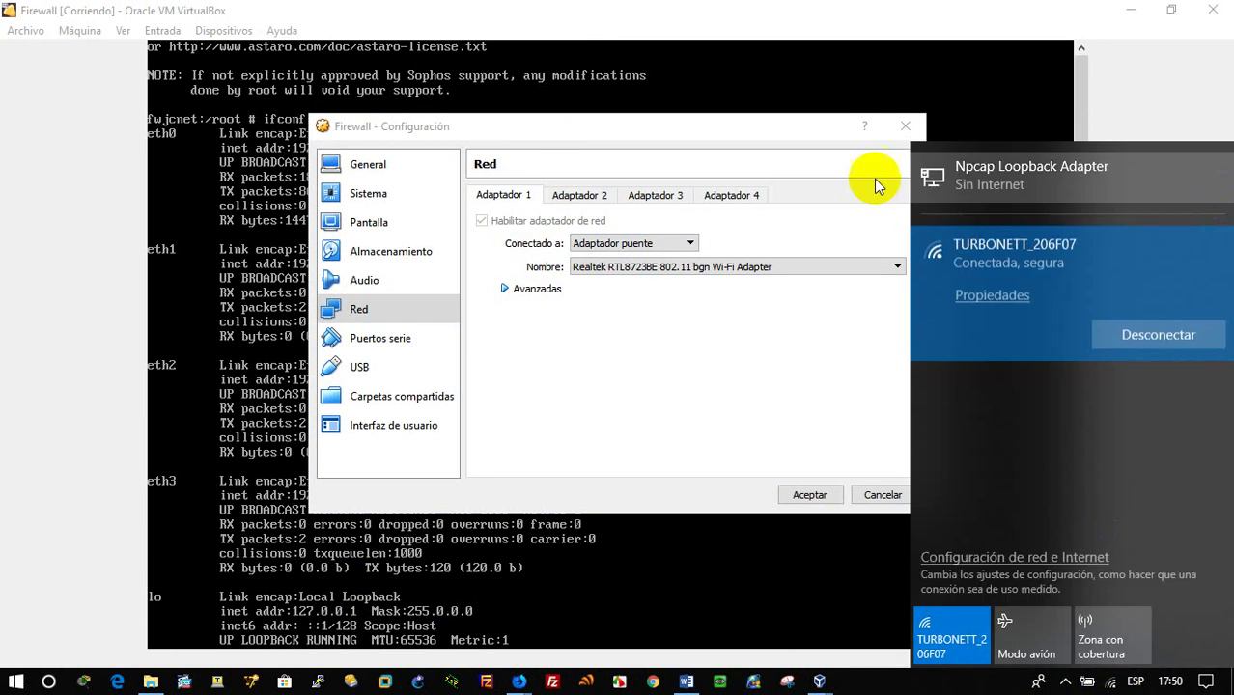
{"action": "left_click", "coordinate": [1147, 91]}
{"action": "left_click", "coordinate": [575, 197]}
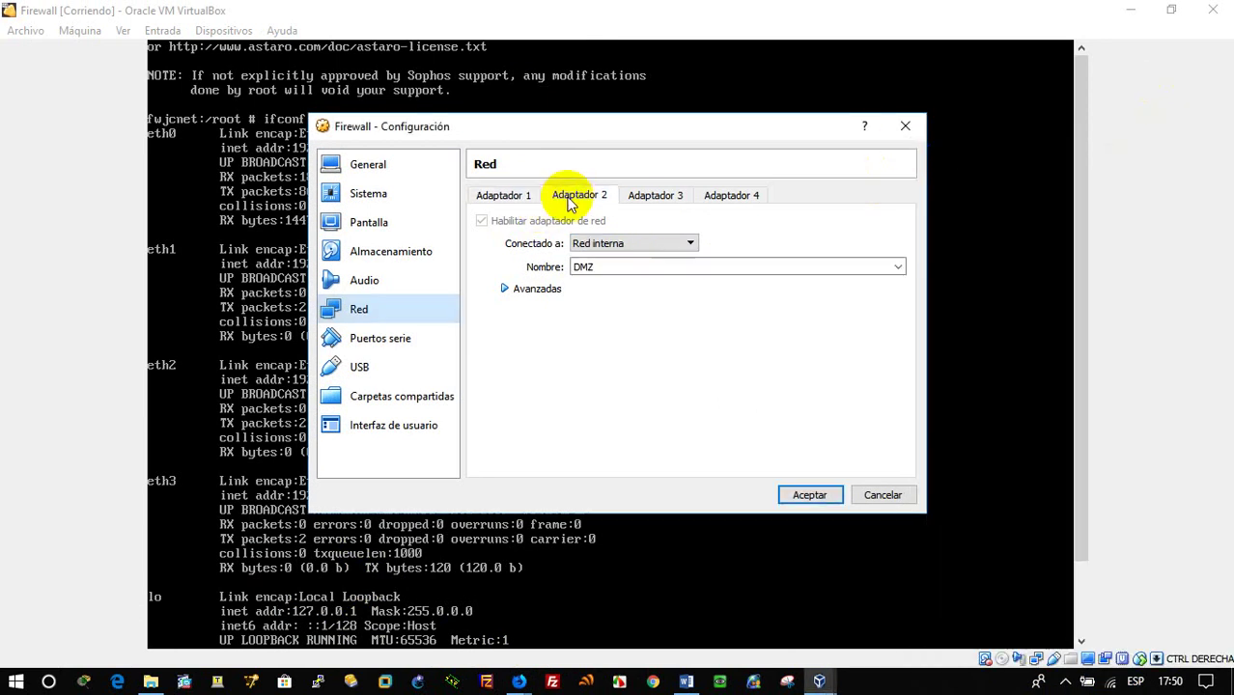
{"action": "left_click", "coordinate": [659, 196]}
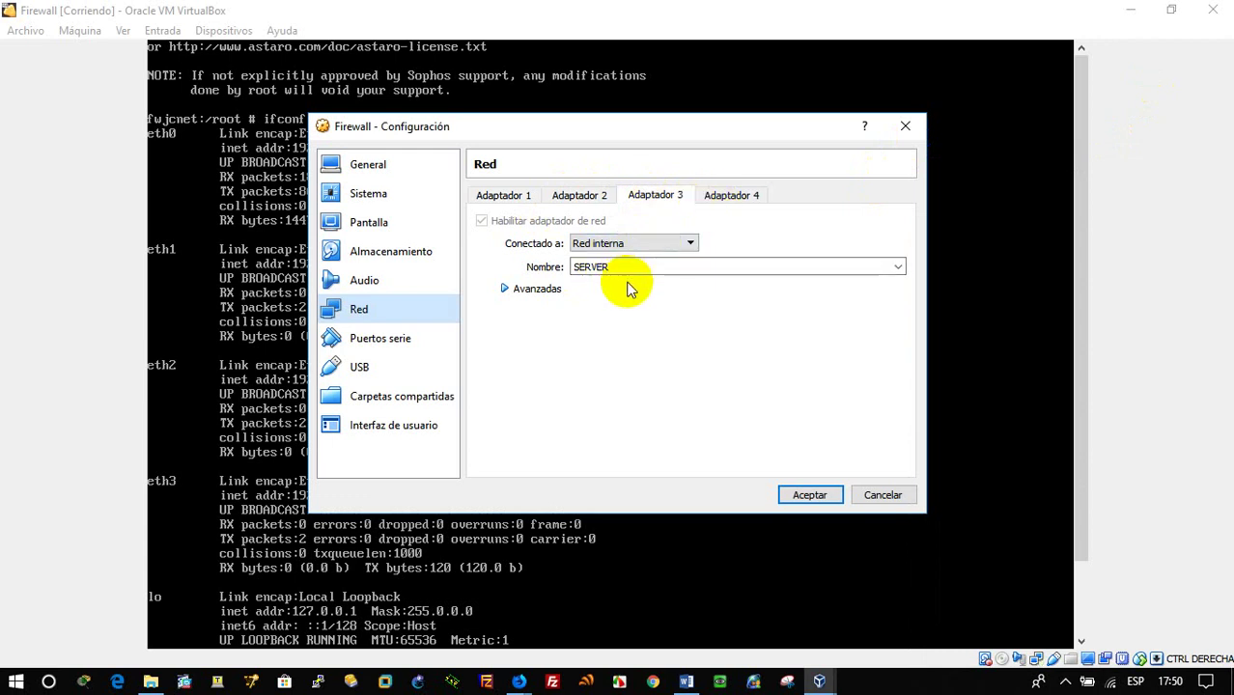
{"action": "left_click", "coordinate": [724, 193]}
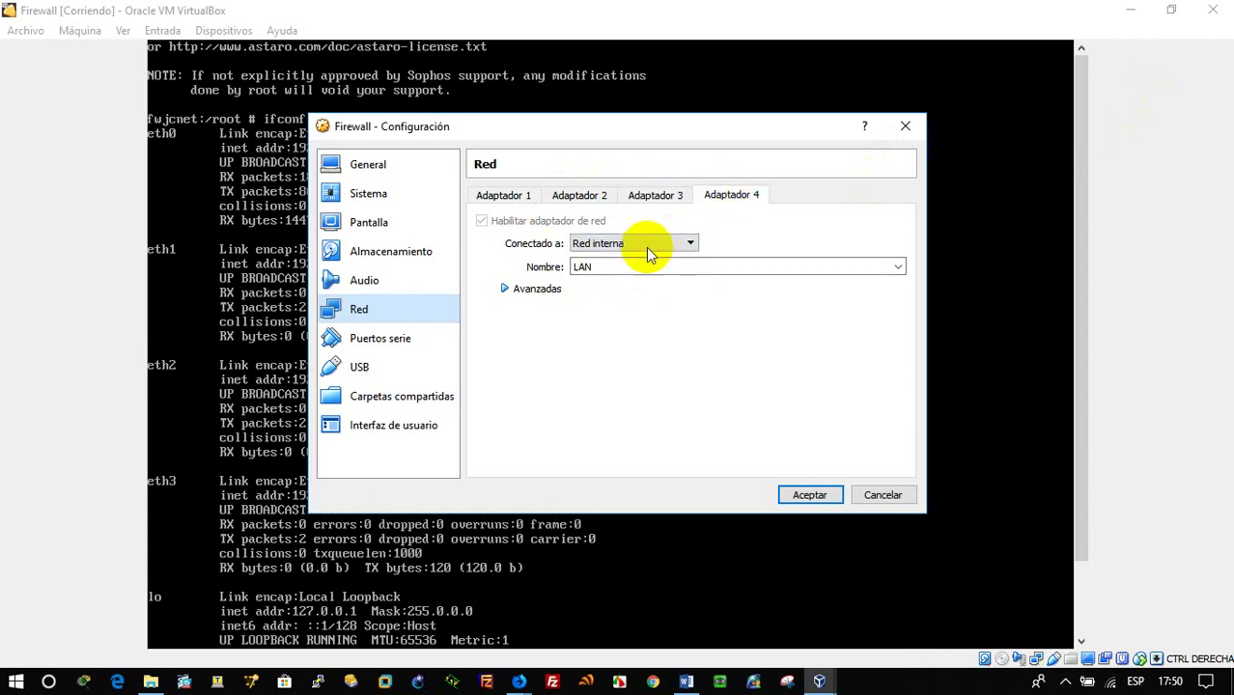
{"action": "left_click", "coordinate": [880, 496]}
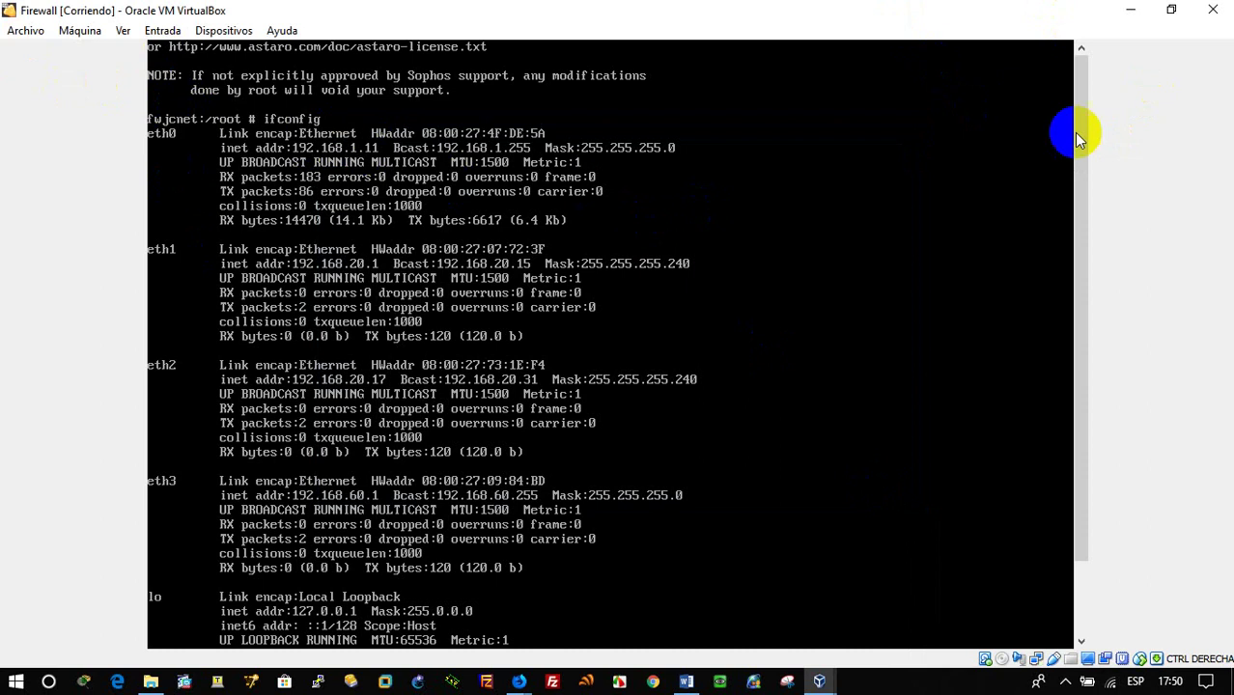
{"action": "left_click_drag", "start_coordinate": [1096, 169], "coordinate": [1068, 303]}
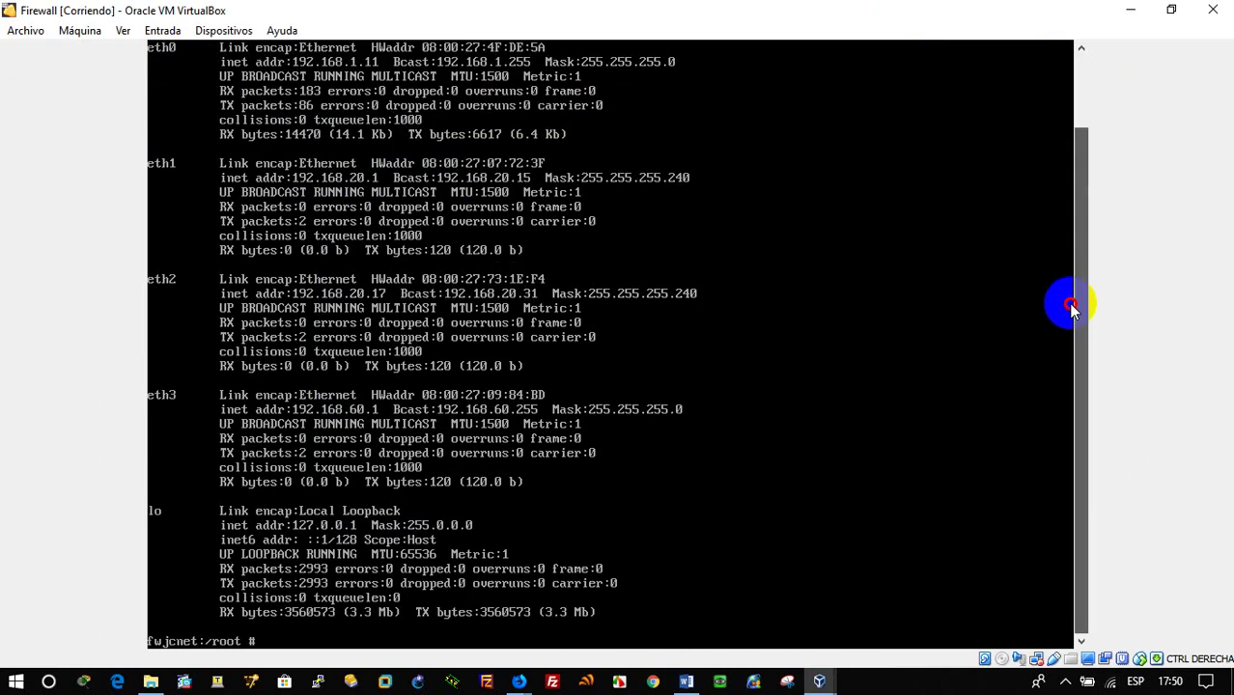
{"action": "left_click", "coordinate": [1134, 8]}
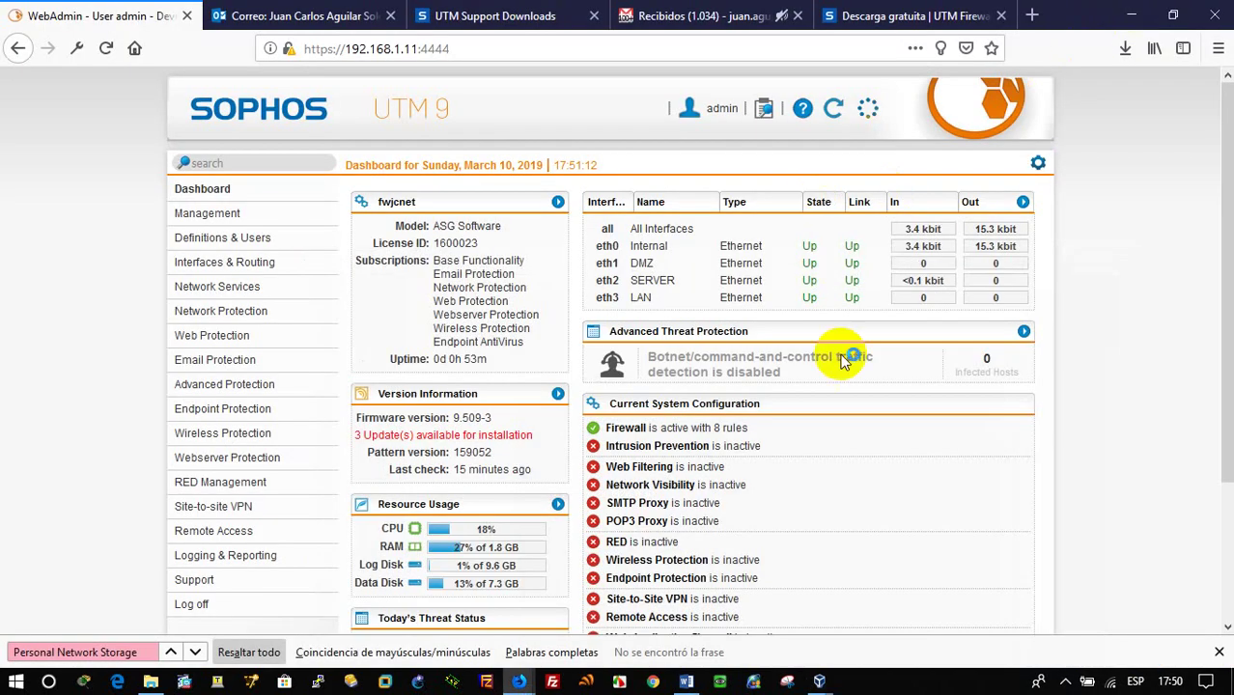
Check the network status in the 2016_SERVER, W7 and W7 clonar virtual machines.
{"action": "left_click", "coordinate": [819, 681]}
{"action": "left_click", "coordinate": [541, 623]}
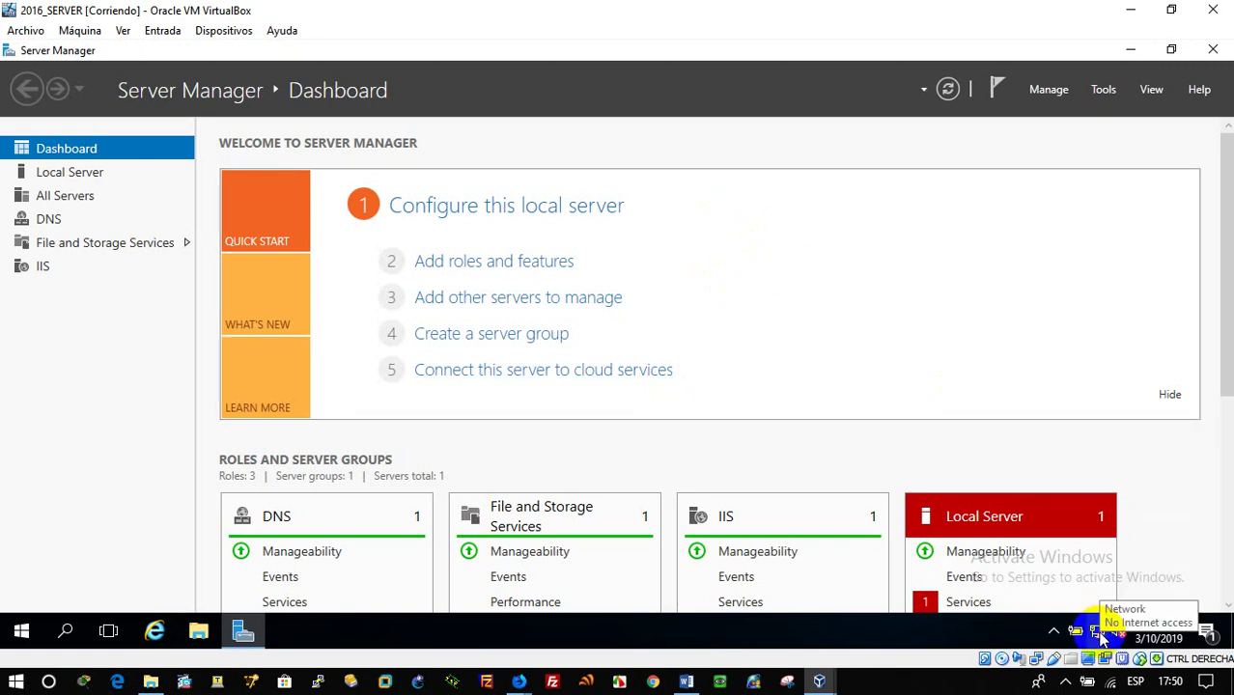
{"action": "left_click", "coordinate": [1129, 12]}
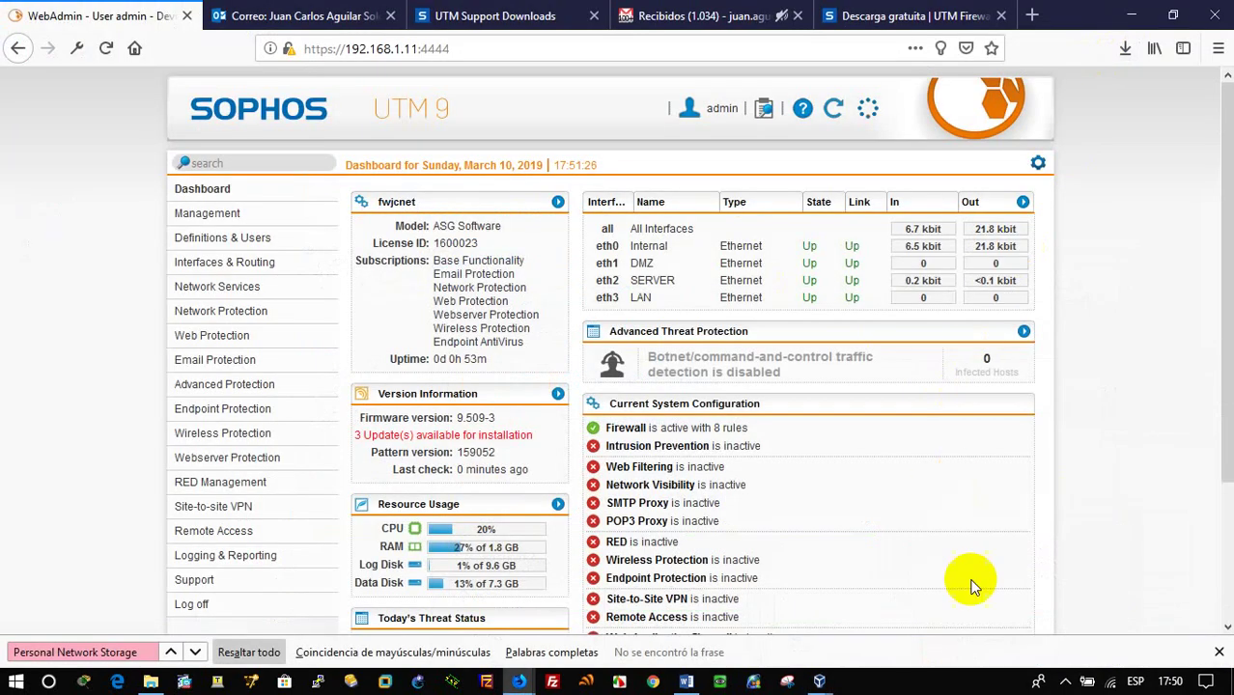
{"action": "mouse_move", "coordinate": [819, 679]}
{"action": "left_click", "coordinate": [810, 613]}
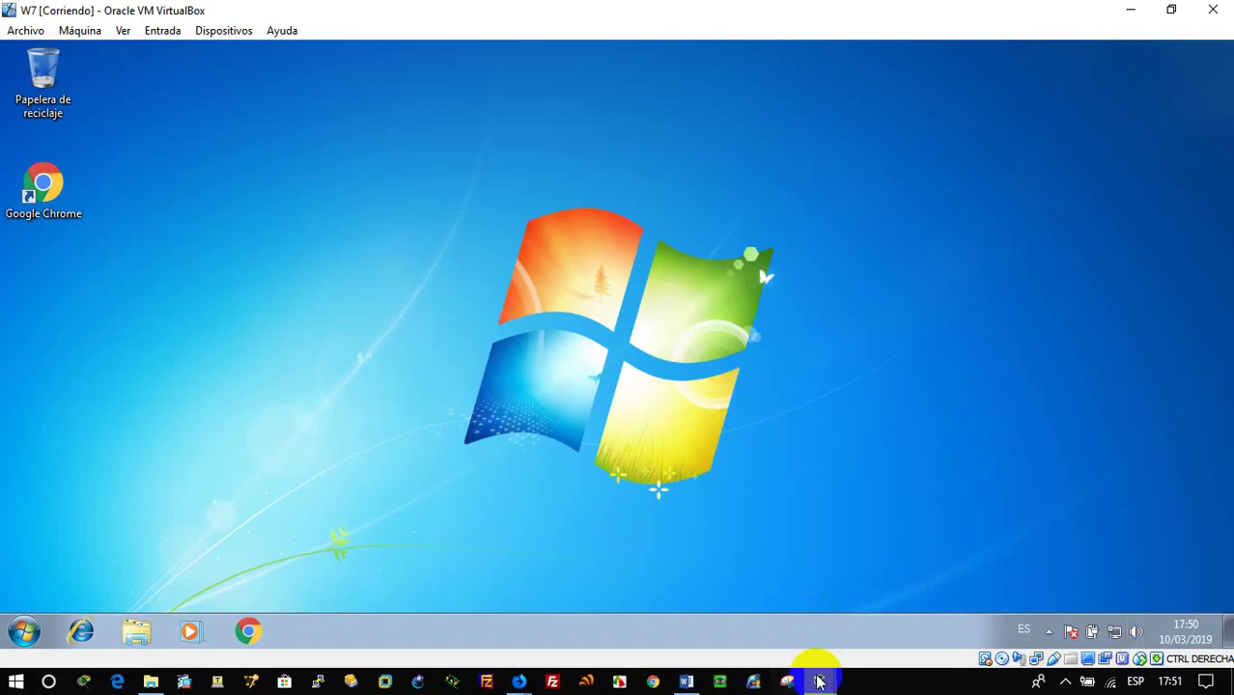
{"action": "mouse_move", "coordinate": [818, 679]}
{"action": "left_click", "coordinate": [939, 604]}
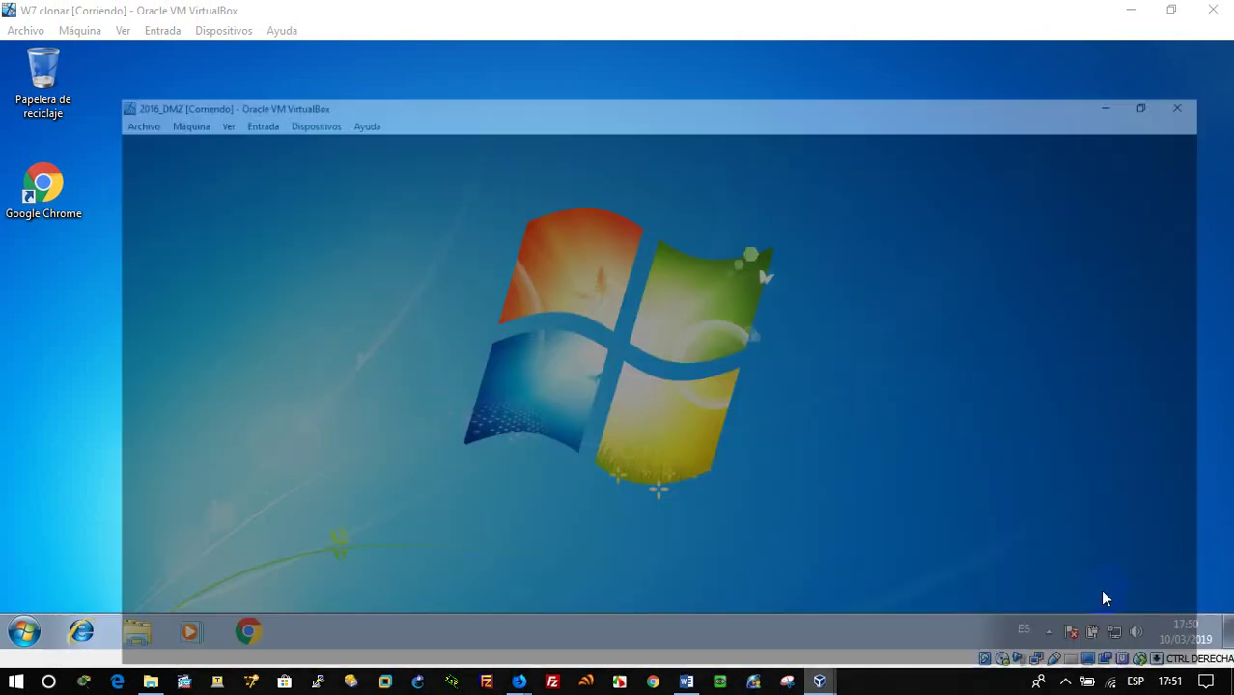
Switch to the 2016_DMZ virtual machine, close its open network windows and check its network status.
{"action": "left_click", "coordinate": [1100, 588]}
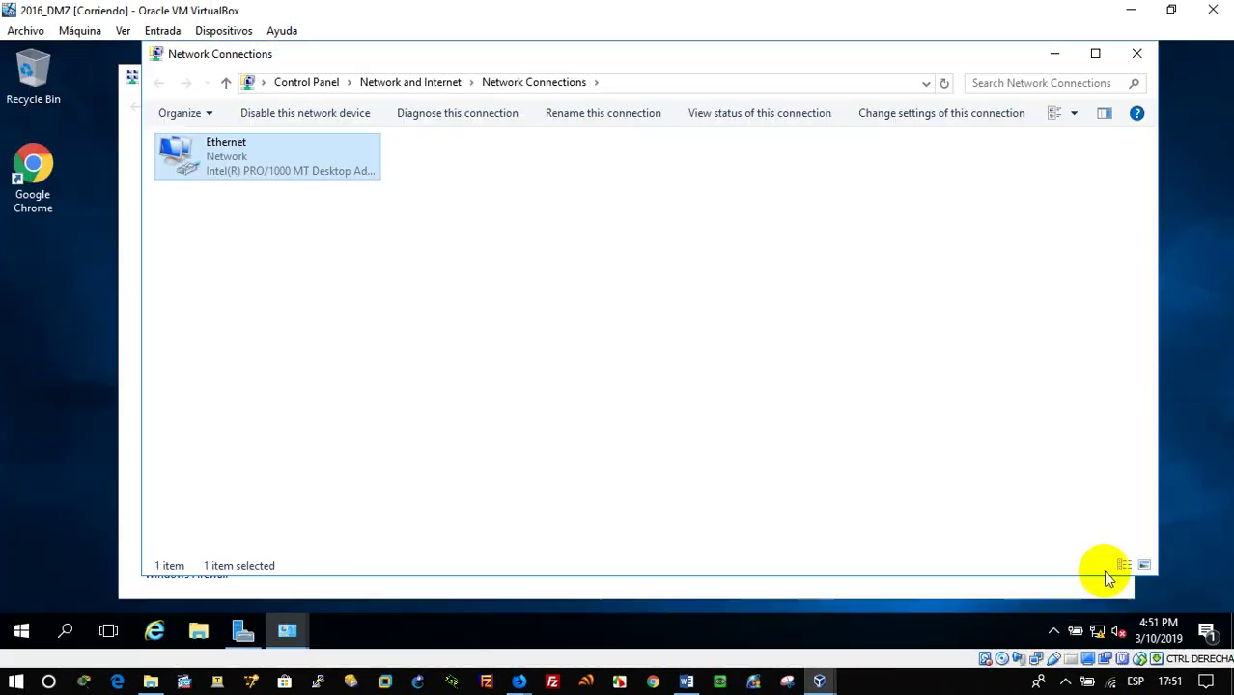
{"action": "left_click", "coordinate": [1141, 58]}
{"action": "left_click", "coordinate": [1111, 76]}
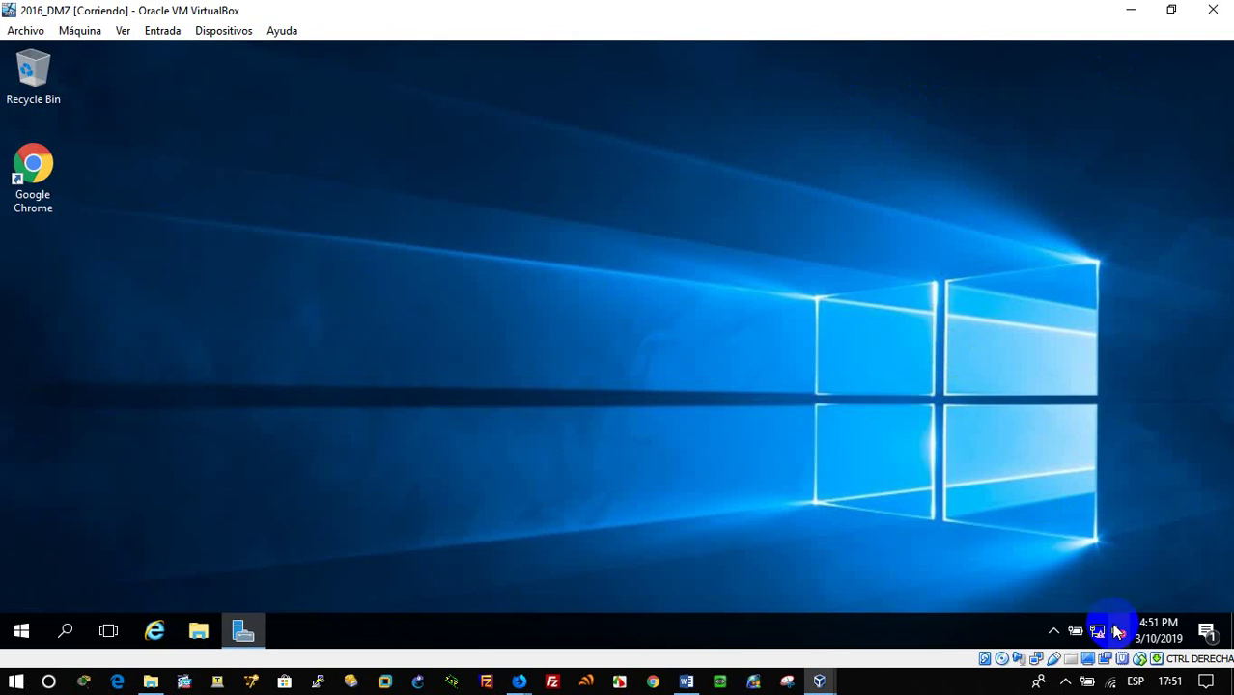
{"action": "mouse_move", "coordinate": [1097, 640]}
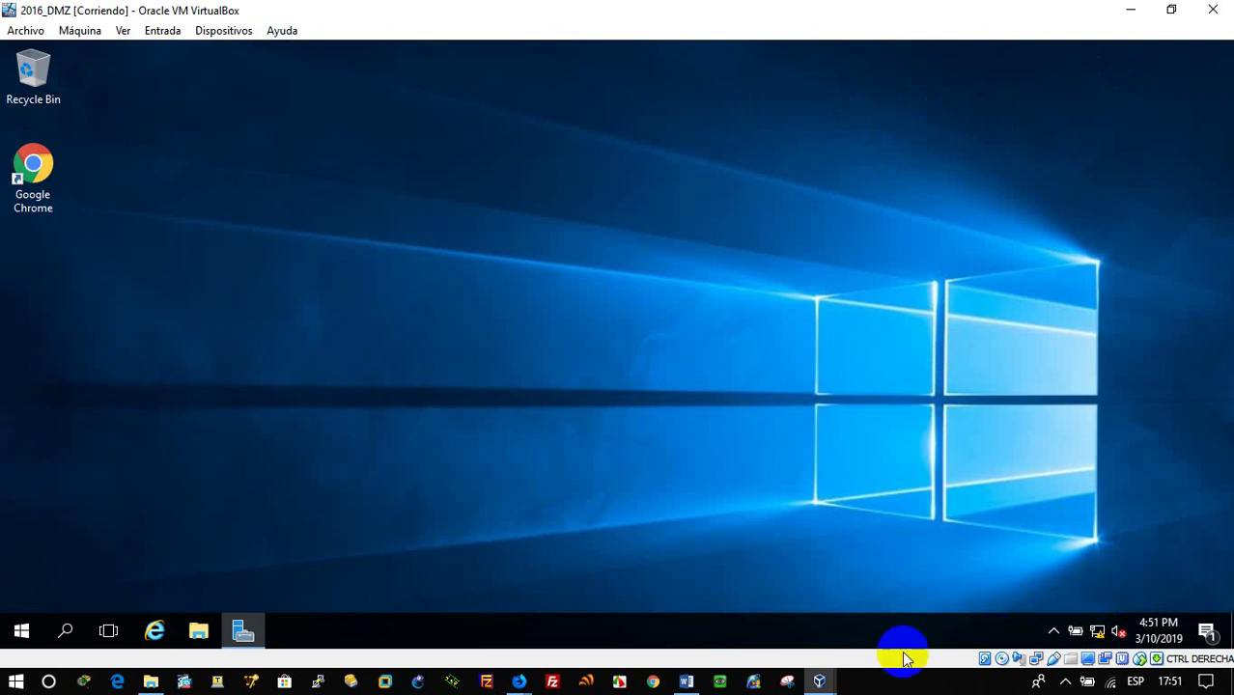
Switch to Sophos UTM WebAdmin in Firefox, add DMZ (Network) to the allowed networks for DNS and apply the change.
{"action": "left_click", "coordinate": [816, 681]}
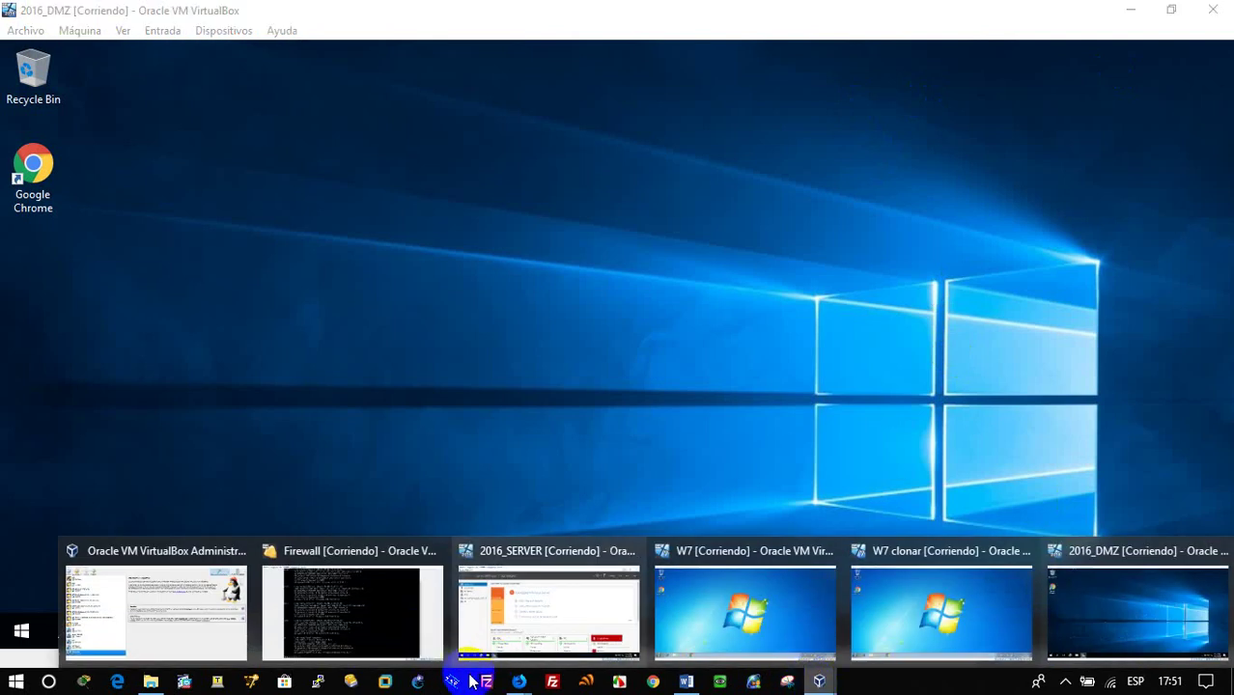
{"action": "mouse_move", "coordinate": [518, 682]}
{"action": "left_click", "coordinate": [542, 637]}
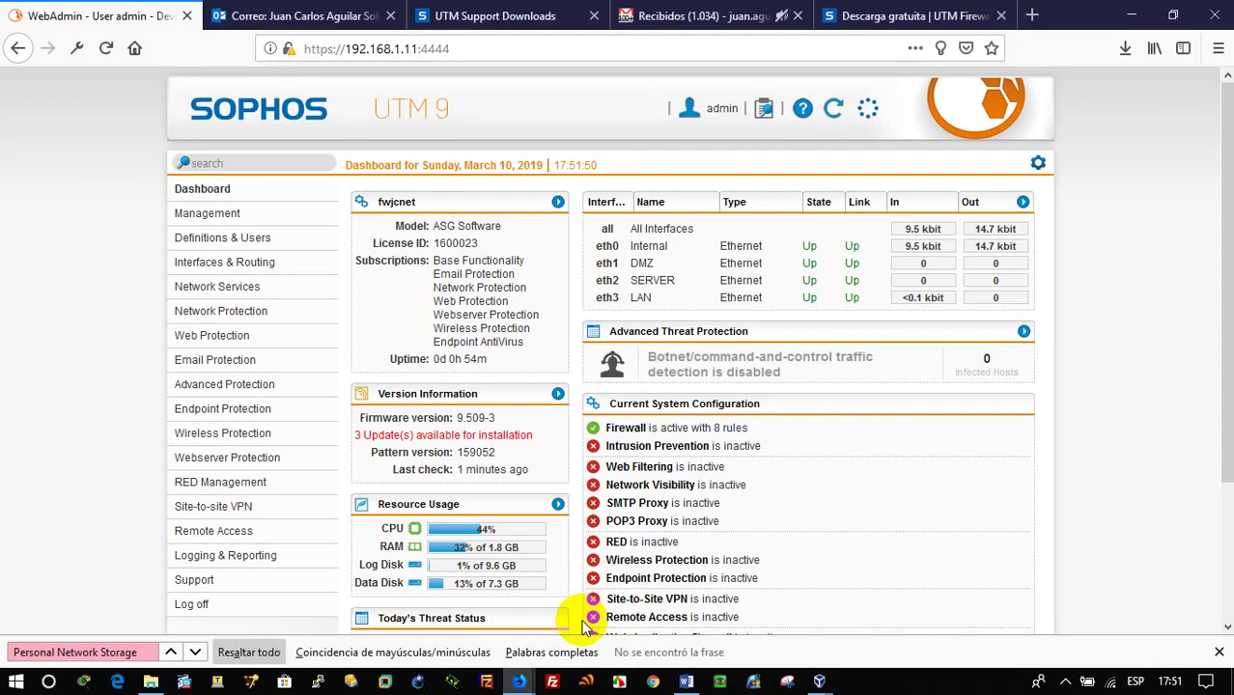
{"action": "scroll", "coordinate": [710, 546], "scroll_direction": "down", "scroll_amount": 2}
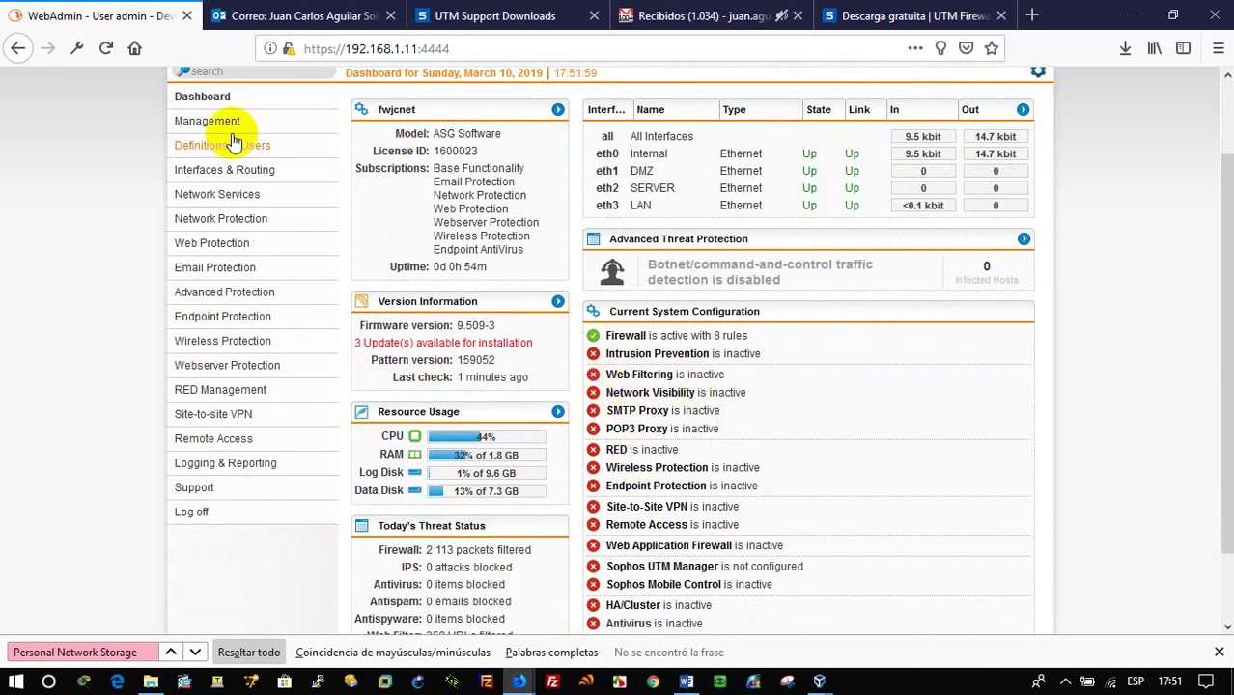
{"action": "left_click", "coordinate": [220, 218]}
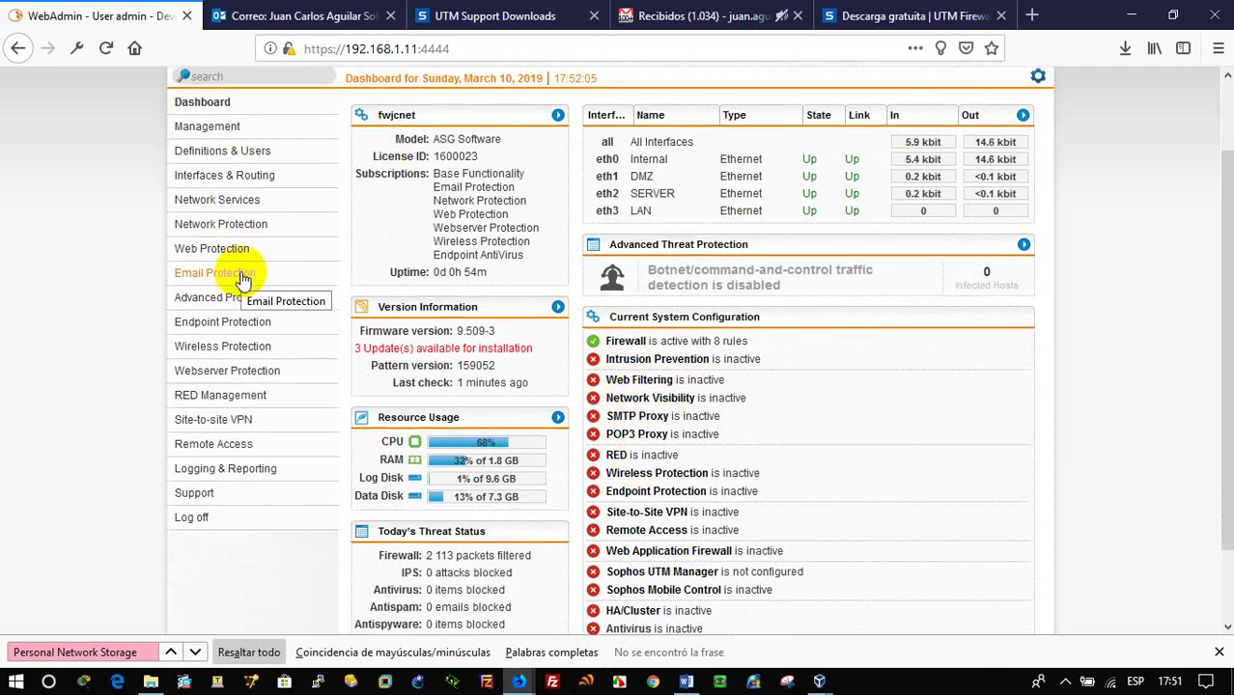
{"action": "scroll", "coordinate": [244, 278], "scroll_direction": "up", "scroll_amount": 2}
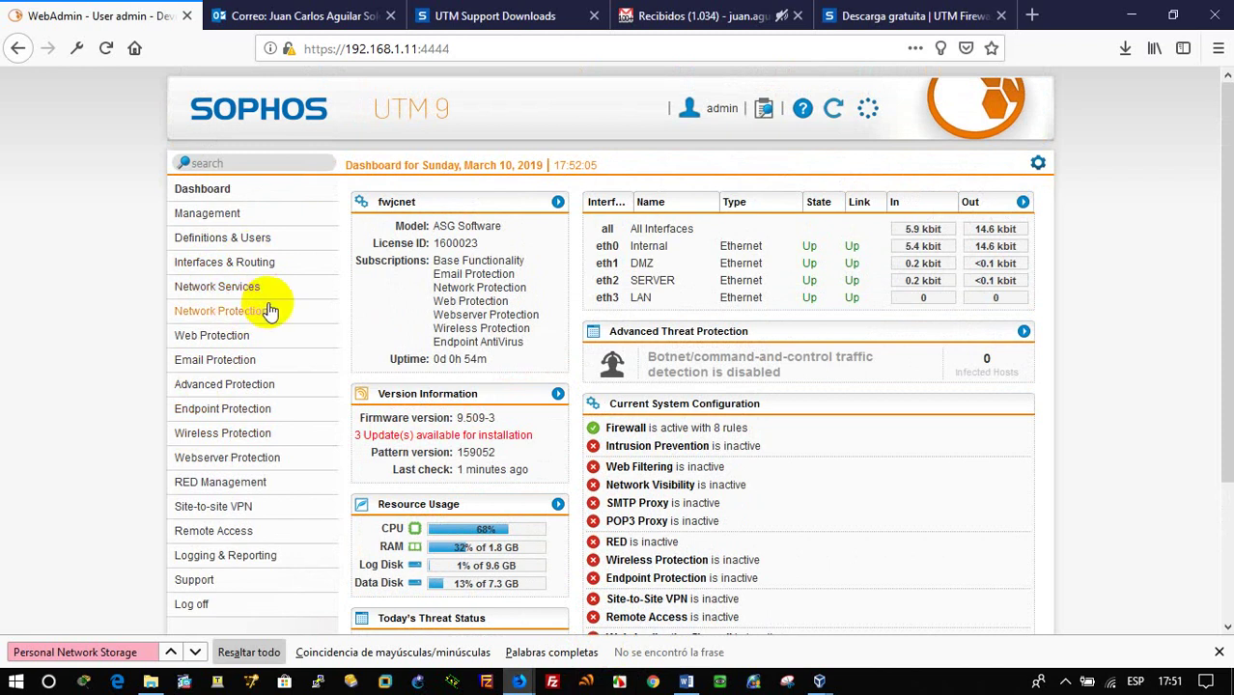
{"action": "left_click", "coordinate": [243, 288]}
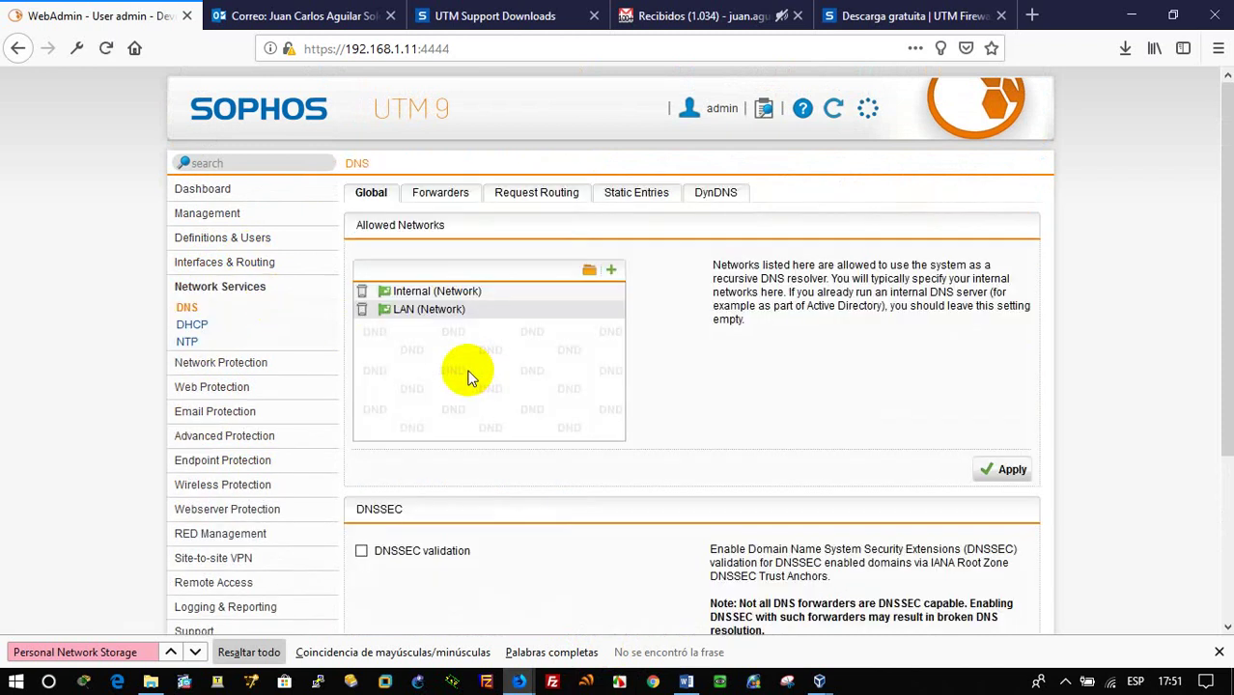
{"action": "left_click", "coordinate": [587, 274]}
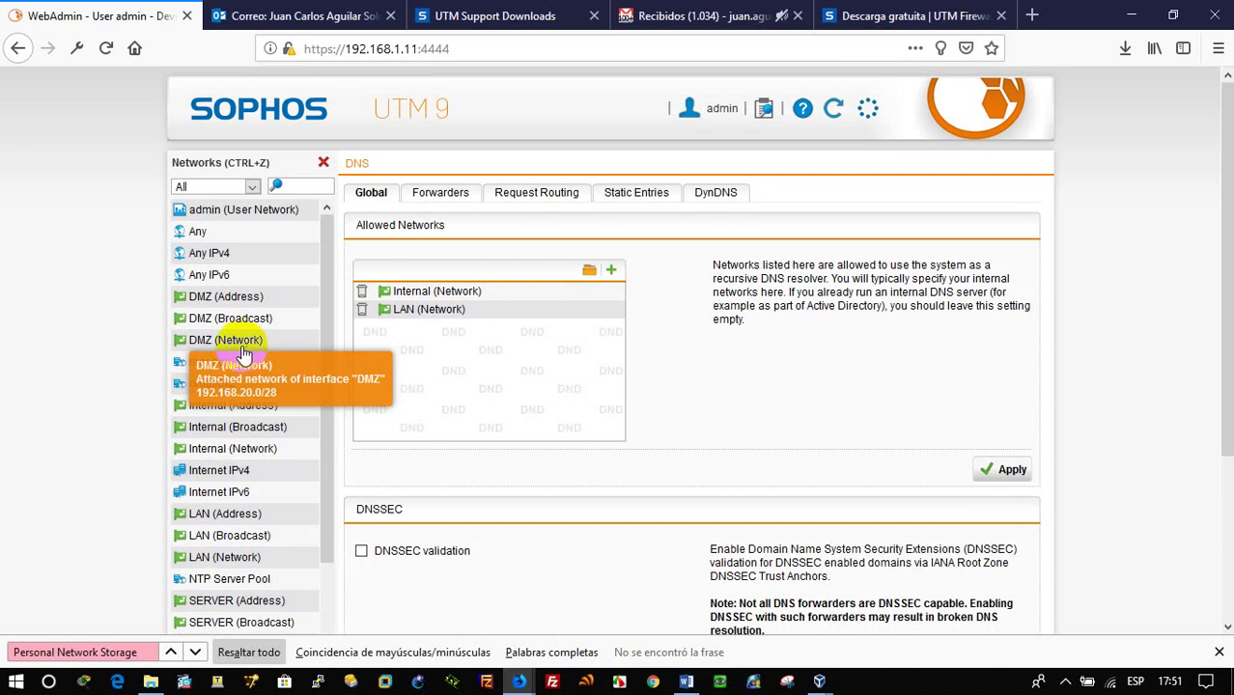
{"action": "left_click_drag", "start_coordinate": [241, 349], "coordinate": [425, 338]}
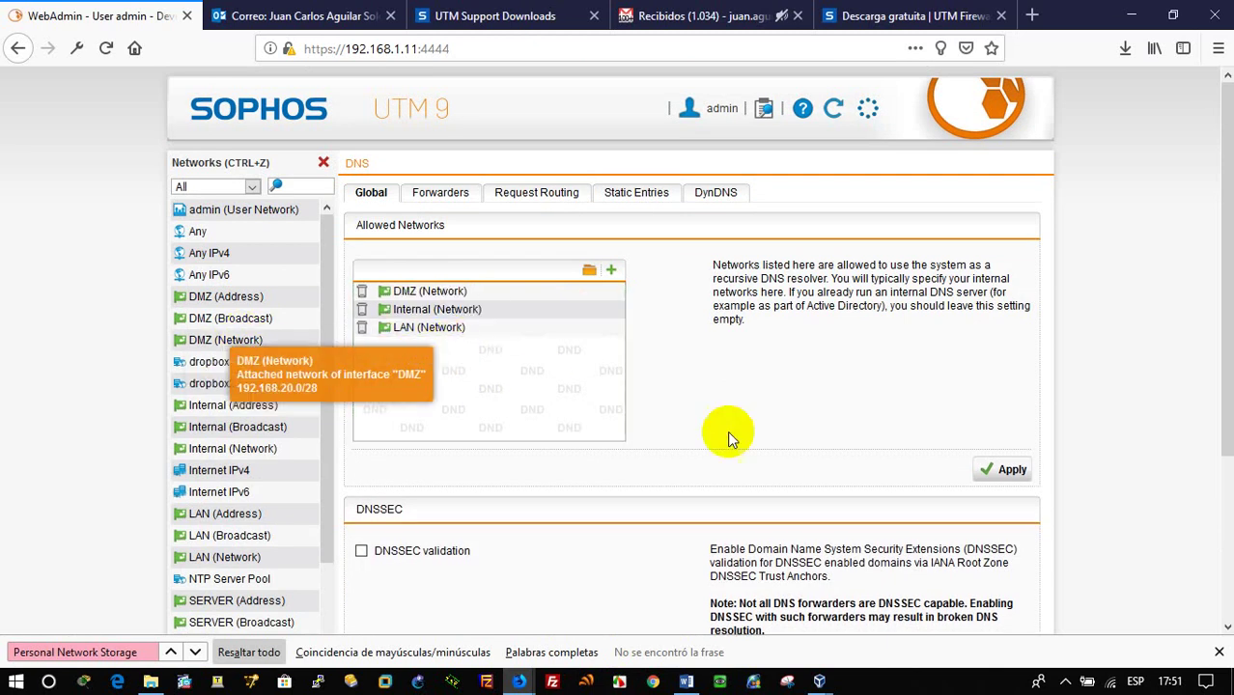
{"action": "left_click", "coordinate": [1010, 470]}
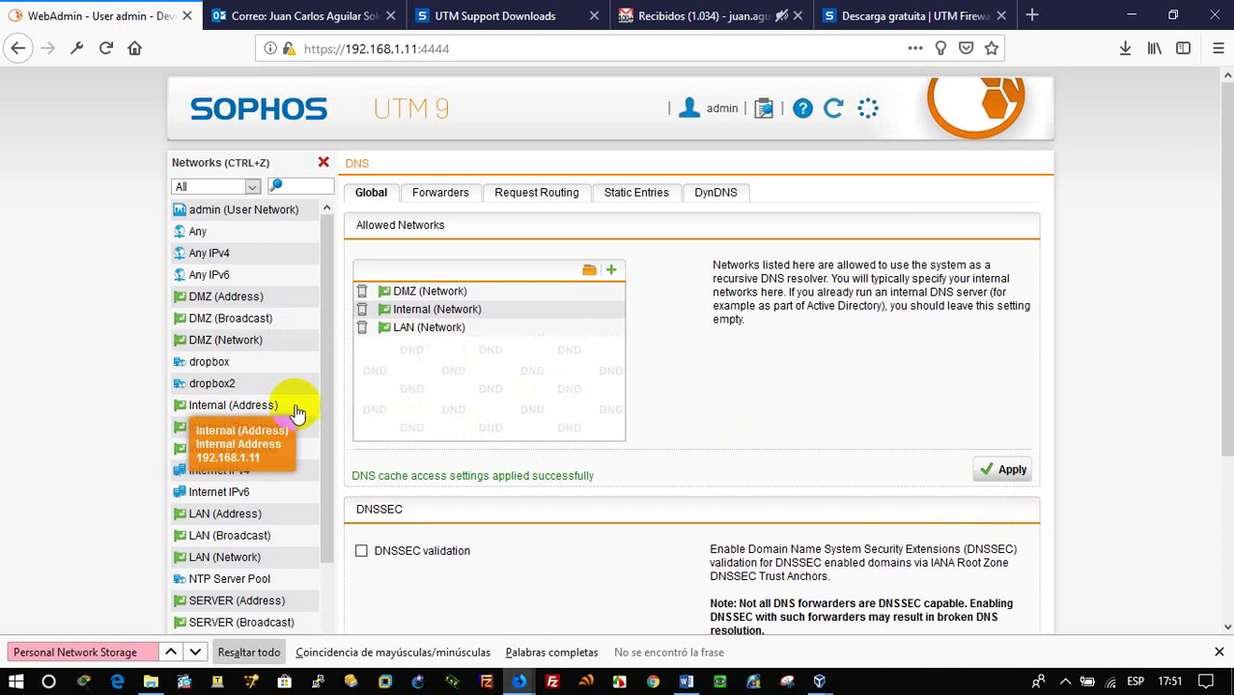
{"action": "left_click", "coordinate": [326, 161]}
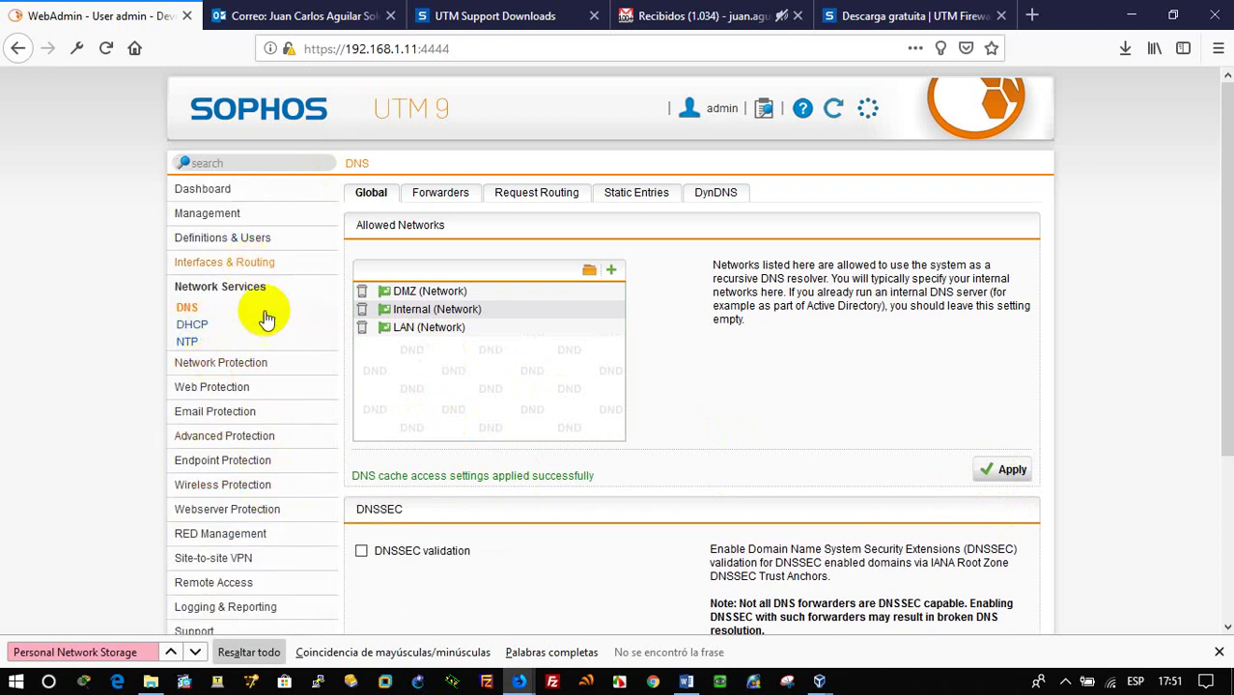
Create a NAT masquerading rule from DMZ (Network) to the Internal interface at position Bottom and enable it.
{"action": "left_click", "coordinate": [251, 361]}
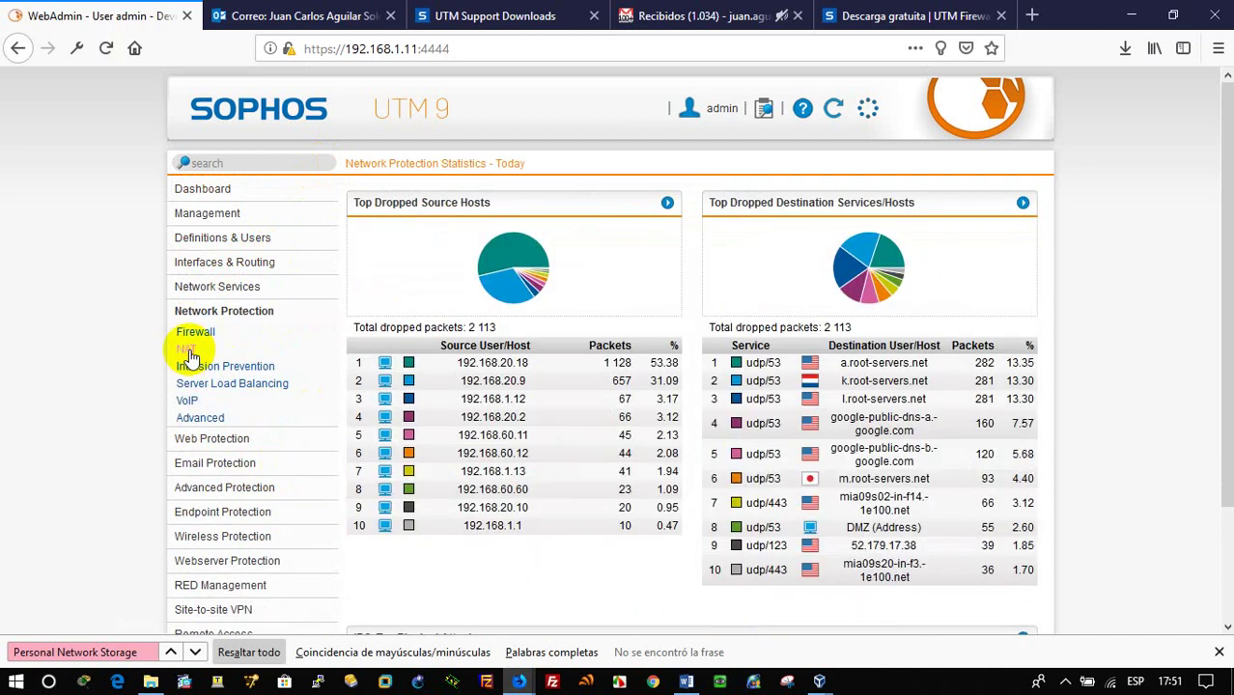
{"action": "left_click", "coordinate": [186, 349]}
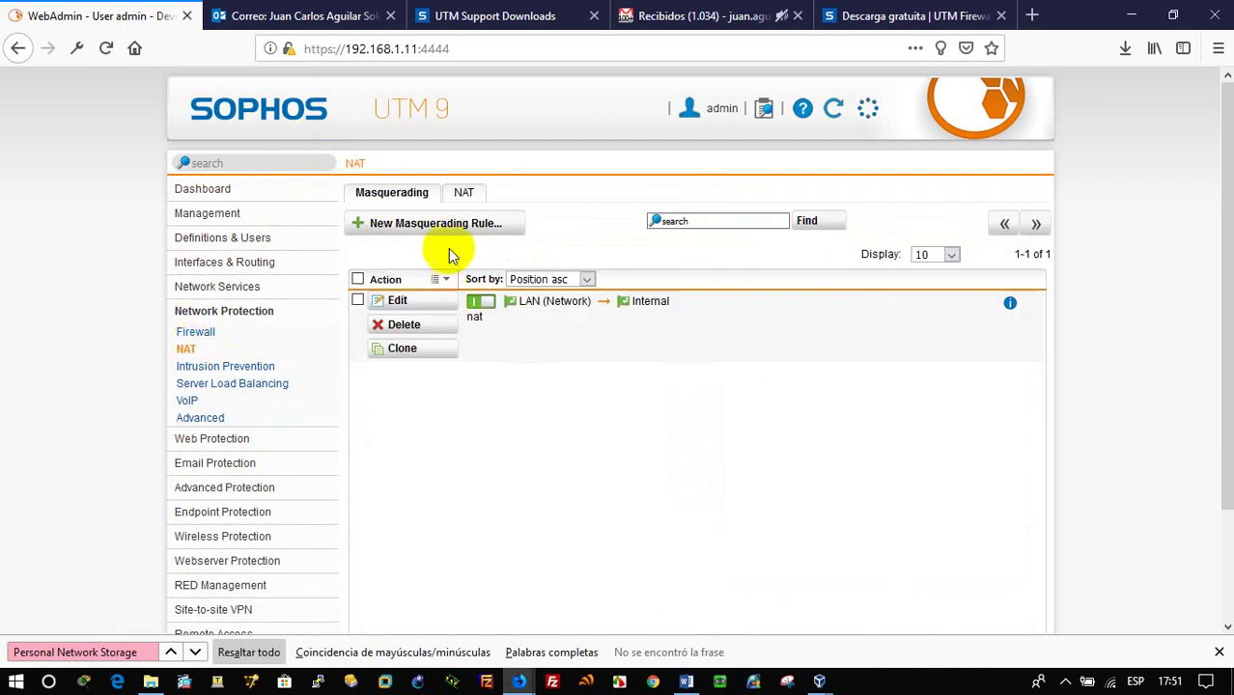
{"action": "left_click", "coordinate": [449, 228]}
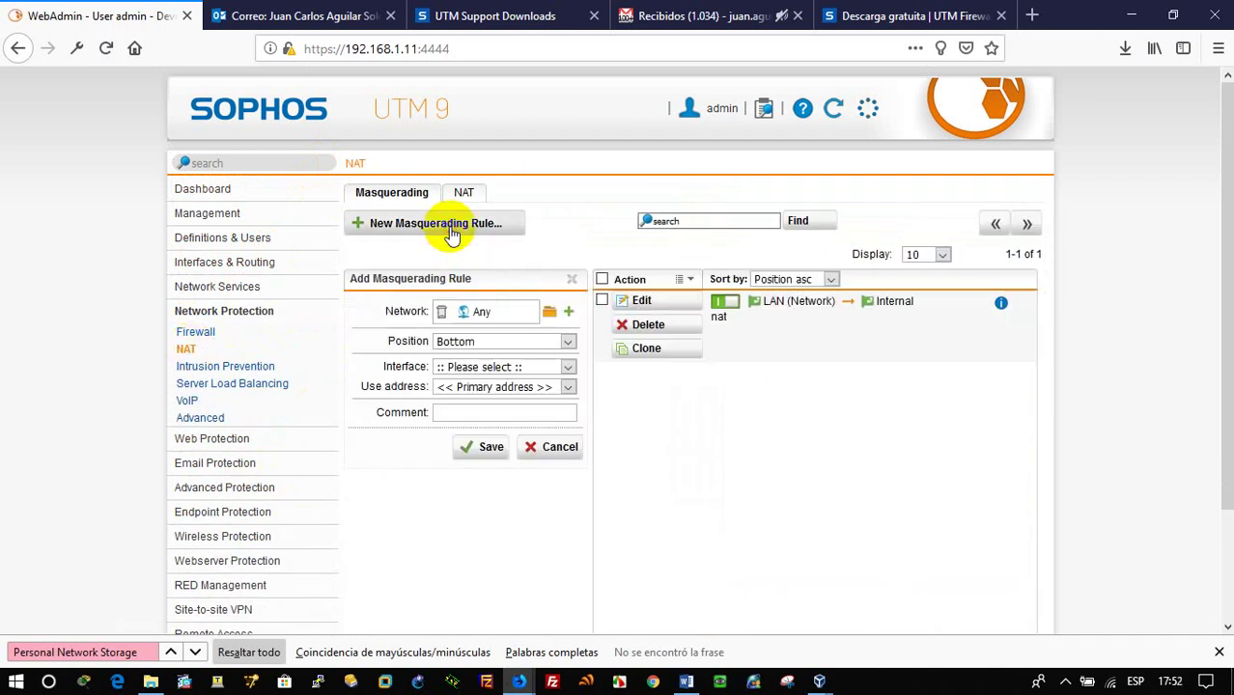
{"action": "left_click", "coordinate": [547, 315]}
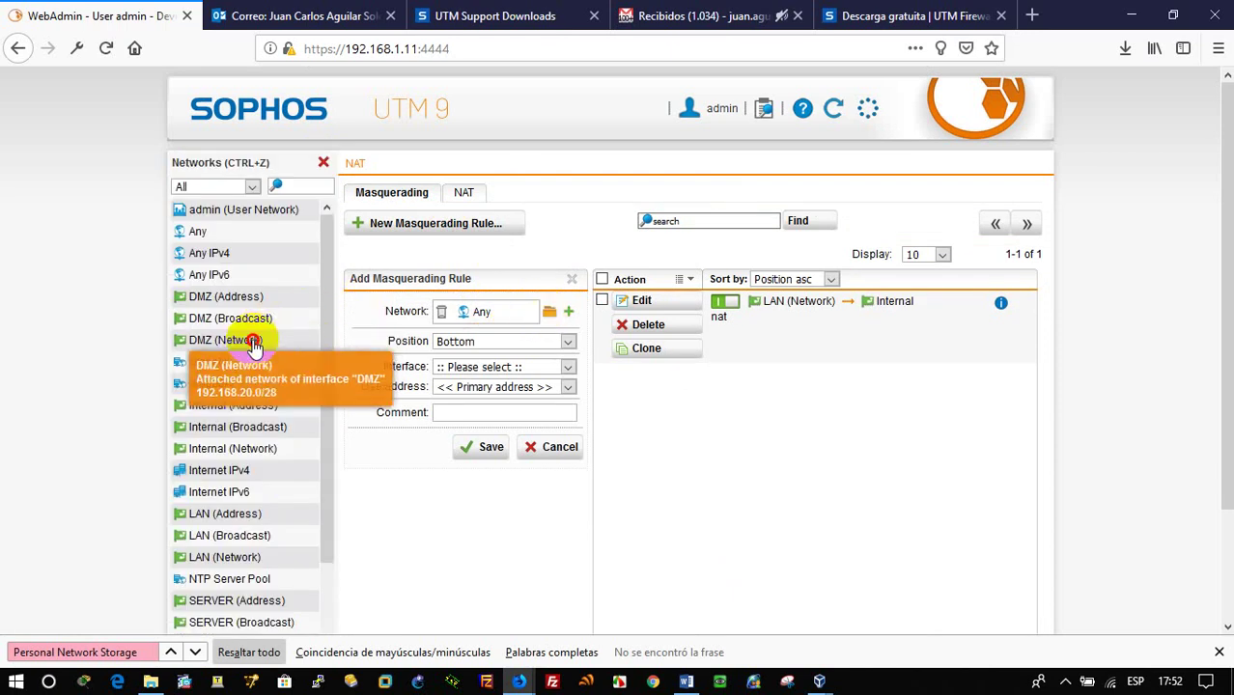
{"action": "left_click_drag", "start_coordinate": [253, 343], "coordinate": [542, 311]}
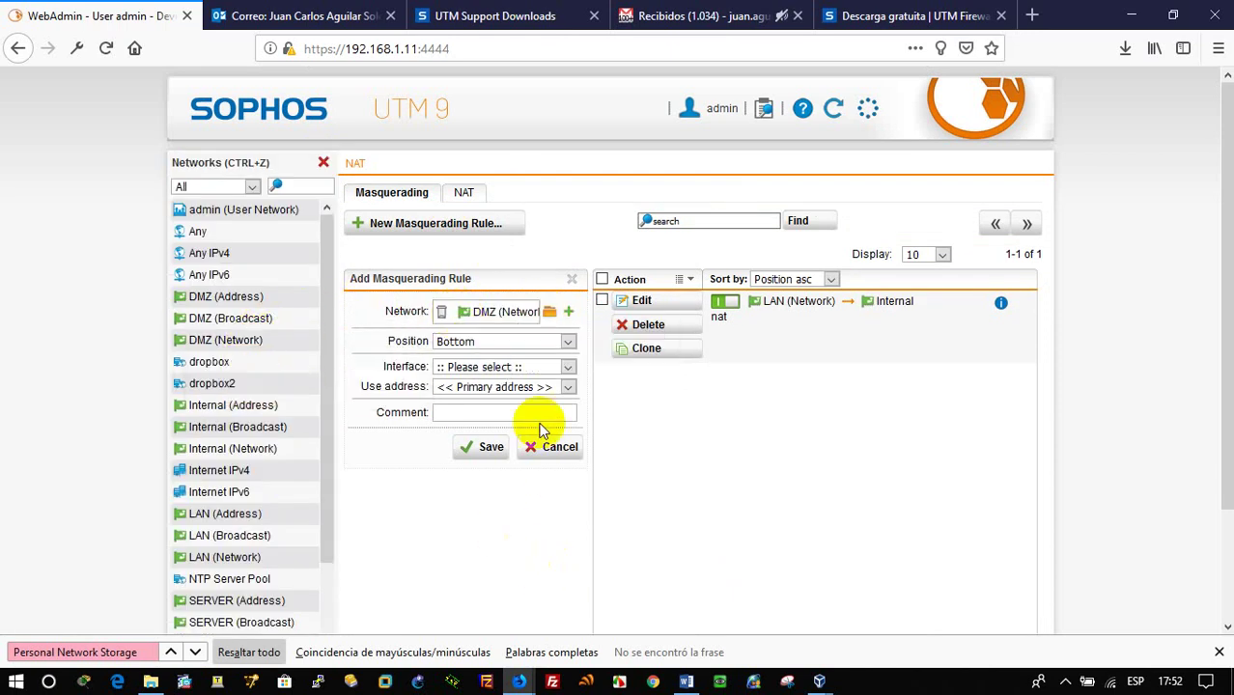
{"action": "left_click", "coordinate": [544, 367]}
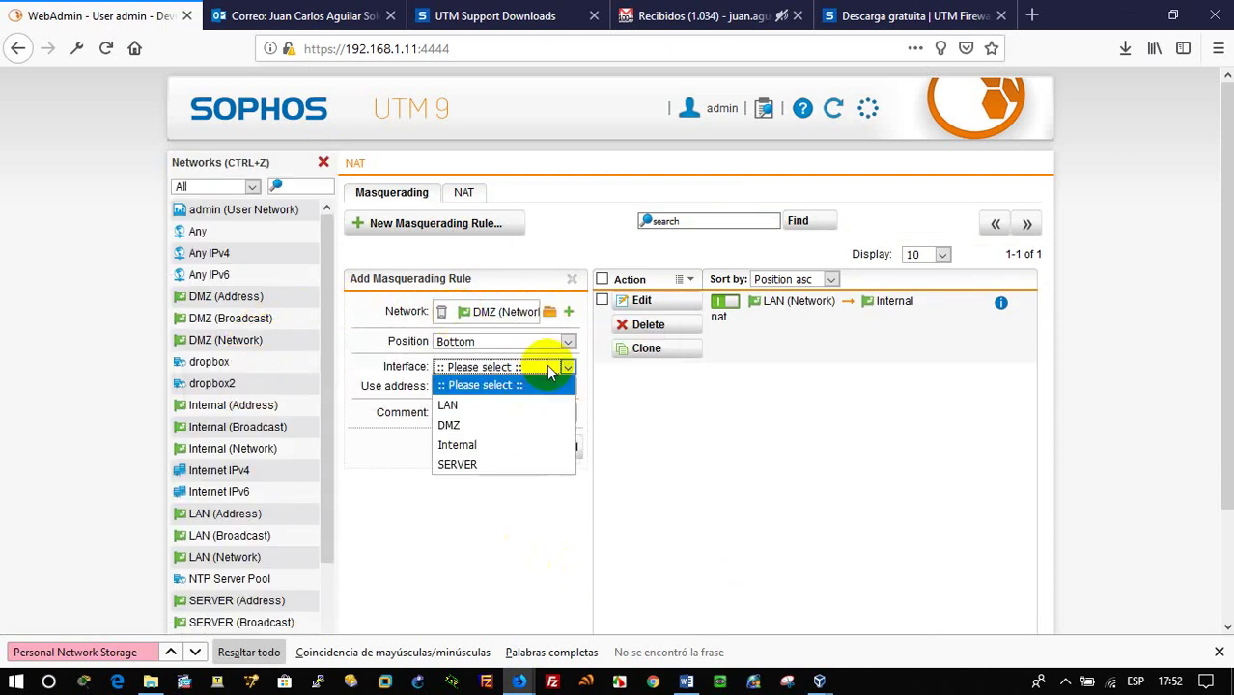
{"action": "left_click", "coordinate": [512, 446]}
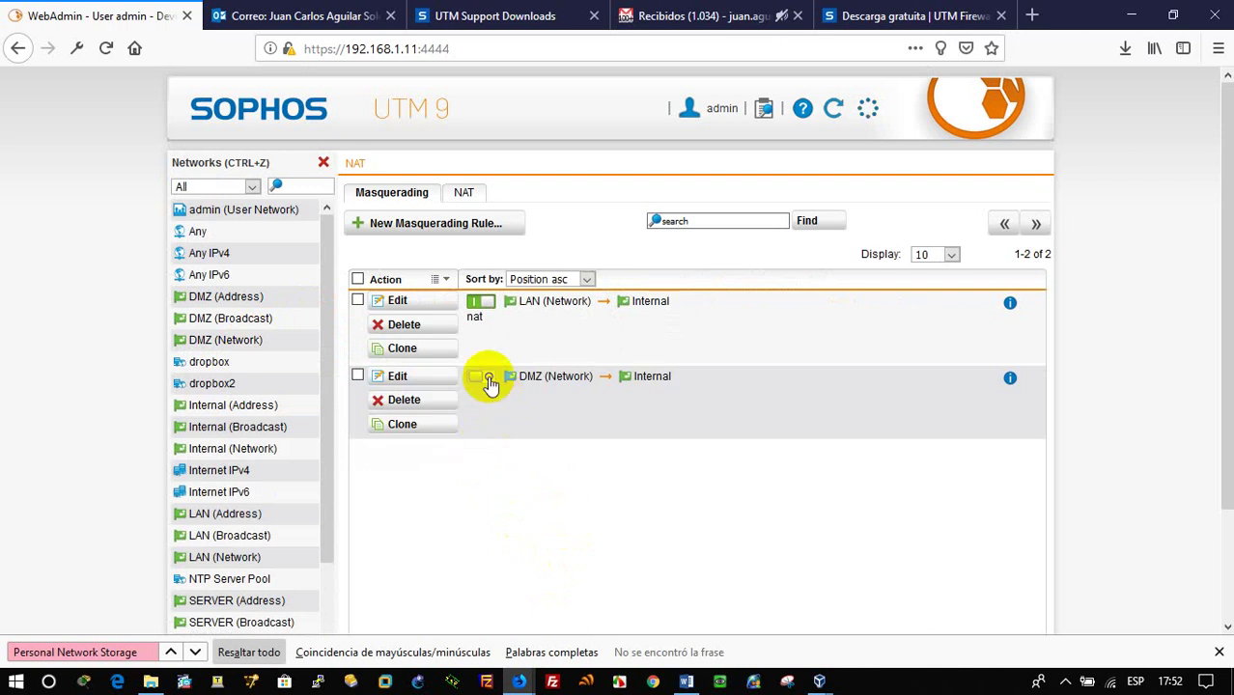
{"action": "left_click", "coordinate": [487, 377]}
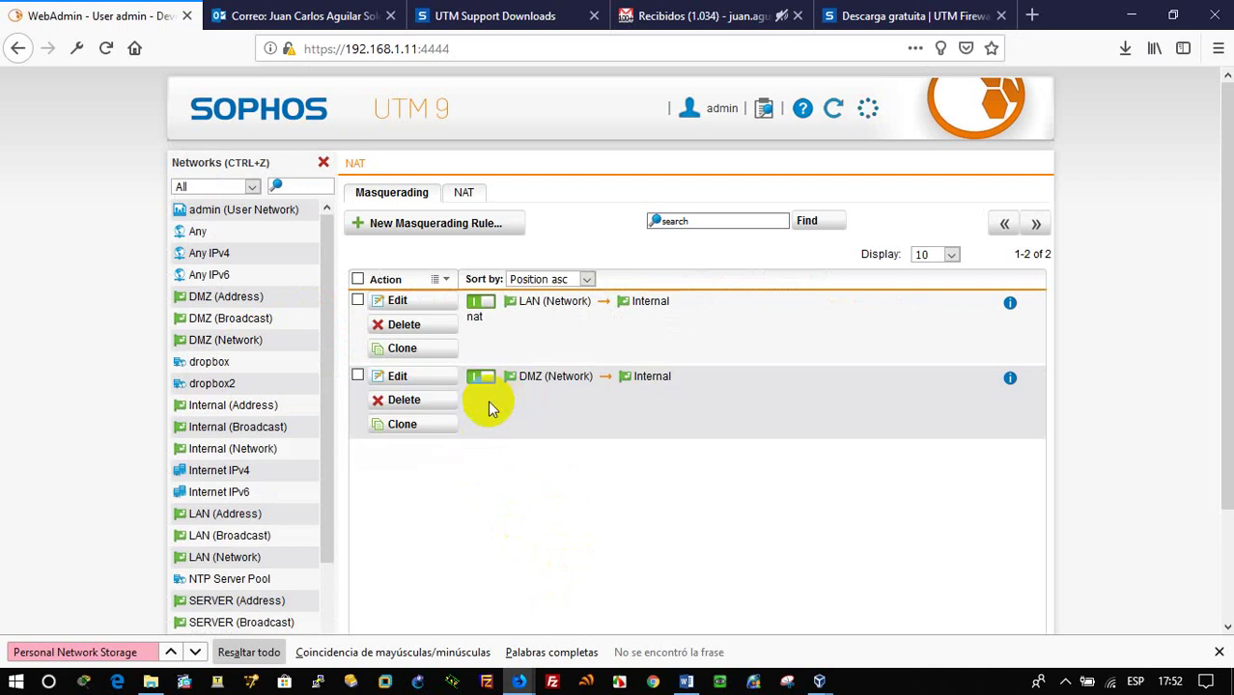
Add DMZ (Network) to the sources of firewall rule 1, which allows DNS to Any, and save the rule.
{"action": "left_click", "coordinate": [322, 165]}
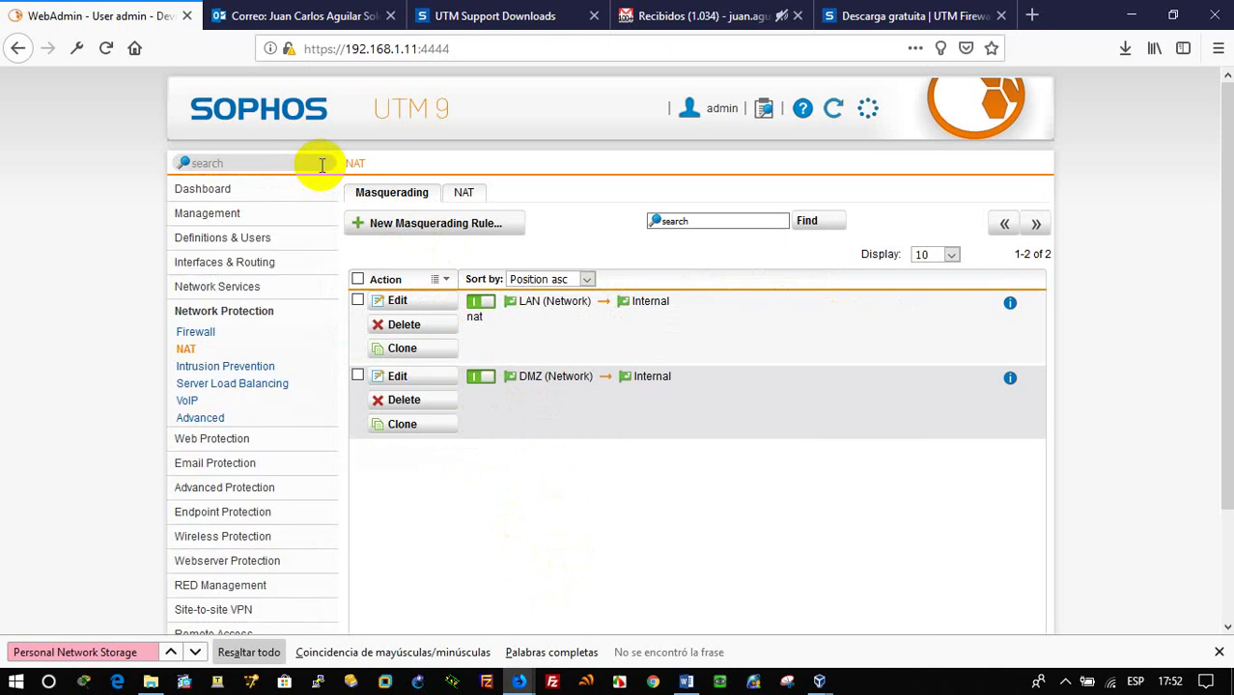
{"action": "left_click", "coordinate": [198, 332]}
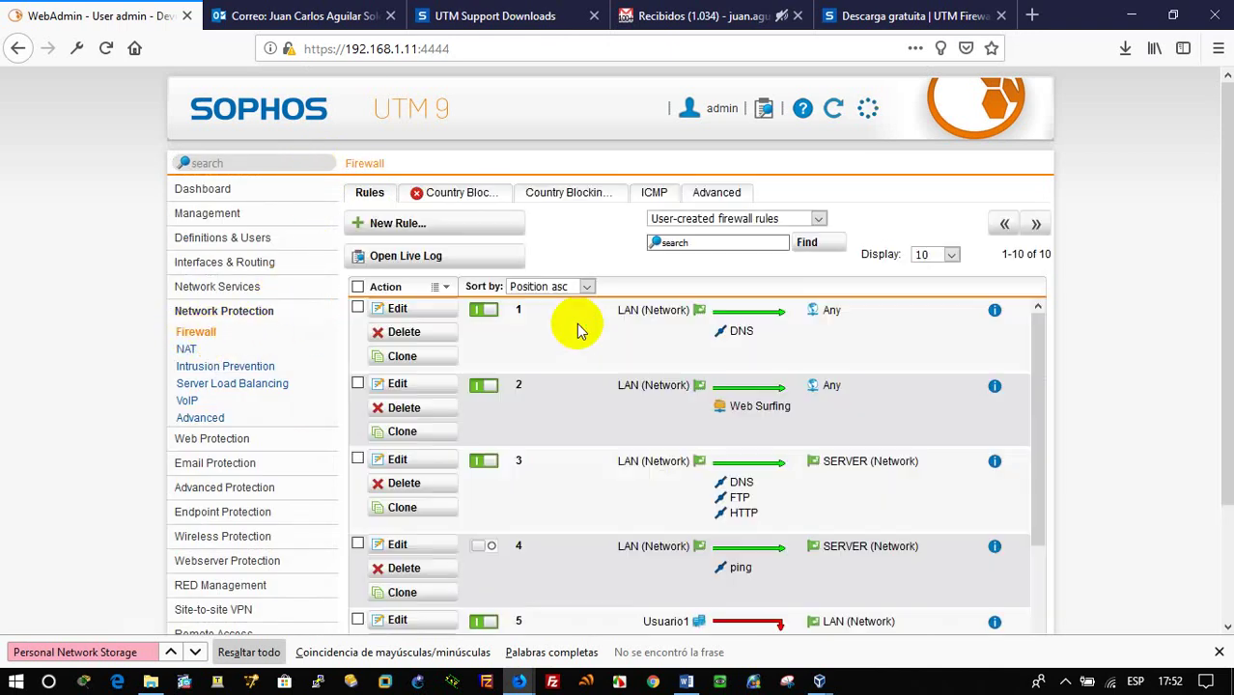
{"action": "left_click", "coordinate": [396, 309]}
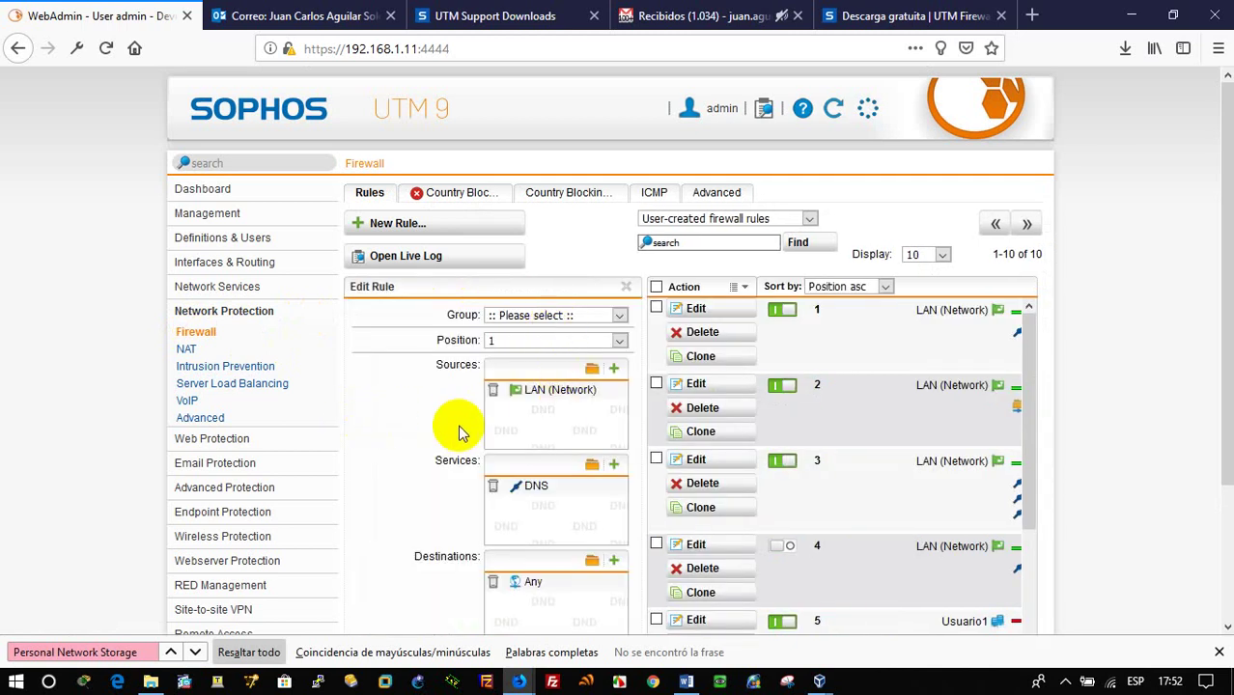
{"action": "left_click", "coordinate": [591, 370]}
{"action": "left_click_drag", "start_coordinate": [228, 339], "coordinate": [601, 425]}
{"action": "scroll", "coordinate": [892, 496], "scroll_direction": "down", "scroll_amount": 5}
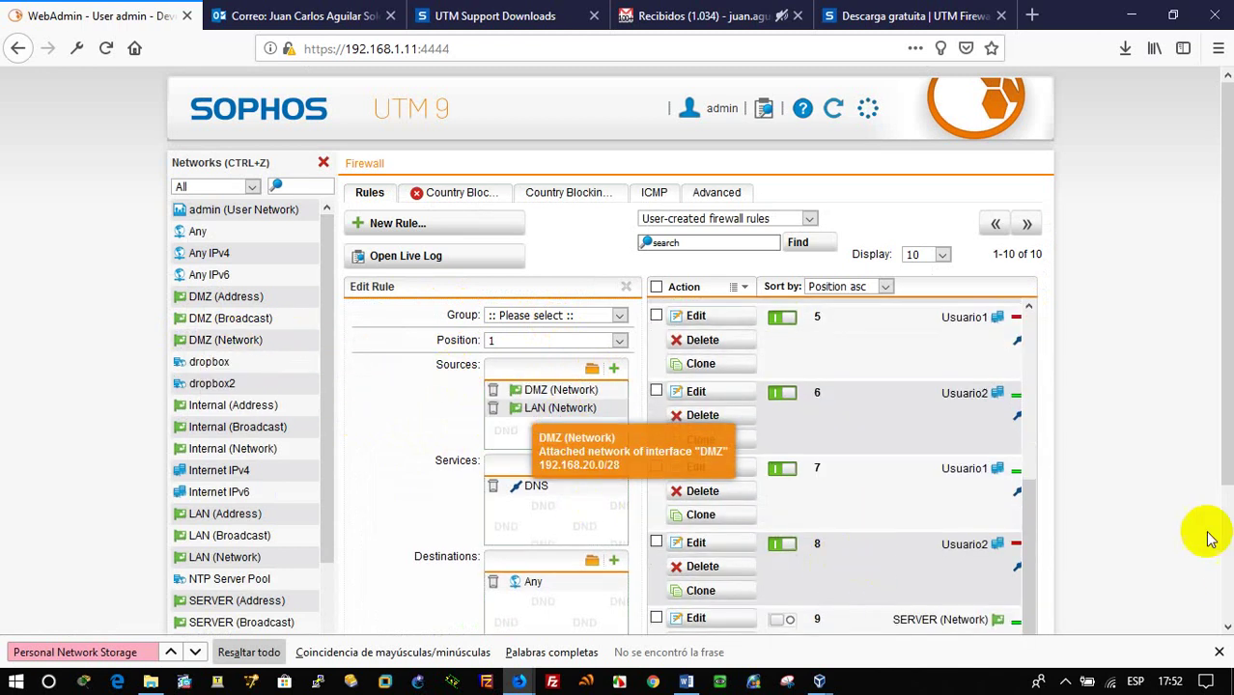
{"action": "scroll", "coordinate": [1101, 514], "scroll_direction": "down", "scroll_amount": 3}
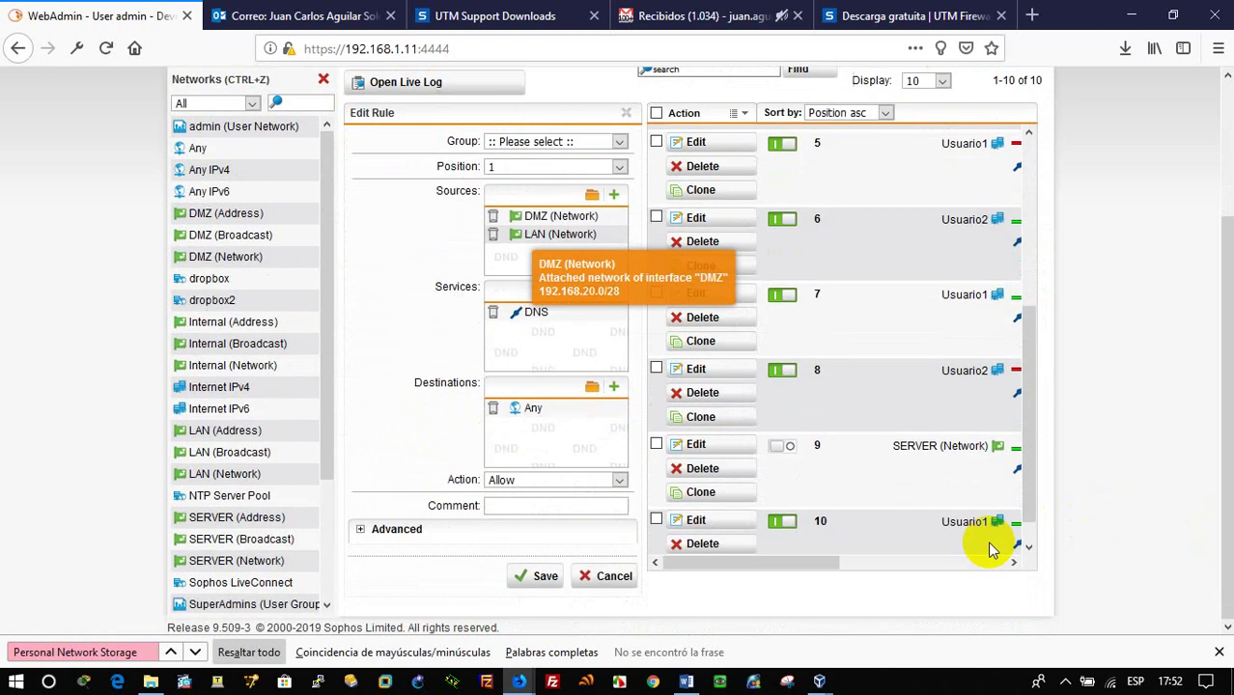
{"action": "left_click", "coordinate": [545, 576]}
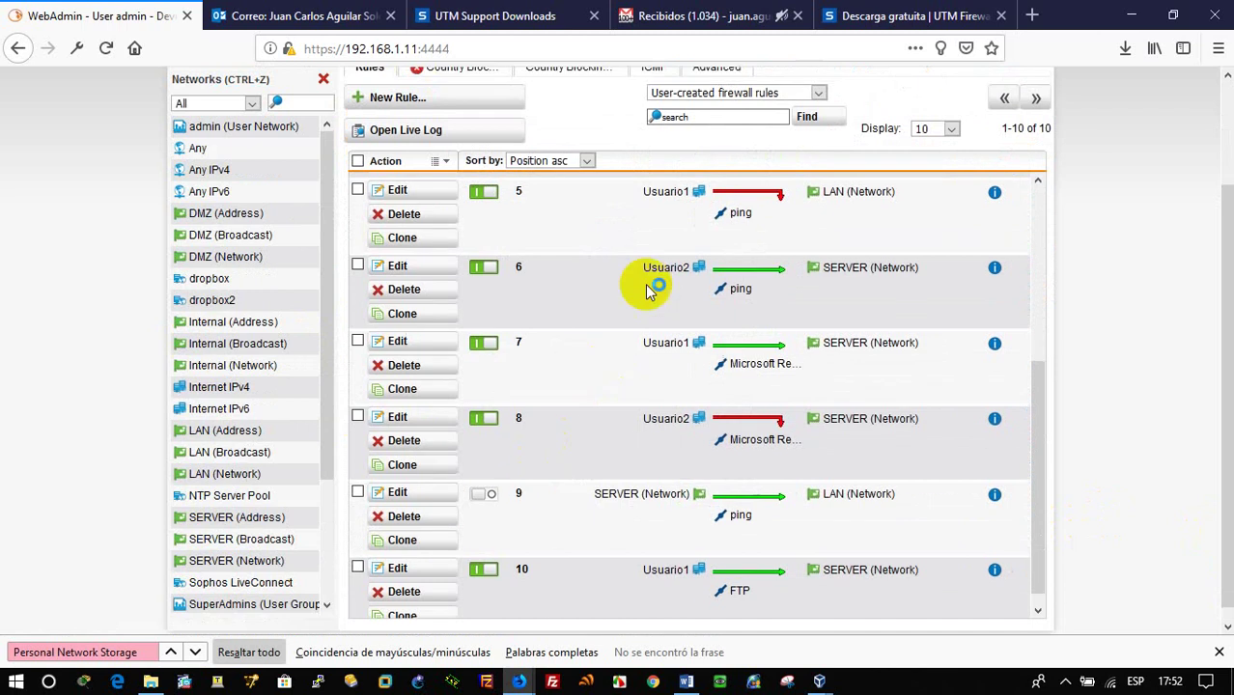
Add DMZ (Network) to the sources of firewall rule 2, which allows Web Surfing to Any, and save the rule.
{"action": "scroll", "coordinate": [588, 392], "scroll_direction": "up", "scroll_amount": 5}
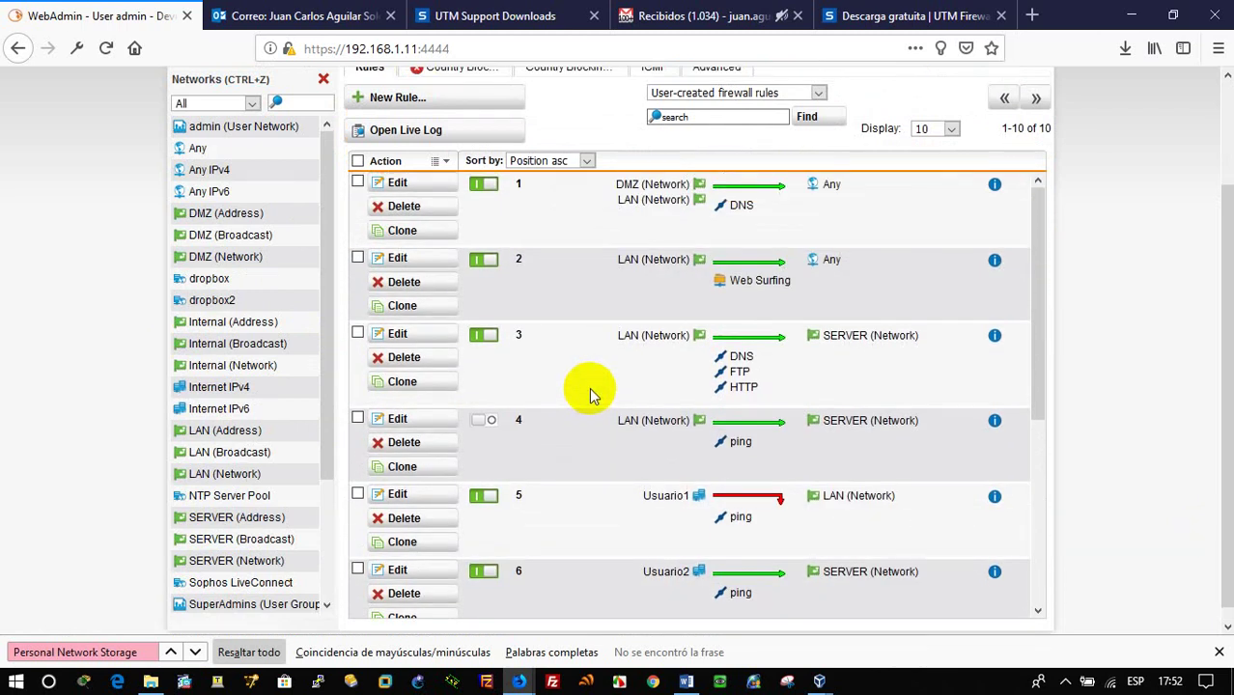
{"action": "left_click", "coordinate": [429, 262]}
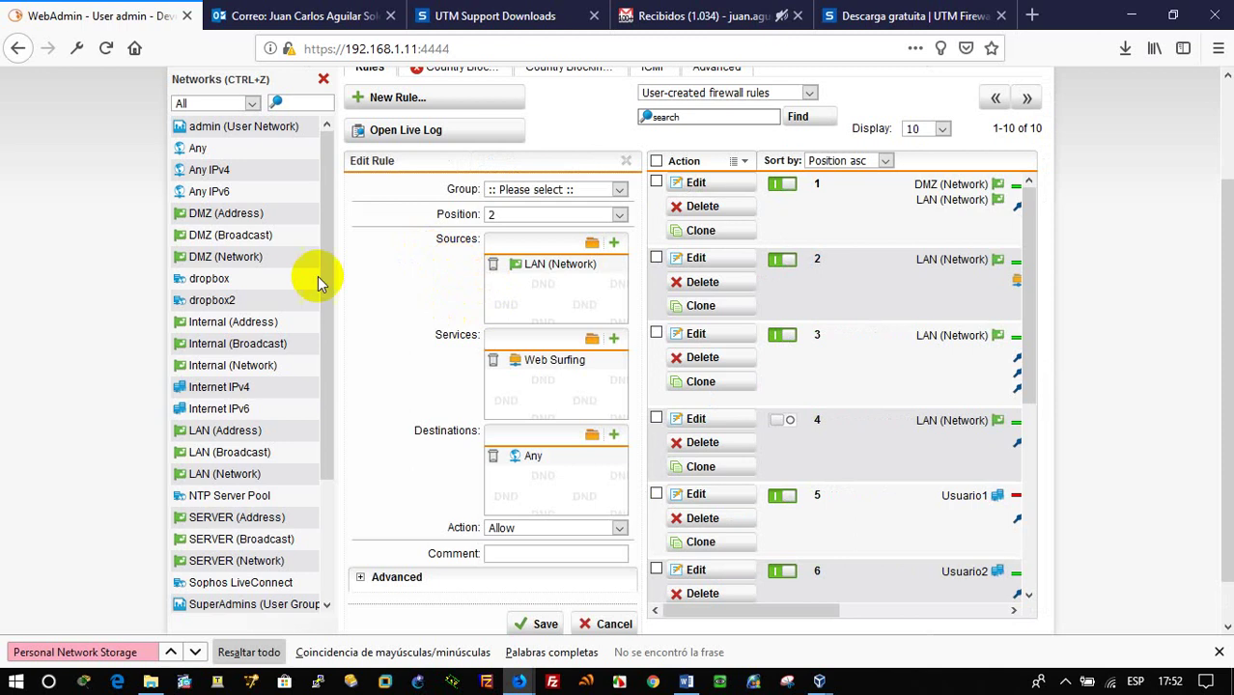
{"action": "left_click_drag", "start_coordinate": [193, 256], "coordinate": [550, 275]}
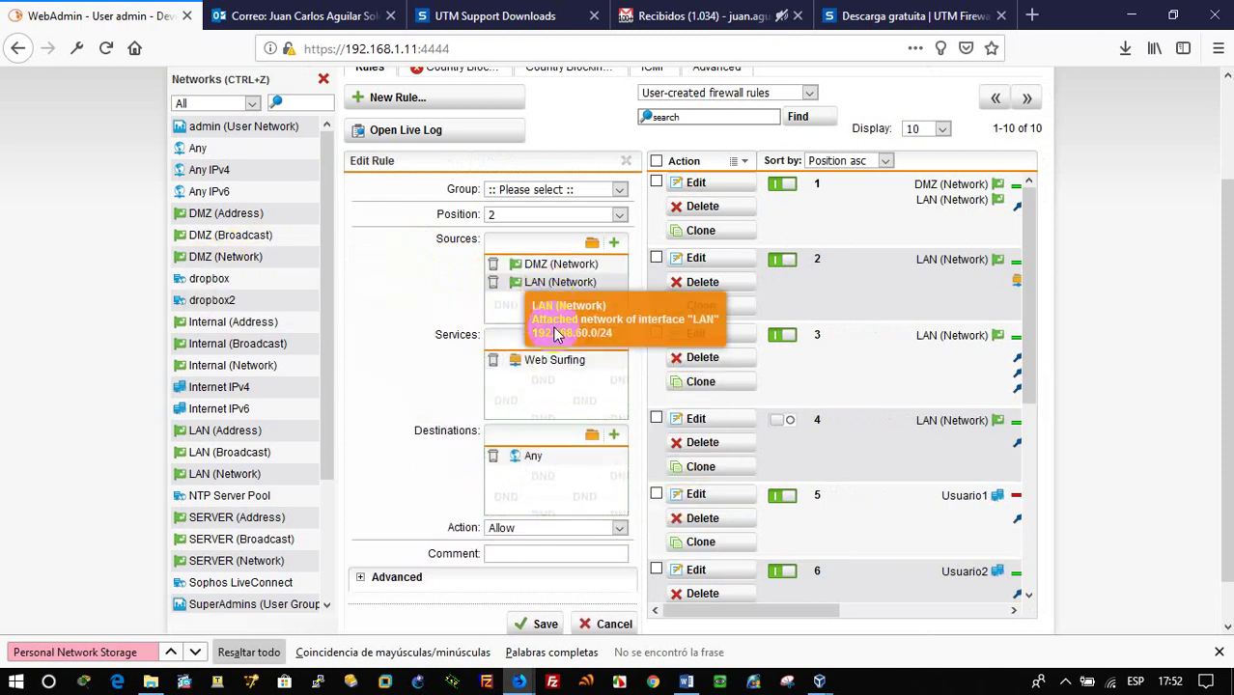
{"action": "left_click", "coordinate": [545, 623]}
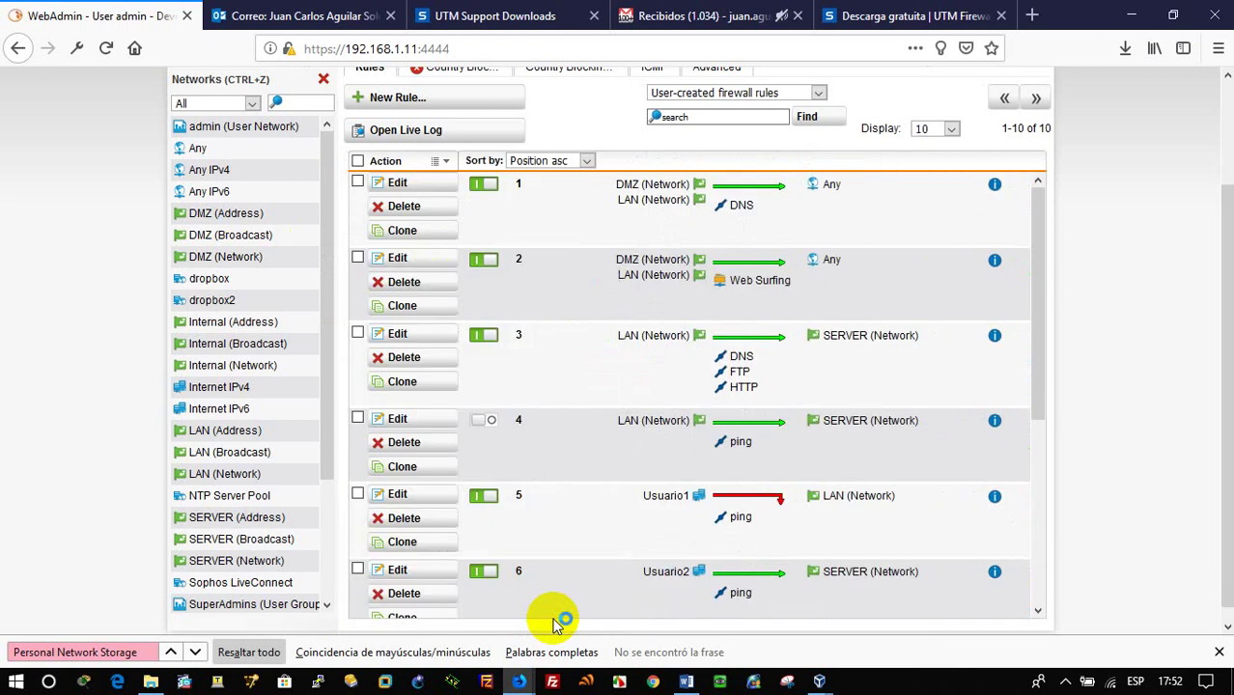
Switch to the 2016_DMZ virtual machine in VirtualBox and check its network connection status.
{"action": "left_click", "coordinate": [819, 682]}
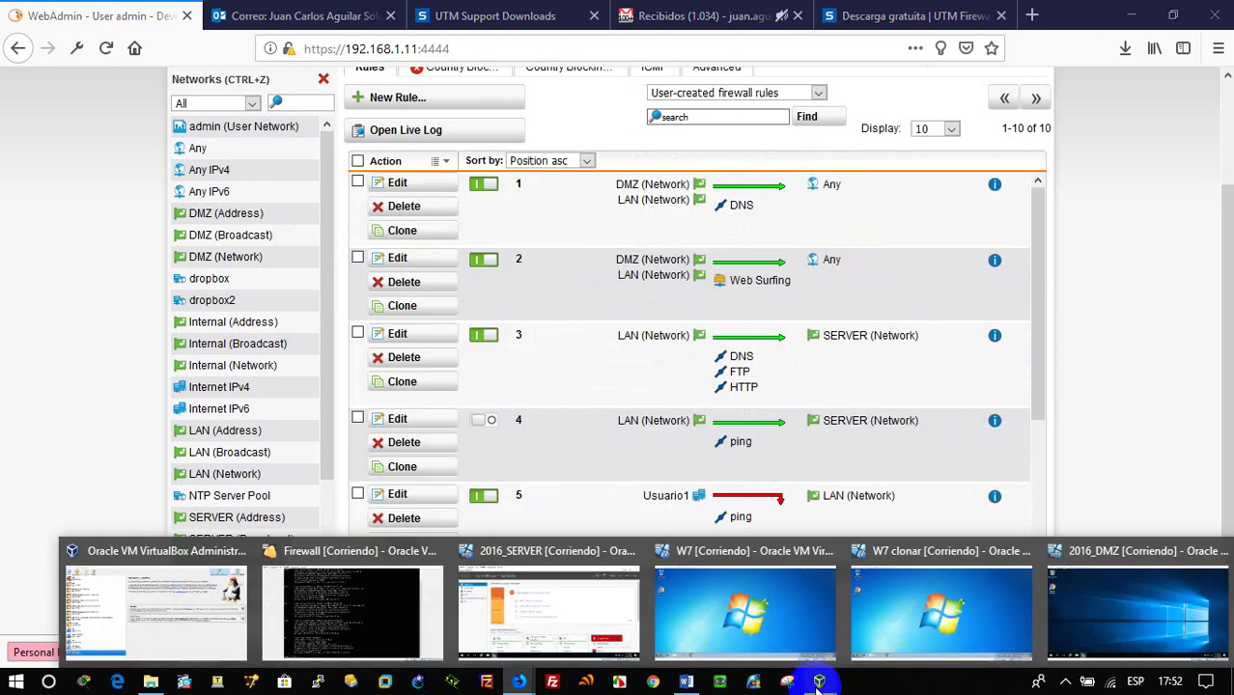
{"action": "left_click", "coordinate": [1131, 626]}
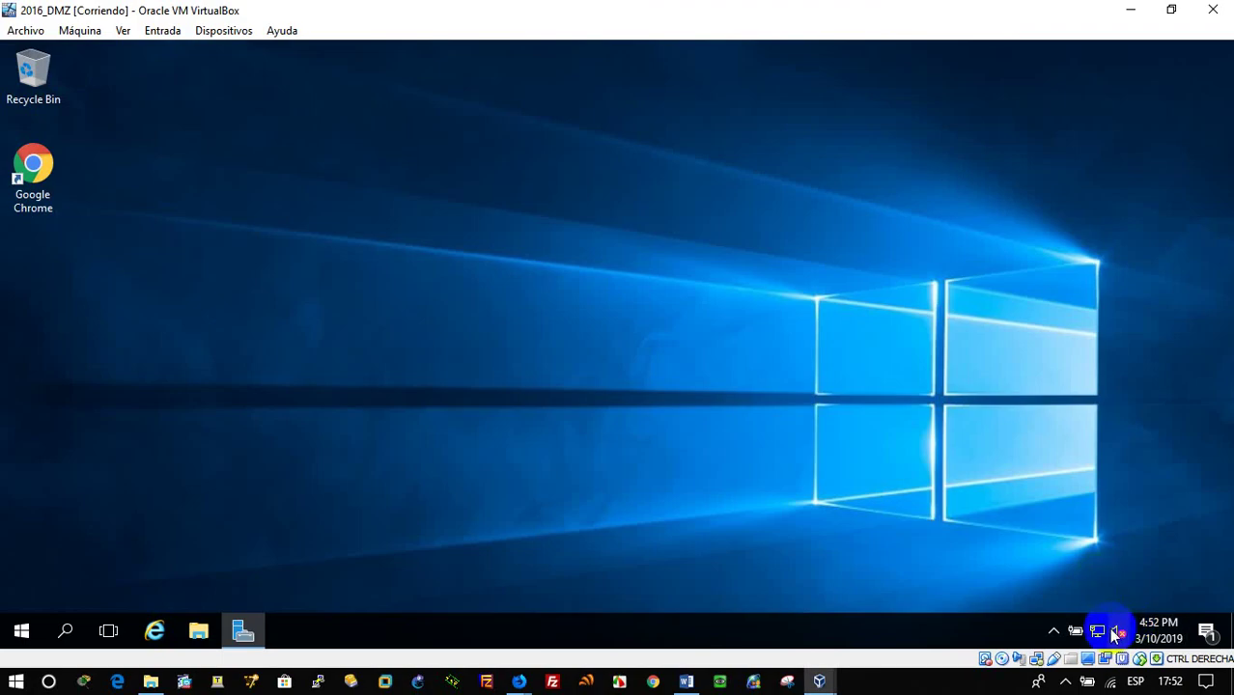
{"action": "left_click", "coordinate": [1098, 633]}
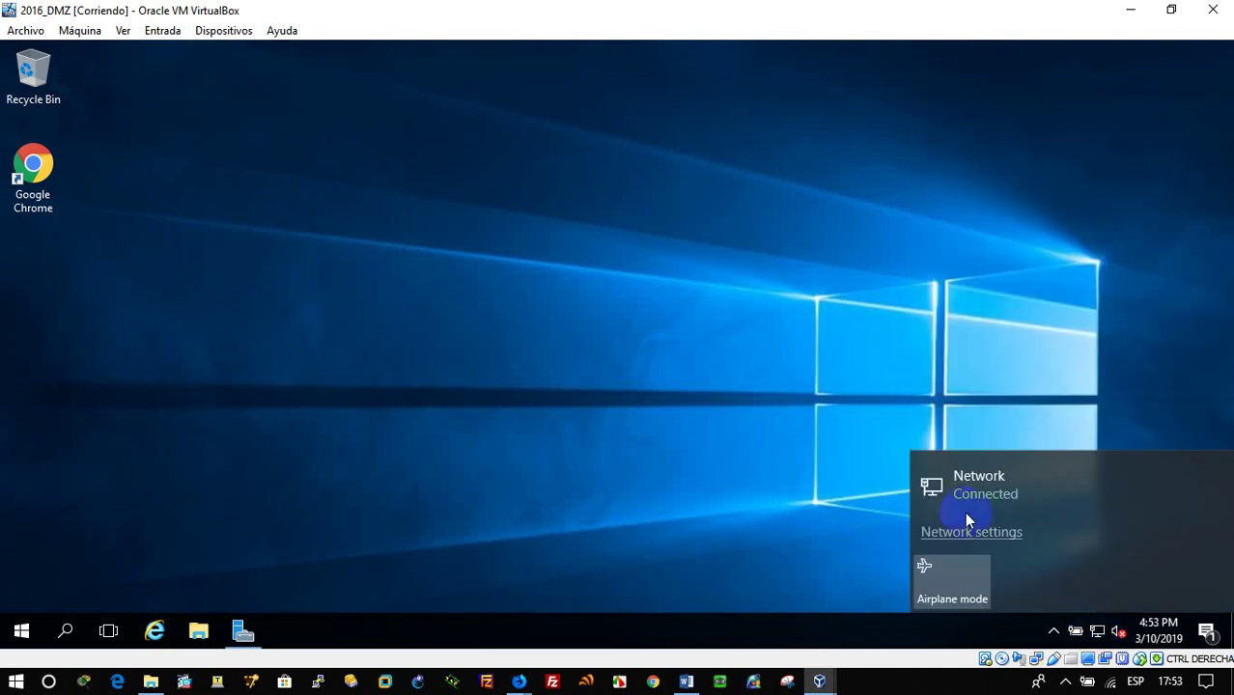
{"action": "left_click", "coordinate": [714, 458]}
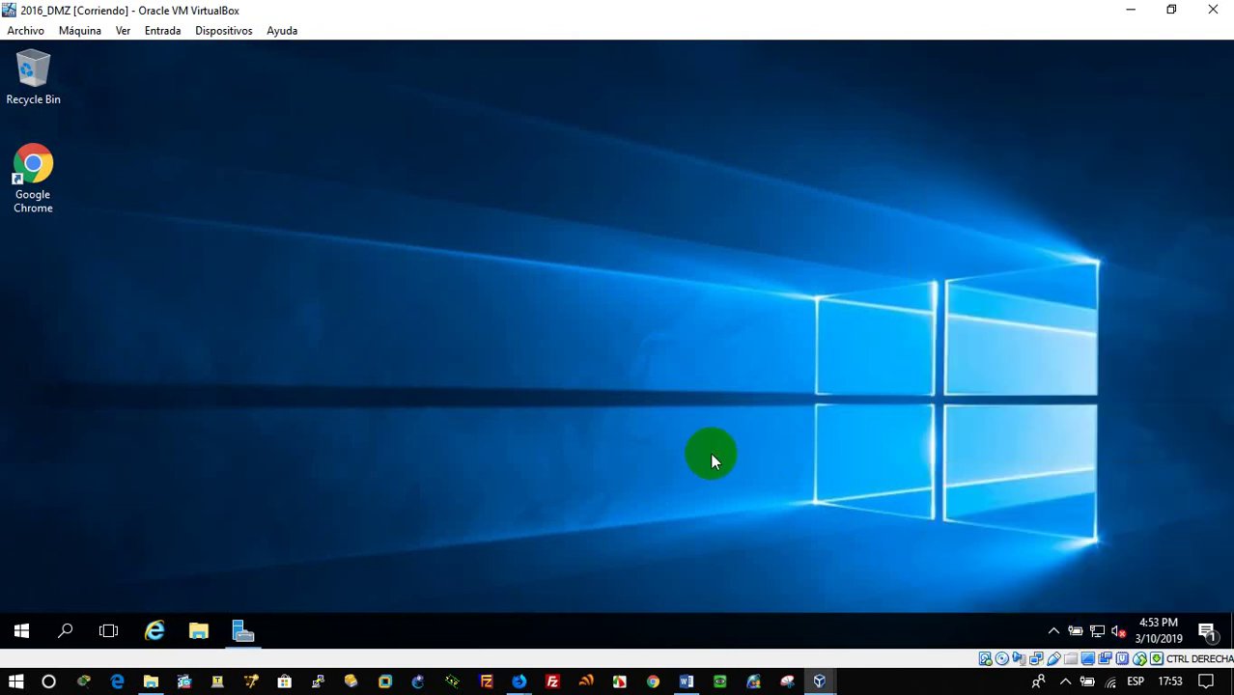
Launch Google Chrome in the 2016_DMZ virtual machine and open google.com to test internet access.
{"action": "double_click", "coordinate": [43, 201]}
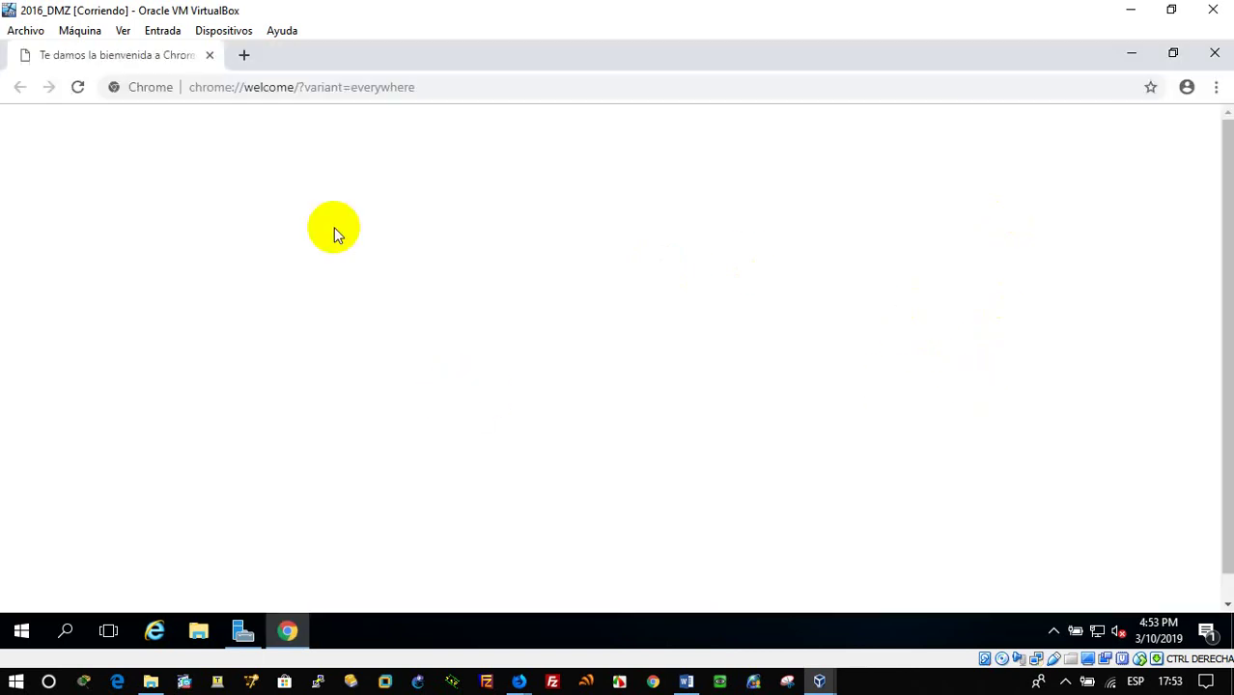
{"action": "left_click", "coordinate": [298, 88]}
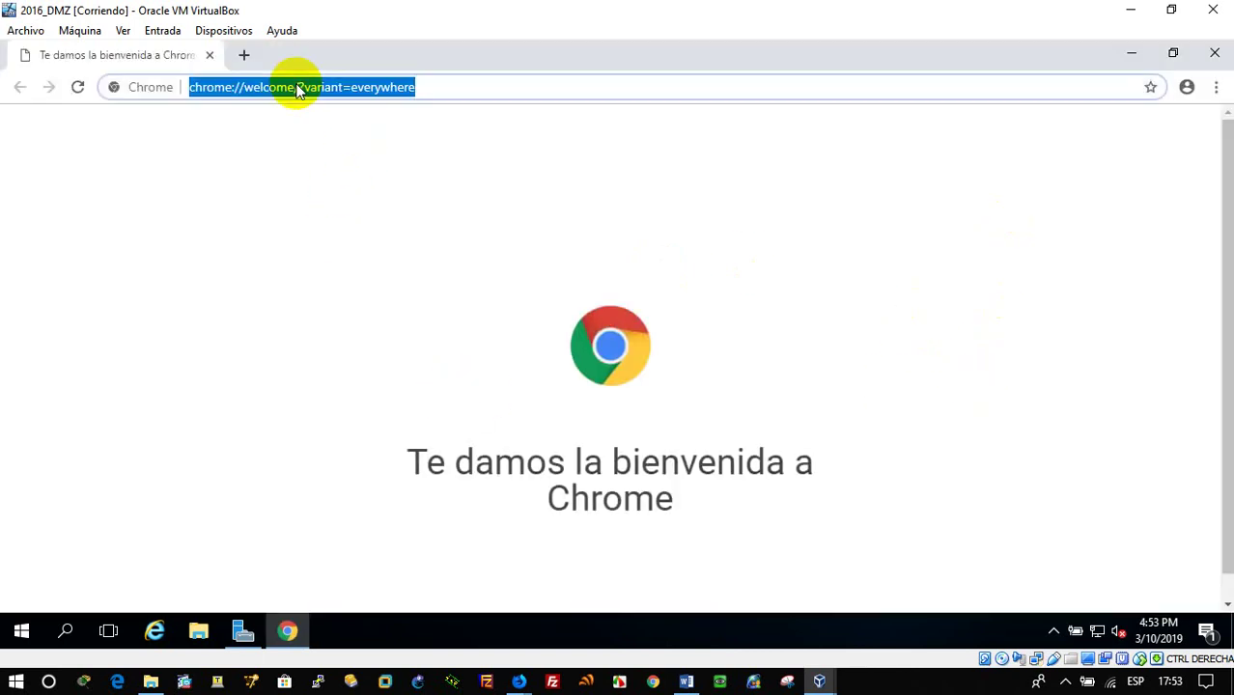
{"action": "type", "text": "google.com"}
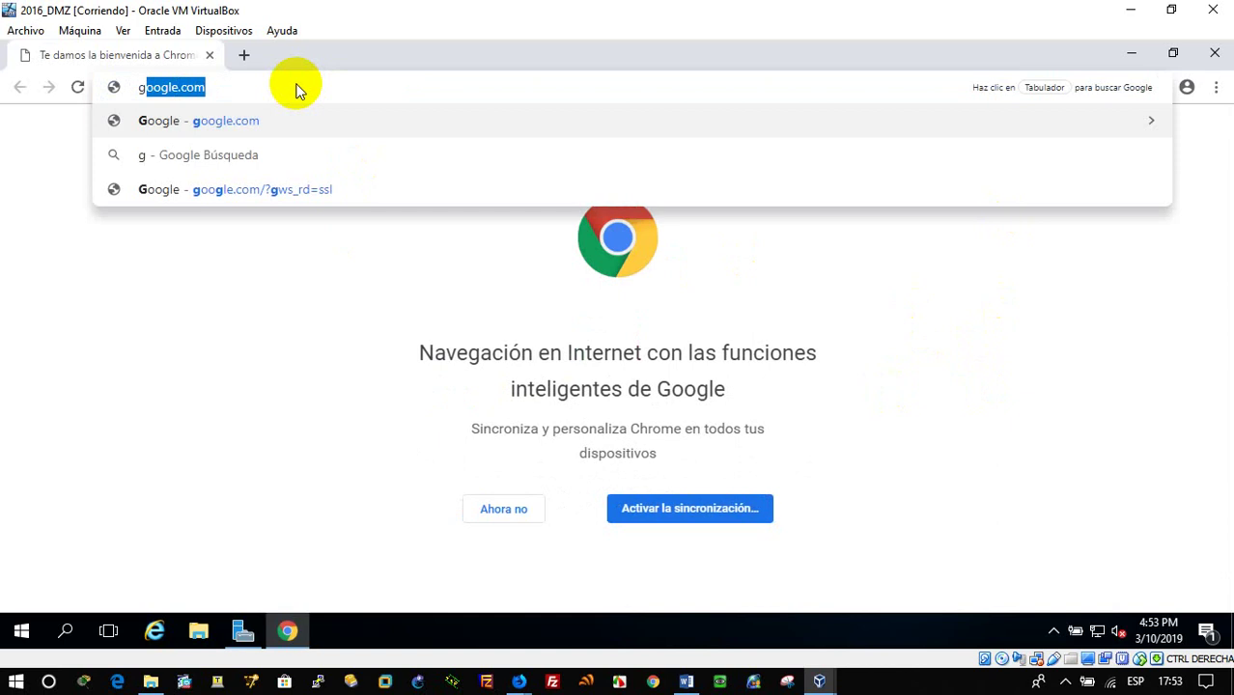
{"action": "key", "text": "Return"}
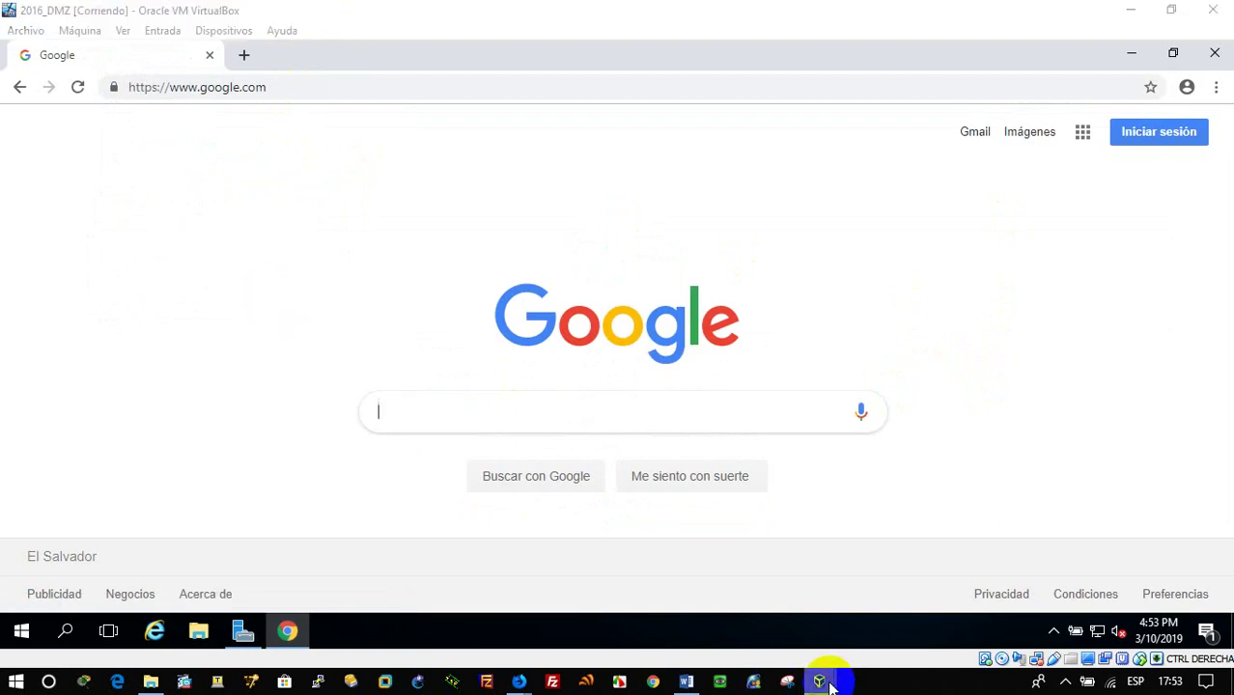
Review the network settings of all four adapters in the Firewall virtual machine, cancel without changes and return to 2016_DMZ.
{"action": "mouse_move", "coordinate": [818, 682]}
{"action": "left_click", "coordinate": [400, 593]}
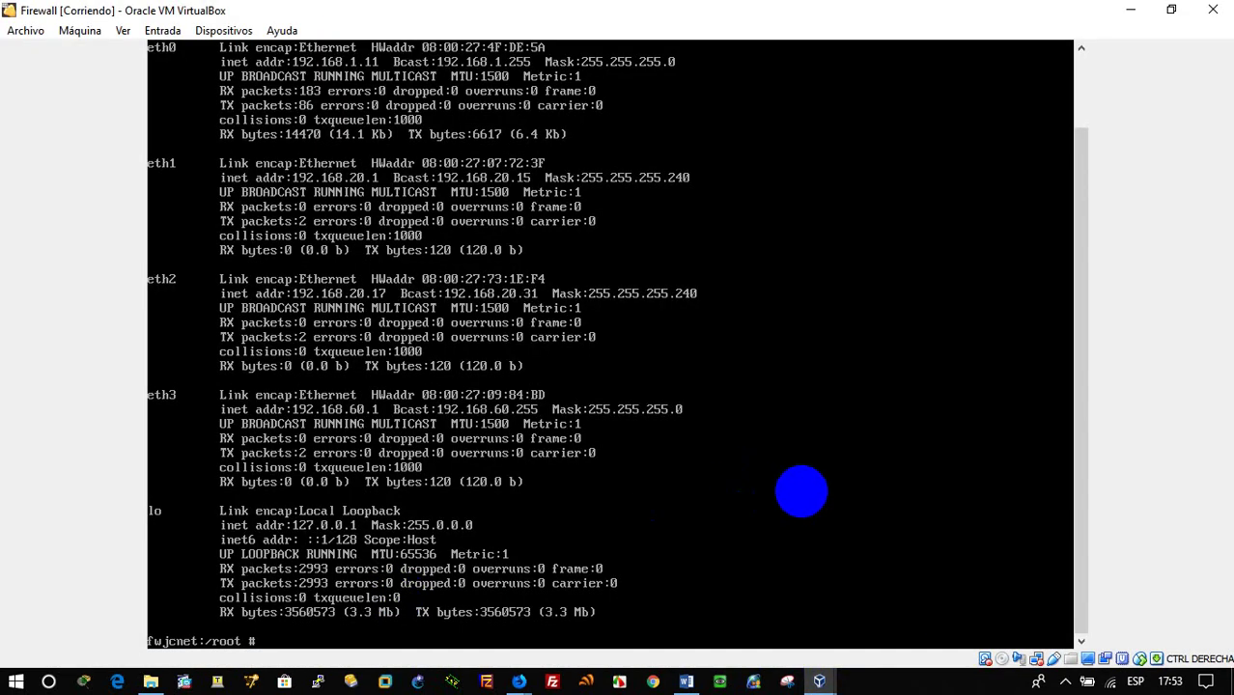
{"action": "left_click", "coordinate": [1036, 658]}
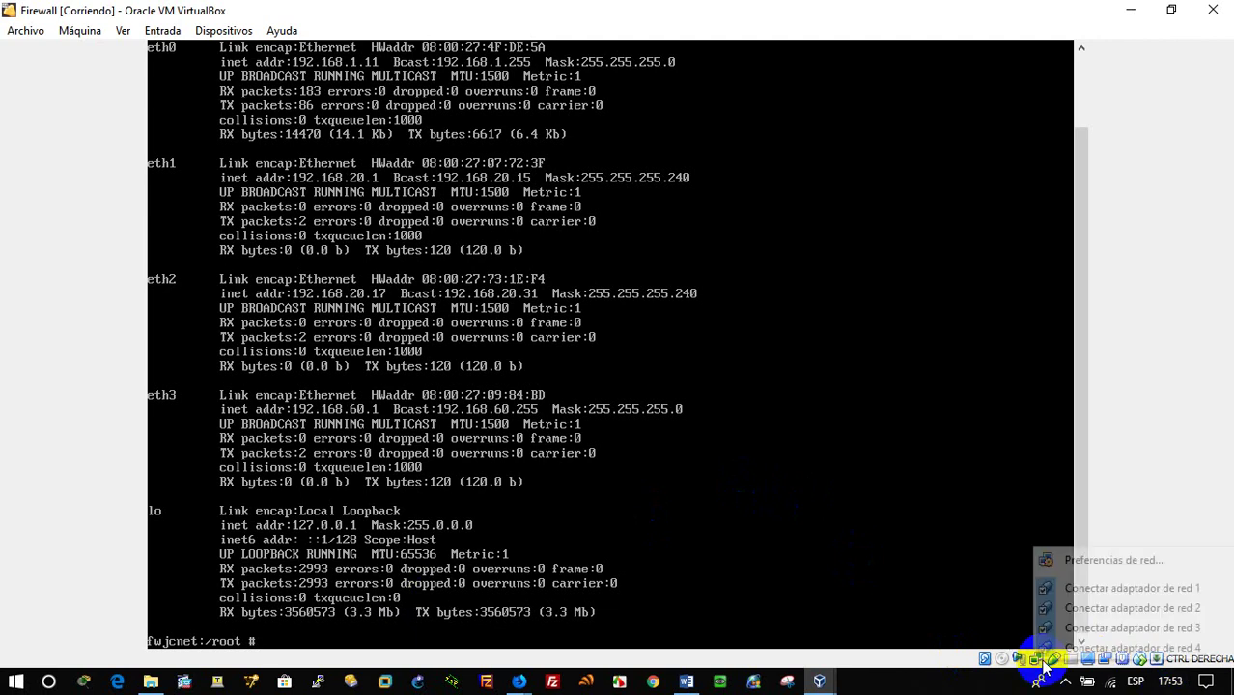
{"action": "left_click", "coordinate": [1092, 560]}
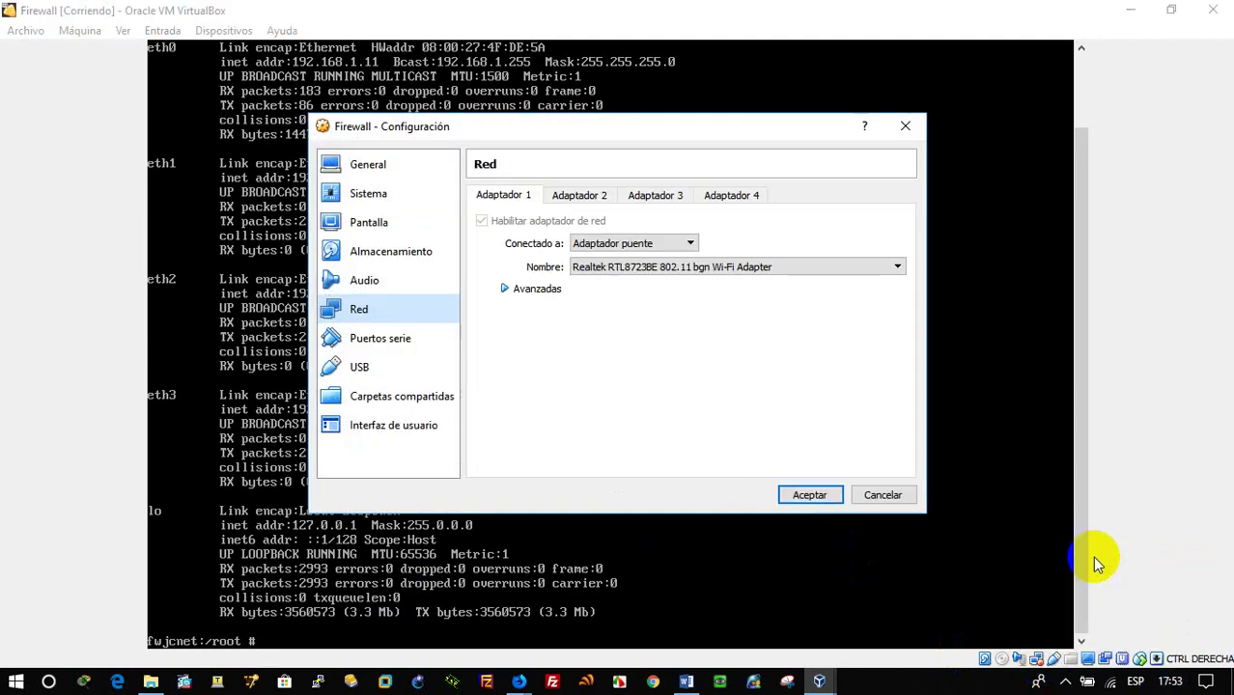
{"action": "left_click", "coordinate": [583, 195]}
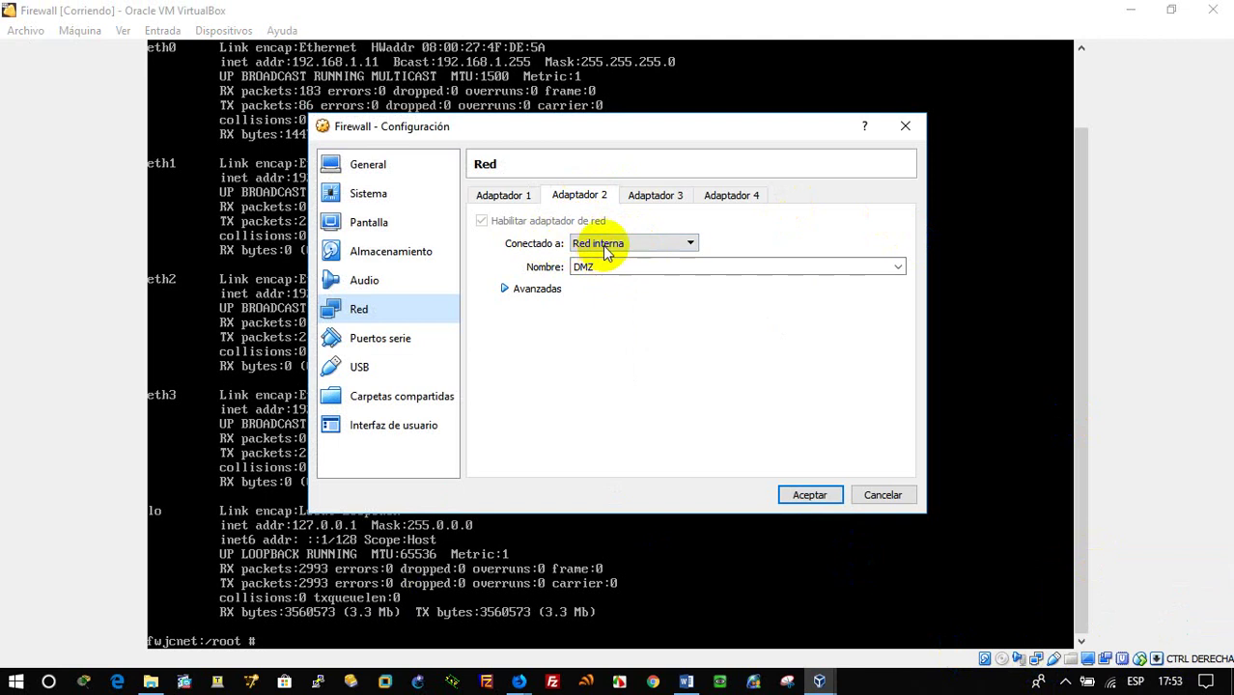
{"action": "left_click", "coordinate": [654, 195]}
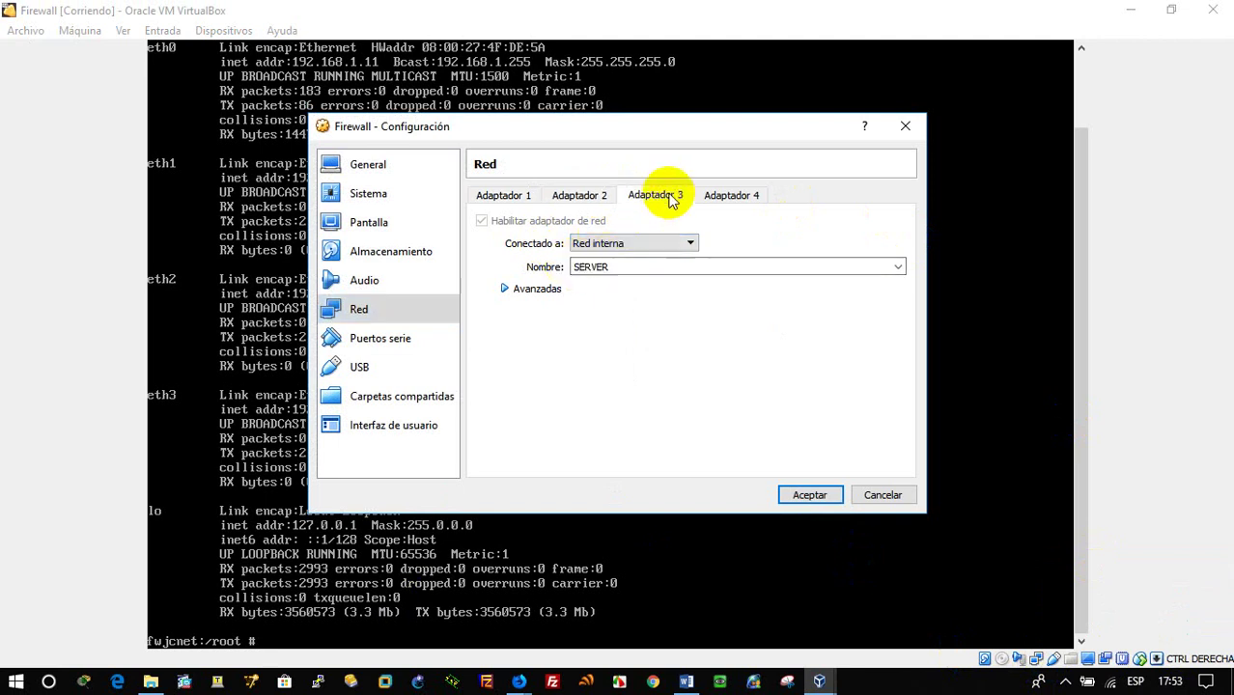
{"action": "left_click", "coordinate": [726, 194]}
{"action": "double_click", "coordinate": [582, 268]}
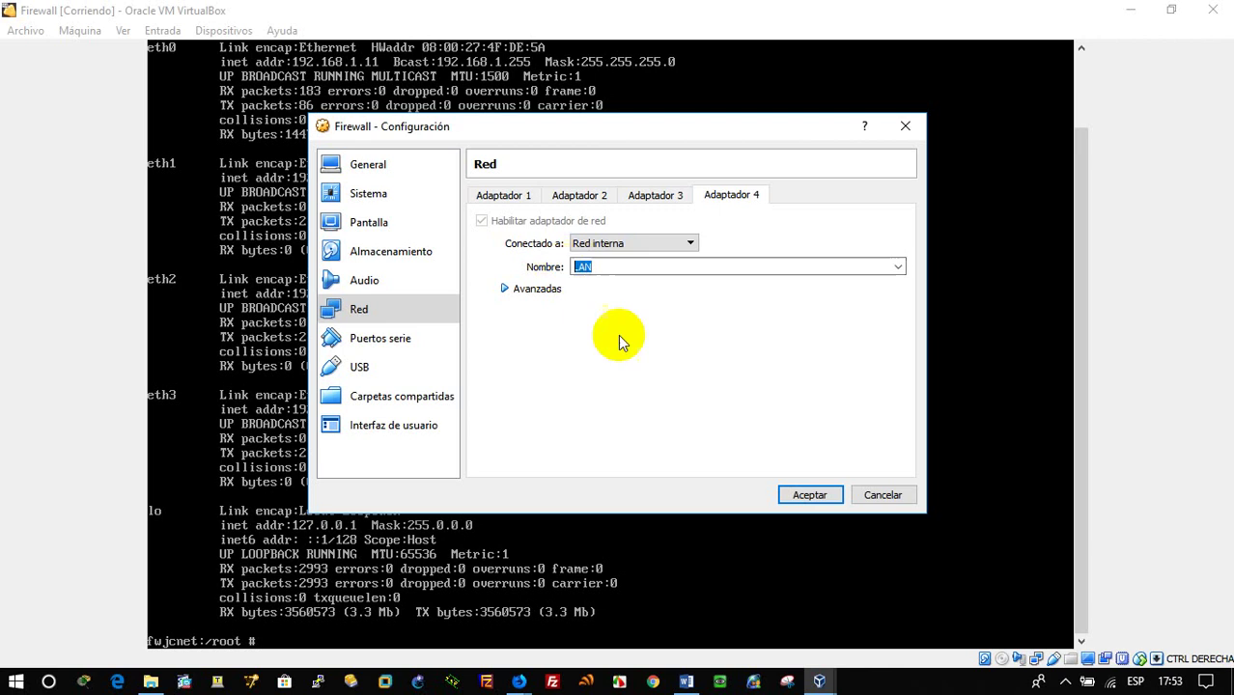
{"action": "left_click", "coordinate": [878, 494]}
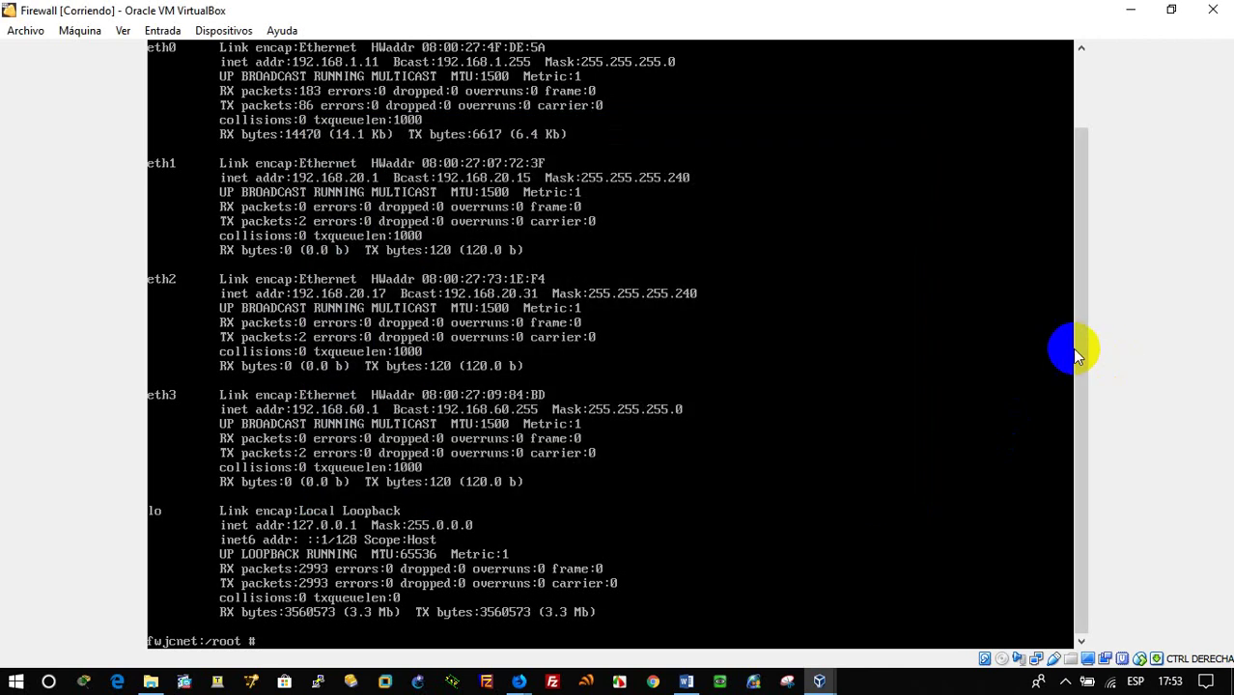
{"action": "left_click", "coordinate": [1130, 10]}
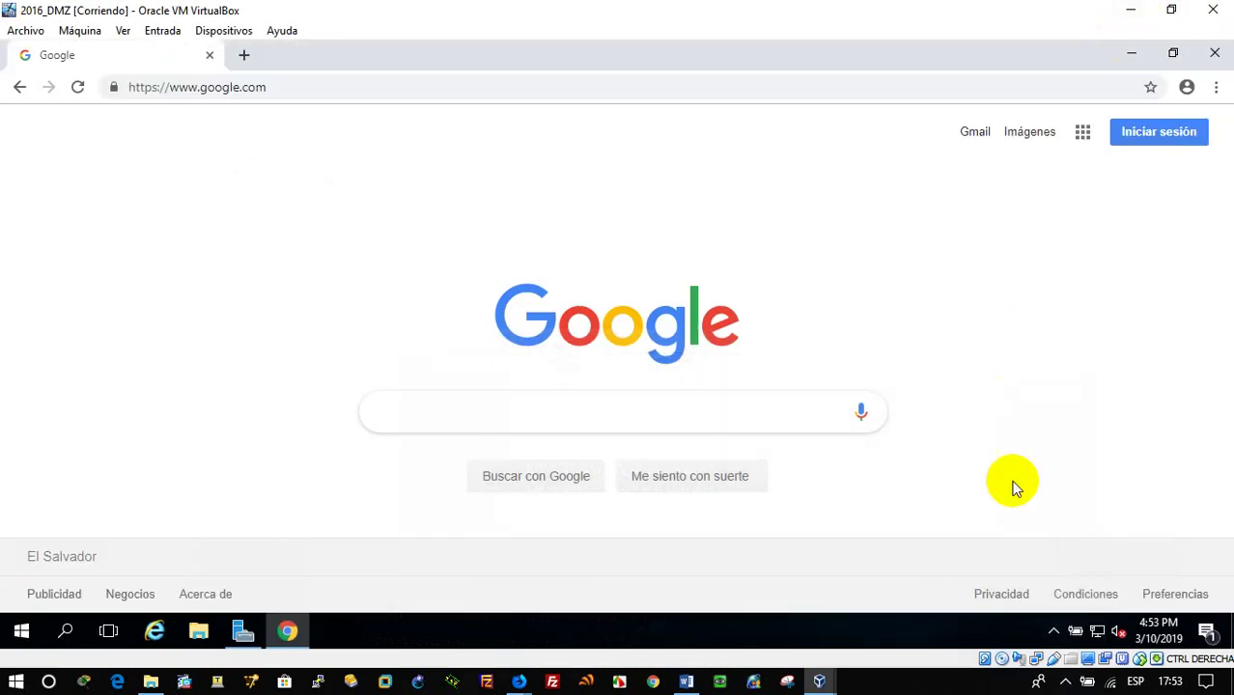
Check which internal network the 2016_DMZ virtual machine's adapter is attached to and close its settings without changes.
{"action": "right_click", "coordinate": [1039, 662]}
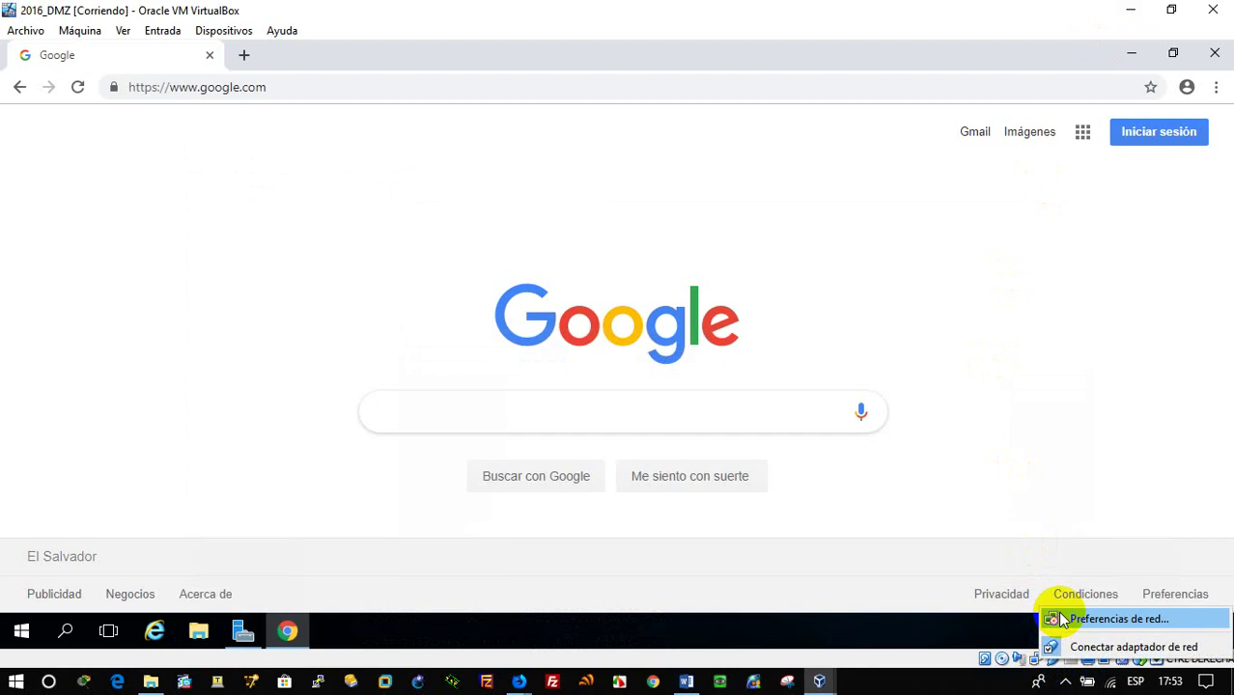
{"action": "left_click", "coordinate": [1062, 619]}
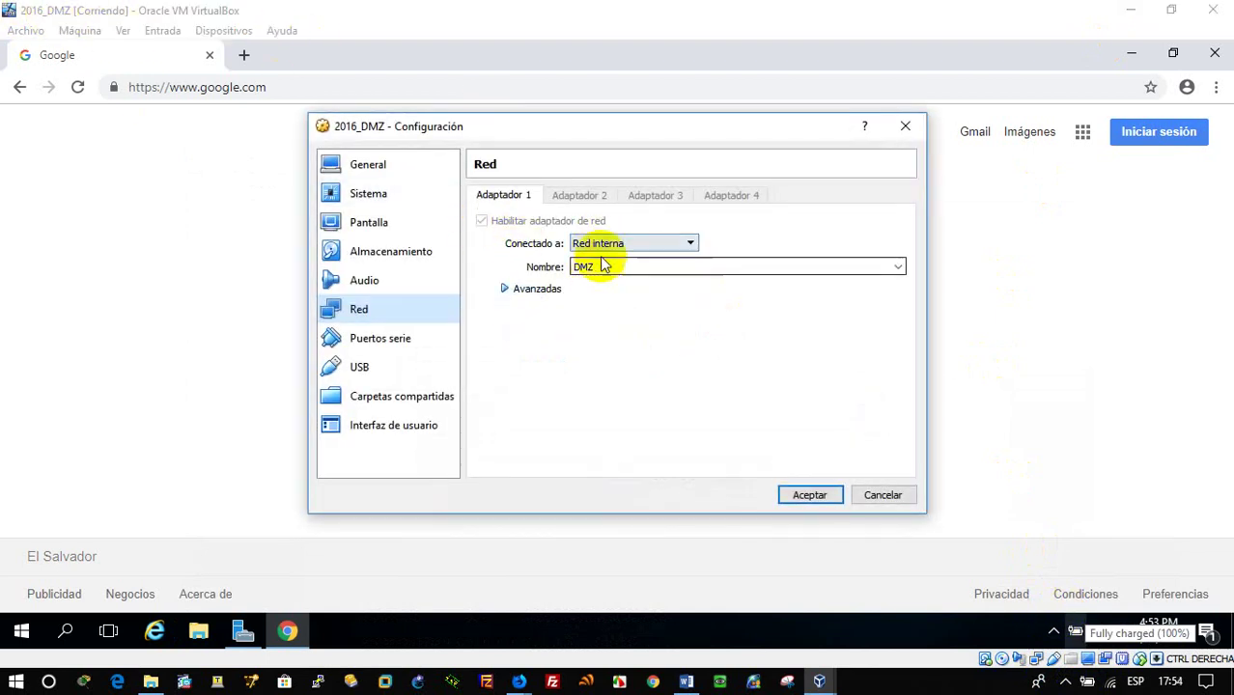
{"action": "left_click", "coordinate": [887, 496]}
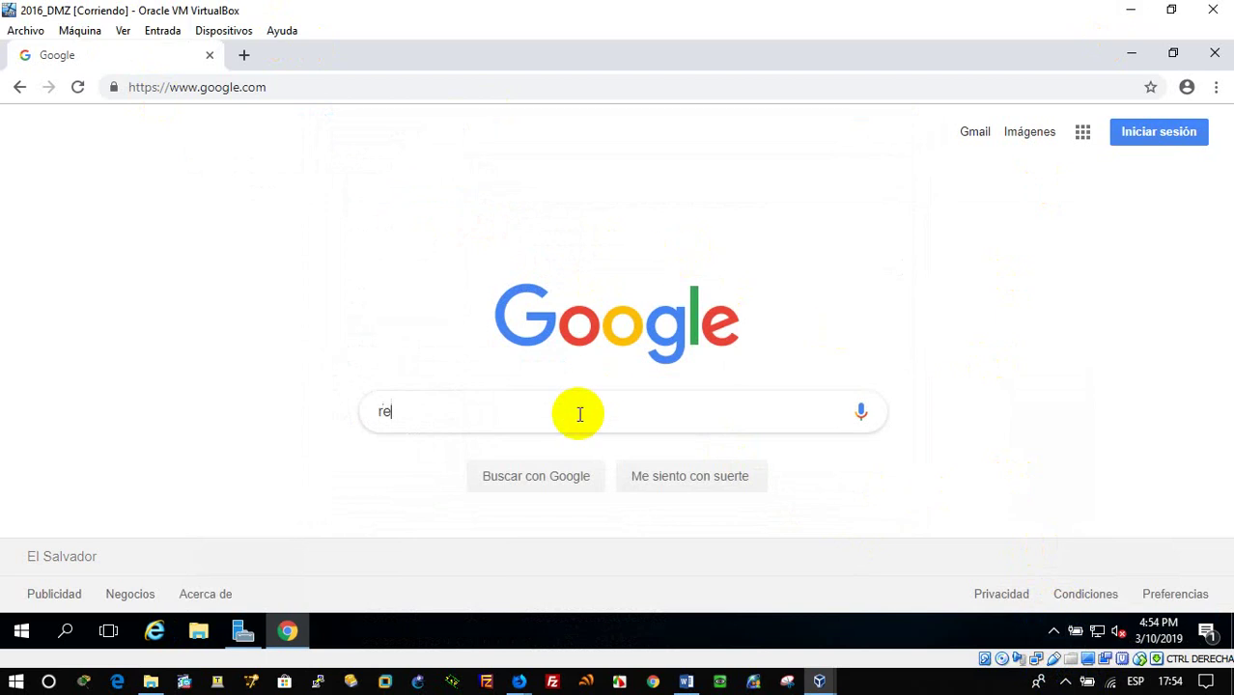
Search Google for "redes" from the 2016_DMZ virtual machine.
{"action": "key", "text": "Return"}
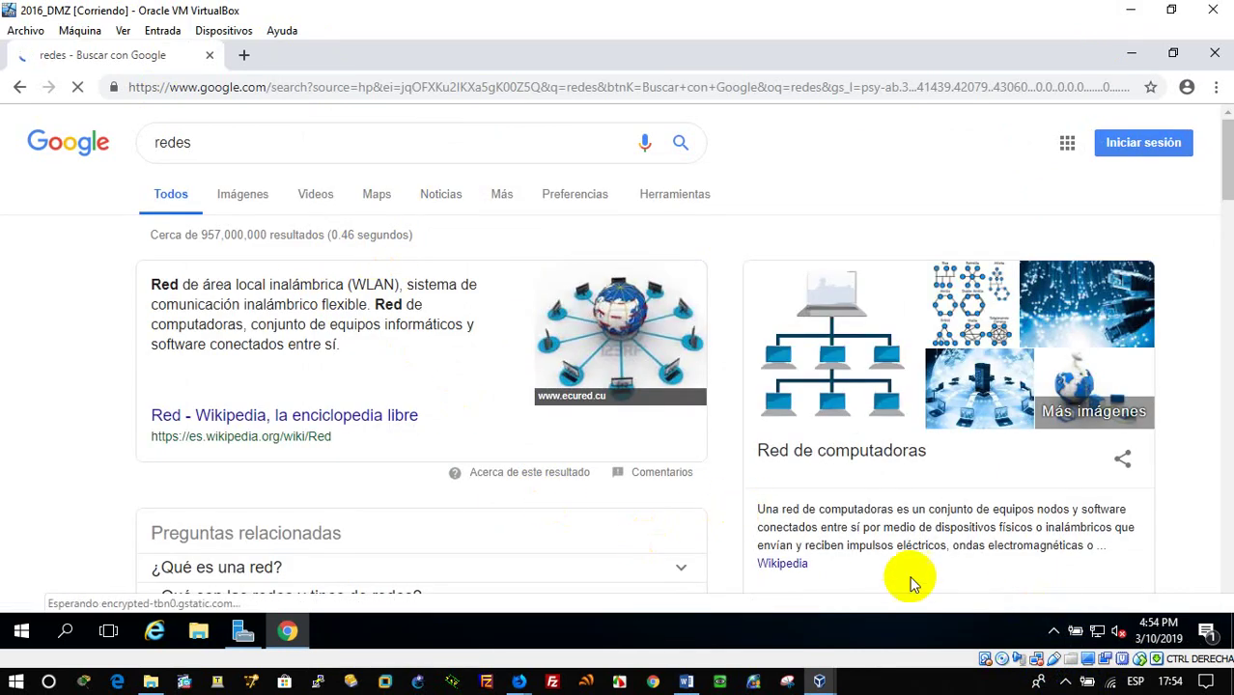
Run ipconfig in a command prompt on 2016_DMZ and highlight the Ethernet adapter's IP address, subnet mask and gateway.
{"action": "key", "text": "super+r"}
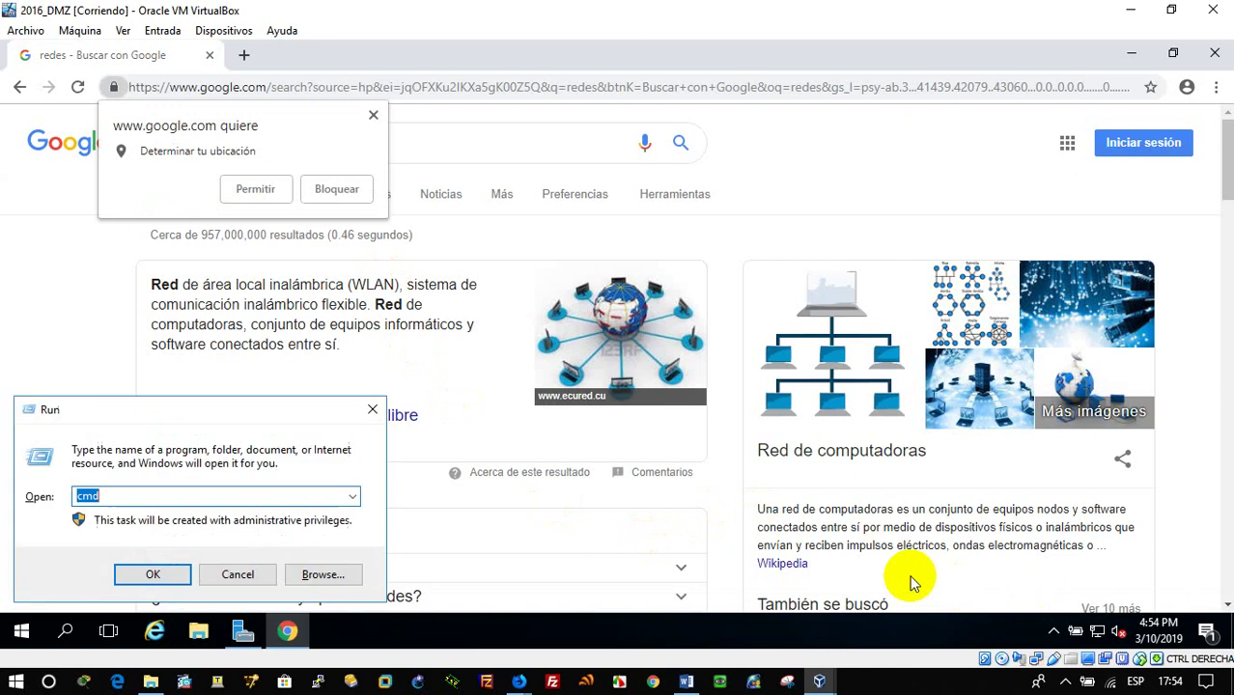
{"action": "key", "text": "Return"}
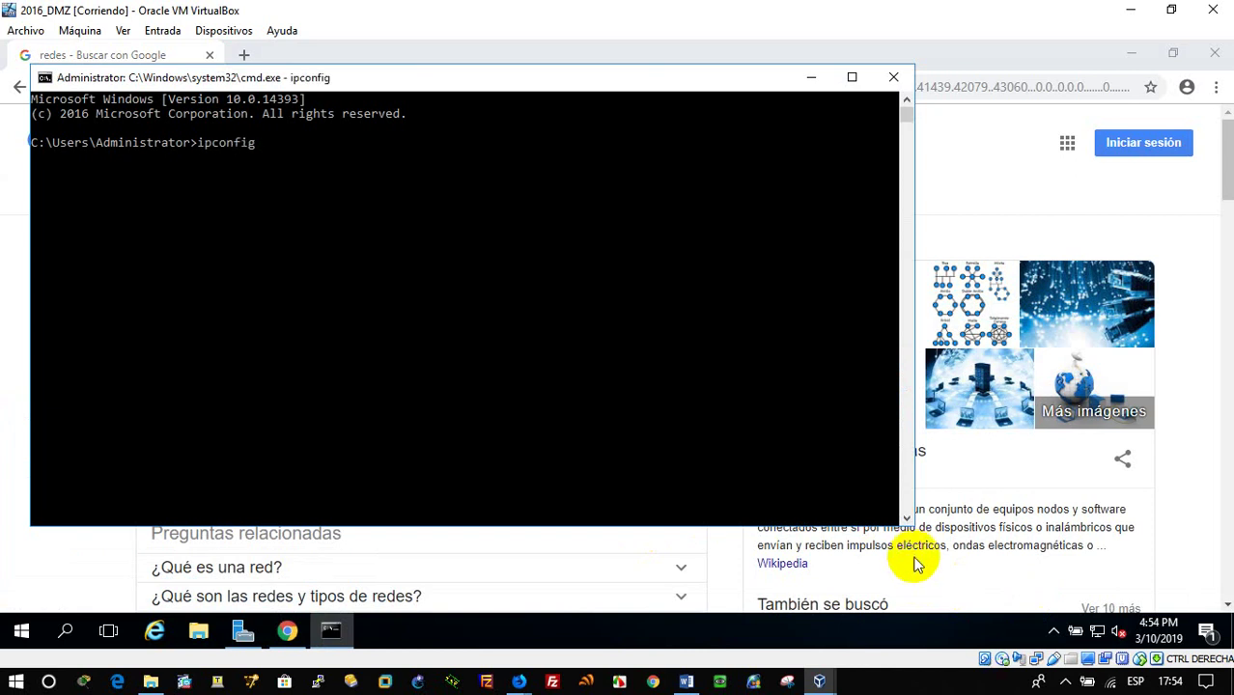
{"action": "left_click", "coordinate": [342, 410]}
{"action": "key", "text": "Return"}
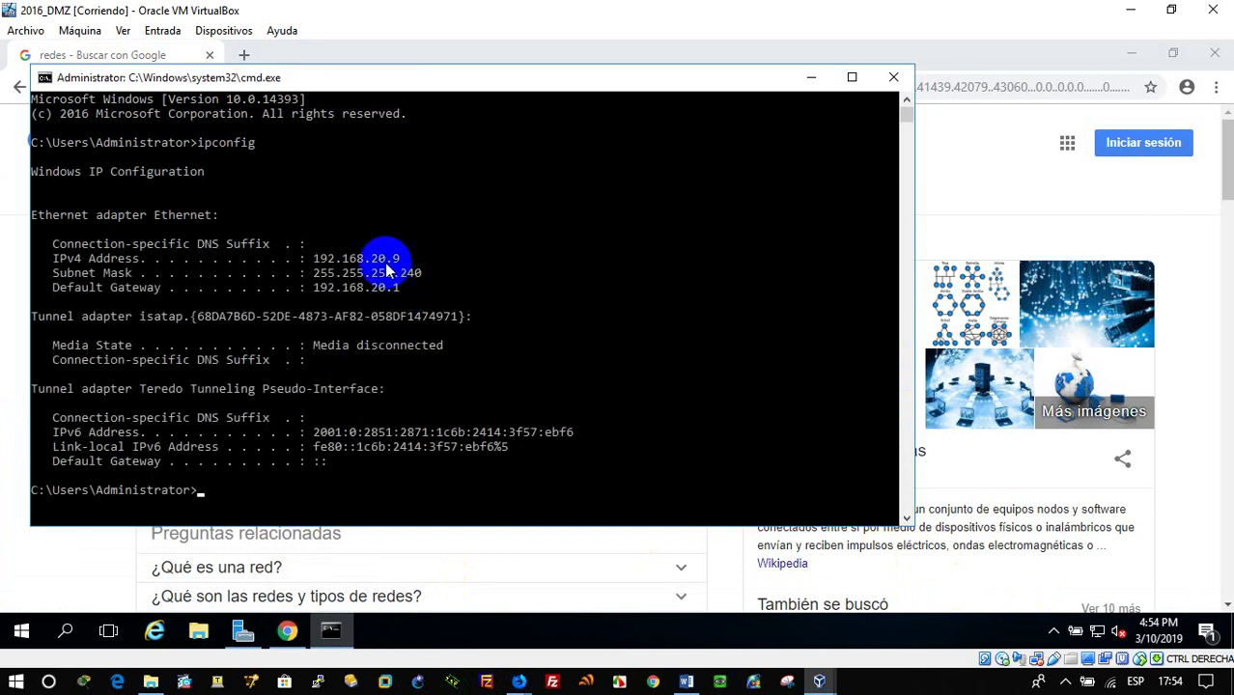
{"action": "left_click_drag", "start_coordinate": [290, 244], "coordinate": [413, 294]}
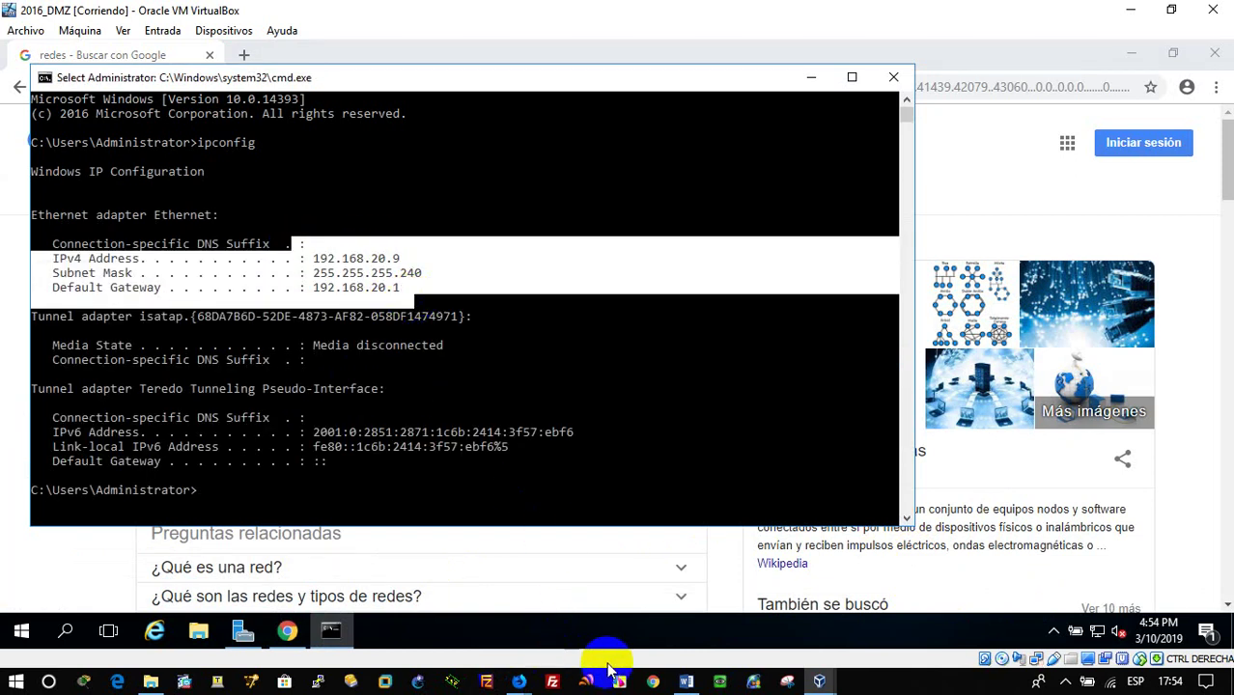
{"action": "mouse_move", "coordinate": [822, 684]}
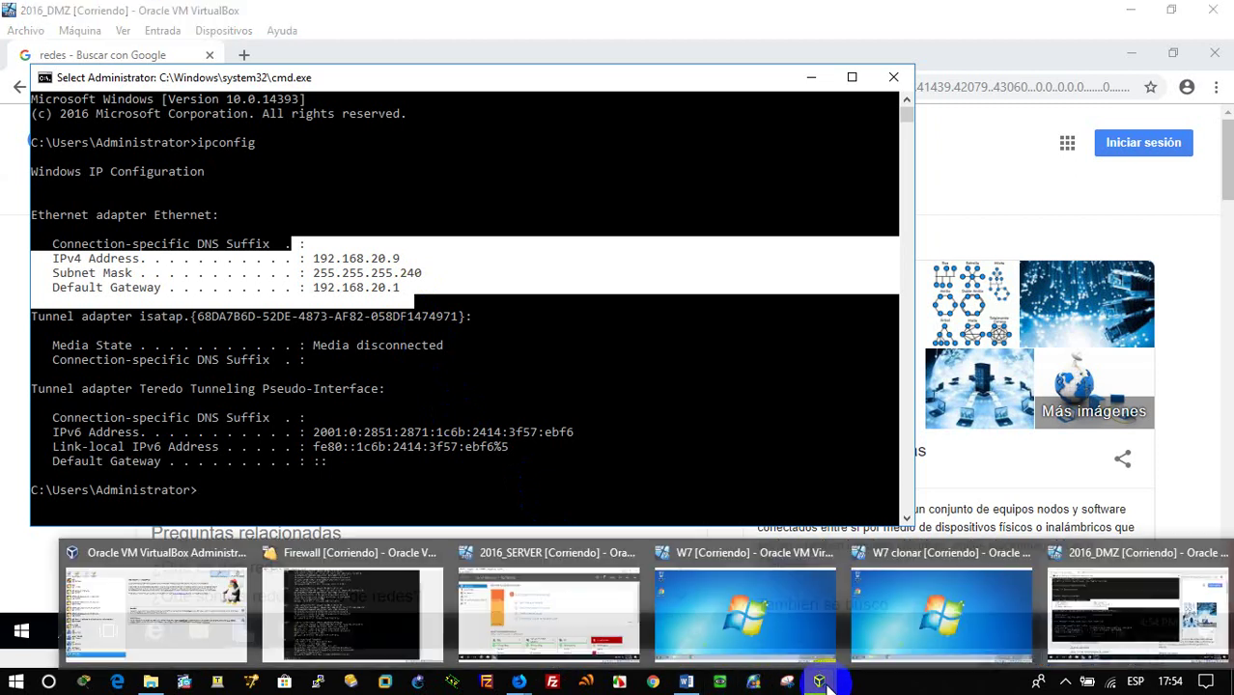
Check the interface addresses in the Firewall virtual machine's console and return to 2016_DMZ.
{"action": "left_click", "coordinate": [386, 608]}
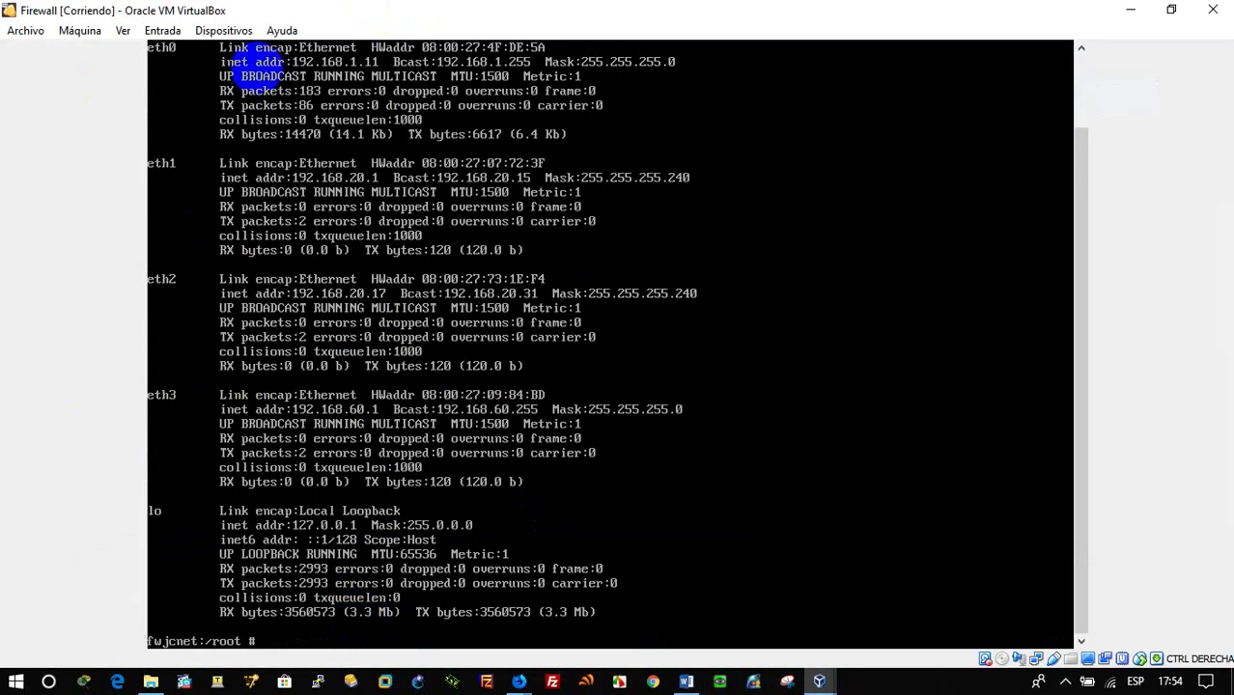
{"action": "left_click", "coordinate": [1127, 12]}
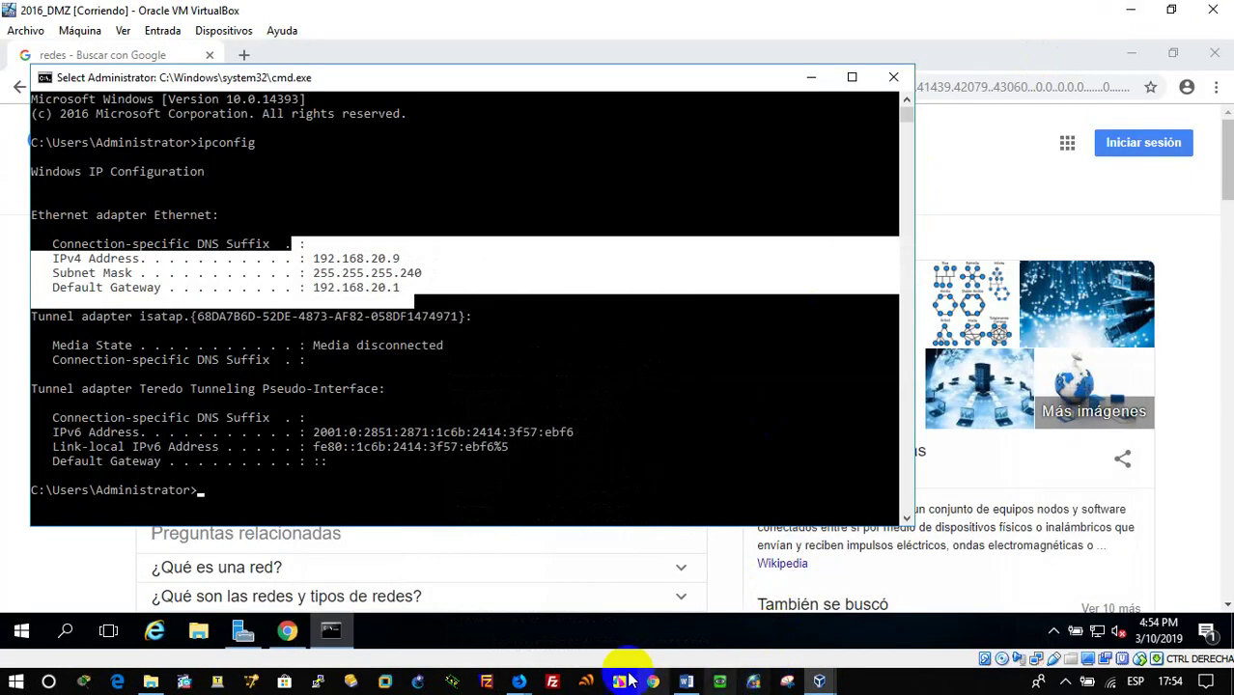
Switch to Sophos WebAdmin in Firefox and enable web filtering under Web Protection.
{"action": "mouse_move", "coordinate": [519, 681]}
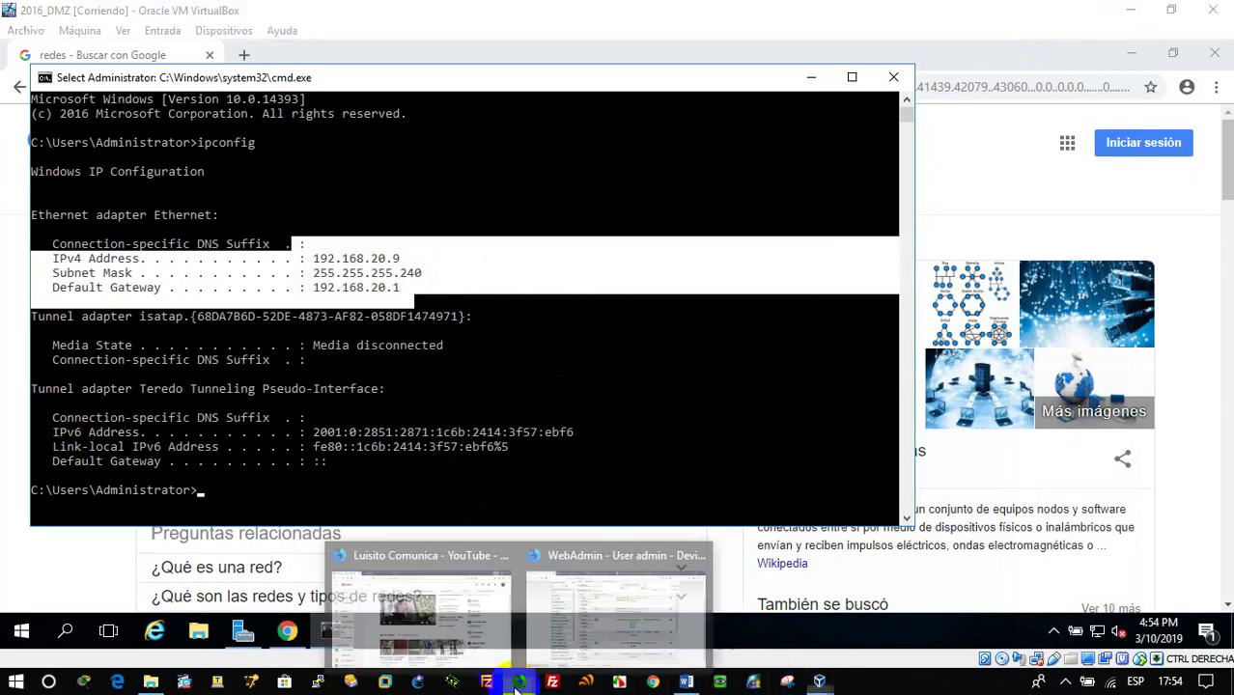
{"action": "left_click", "coordinate": [606, 594]}
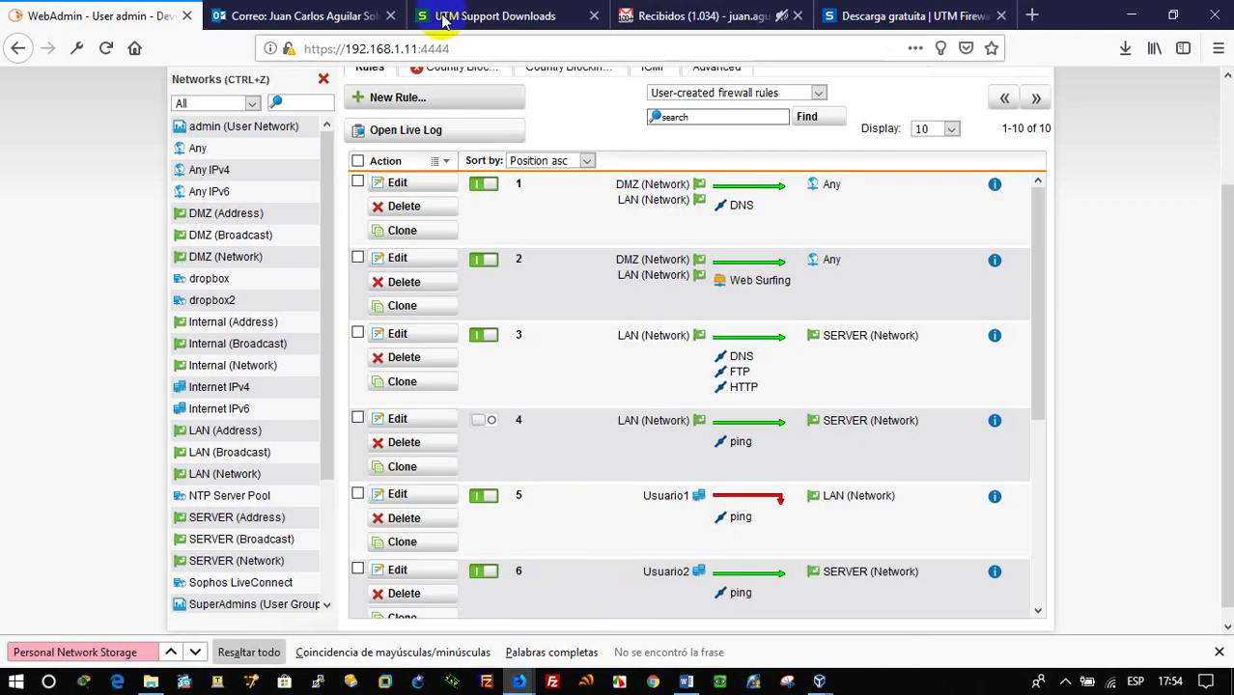
{"action": "left_click", "coordinate": [325, 79]}
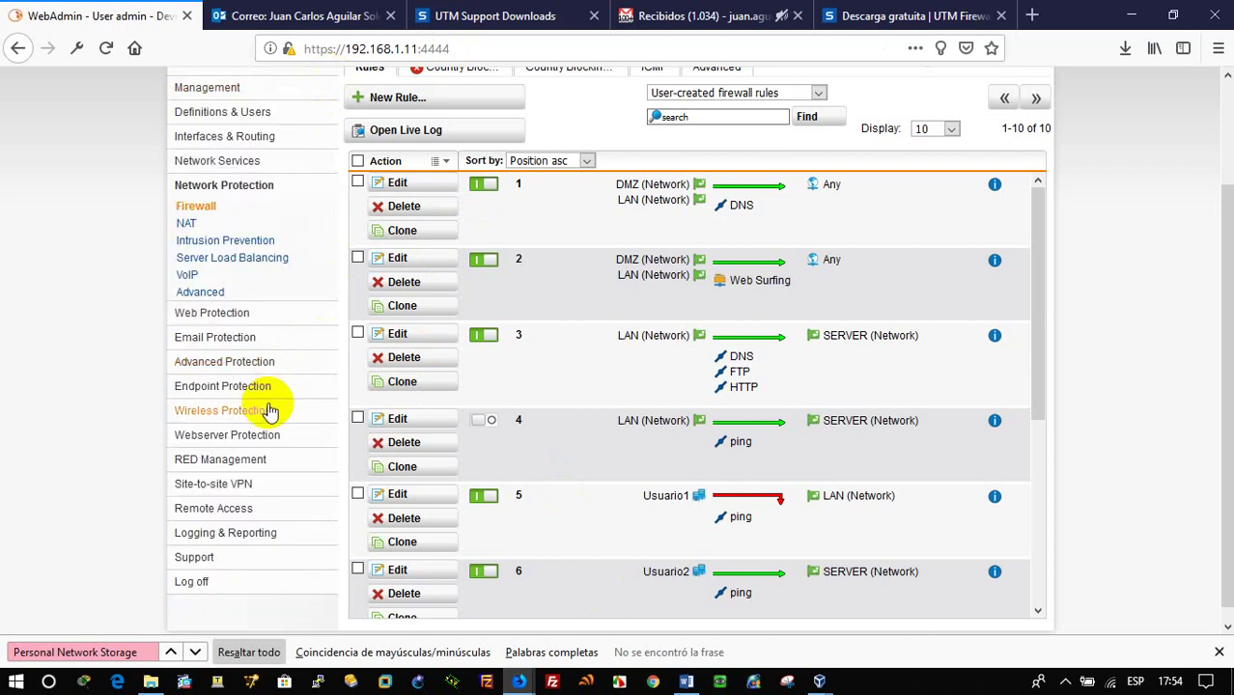
{"action": "left_click", "coordinate": [219, 320]}
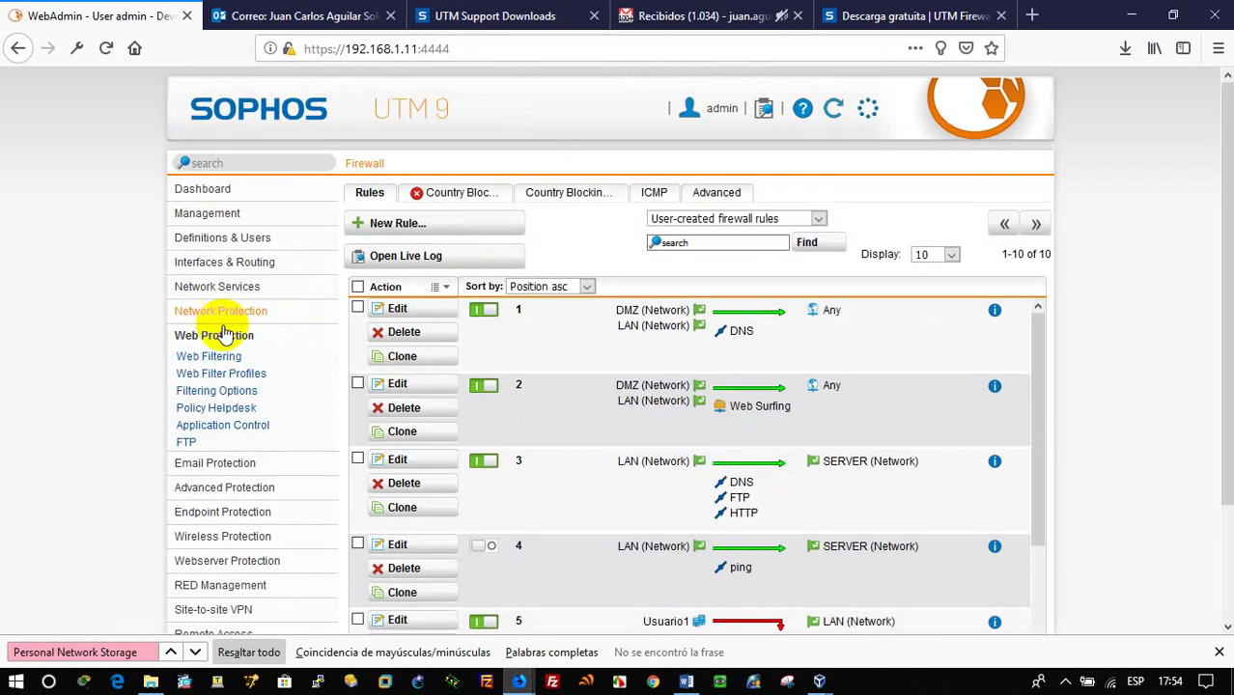
{"action": "mouse_move", "coordinate": [499, 296]}
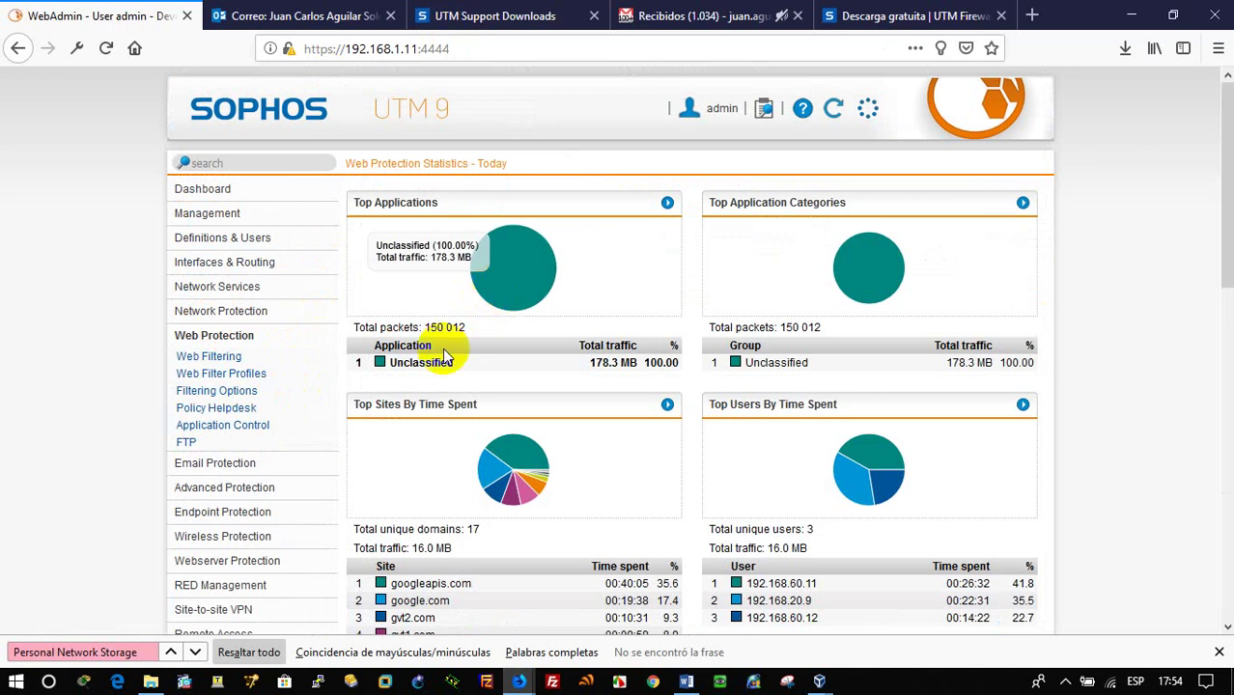
{"action": "left_click", "coordinate": [220, 356]}
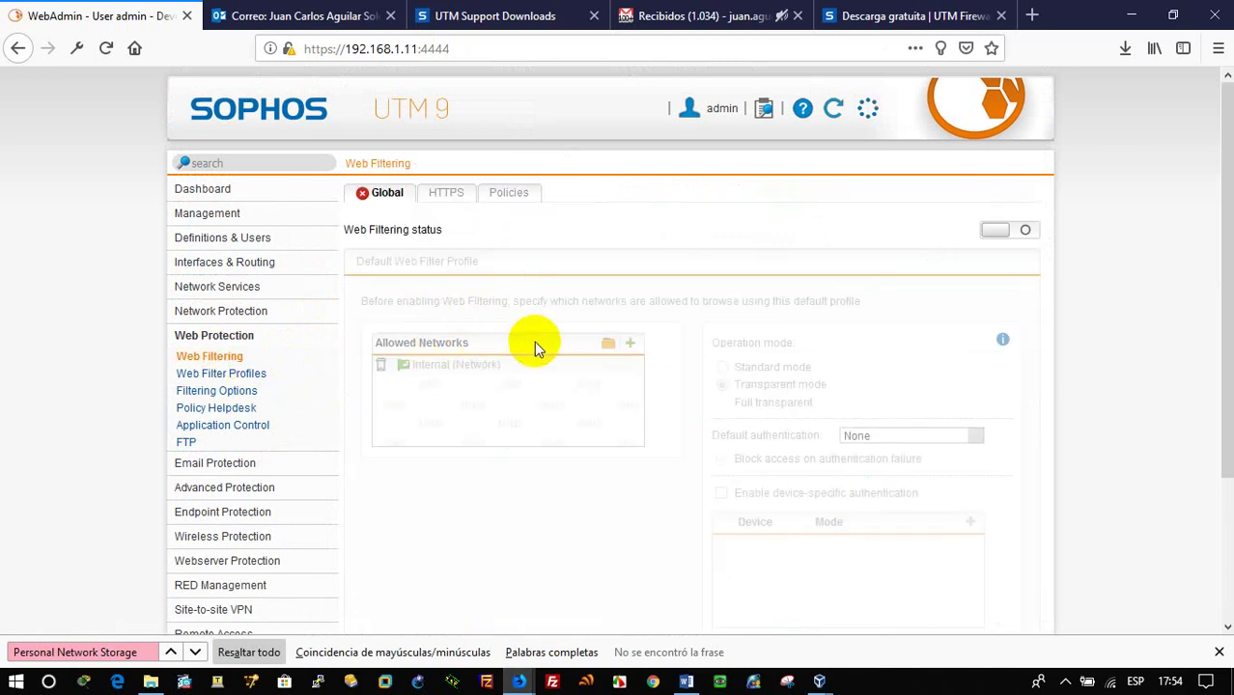
{"action": "left_click", "coordinate": [1029, 233]}
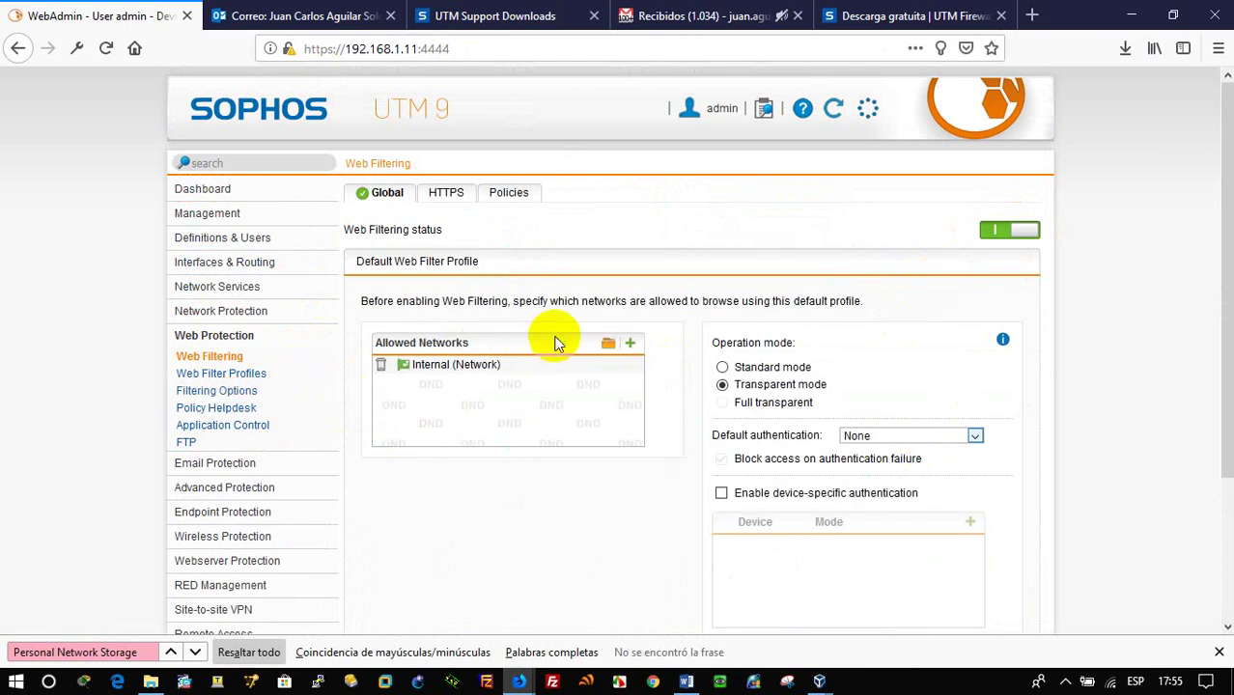
Add DMZ (Network) and LAN (Network) to the default web filter profile's allowed networks and apply the settings.
{"action": "left_click", "coordinate": [607, 345]}
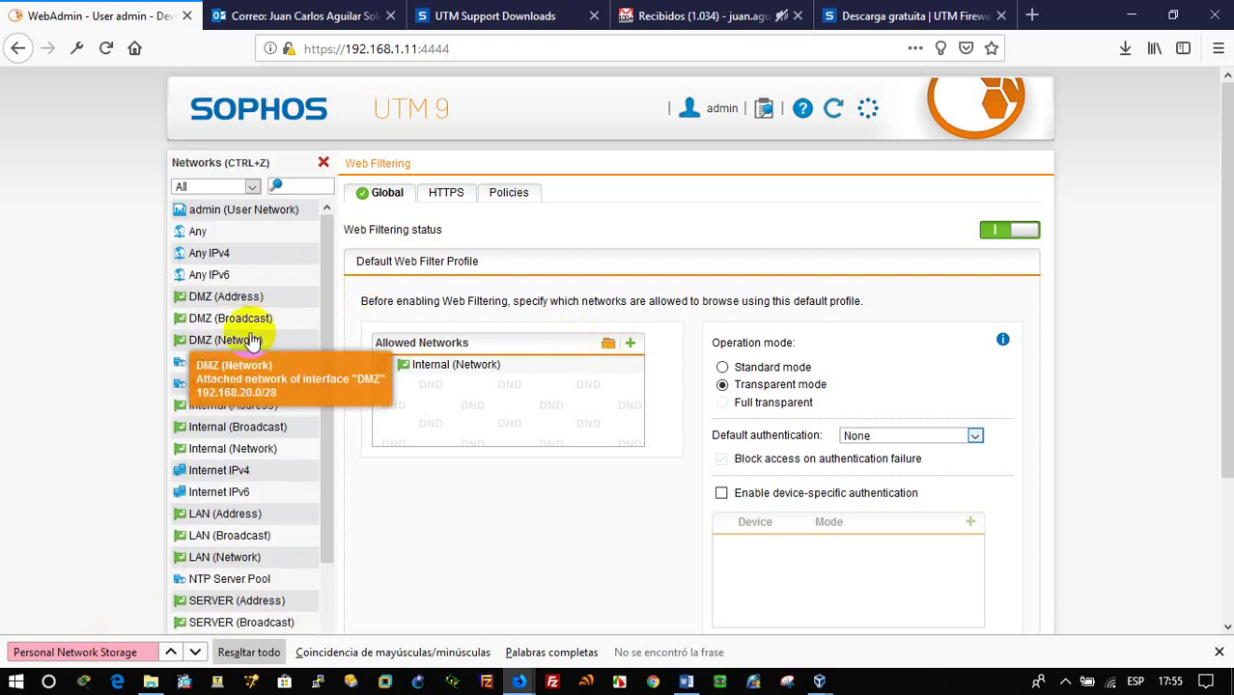
{"action": "left_click_drag", "start_coordinate": [248, 343], "coordinate": [454, 404]}
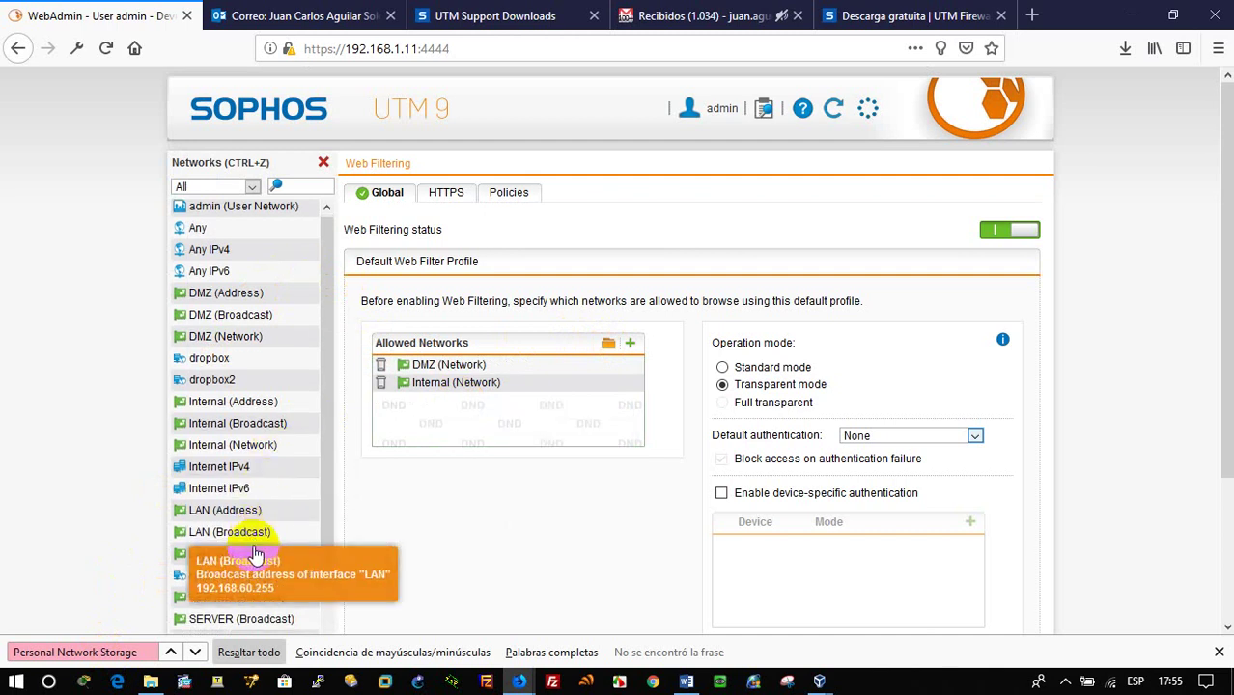
{"action": "scroll", "coordinate": [251, 550], "scroll_direction": "down", "scroll_amount": 1}
{"action": "left_click_drag", "start_coordinate": [239, 488], "coordinate": [466, 410]}
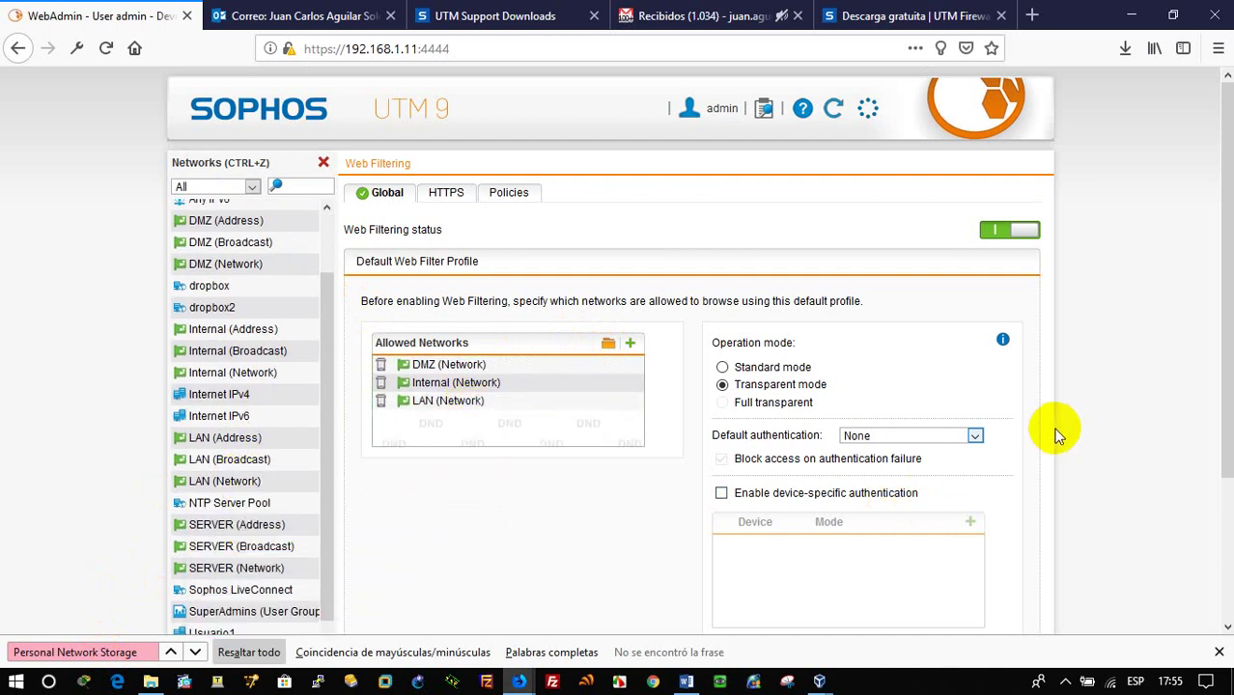
{"action": "scroll", "coordinate": [1056, 431], "scroll_direction": "down", "scroll_amount": 3}
{"action": "left_click", "coordinate": [1012, 488]}
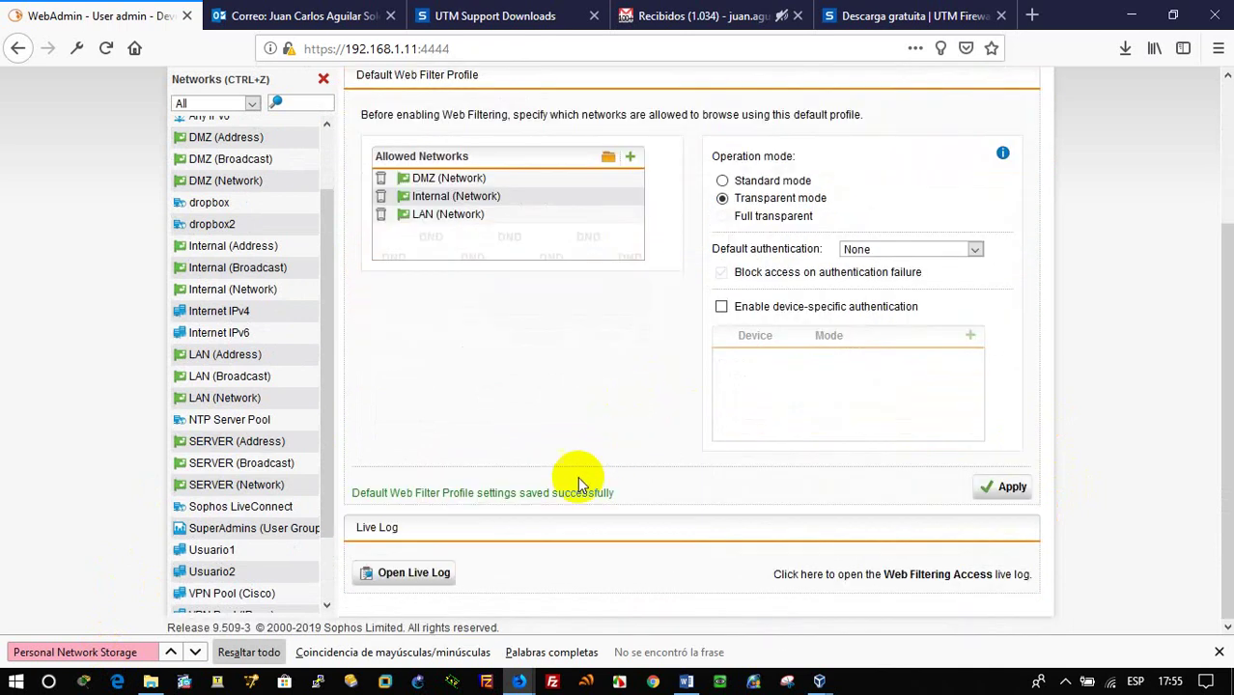
{"action": "left_click_drag", "start_coordinate": [436, 493], "coordinate": [625, 496]}
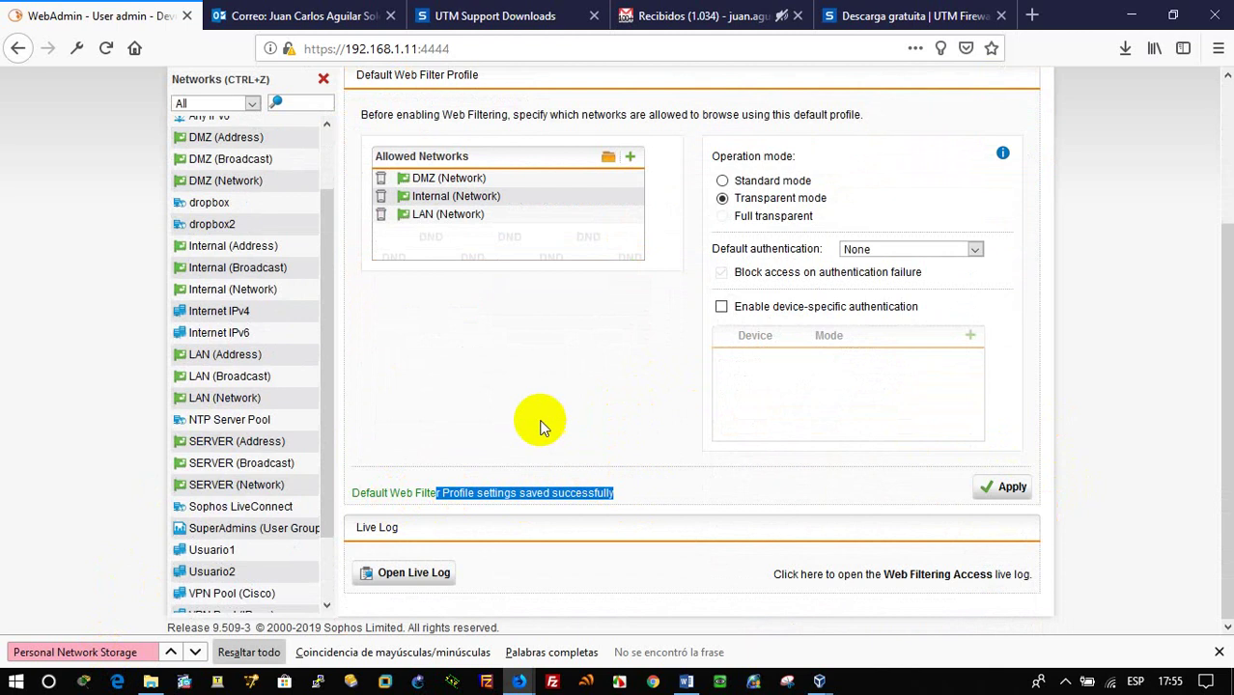
{"action": "scroll", "coordinate": [539, 422], "scroll_direction": "up", "scroll_amount": 3}
{"action": "left_click", "coordinate": [324, 160]}
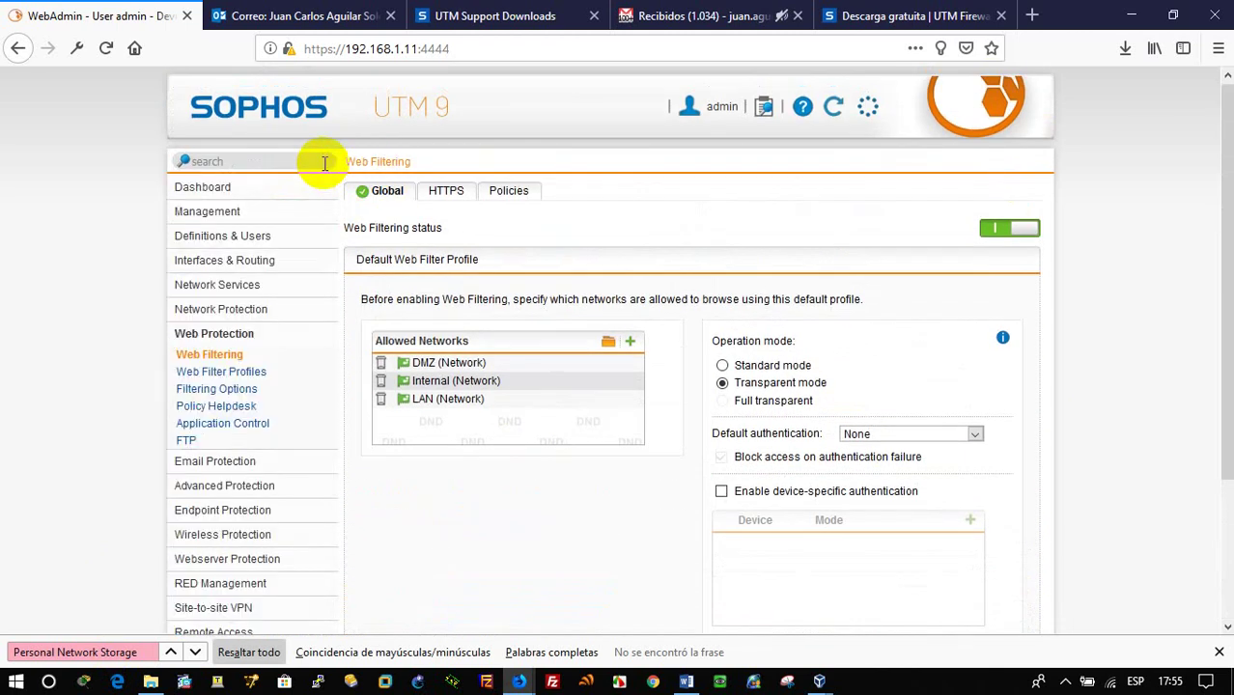
Start a new web filter profile named PF_LAN and add LAN (Network) to its allowed networks.
{"action": "left_click", "coordinate": [258, 371]}
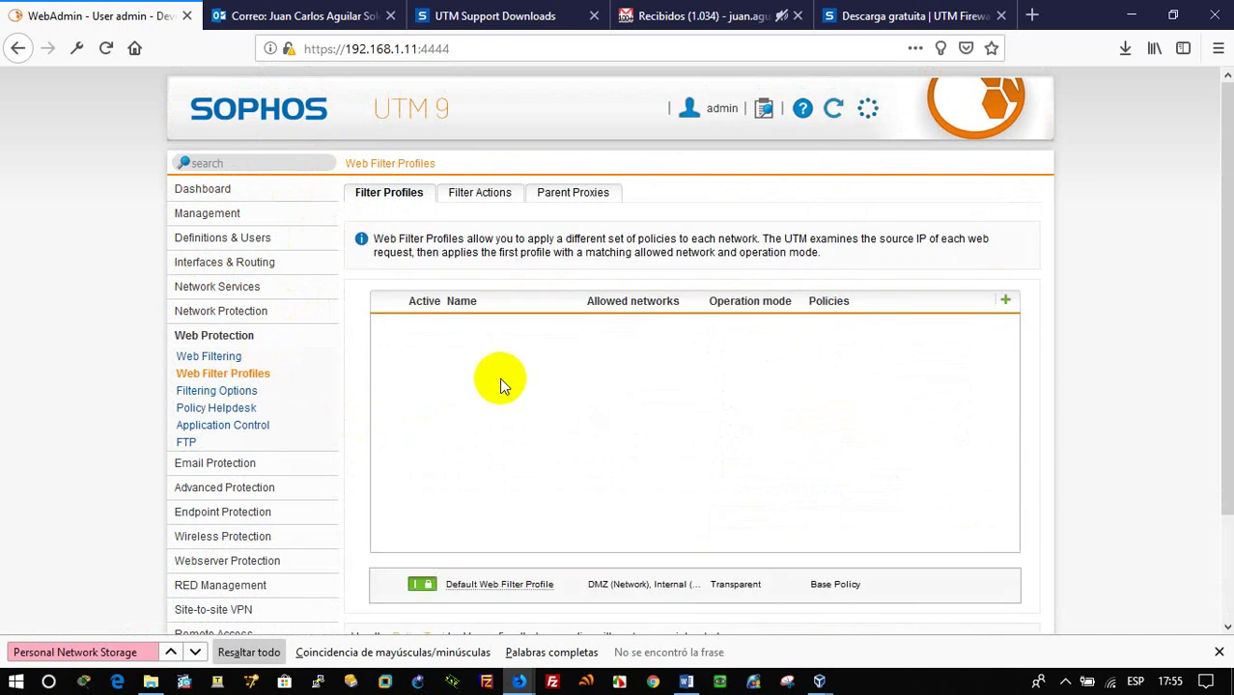
{"action": "left_click", "coordinate": [1013, 301]}
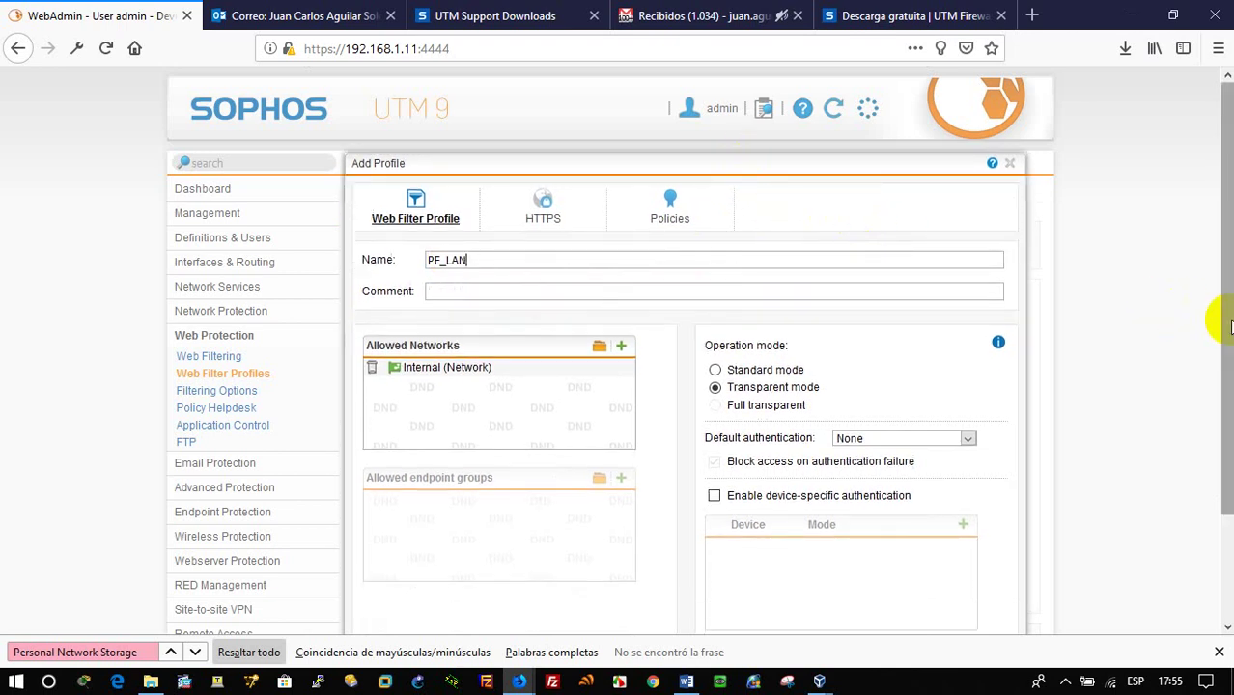
{"action": "left_click_drag", "start_coordinate": [1220, 323], "coordinate": [1219, 466]}
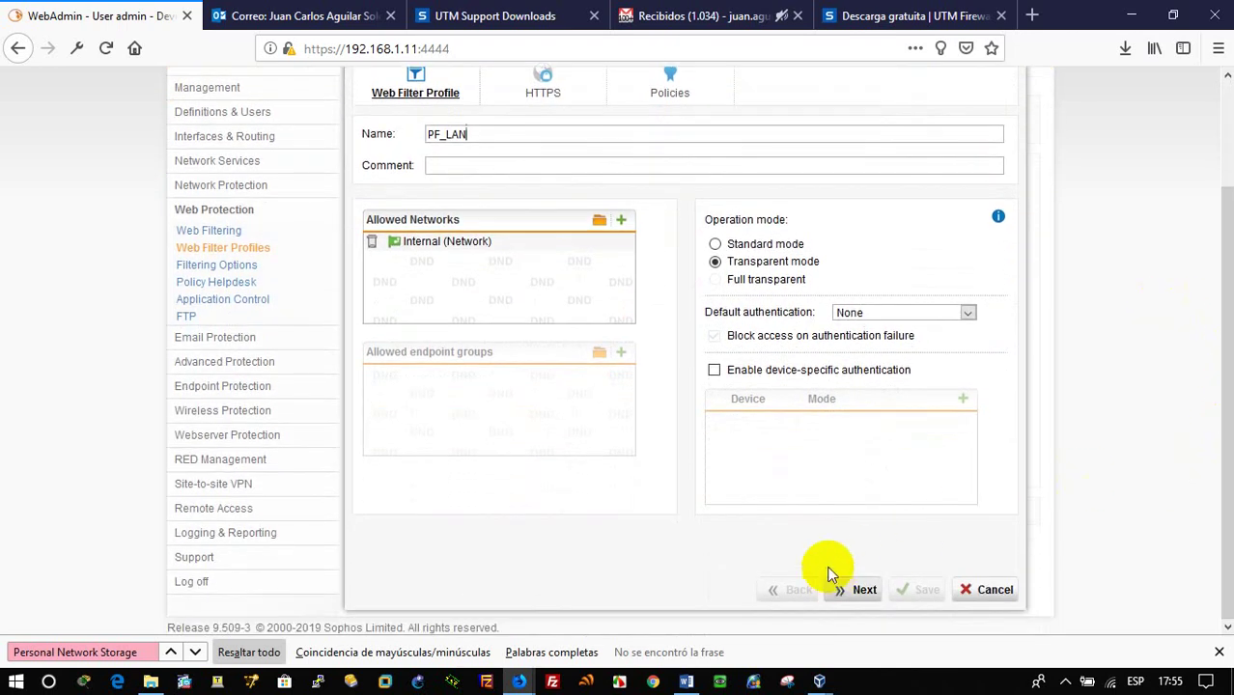
{"action": "left_click", "coordinate": [600, 221]}
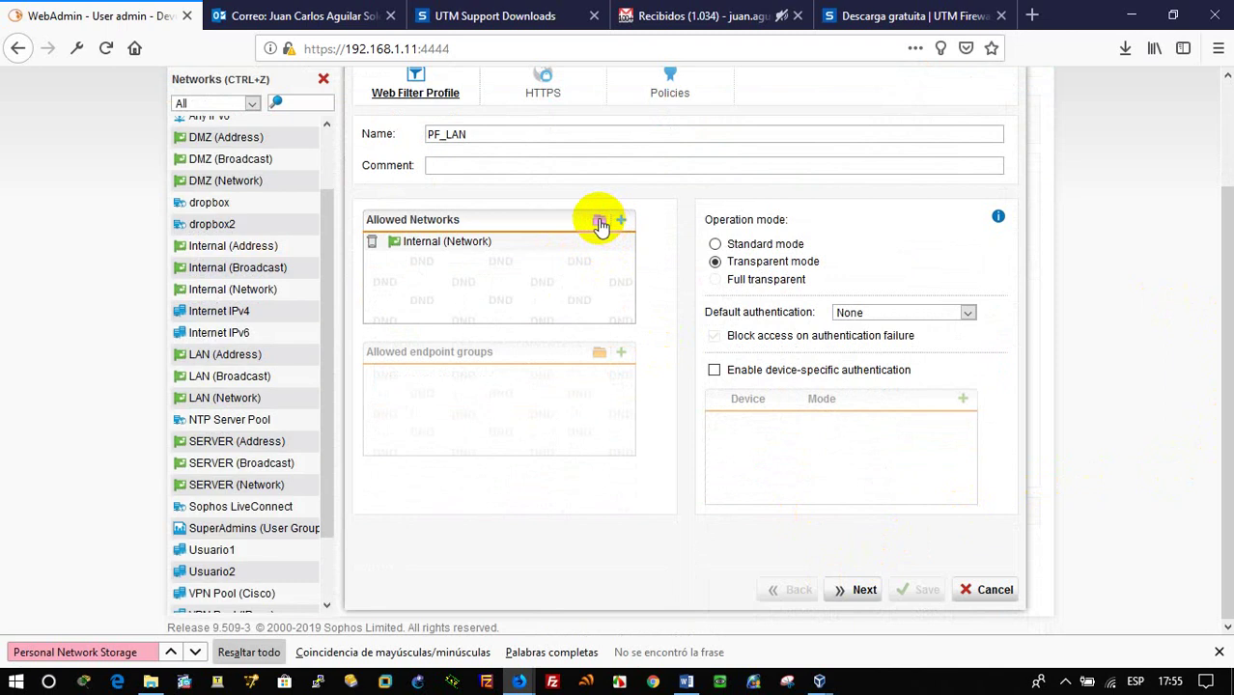
{"action": "left_click_drag", "start_coordinate": [243, 403], "coordinate": [446, 274]}
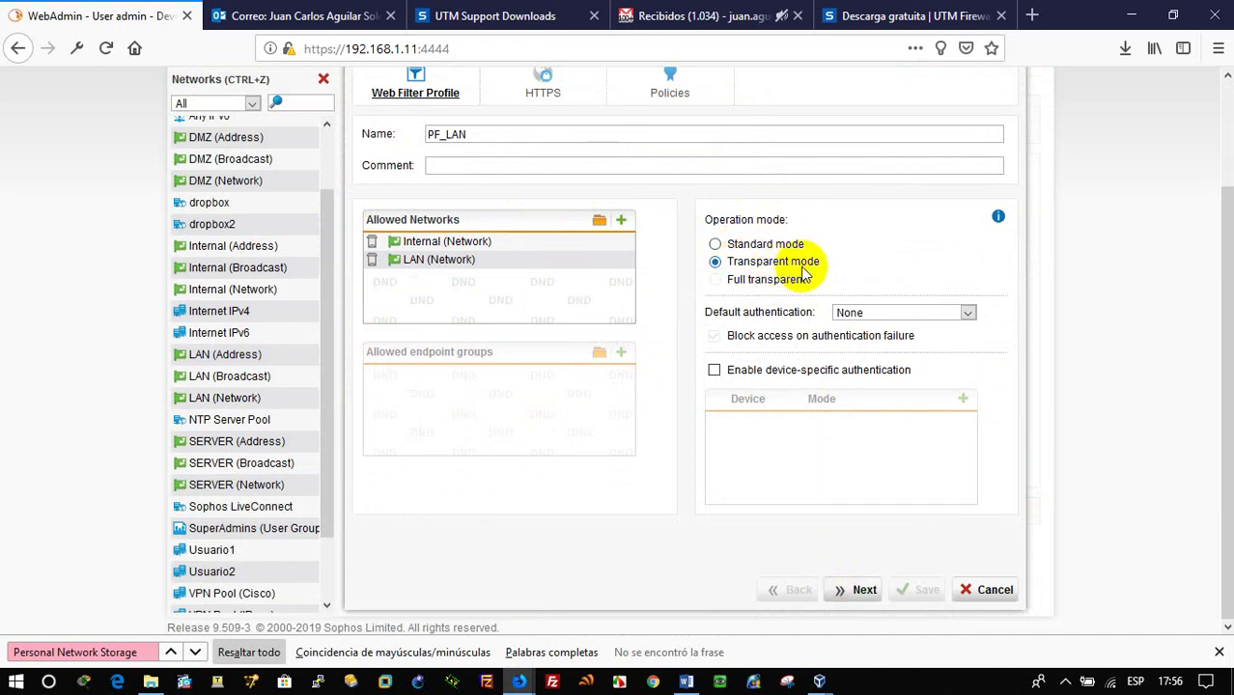
Keep Transparent mode and URL filtering only for the profile, and start a policy named PF_LAN.
{"action": "left_click", "coordinate": [857, 597]}
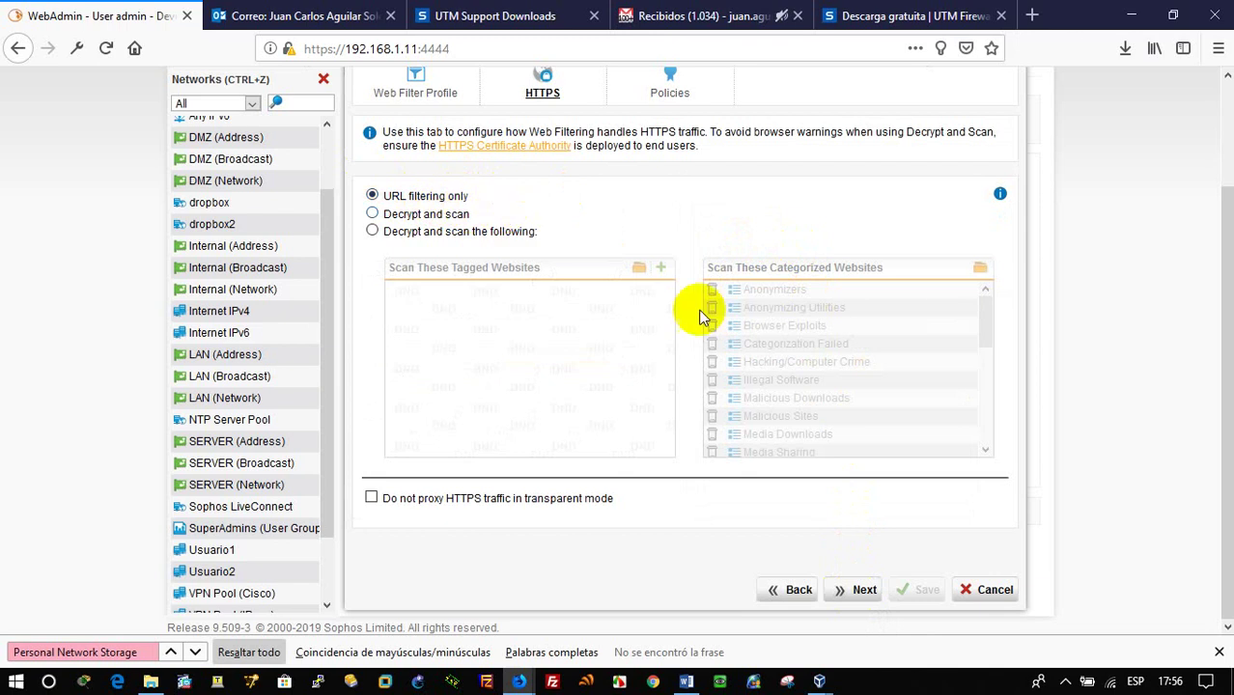
{"action": "left_click", "coordinate": [856, 594]}
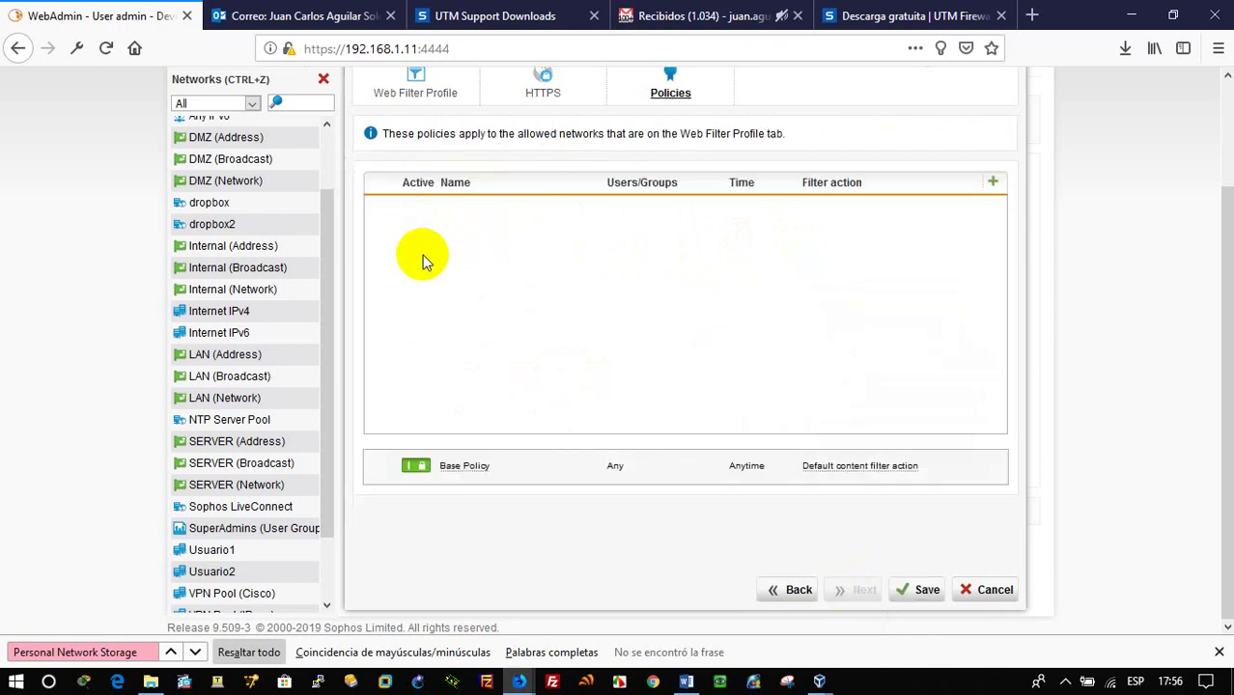
{"action": "scroll", "coordinate": [421, 254], "scroll_direction": "up", "scroll_amount": 1}
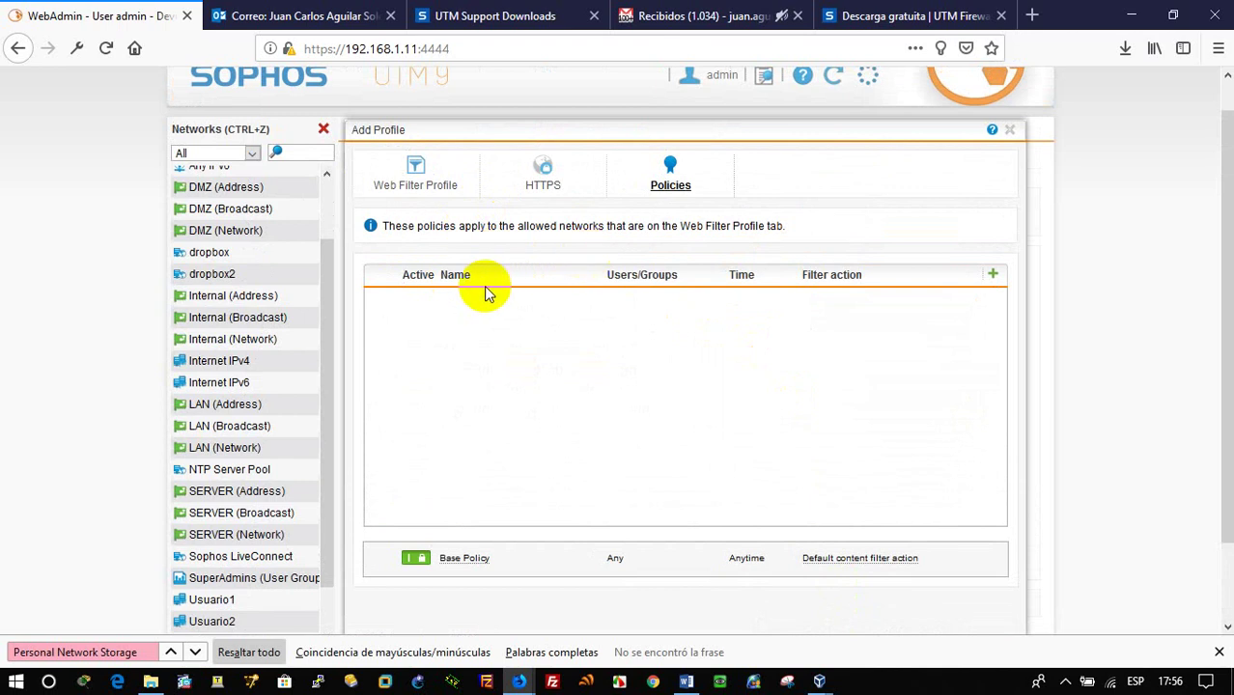
{"action": "left_click", "coordinate": [992, 274]}
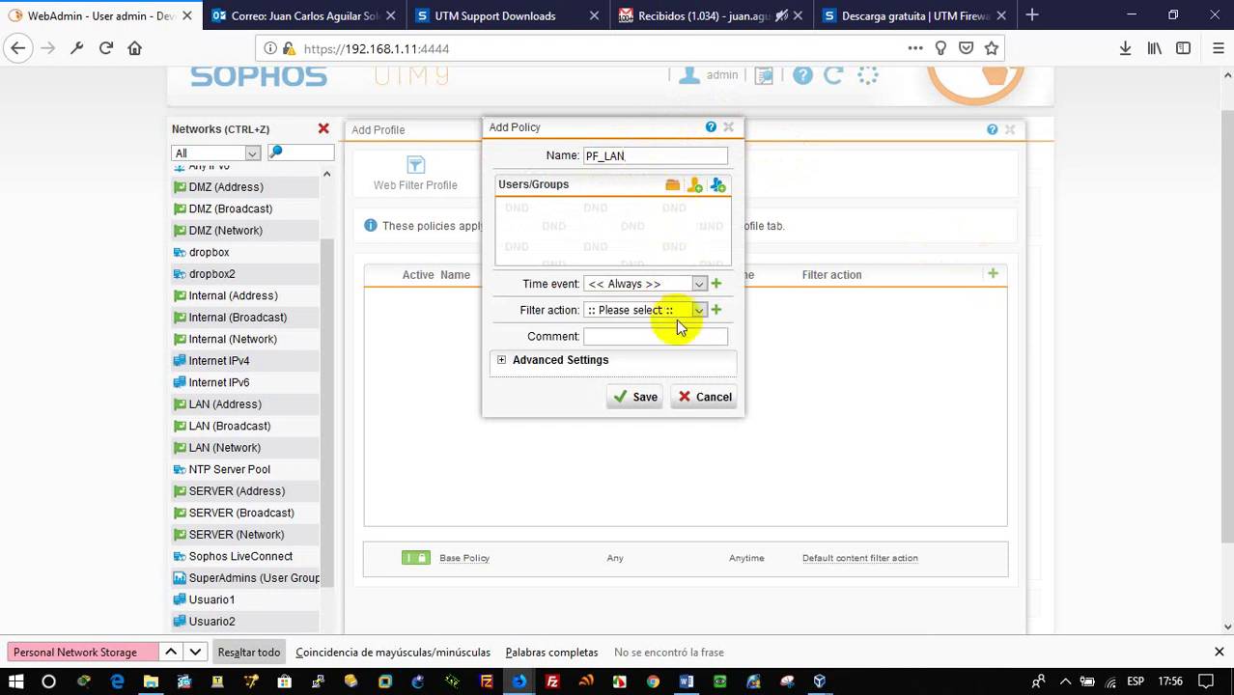
Start a filter action named FA_LAN for the policy that blocks the Games / Gambles, Nudity and Lifestyle categories.
{"action": "left_click", "coordinate": [713, 311]}
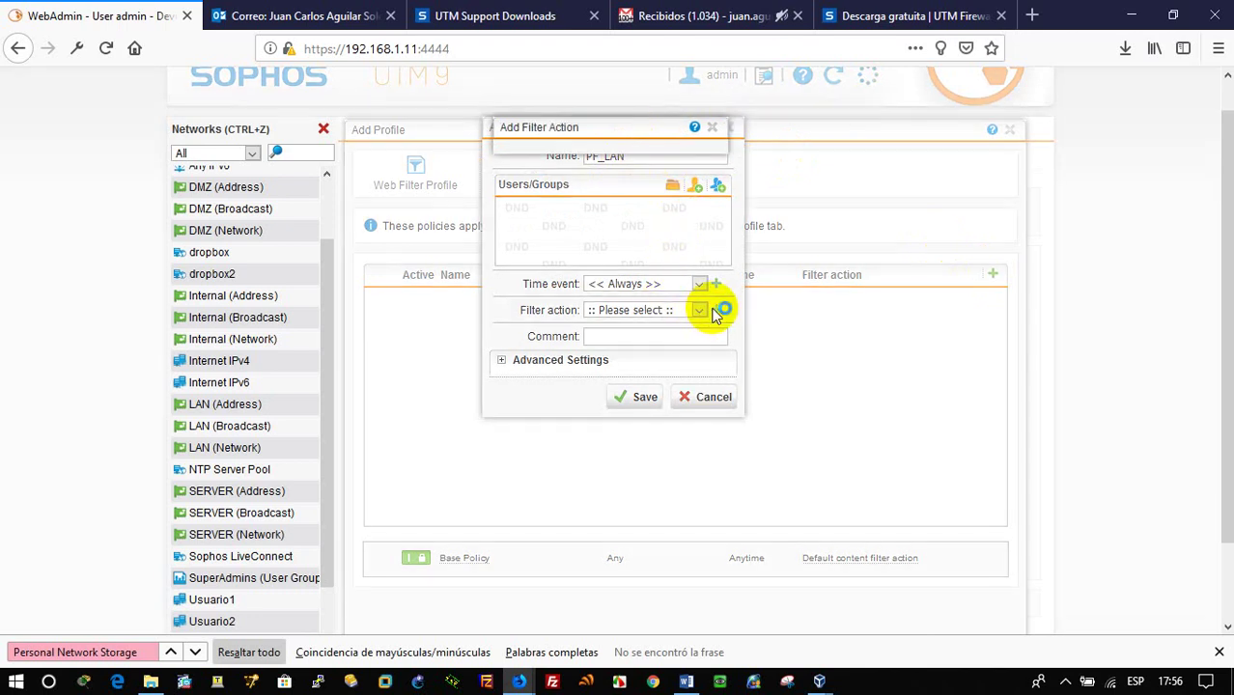
{"action": "left_click", "coordinate": [673, 221]}
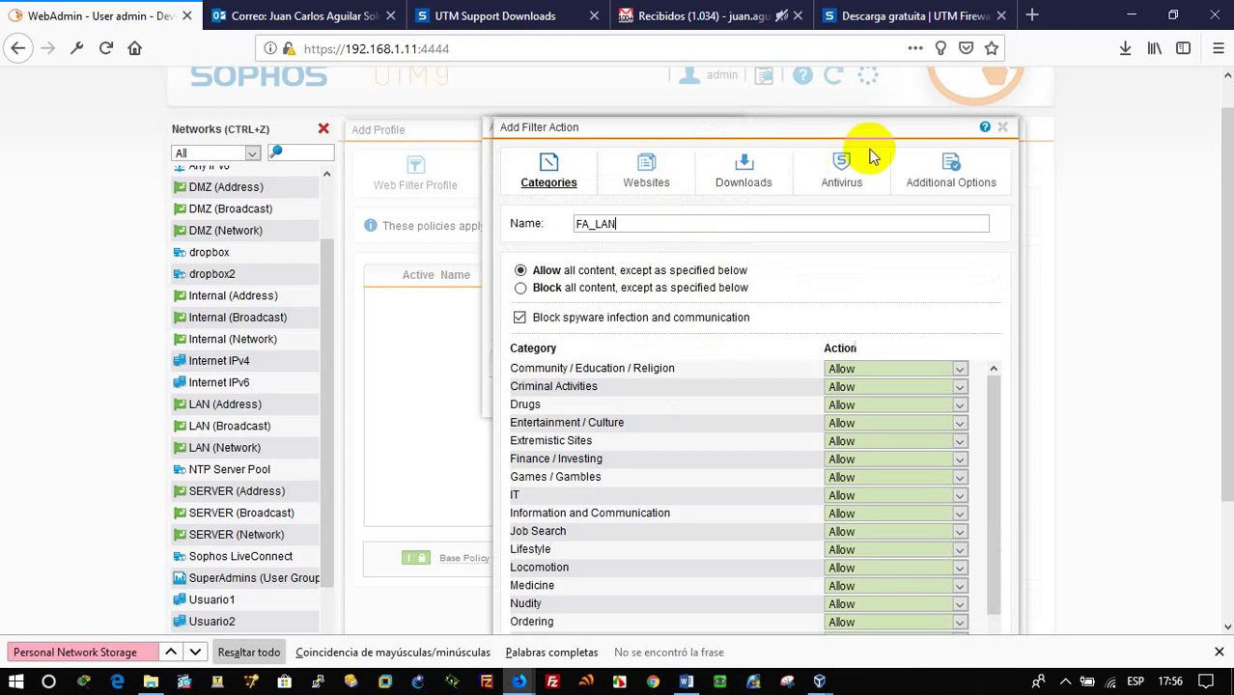
{"action": "left_click", "coordinate": [1226, 396]}
{"action": "left_click_drag", "start_coordinate": [1226, 395], "coordinate": [1216, 441]}
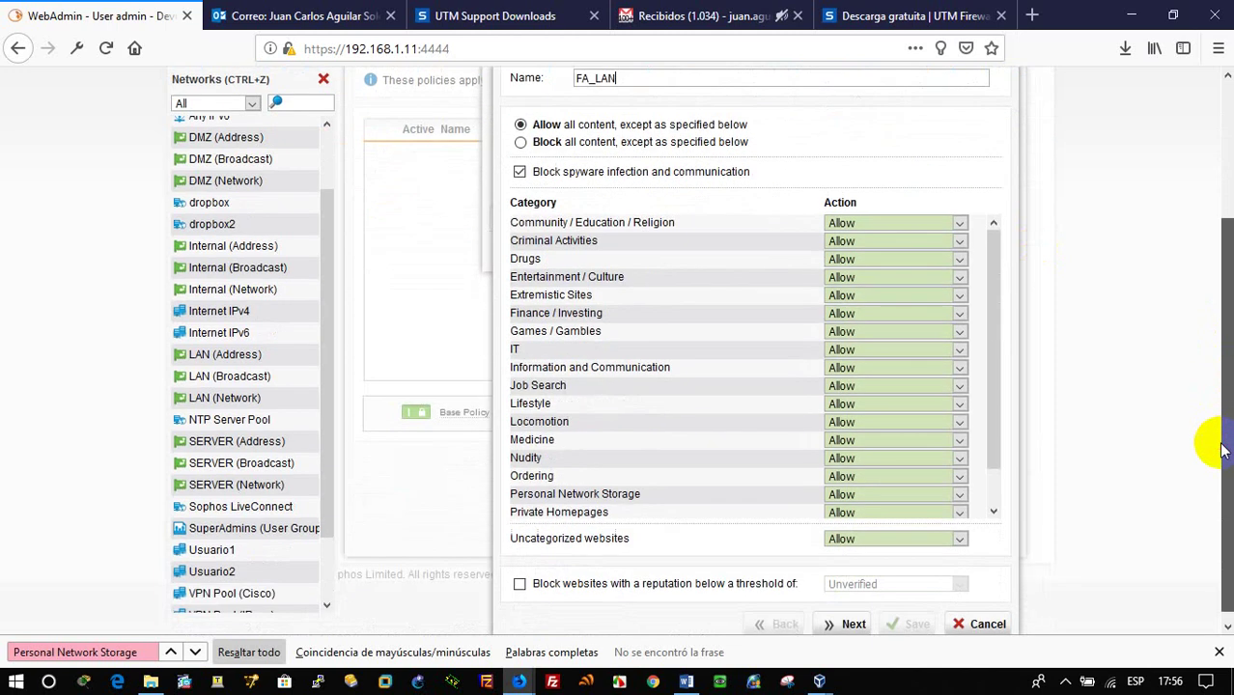
{"action": "left_click", "coordinate": [866, 334]}
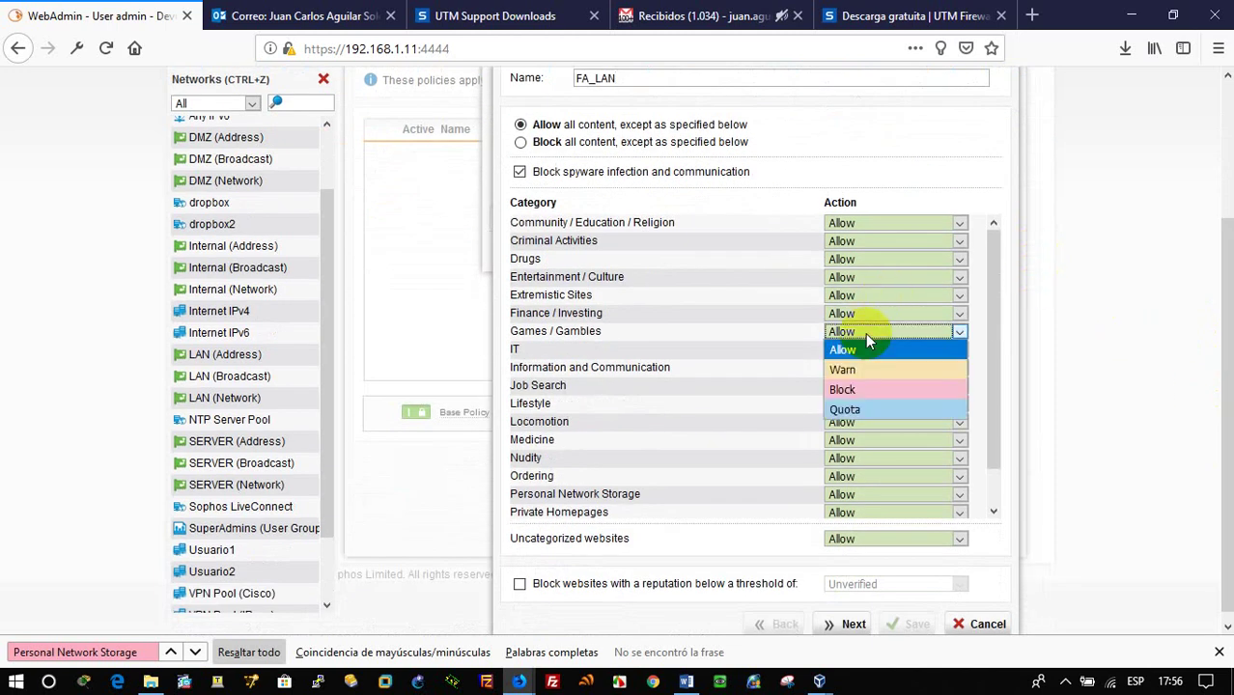
{"action": "left_click", "coordinate": [856, 392]}
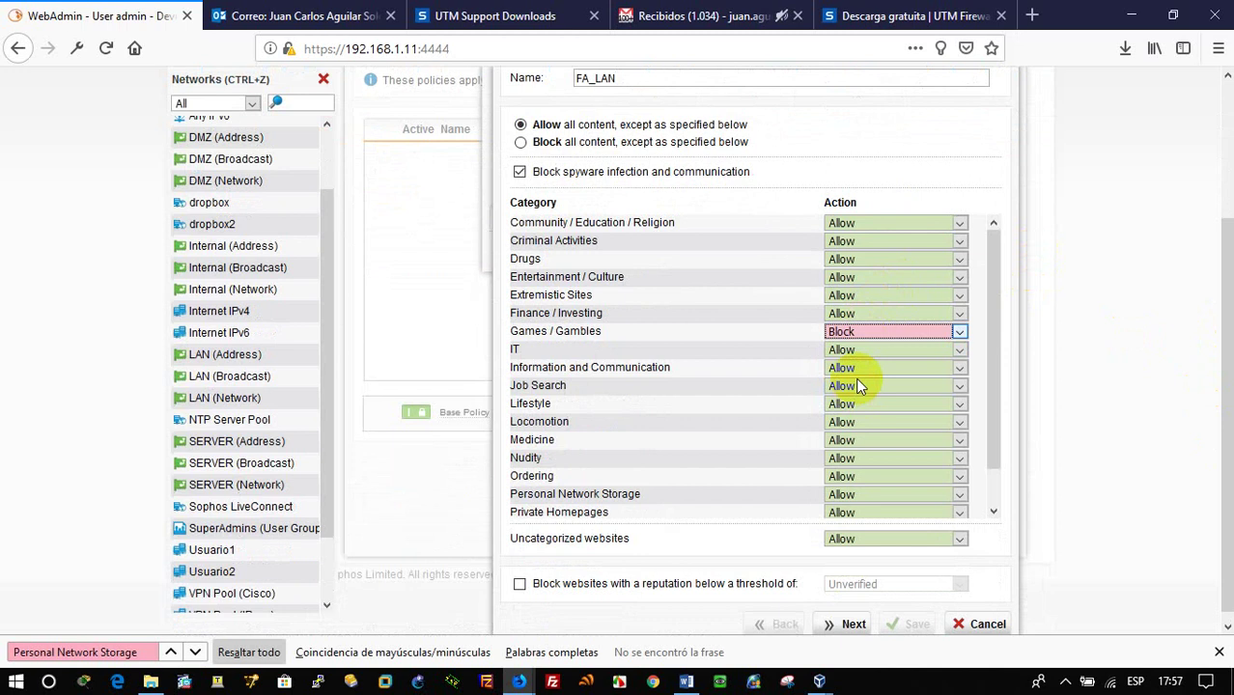
{"action": "left_click", "coordinate": [839, 459]}
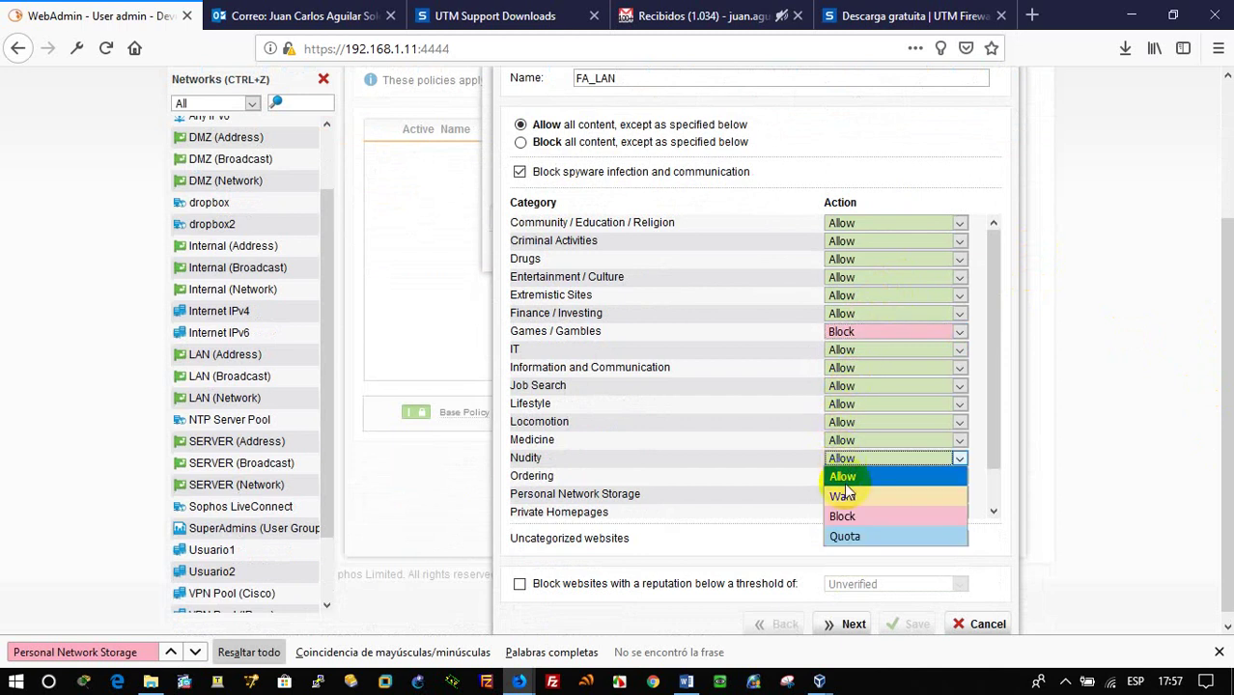
{"action": "left_click", "coordinate": [850, 512]}
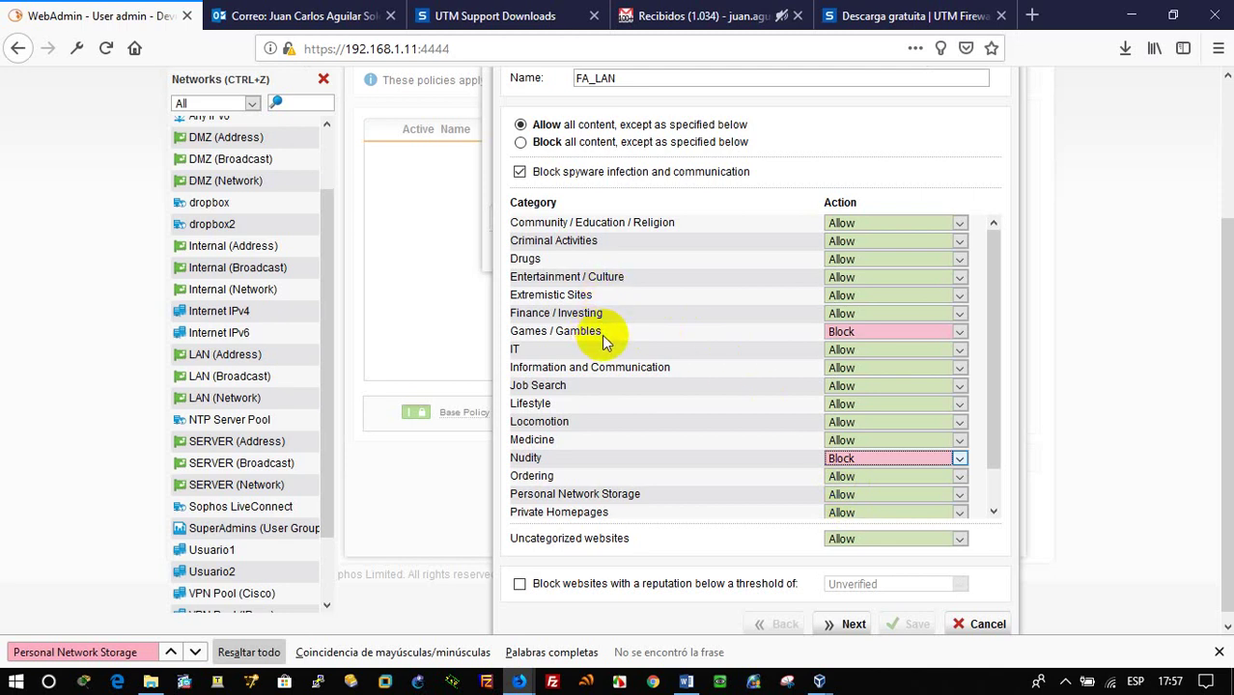
{"action": "left_click", "coordinate": [852, 404]}
{"action": "left_click", "coordinate": [853, 462]}
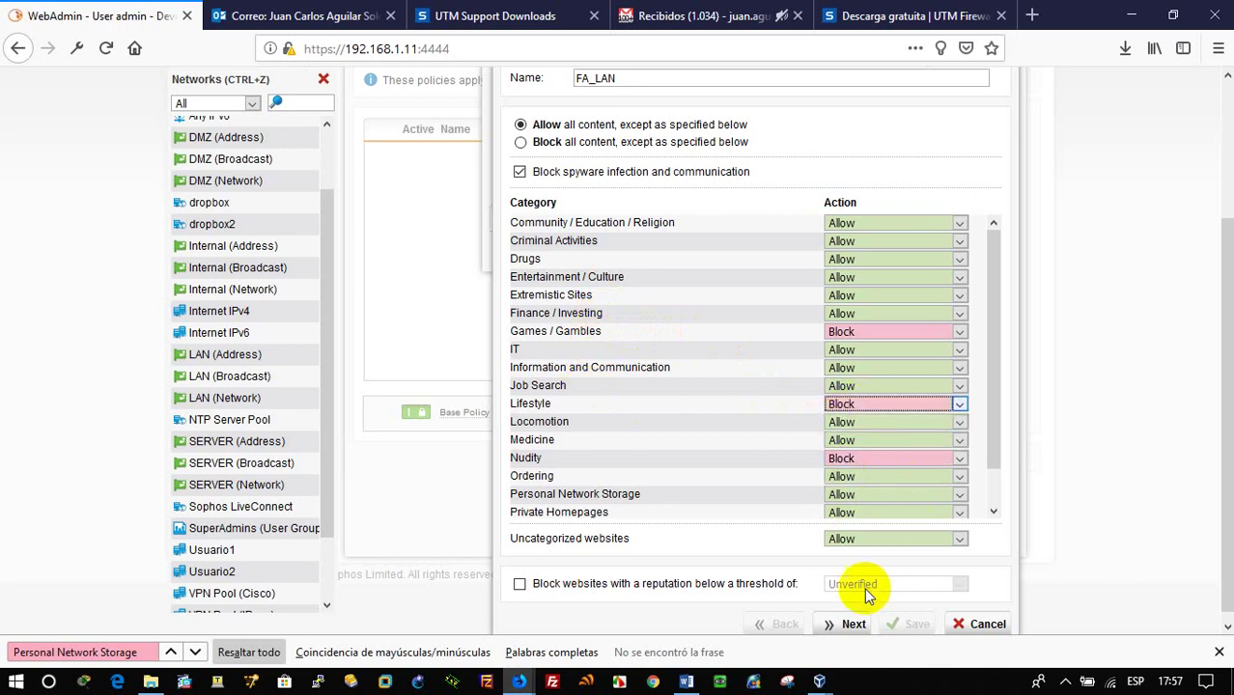
Enable antivirus scanning with single scan (maximum performance) for the FA_LAN filter action, leaving its website lists empty.
{"action": "left_click", "coordinate": [848, 623]}
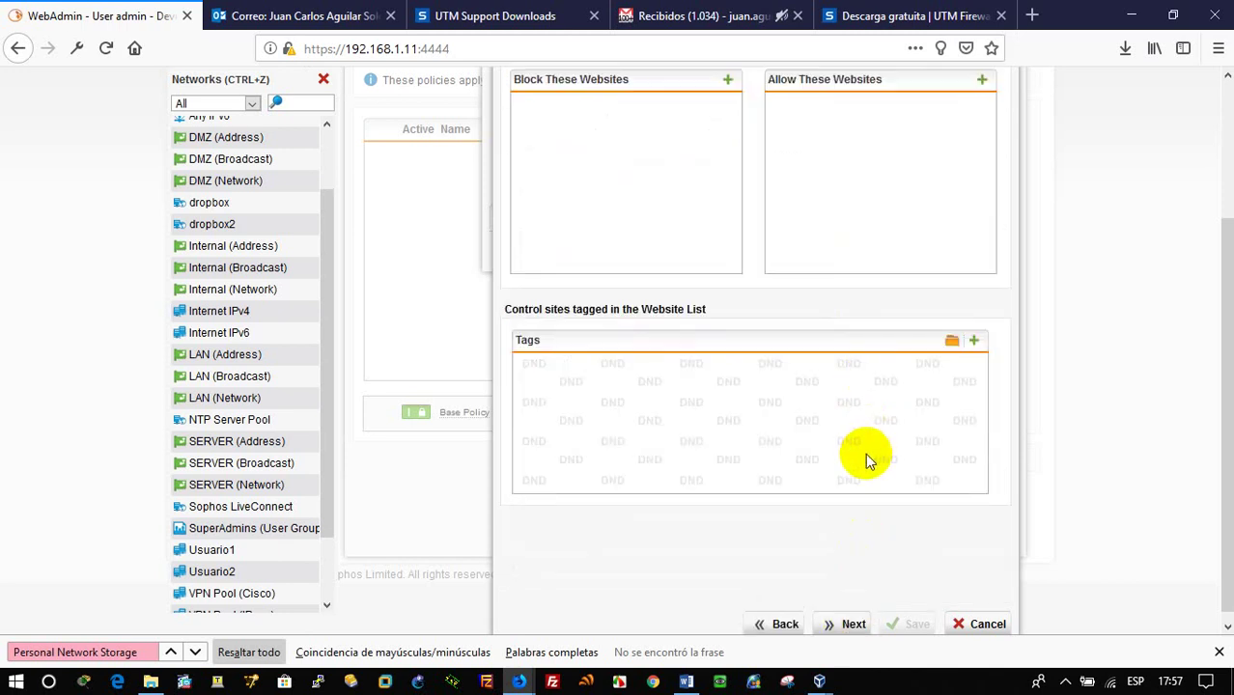
{"action": "left_click", "coordinate": [848, 624]}
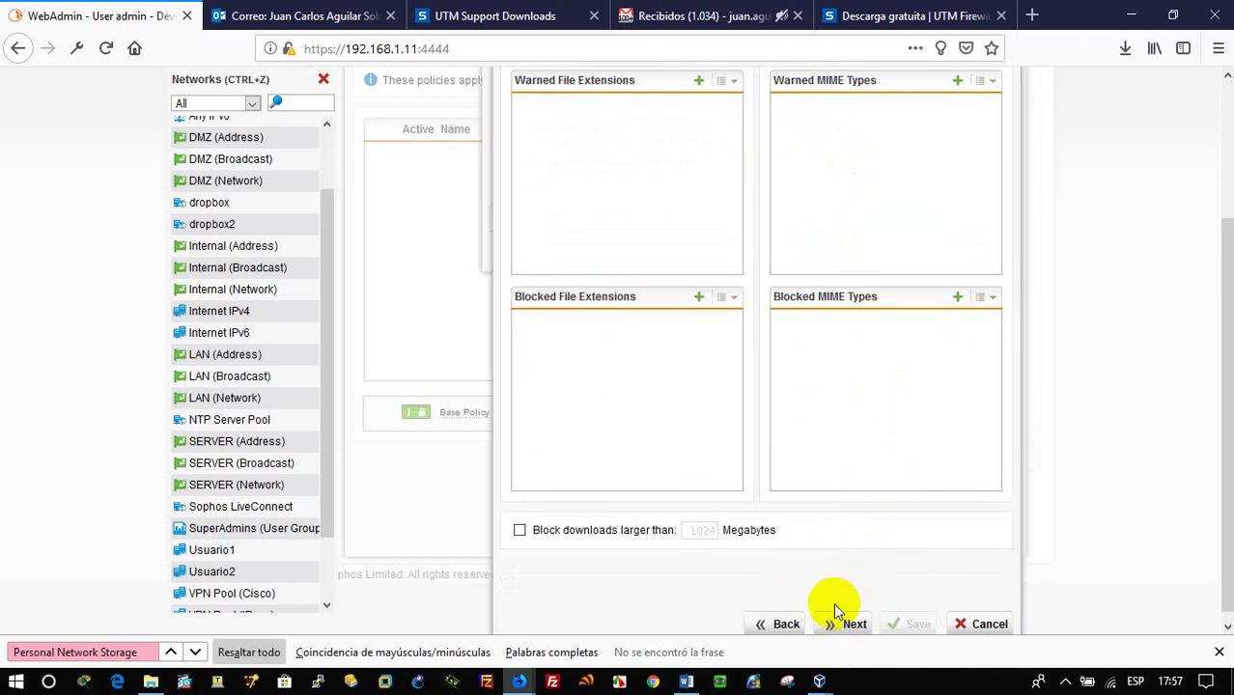
{"action": "left_click", "coordinate": [842, 626]}
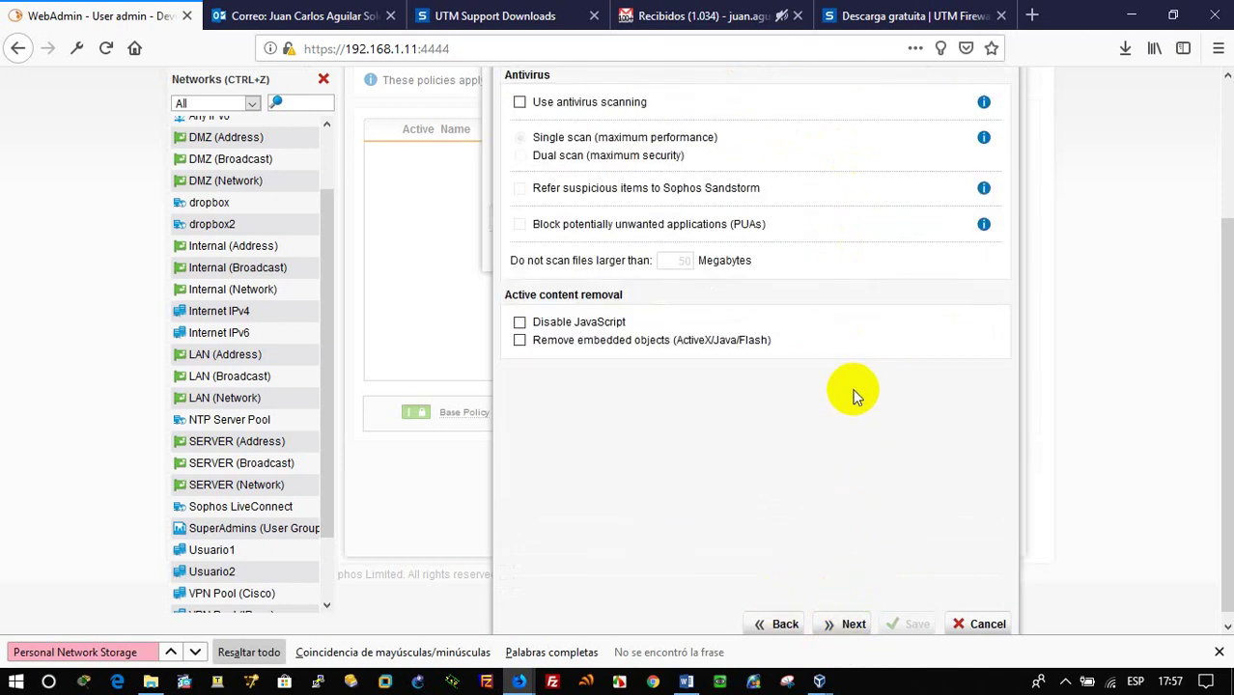
{"action": "scroll", "coordinate": [854, 396], "scroll_direction": "up", "scroll_amount": 2}
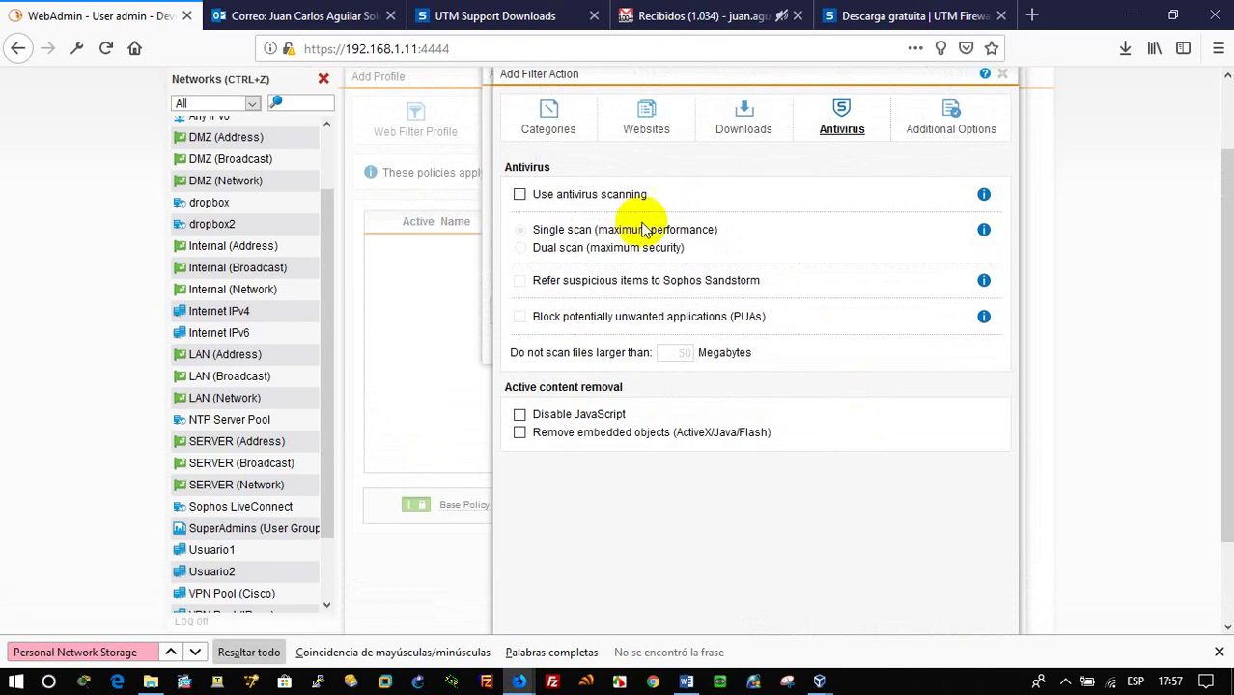
{"action": "left_click", "coordinate": [591, 194]}
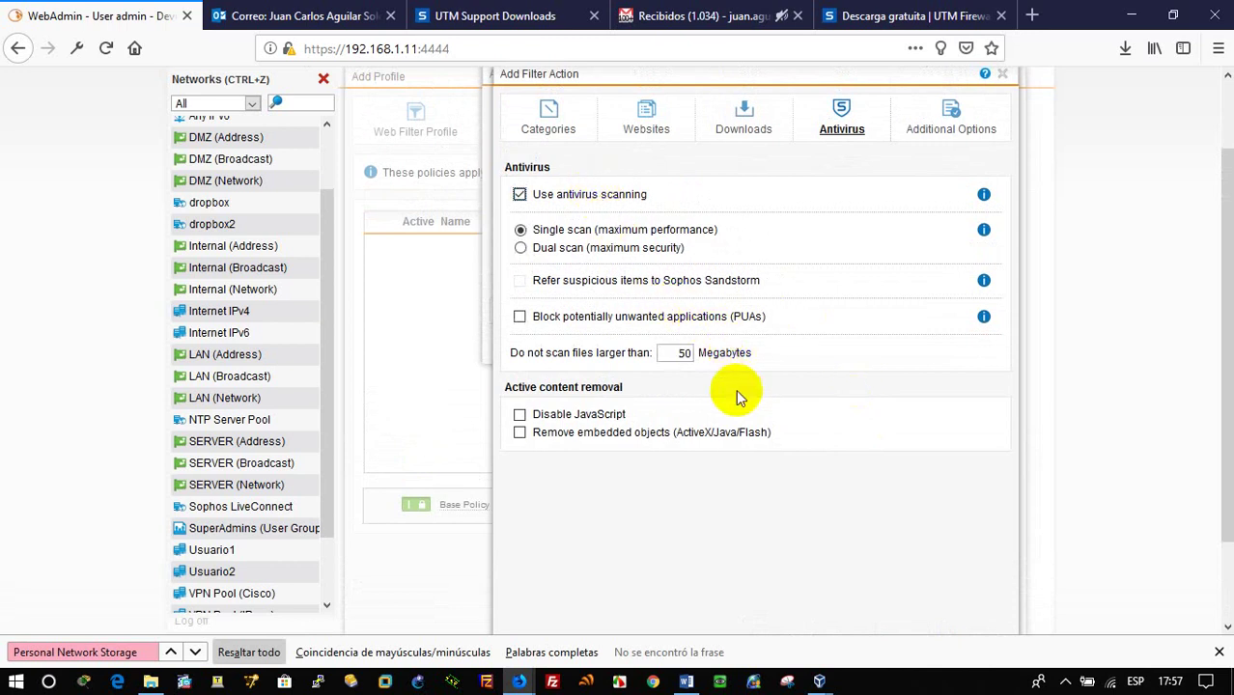
{"action": "scroll", "coordinate": [807, 425], "scroll_direction": "down", "scroll_amount": 2}
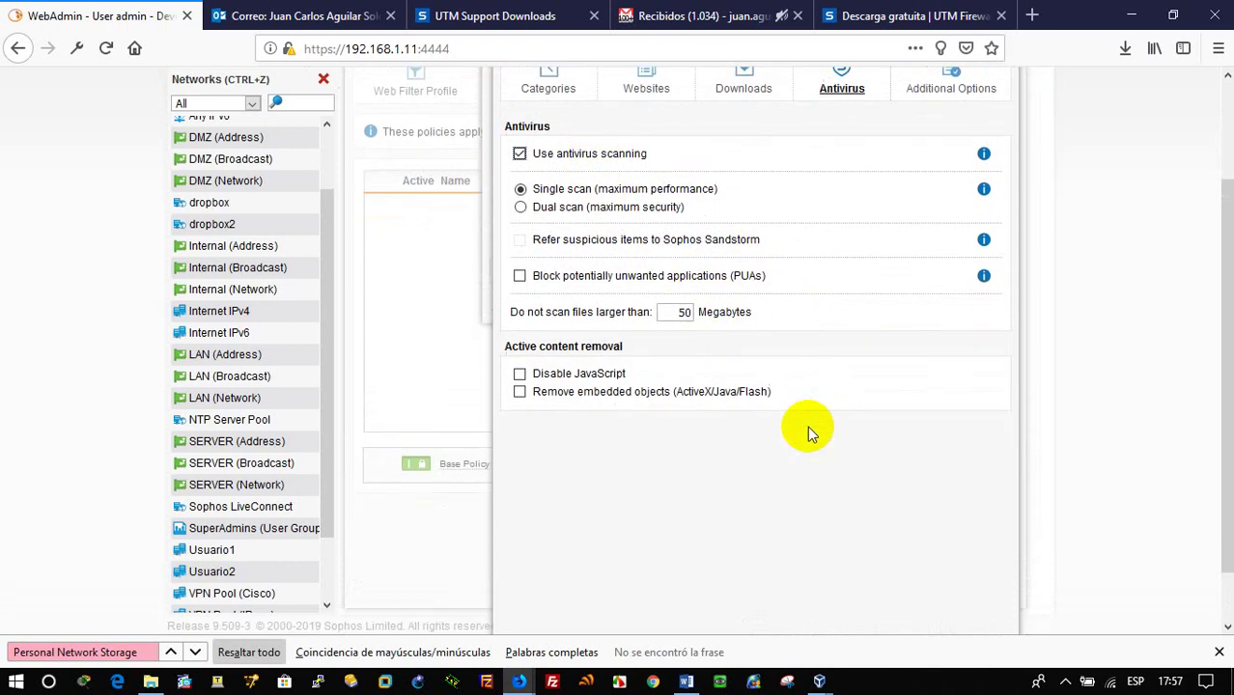
Make the FA_LAN filter action block downloads larger than 3 megabytes.
{"action": "left_click", "coordinate": [783, 619]}
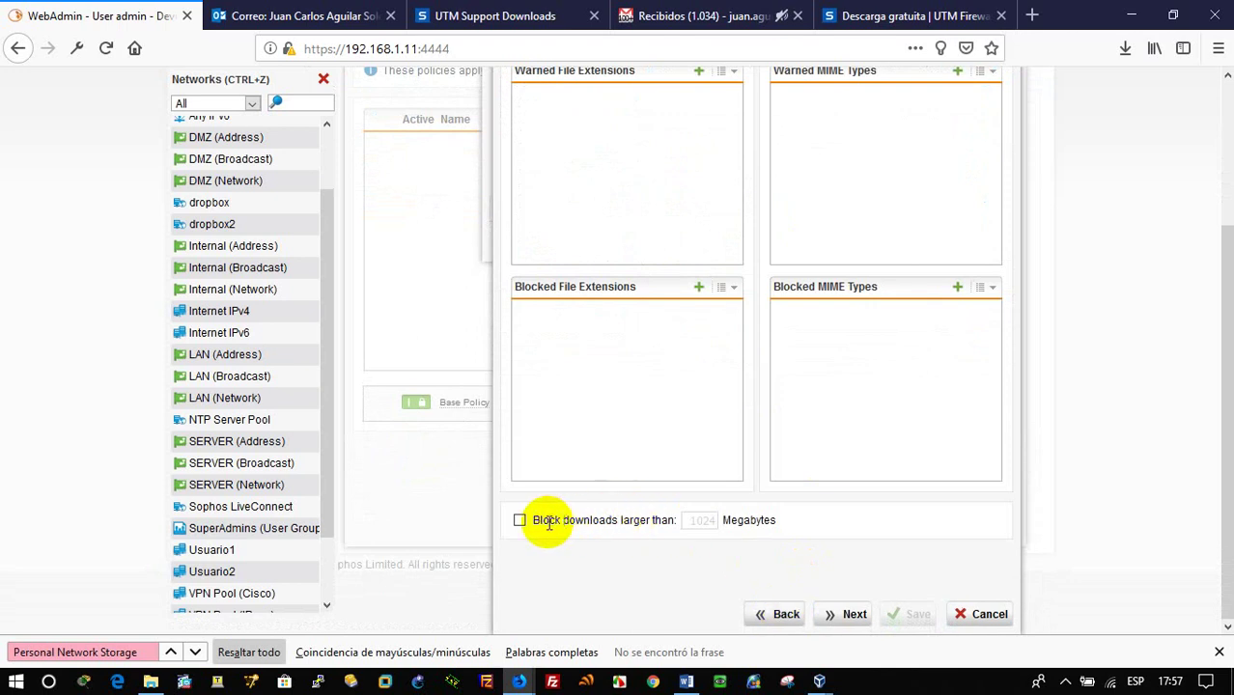
{"action": "left_click", "coordinate": [520, 523]}
{"action": "double_click", "coordinate": [701, 521]}
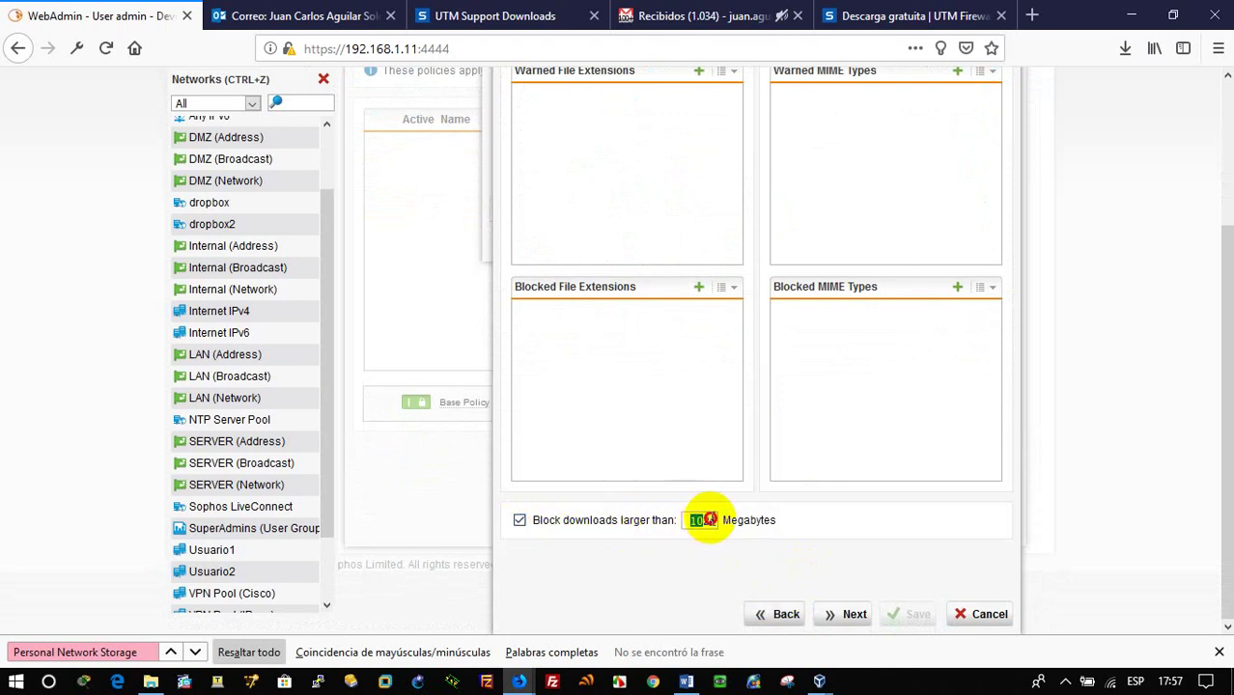
{"action": "type", "text": "3"}
Keep the remaining options of the FA_LAN filter action, then save it and the PF_LAN policy that uses it.
{"action": "left_click", "coordinate": [850, 622]}
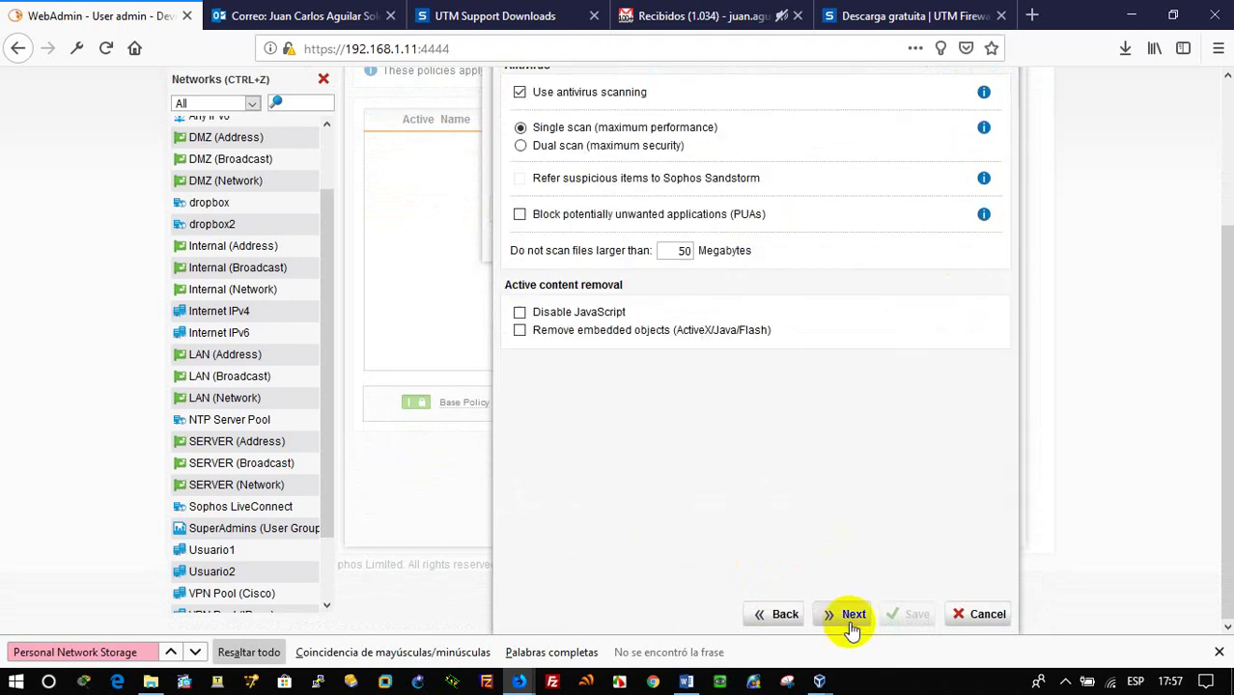
{"action": "left_click", "coordinate": [850, 622]}
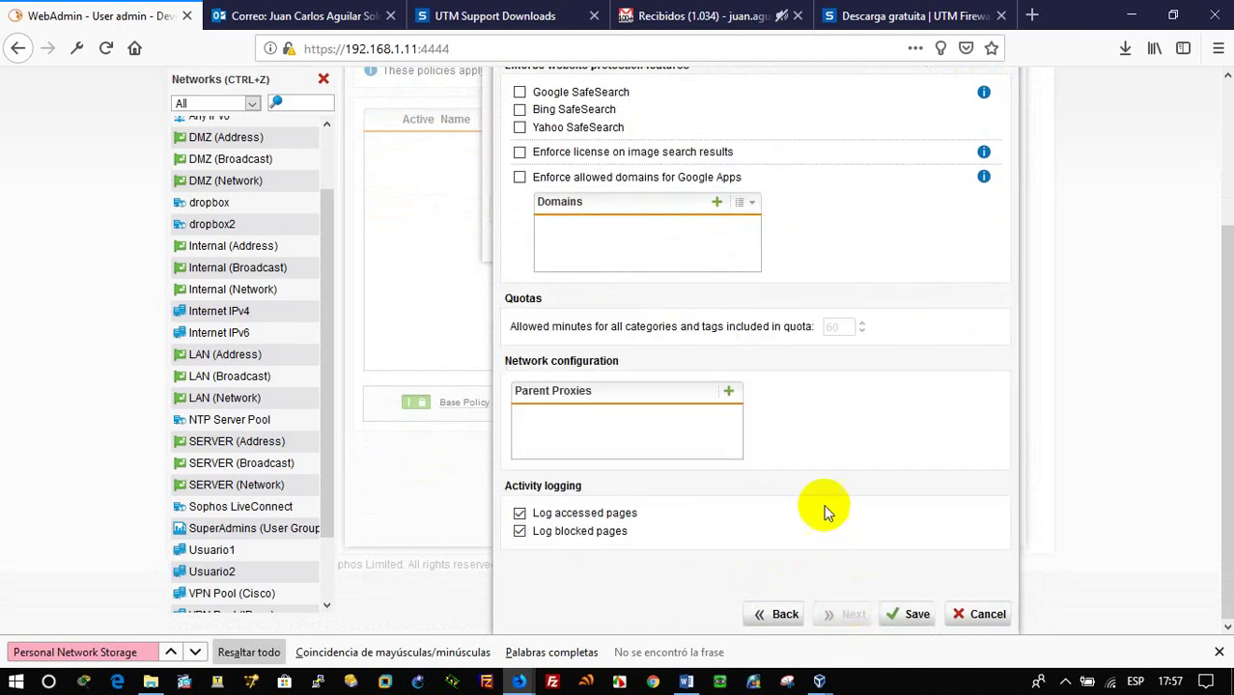
{"action": "scroll", "coordinate": [823, 506], "scroll_direction": "up", "scroll_amount": 1}
{"action": "scroll", "coordinate": [825, 510], "scroll_direction": "up", "scroll_amount": 3}
{"action": "scroll", "coordinate": [825, 510], "scroll_direction": "down", "scroll_amount": 4}
{"action": "left_click", "coordinate": [907, 615]}
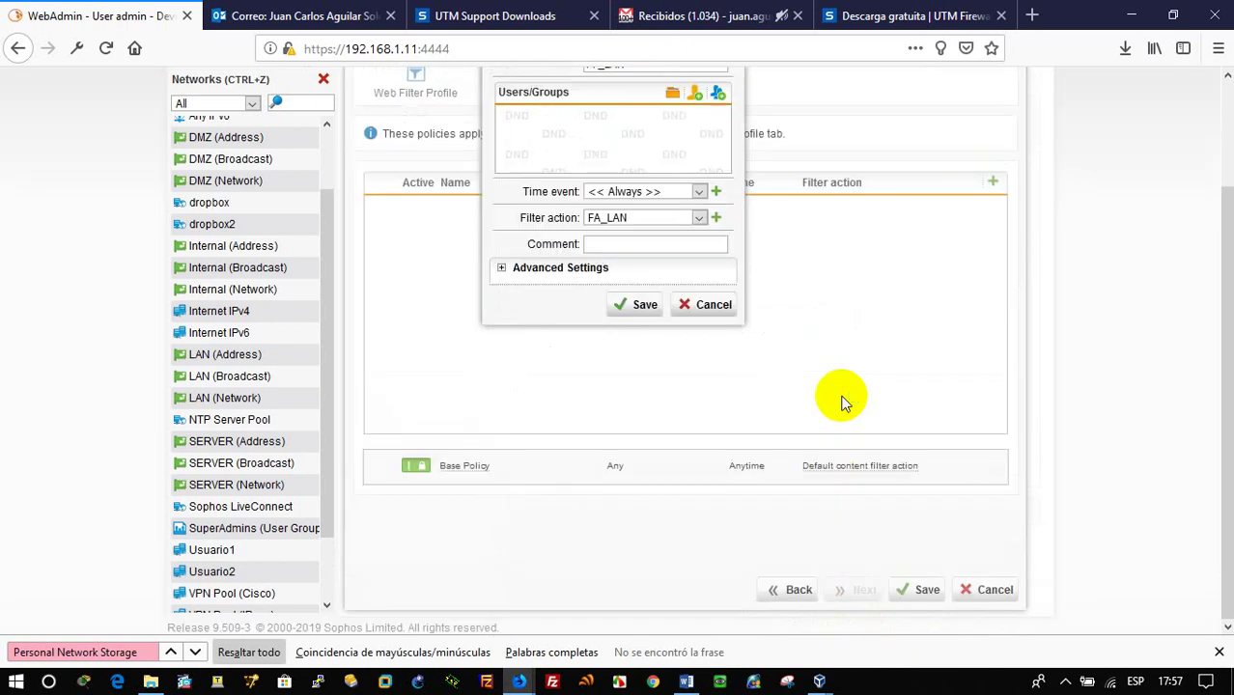
{"action": "left_click", "coordinate": [639, 311]}
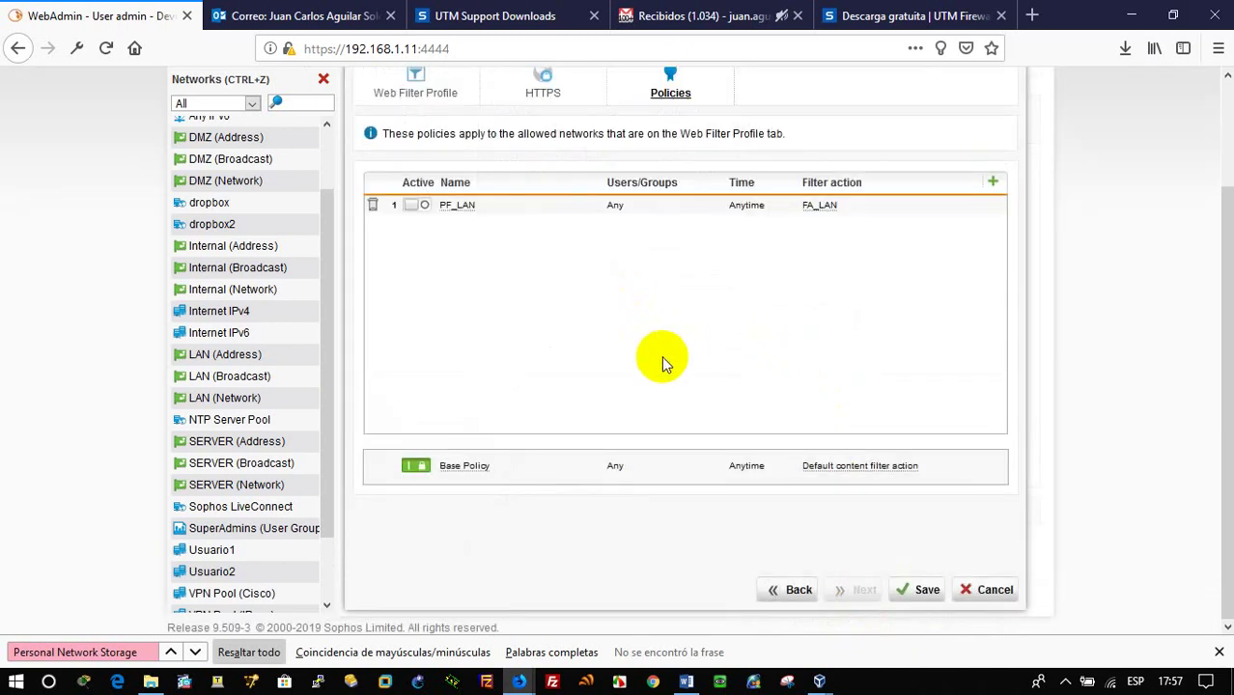
Review the profile's policy list and save the PF_LAN web filter profile.
{"action": "scroll", "coordinate": [661, 358], "scroll_direction": "up", "scroll_amount": 2}
{"action": "scroll", "coordinate": [661, 365], "scroll_direction": "up", "scroll_amount": 1}
{"action": "scroll", "coordinate": [695, 406], "scroll_direction": "down", "scroll_amount": 2}
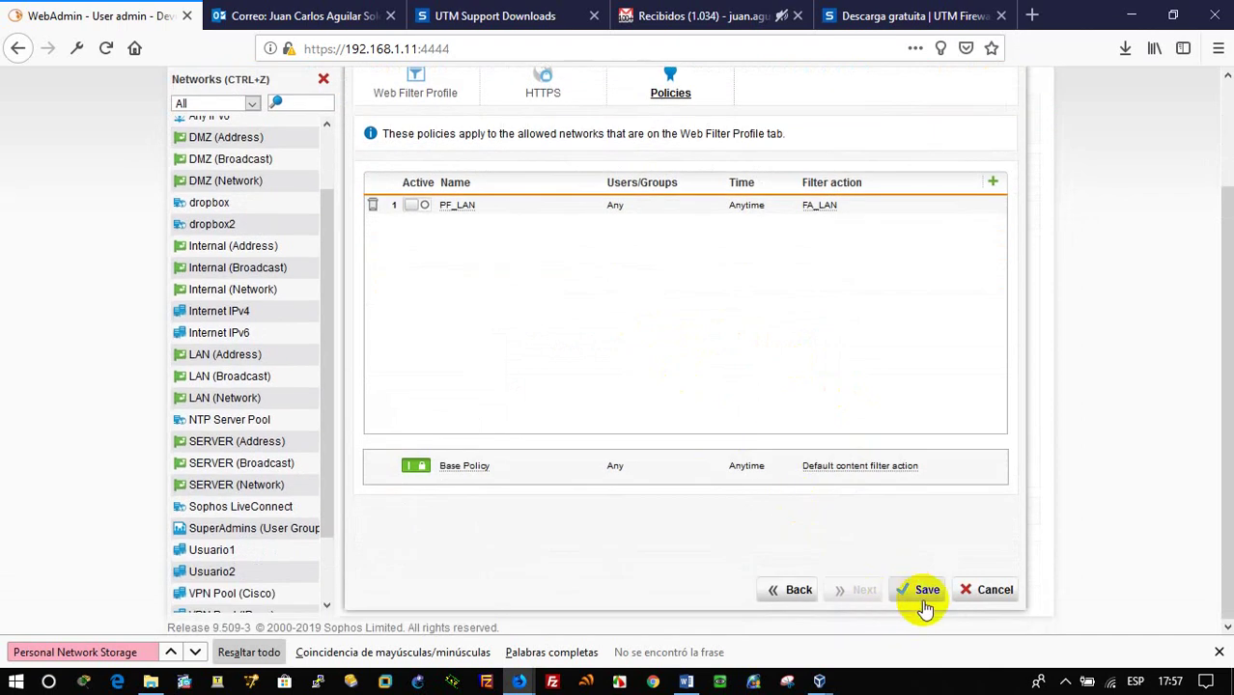
{"action": "left_click", "coordinate": [925, 587]}
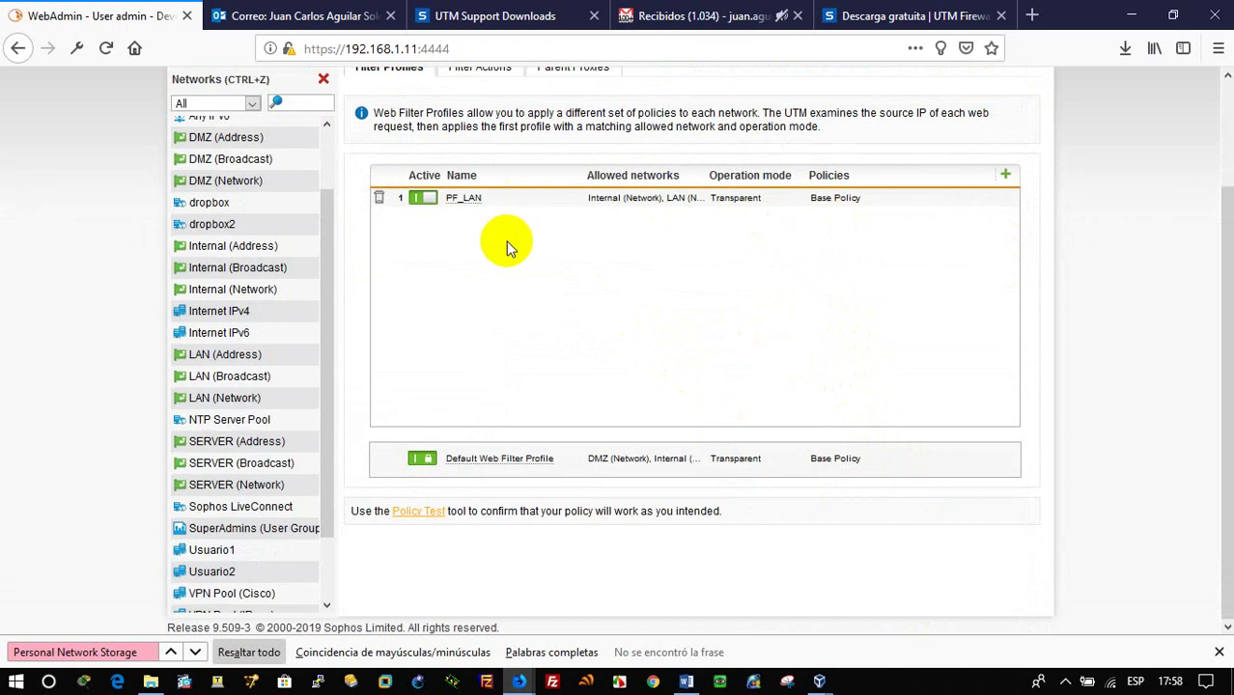
Reopen the PF_LAN profile, activate its PF_LAN policy and save the change.
{"action": "scroll", "coordinate": [540, 299], "scroll_direction": "up", "scroll_amount": 2}
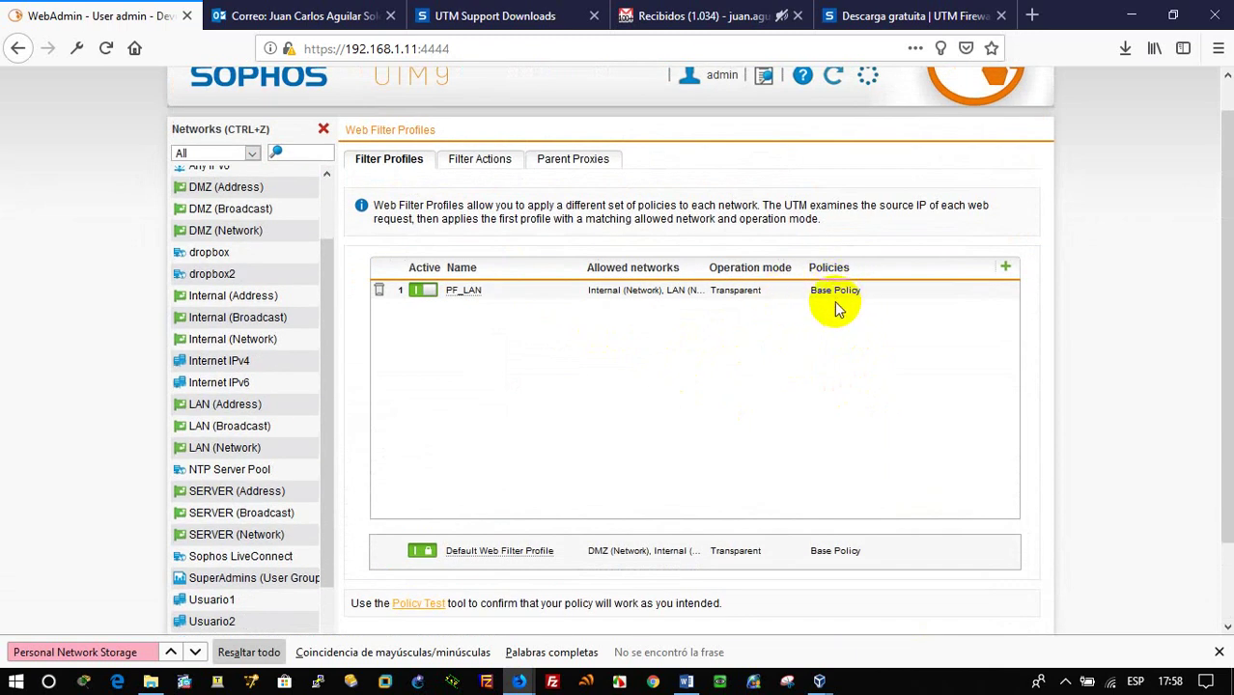
{"action": "left_click", "coordinate": [468, 292]}
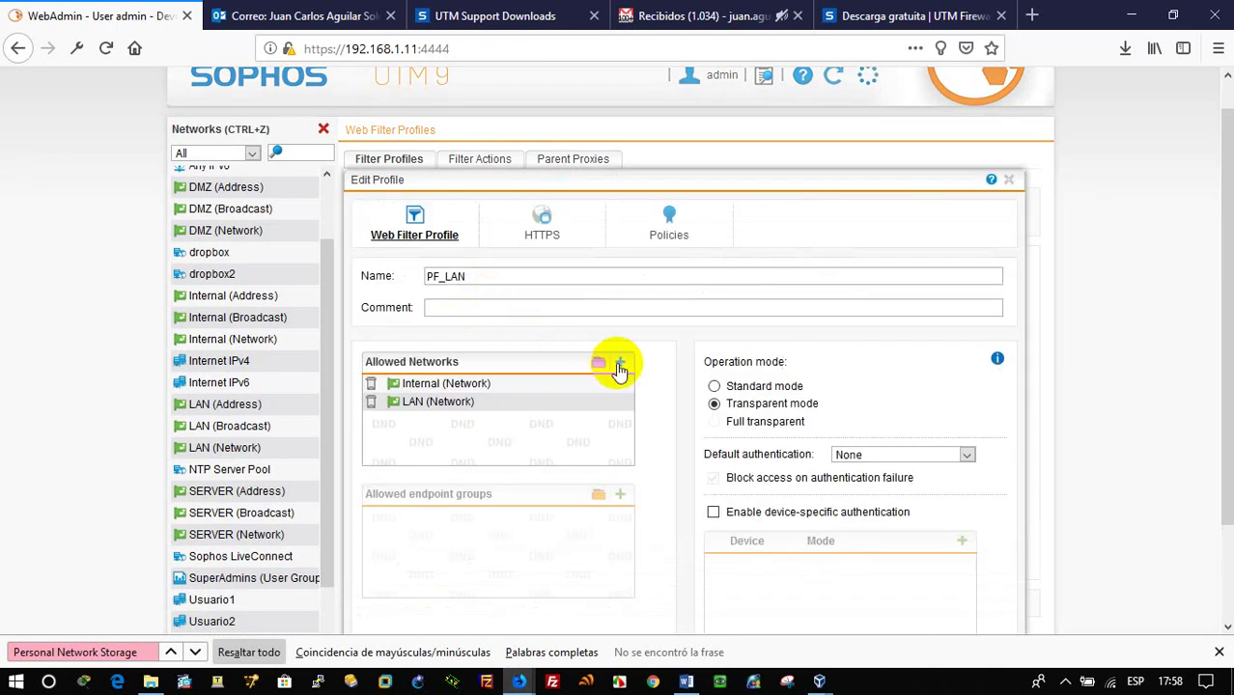
{"action": "left_click", "coordinate": [665, 225]}
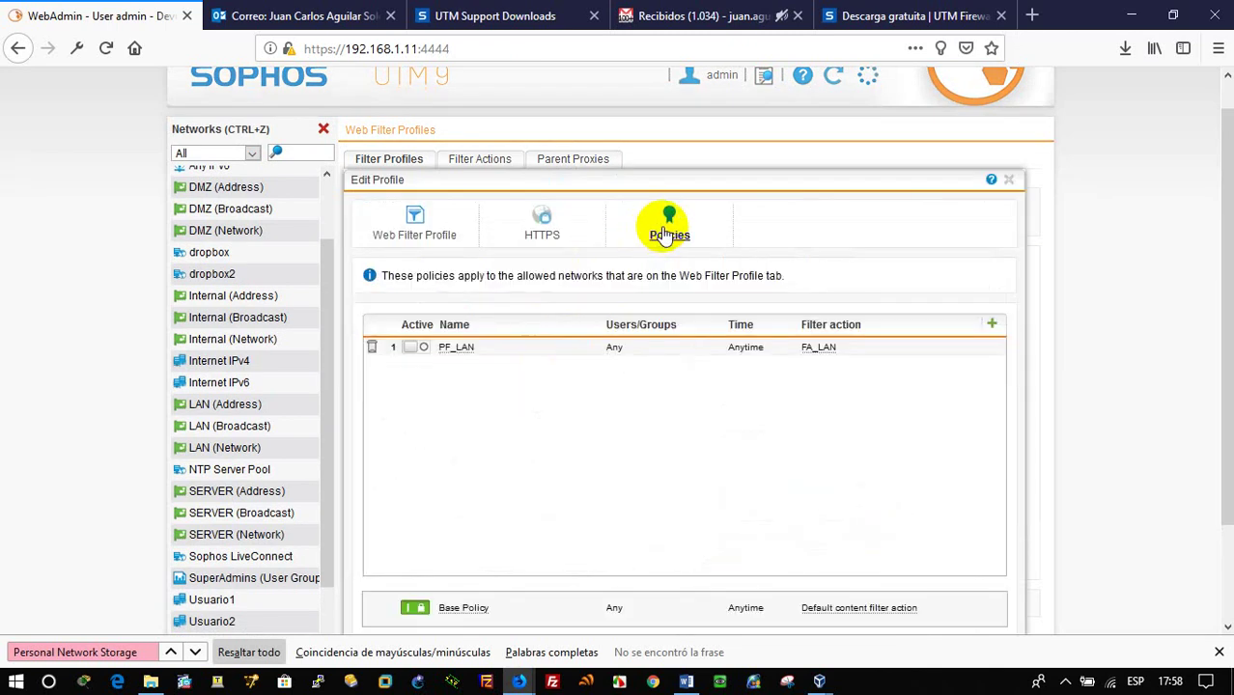
{"action": "left_click", "coordinate": [420, 347]}
{"action": "scroll", "coordinate": [601, 469], "scroll_direction": "down", "scroll_amount": 2}
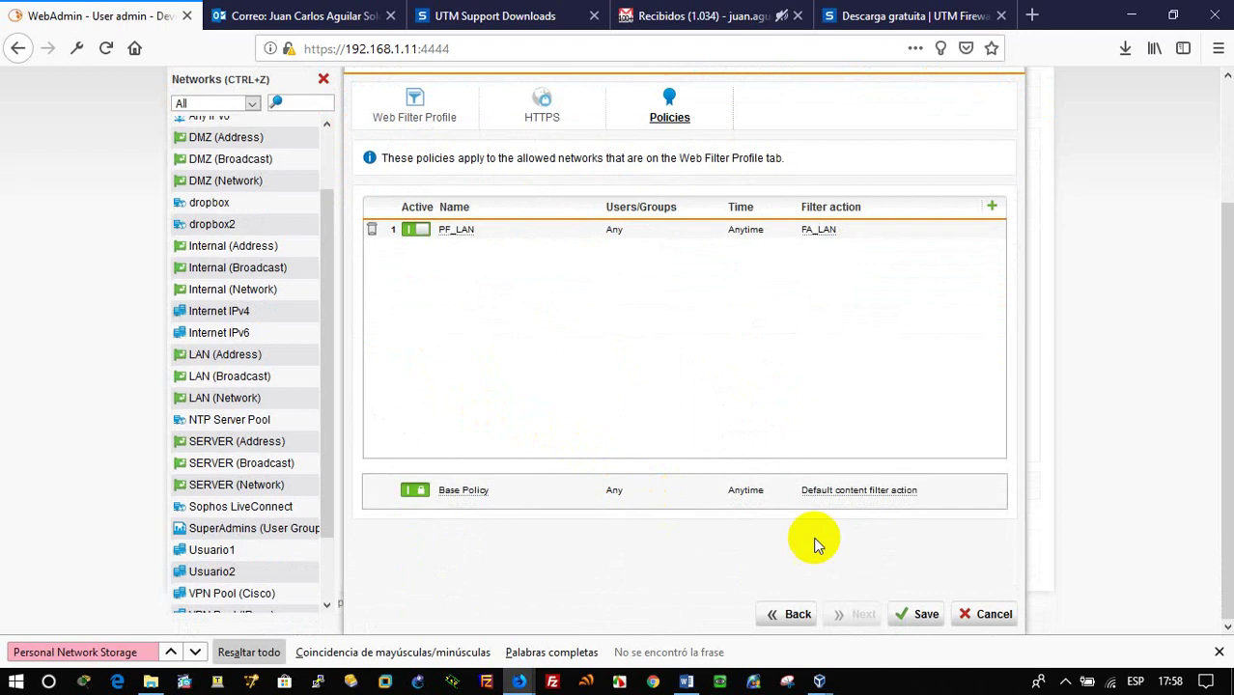
{"action": "left_click", "coordinate": [917, 614]}
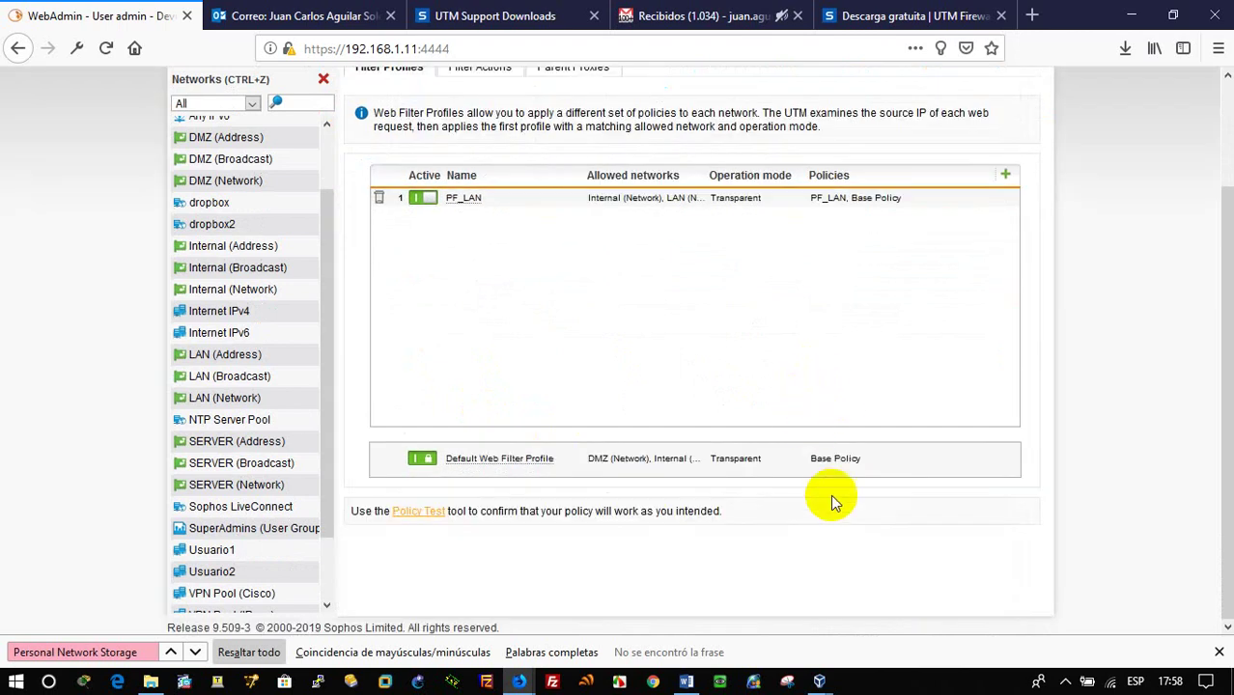
Start a new web filter profile named PF_DMZ and add DMZ (Network) to its allowed networks.
{"action": "scroll", "coordinate": [879, 333], "scroll_direction": "up", "scroll_amount": 2}
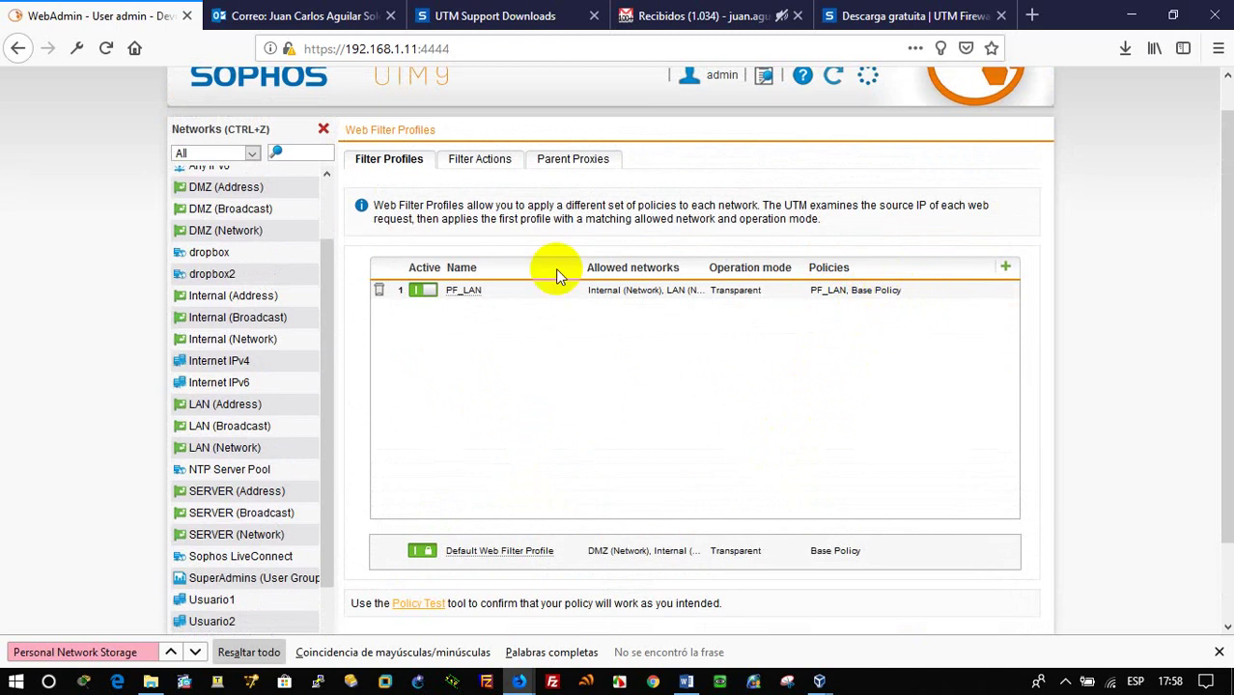
{"action": "left_click", "coordinate": [1004, 270]}
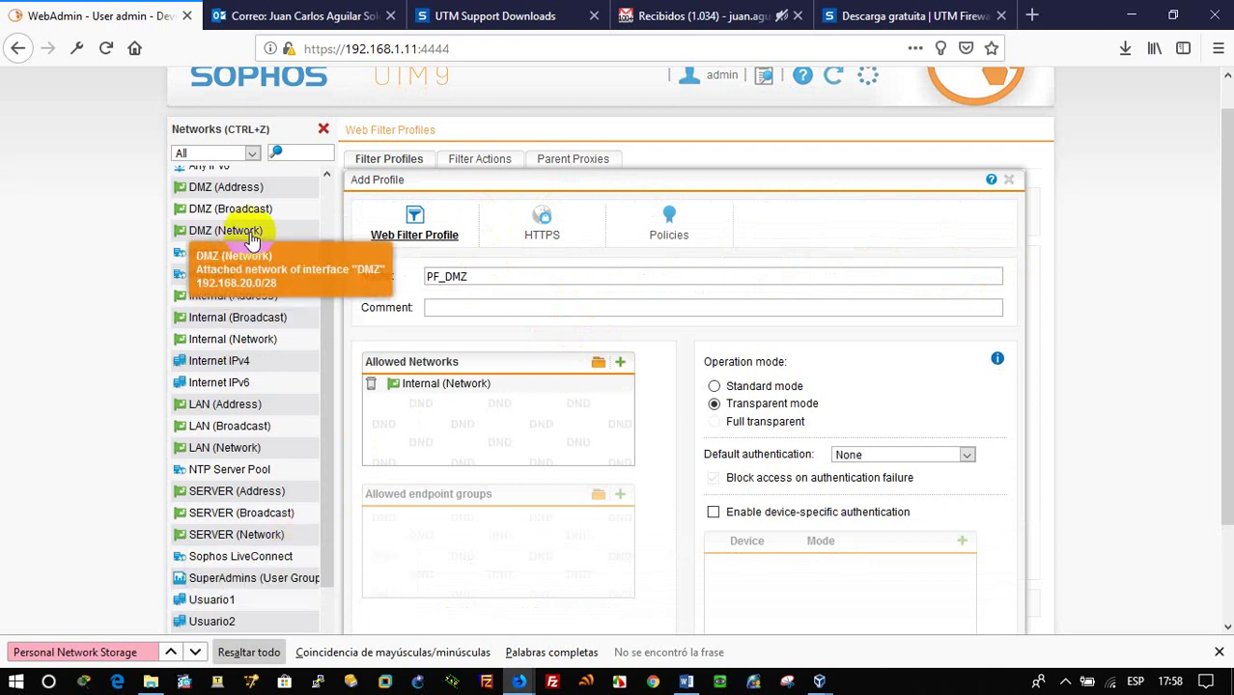
{"action": "left_click_drag", "start_coordinate": [241, 230], "coordinate": [444, 411]}
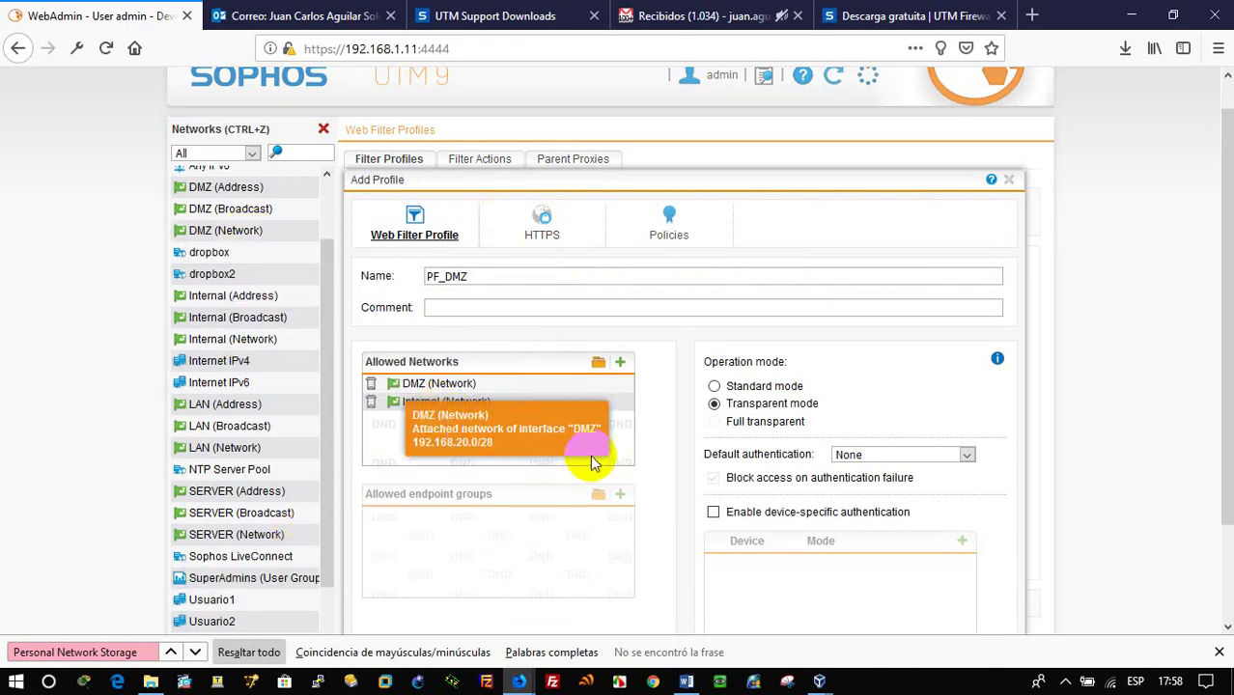
Keep Transparent mode and URL filtering only for the PF_DMZ profile and proceed to its policies.
{"action": "scroll", "coordinate": [853, 513], "scroll_direction": "down", "scroll_amount": 2}
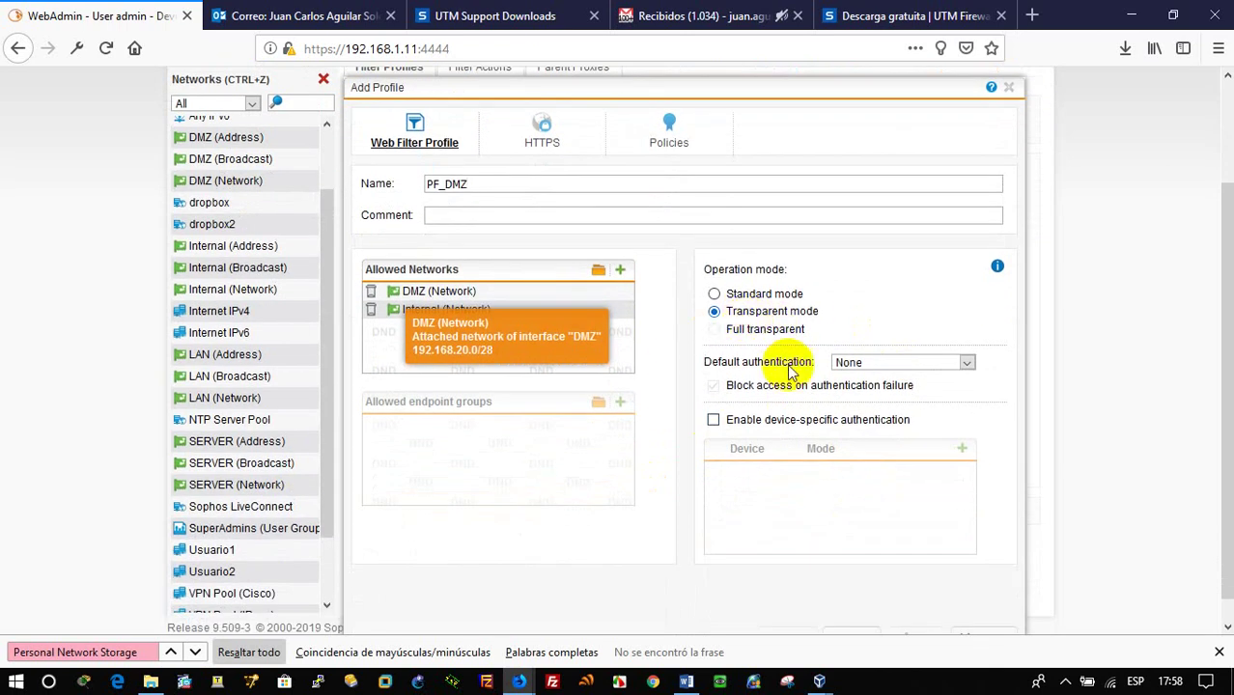
{"action": "scroll", "coordinate": [789, 371], "scroll_direction": "down", "scroll_amount": 1}
{"action": "left_click", "coordinate": [862, 614]}
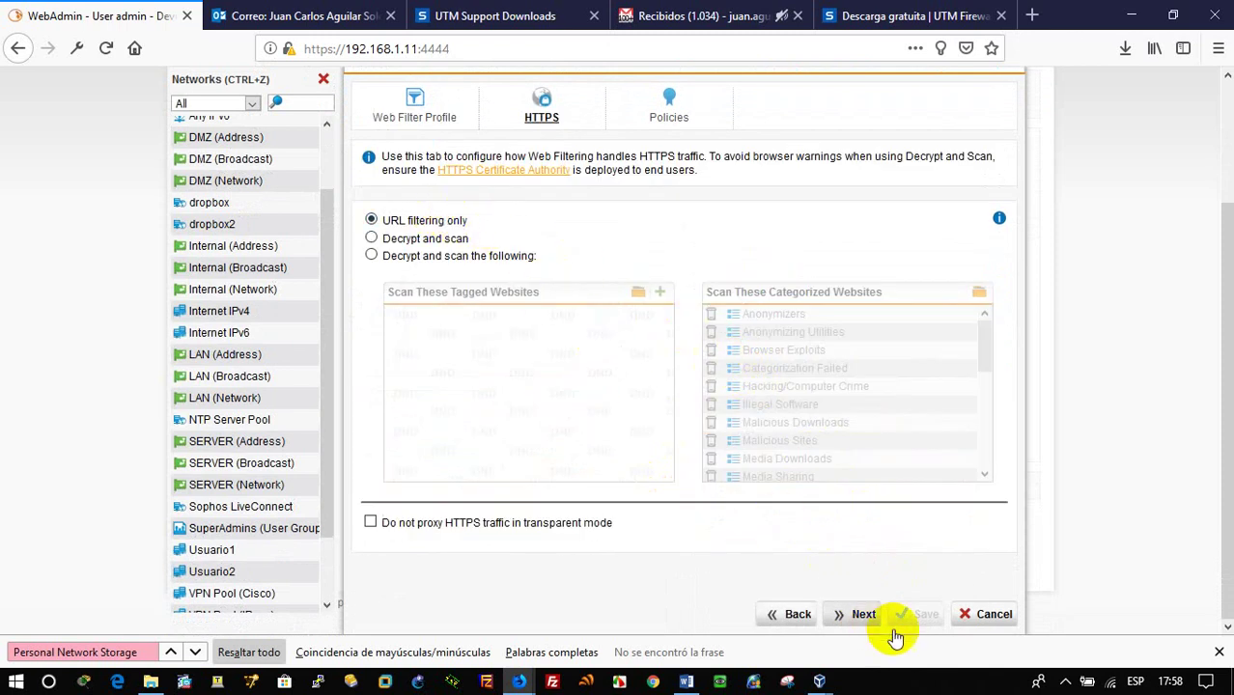
{"action": "left_click", "coordinate": [859, 616]}
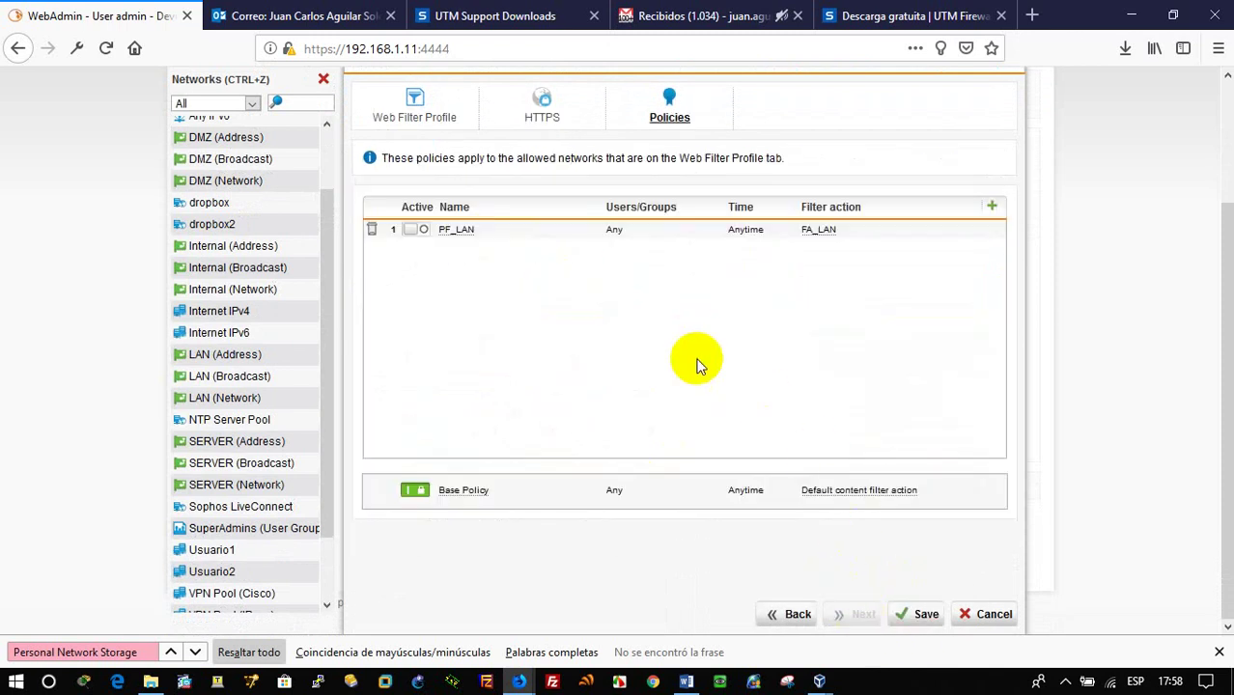
Start a new policy for the PF_DMZ profile with a new filter action named FA_DMZ.
{"action": "left_click", "coordinate": [993, 207]}
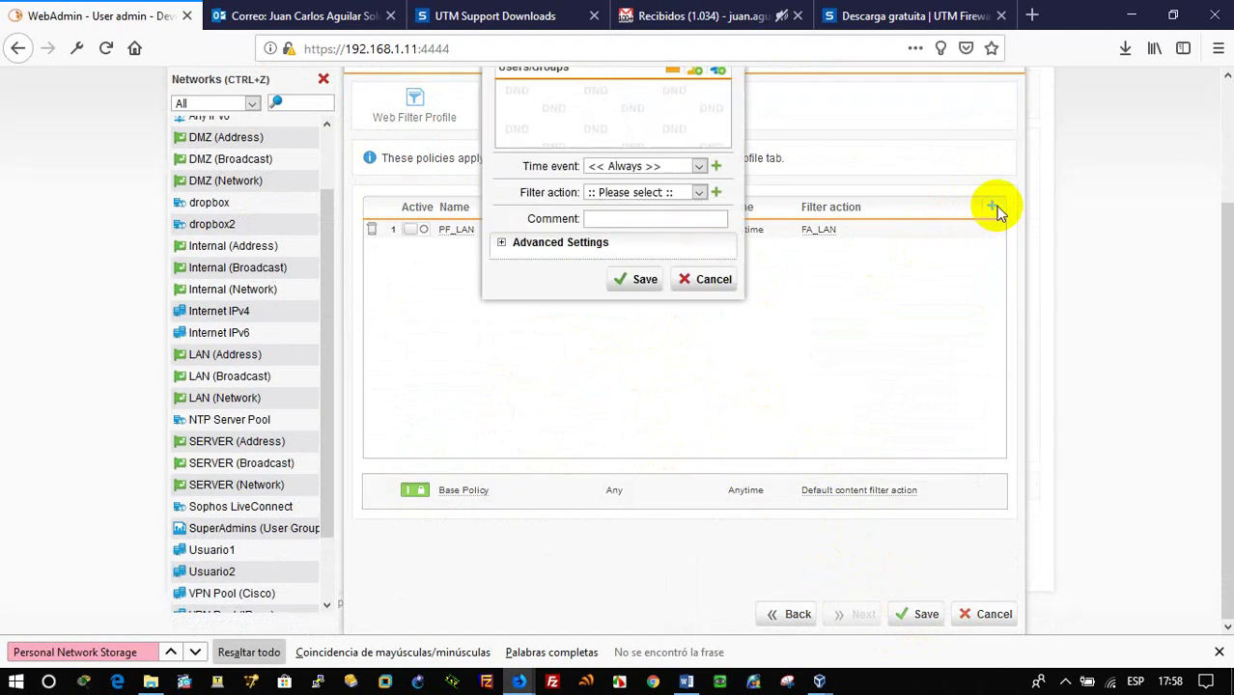
{"action": "left_click", "coordinate": [716, 192]}
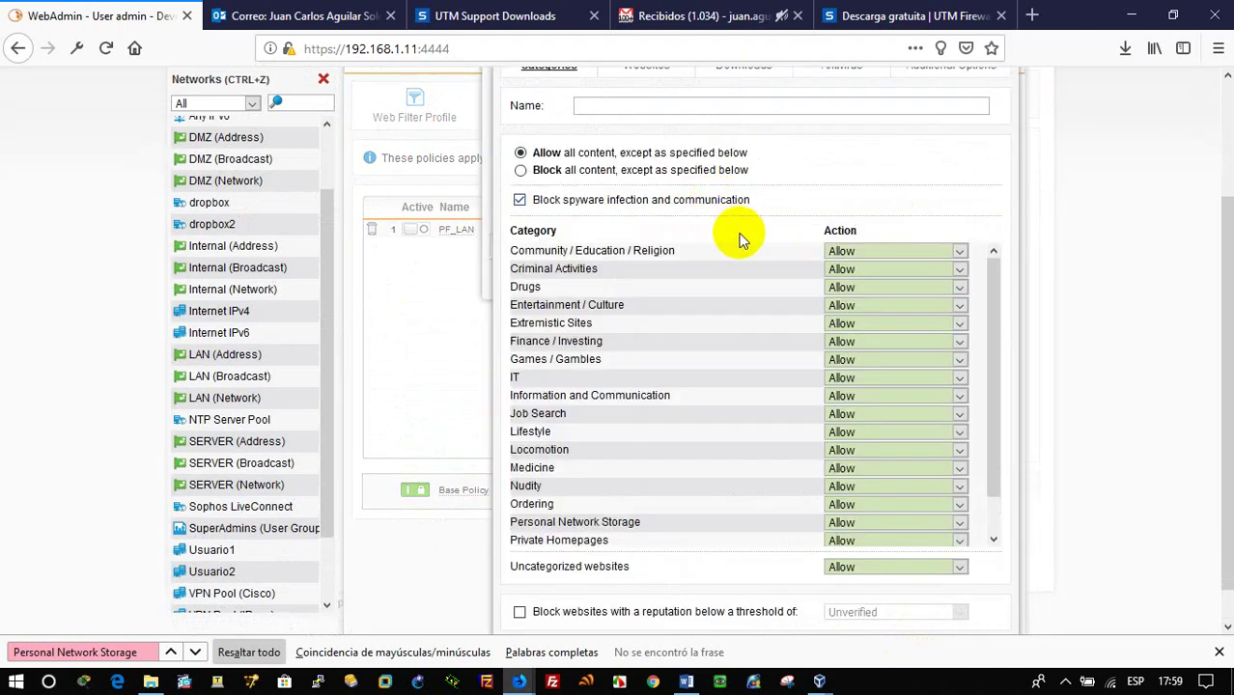
{"action": "scroll", "coordinate": [739, 236], "scroll_direction": "up", "scroll_amount": 2}
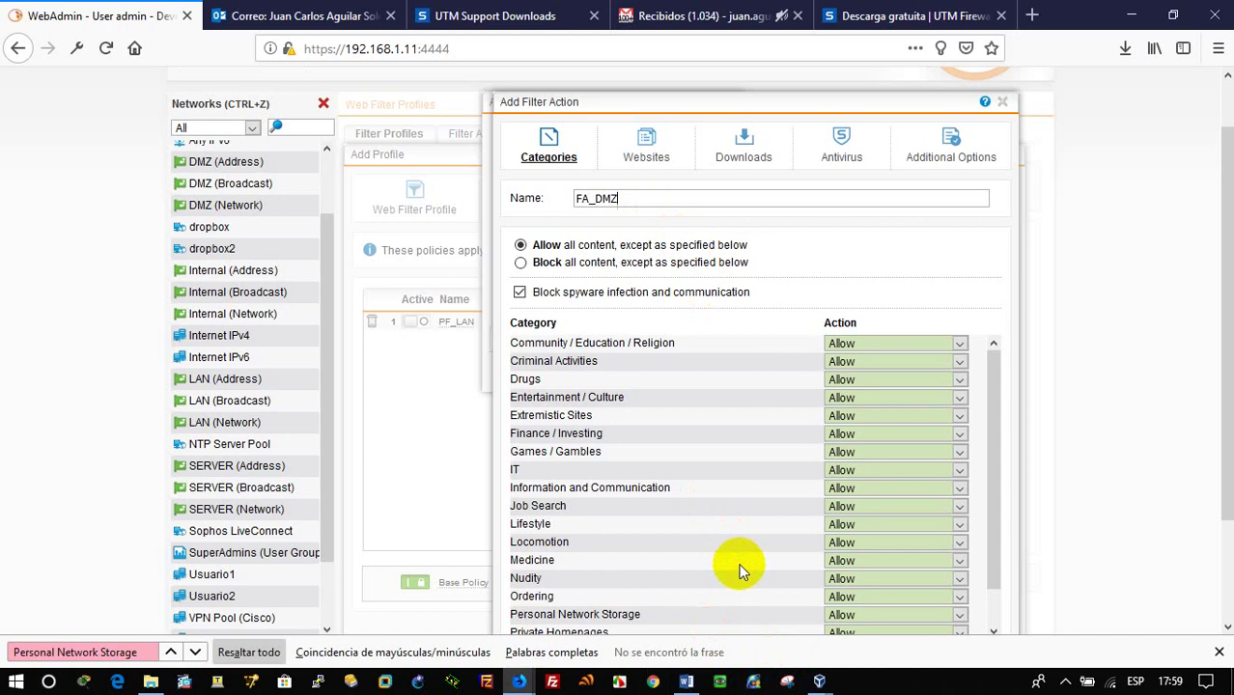
{"action": "scroll", "coordinate": [739, 579], "scroll_direction": "down", "scroll_amount": 1}
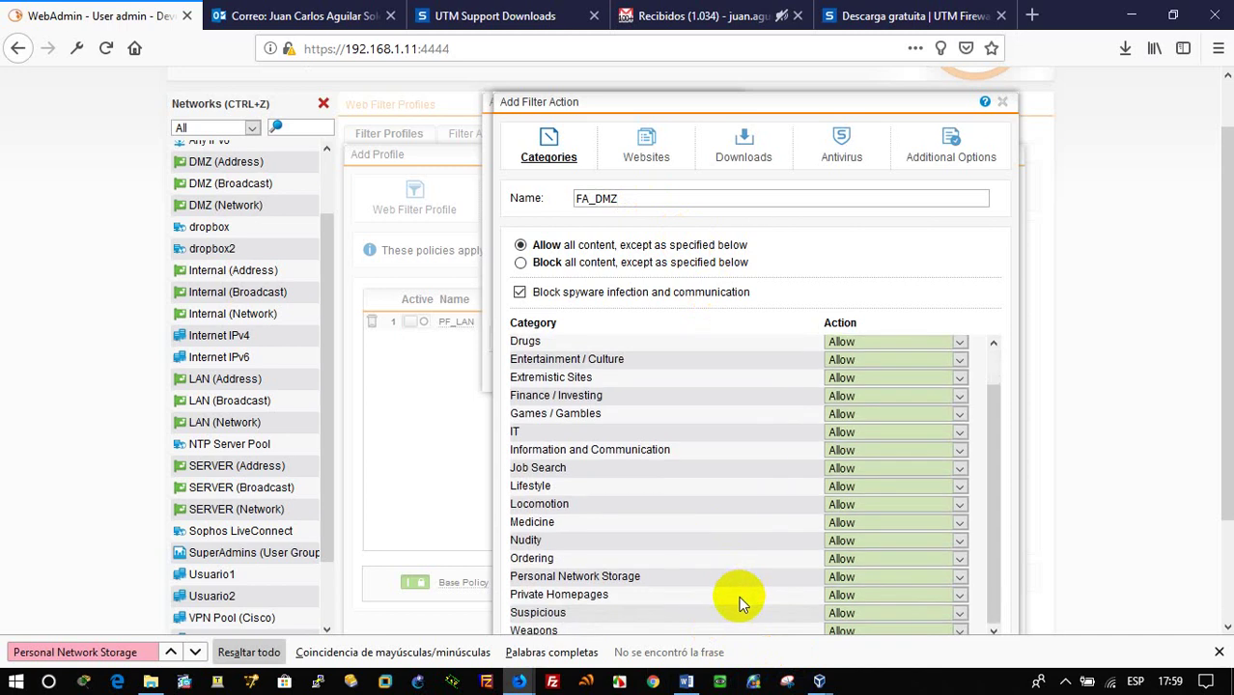
{"action": "scroll", "coordinate": [738, 596], "scroll_direction": "down", "scroll_amount": 2}
{"action": "scroll", "coordinate": [739, 595], "scroll_direction": "up", "scroll_amount": 2}
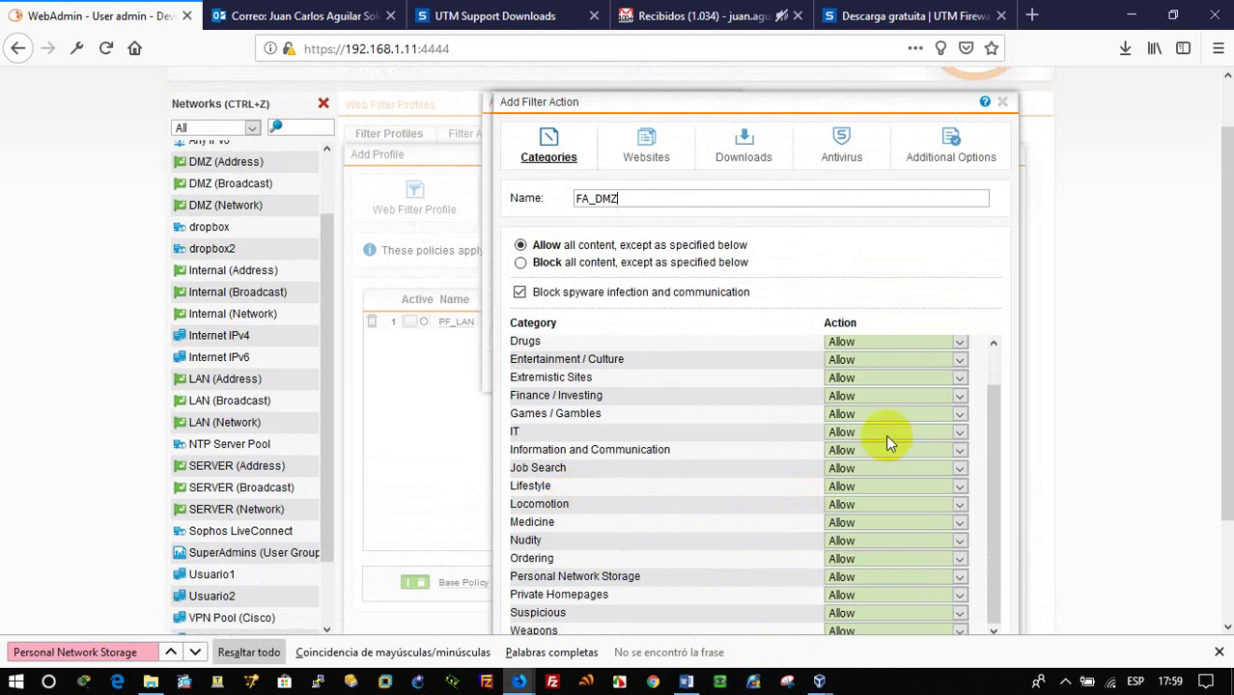
Set the FA_DMZ filter action to block all content and allow only the IT category.
{"action": "left_click", "coordinate": [521, 262]}
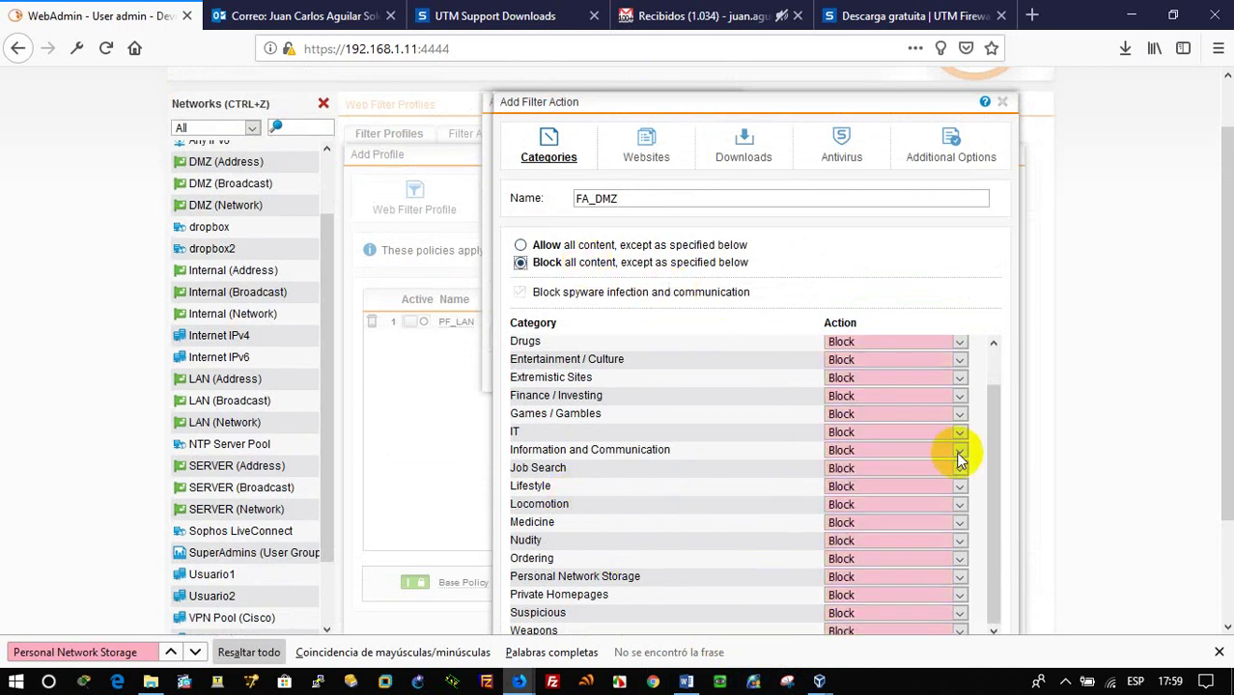
{"action": "left_click", "coordinate": [865, 433]}
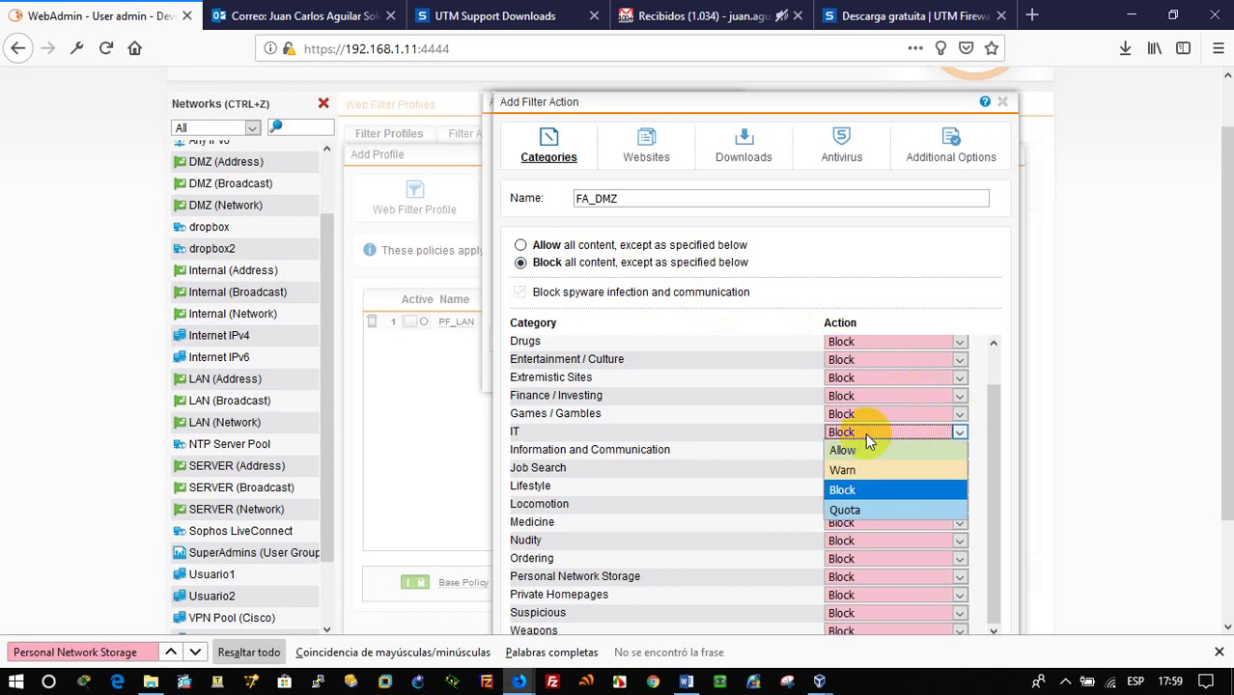
{"action": "left_click", "coordinate": [866, 450]}
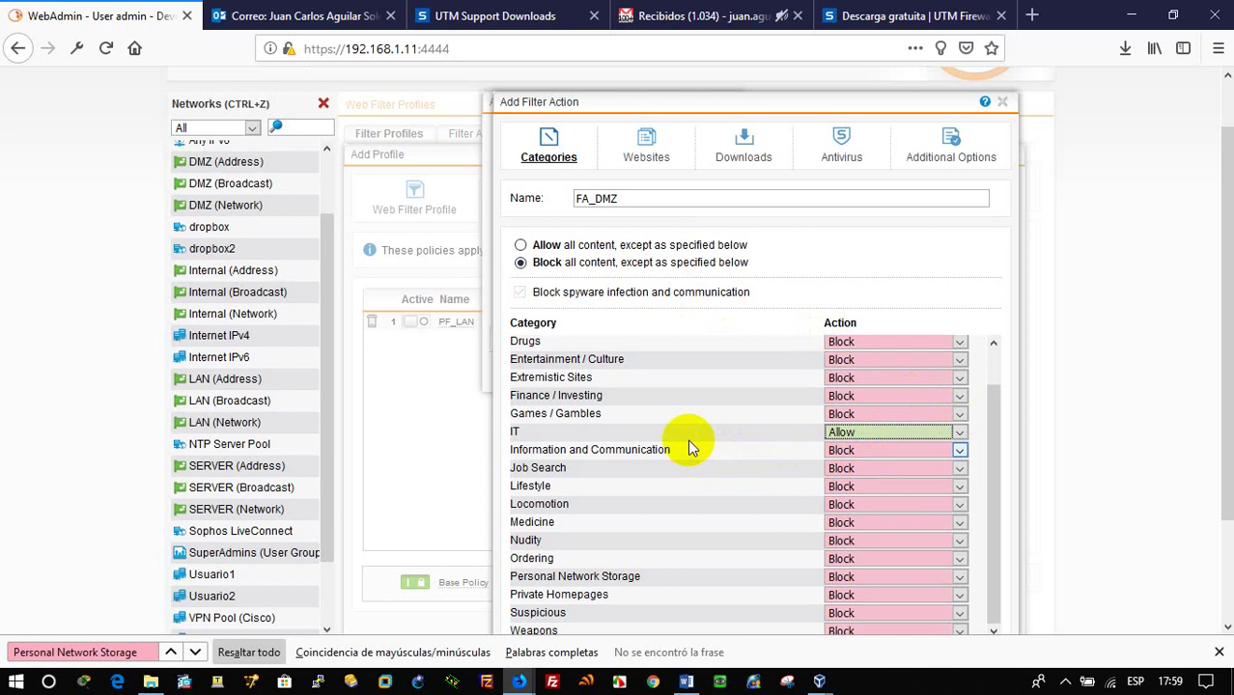
{"action": "scroll", "coordinate": [687, 439], "scroll_direction": "down", "scroll_amount": 2}
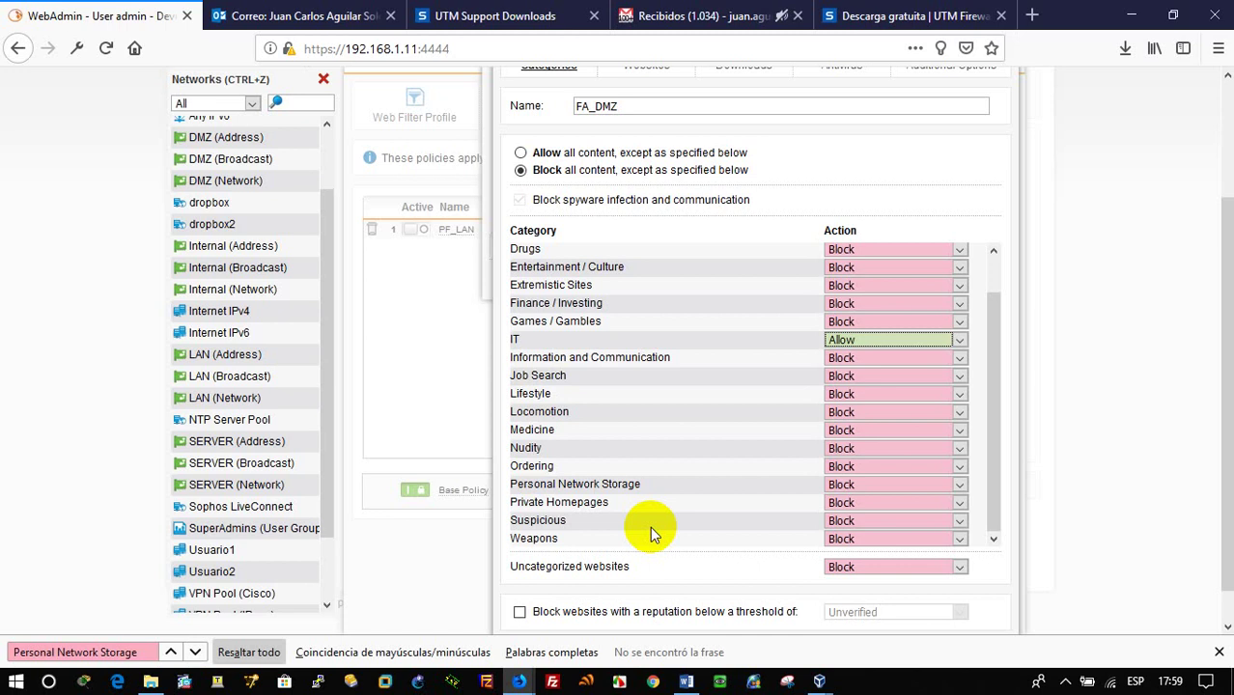
{"action": "scroll", "coordinate": [650, 526], "scroll_direction": "down", "scroll_amount": 1}
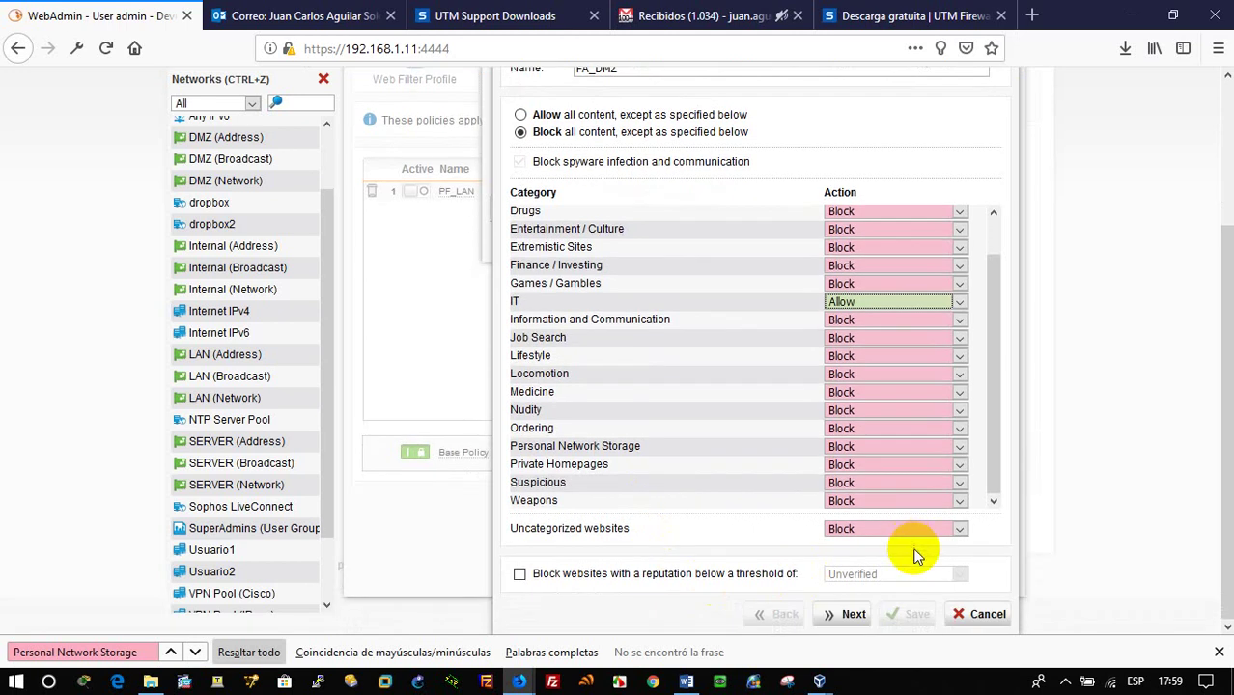
Keep the website and download settings of the FA_DMZ filter action and enable its antivirus scanning.
{"action": "left_click", "coordinate": [853, 615]}
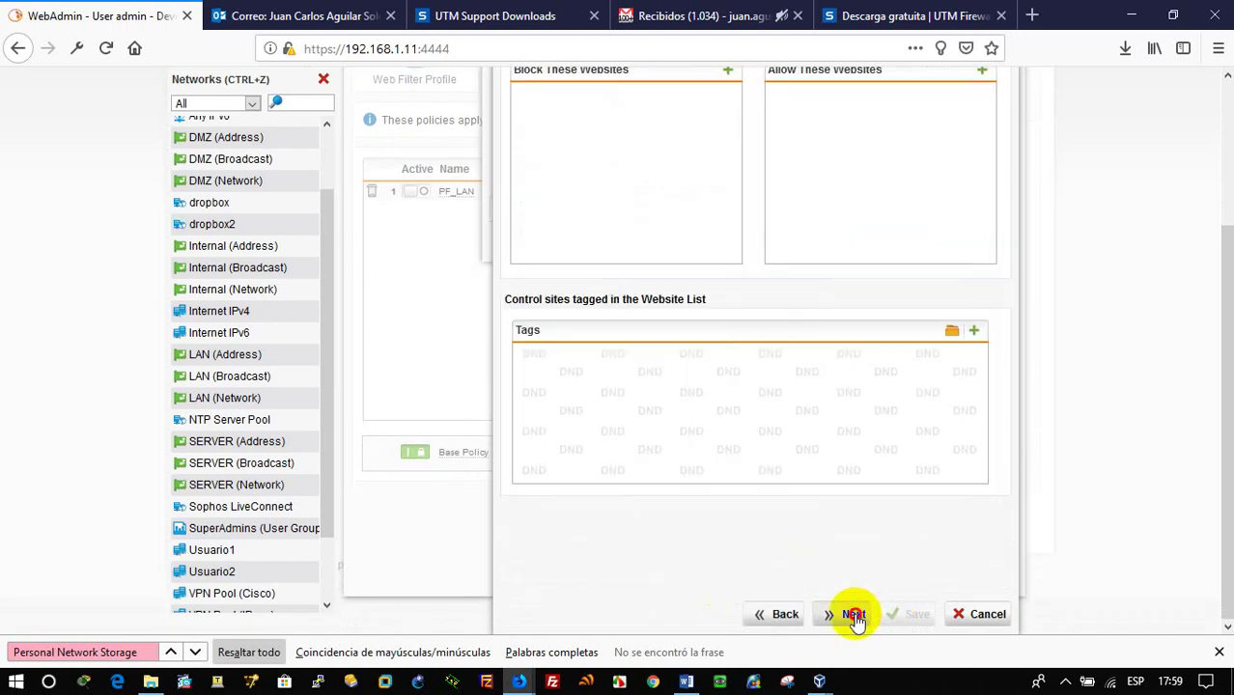
{"action": "left_click", "coordinate": [853, 616]}
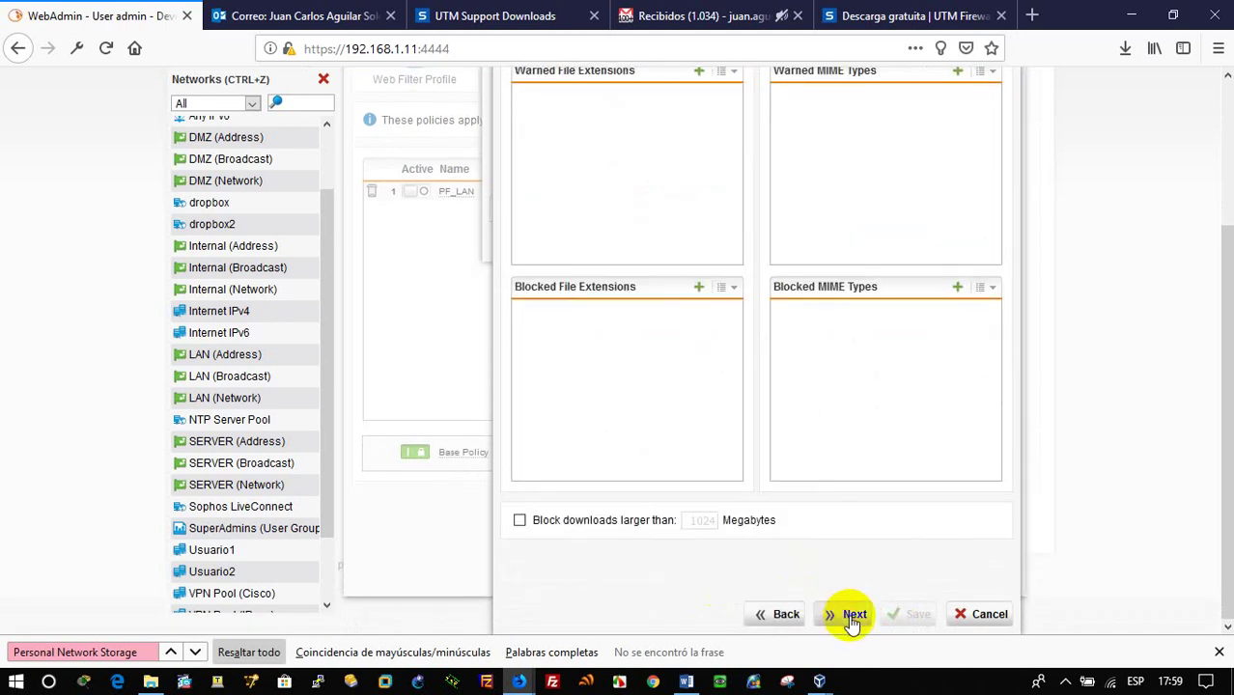
{"action": "left_click", "coordinate": [851, 618]}
{"action": "scroll", "coordinate": [933, 446], "scroll_direction": "up", "scroll_amount": 3}
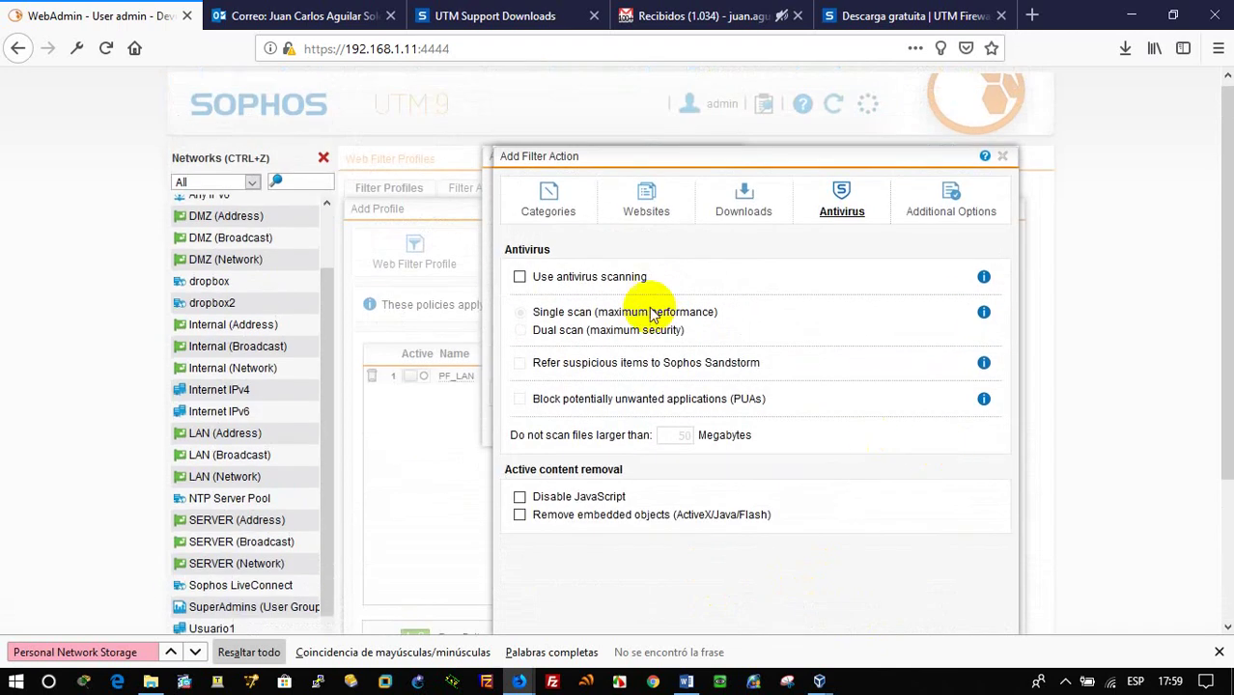
{"action": "left_click", "coordinate": [519, 276]}
{"action": "scroll", "coordinate": [867, 487], "scroll_direction": "down", "scroll_amount": 3}
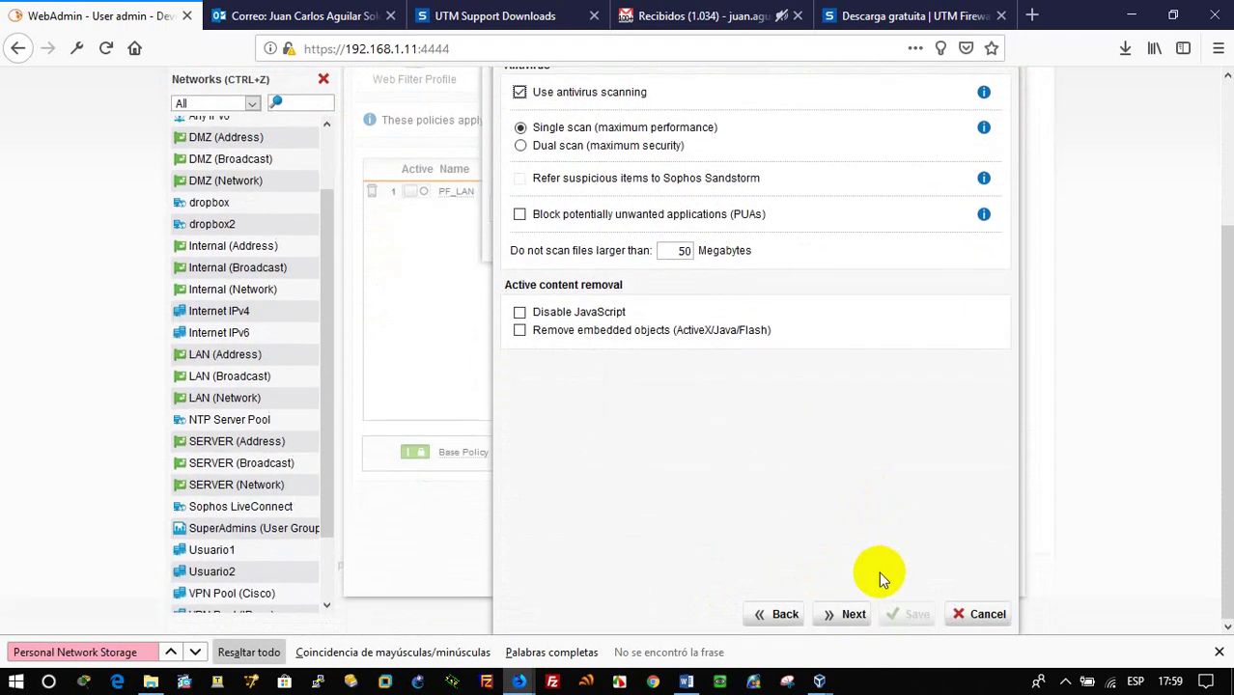
Try to save the FA_DMZ filter action with its default additional options.
{"action": "left_click", "coordinate": [853, 614]}
{"action": "scroll", "coordinate": [859, 538], "scroll_direction": "up", "scroll_amount": 3}
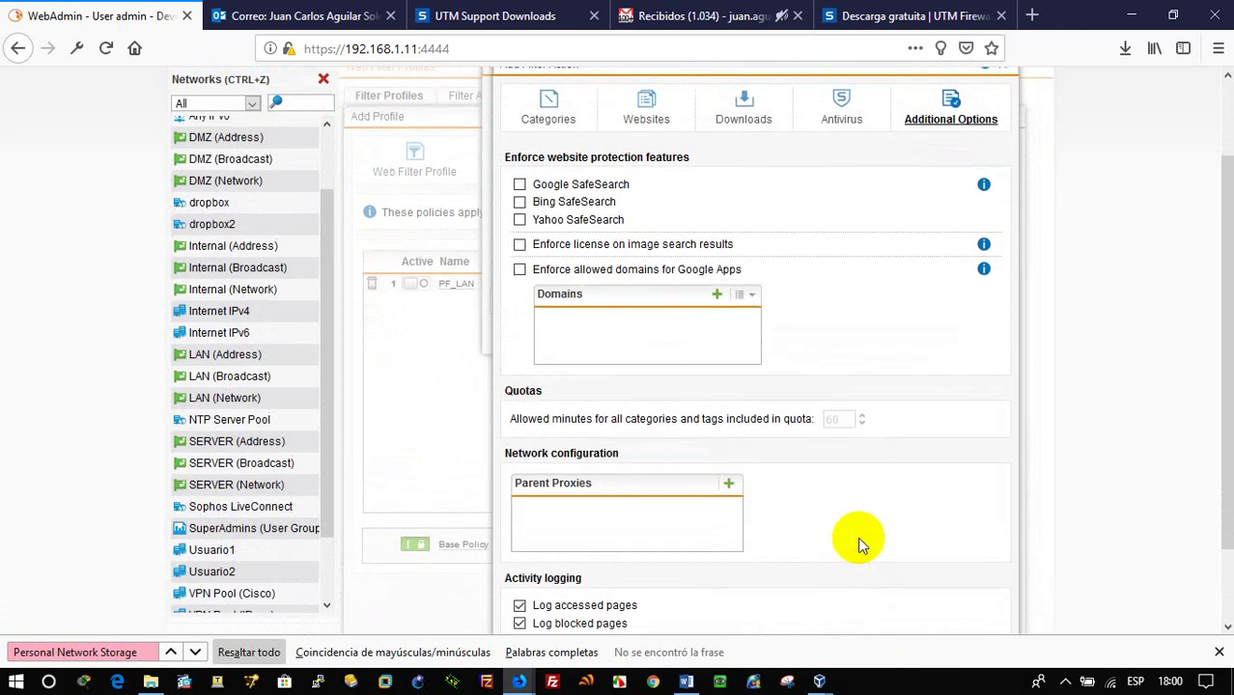
{"action": "scroll", "coordinate": [859, 538], "scroll_direction": "down", "scroll_amount": 3}
{"action": "left_click", "coordinate": [928, 621]}
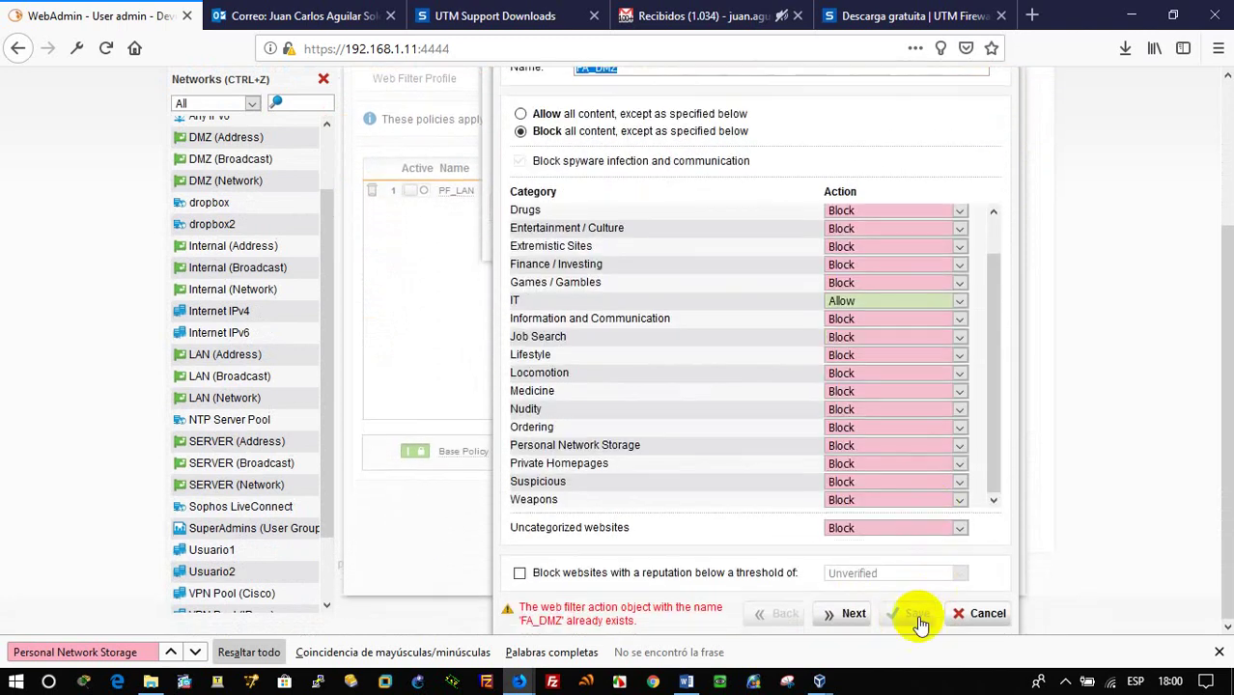
Rename the new filter action as FA_DMZ2.
{"action": "scroll", "coordinate": [905, 570], "scroll_direction": "up", "scroll_amount": 3}
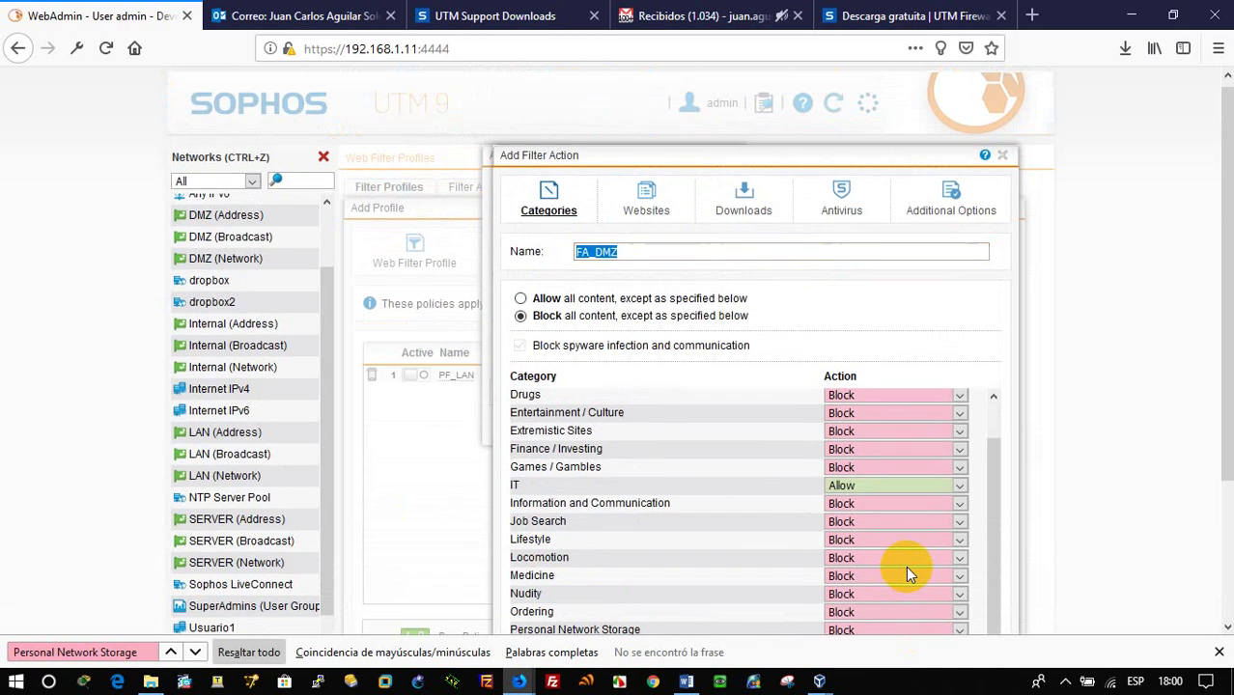
{"action": "left_click", "coordinate": [698, 254]}
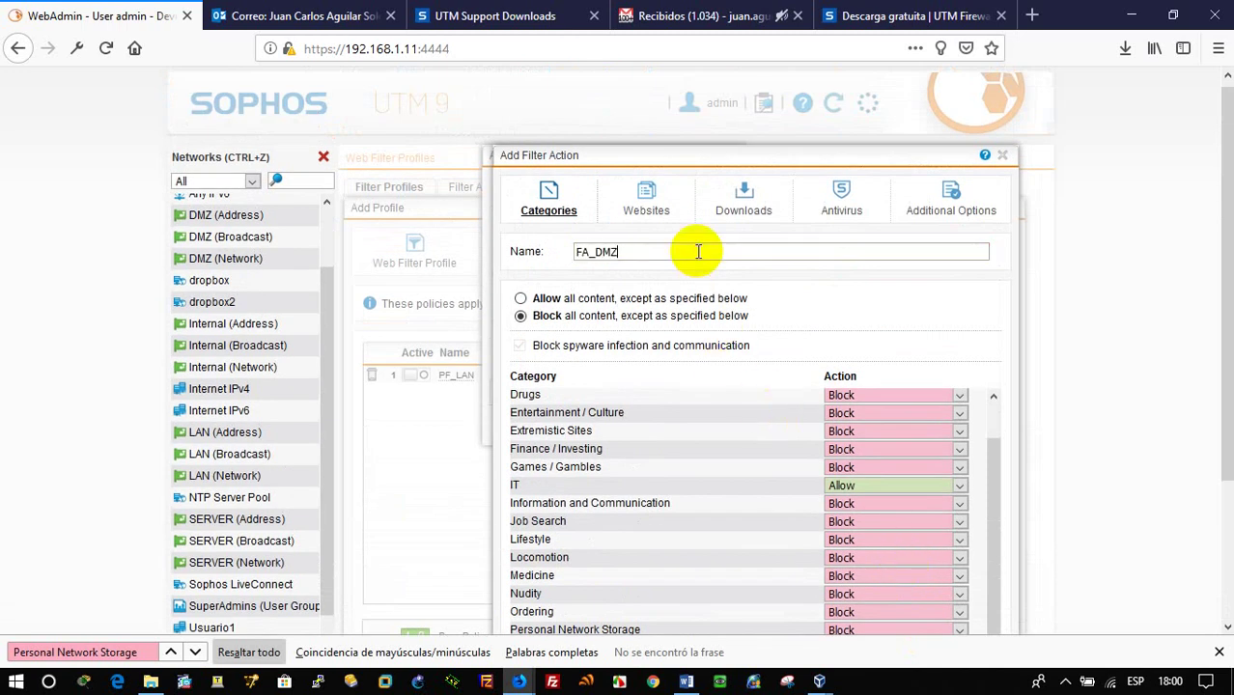
{"action": "scroll", "coordinate": [778, 481], "scroll_direction": "down", "scroll_amount": 3}
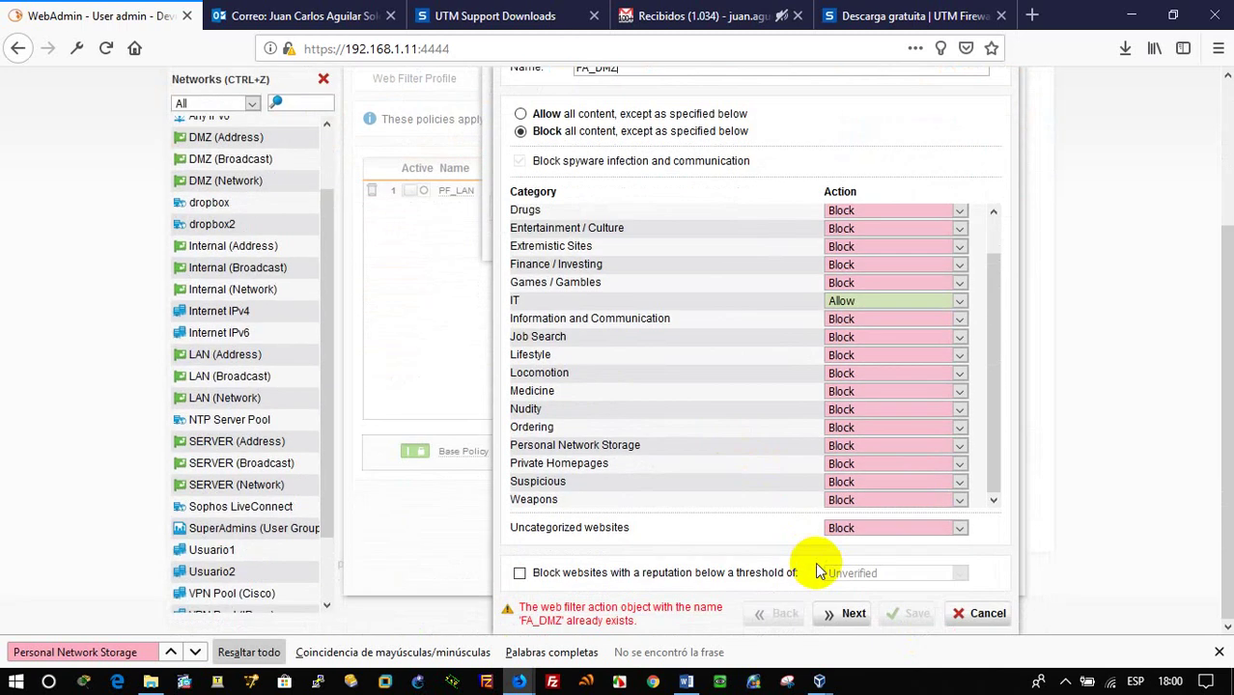
{"action": "scroll", "coordinate": [815, 571], "scroll_direction": "up", "scroll_amount": 3}
{"action": "left_click", "coordinate": [671, 252]}
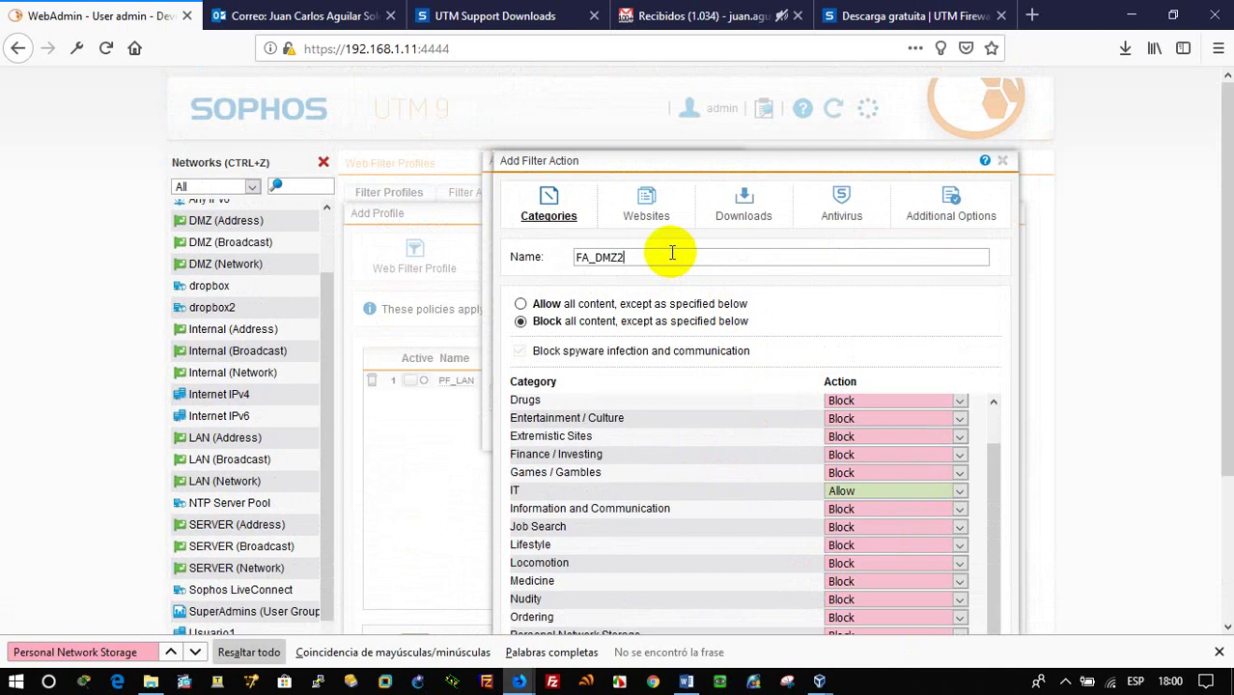
{"action": "type", "text": "2"}
Proceed through the remaining settings of the FA_DMZ2 filter action and save it.
{"action": "scroll", "coordinate": [670, 260], "scroll_direction": "down", "scroll_amount": 3}
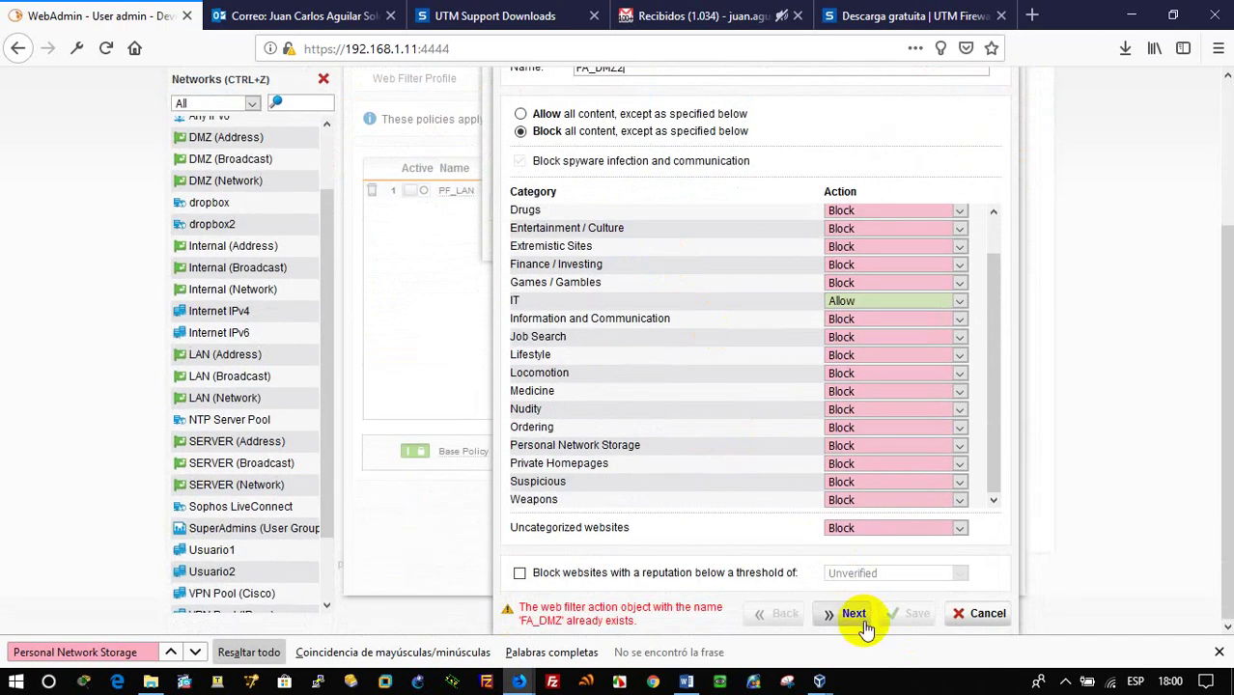
{"action": "left_click", "coordinate": [854, 614]}
{"action": "left_click", "coordinate": [864, 625]}
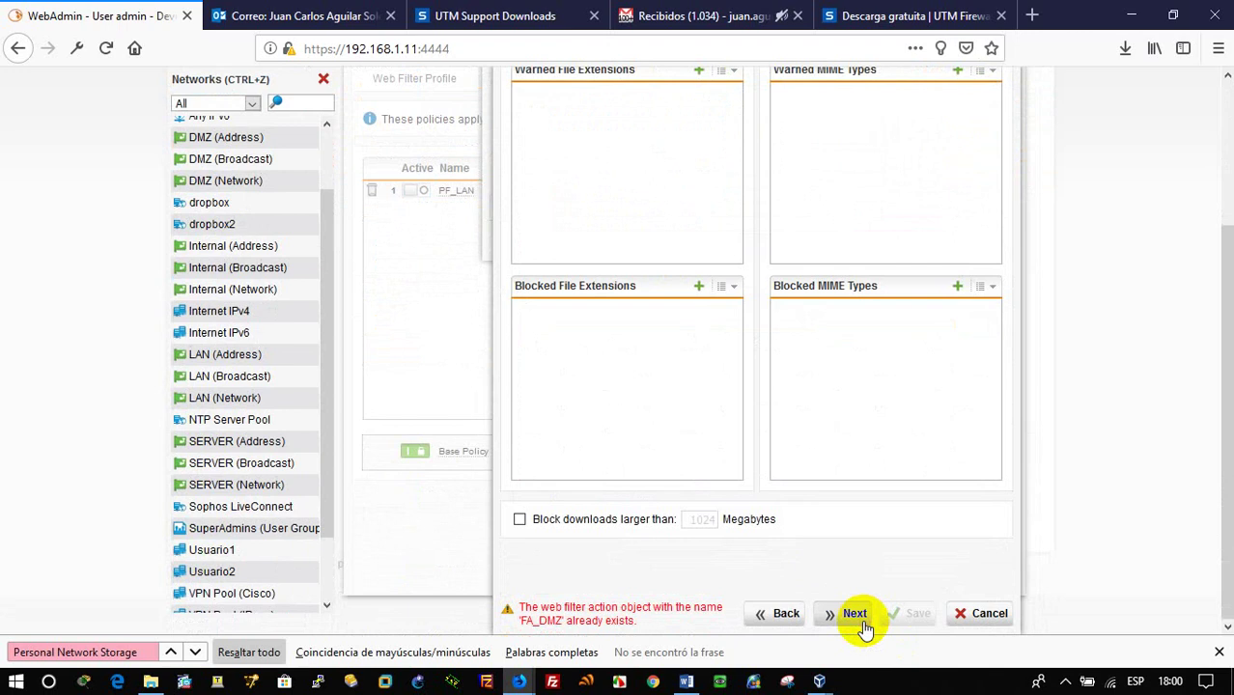
{"action": "left_click", "coordinate": [864, 625]}
{"action": "left_click", "coordinate": [862, 624]}
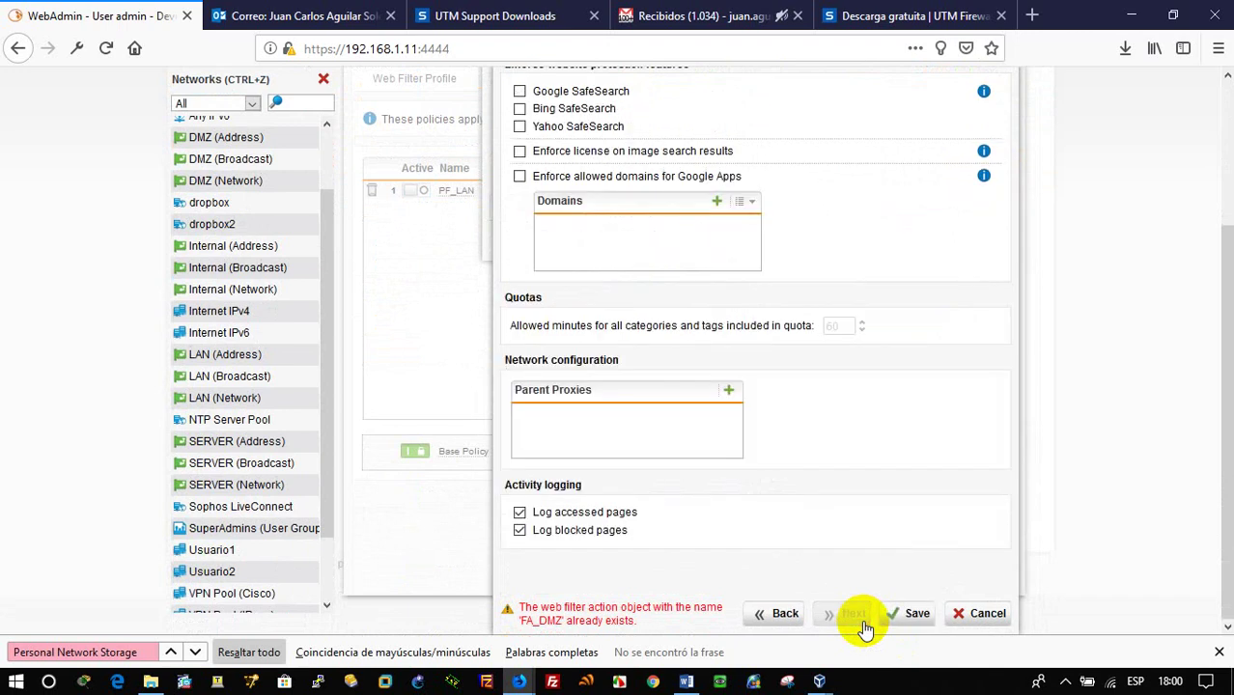
{"action": "left_click", "coordinate": [916, 613]}
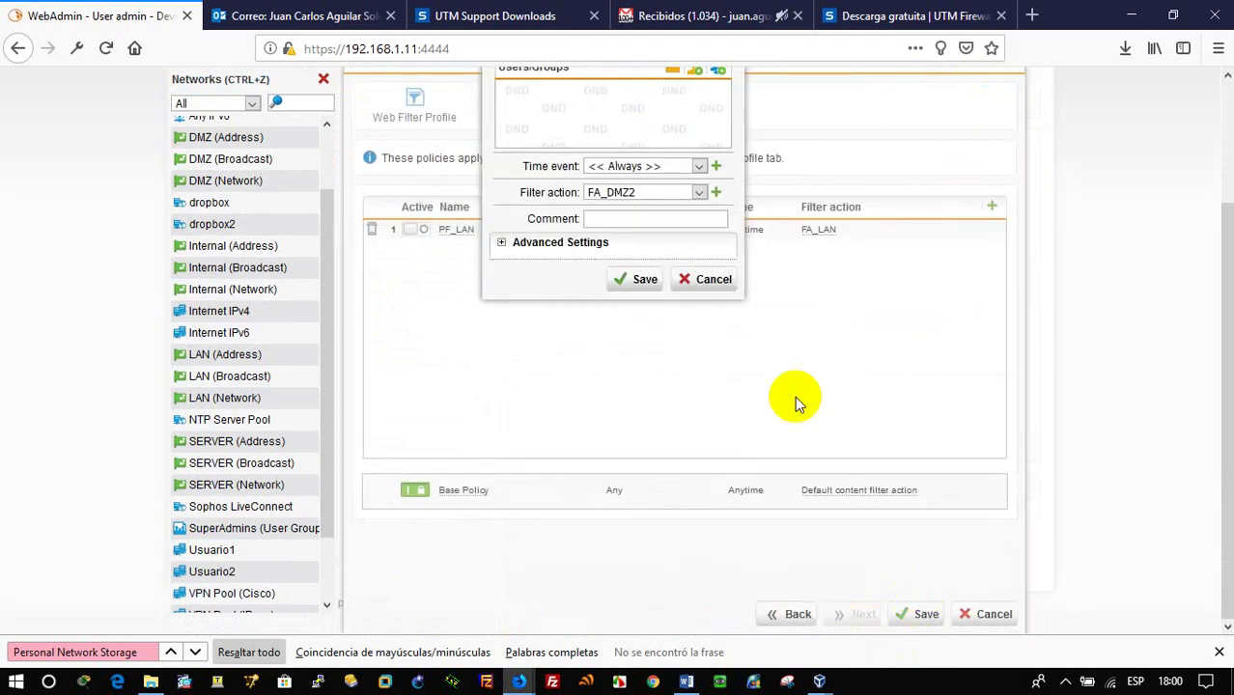
Name the new policy PF_DMZ2 and save it with the FA_DMZ2 filter action.
{"action": "scroll", "coordinate": [794, 396], "scroll_direction": "up", "scroll_amount": 3}
{"action": "left_click", "coordinate": [599, 187]}
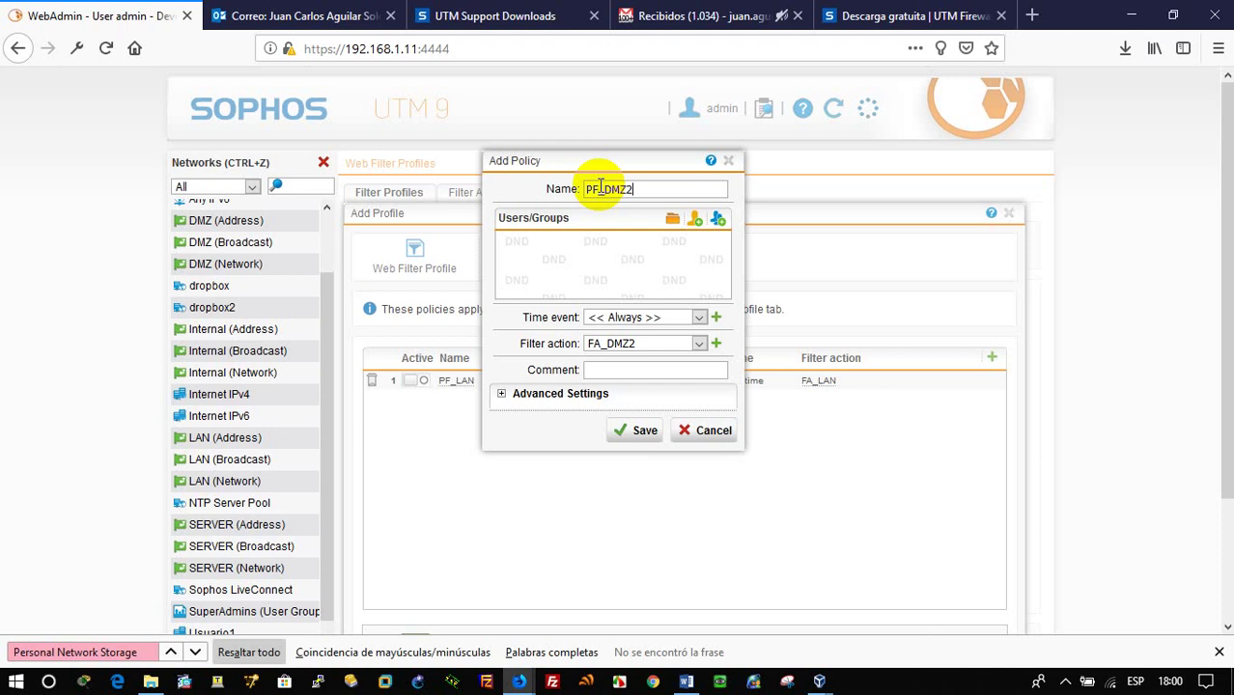
{"action": "left_click", "coordinate": [637, 430]}
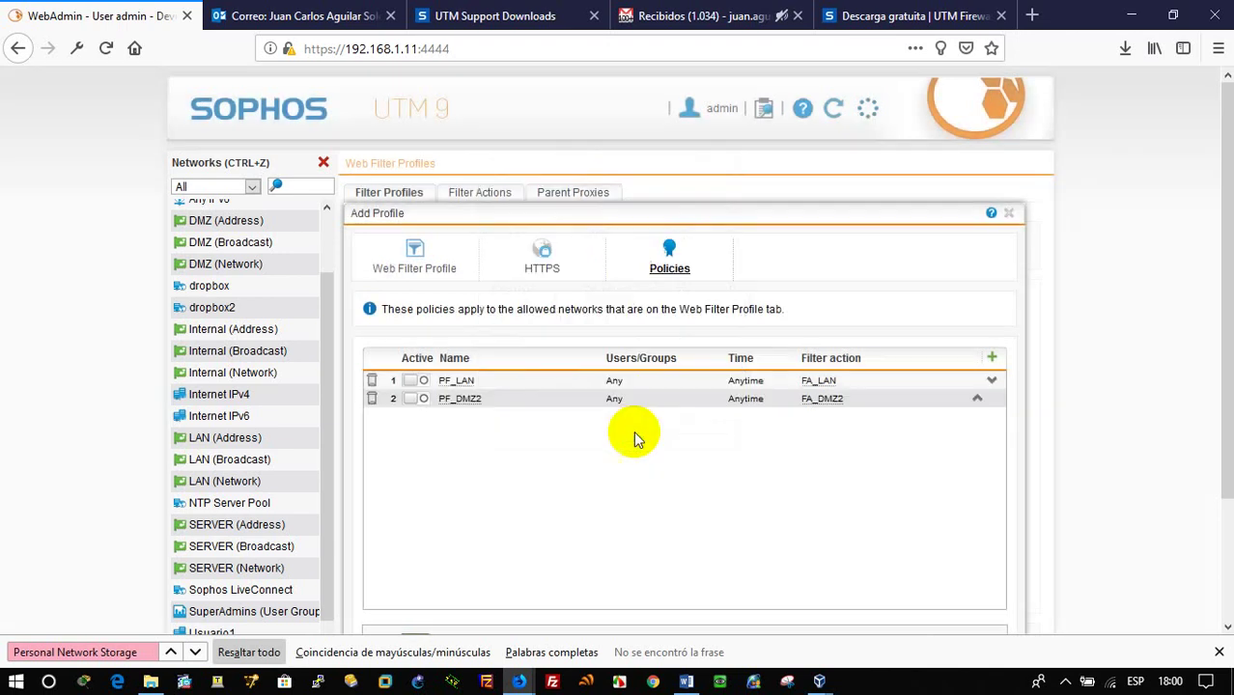
Activate the PF_DMZ2 policy and save the PF_DMZ web filter profile.
{"action": "left_click", "coordinate": [426, 399]}
{"action": "scroll", "coordinate": [546, 485], "scroll_direction": "down", "scroll_amount": 3}
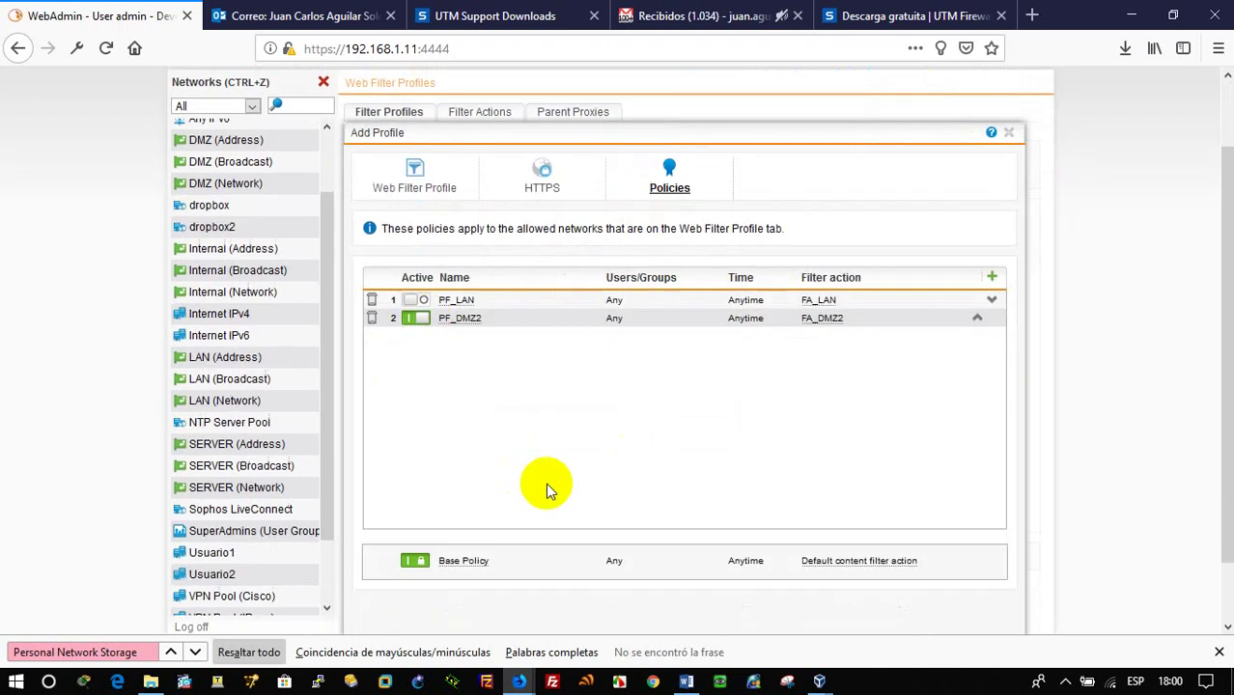
{"action": "left_click", "coordinate": [925, 615]}
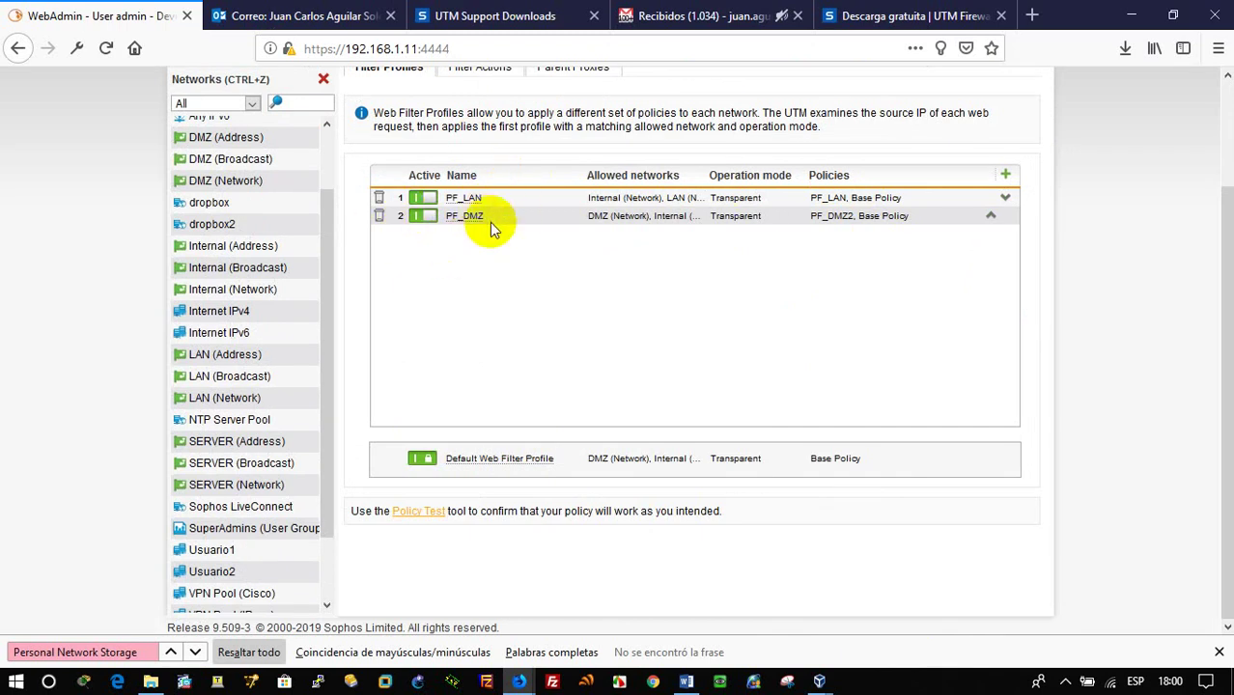
Switch to the W7 and W7 clonar virtual machines in turn and launch Google Chrome in each.
{"action": "left_click", "coordinate": [818, 682]}
{"action": "left_click", "coordinate": [804, 603]}
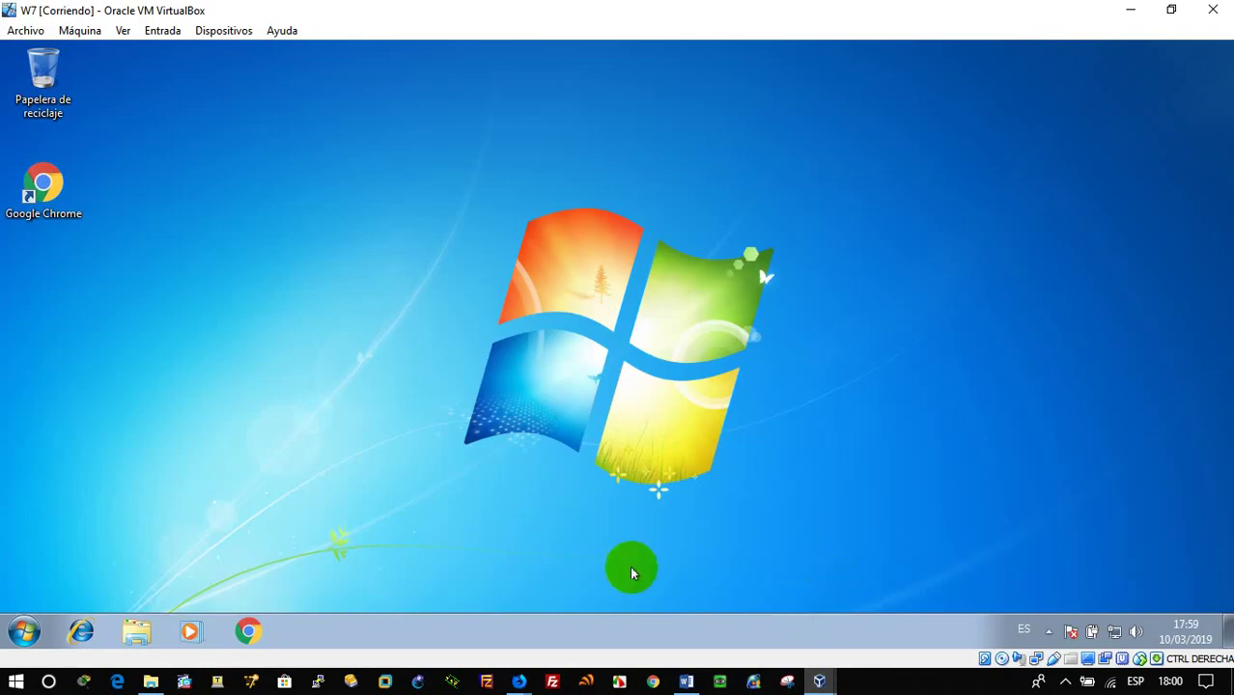
{"action": "left_click", "coordinate": [267, 626]}
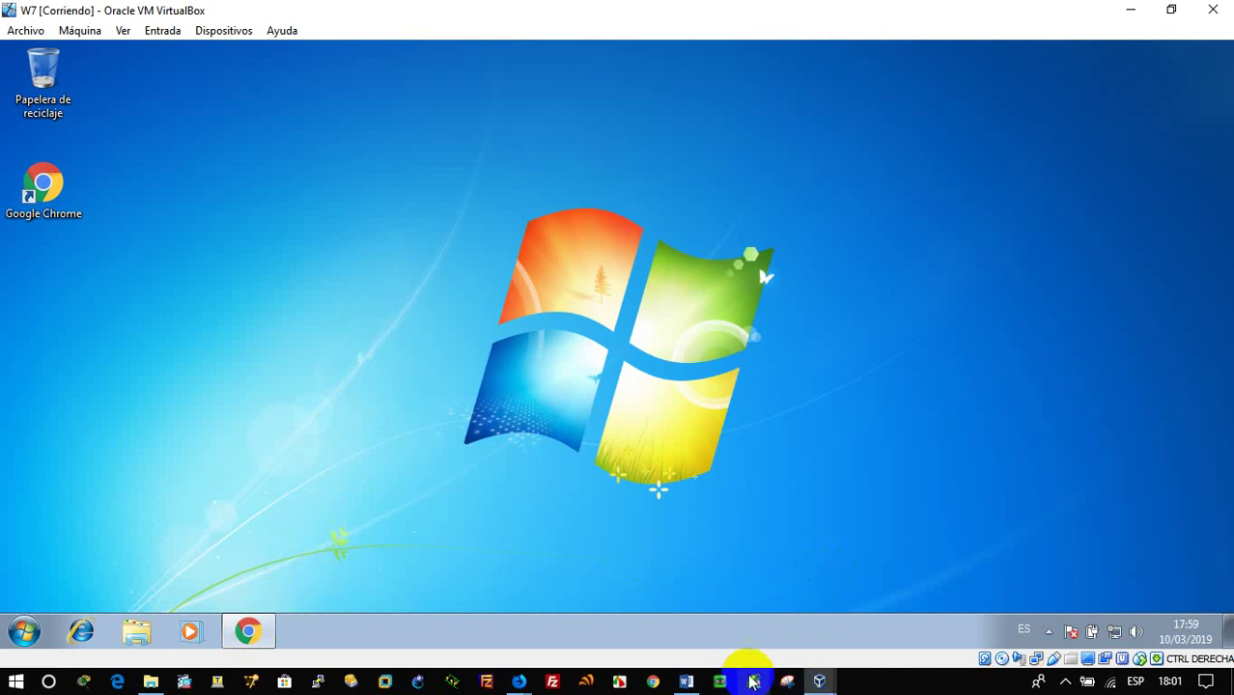
{"action": "left_click", "coordinate": [819, 681]}
{"action": "left_click", "coordinate": [918, 615]}
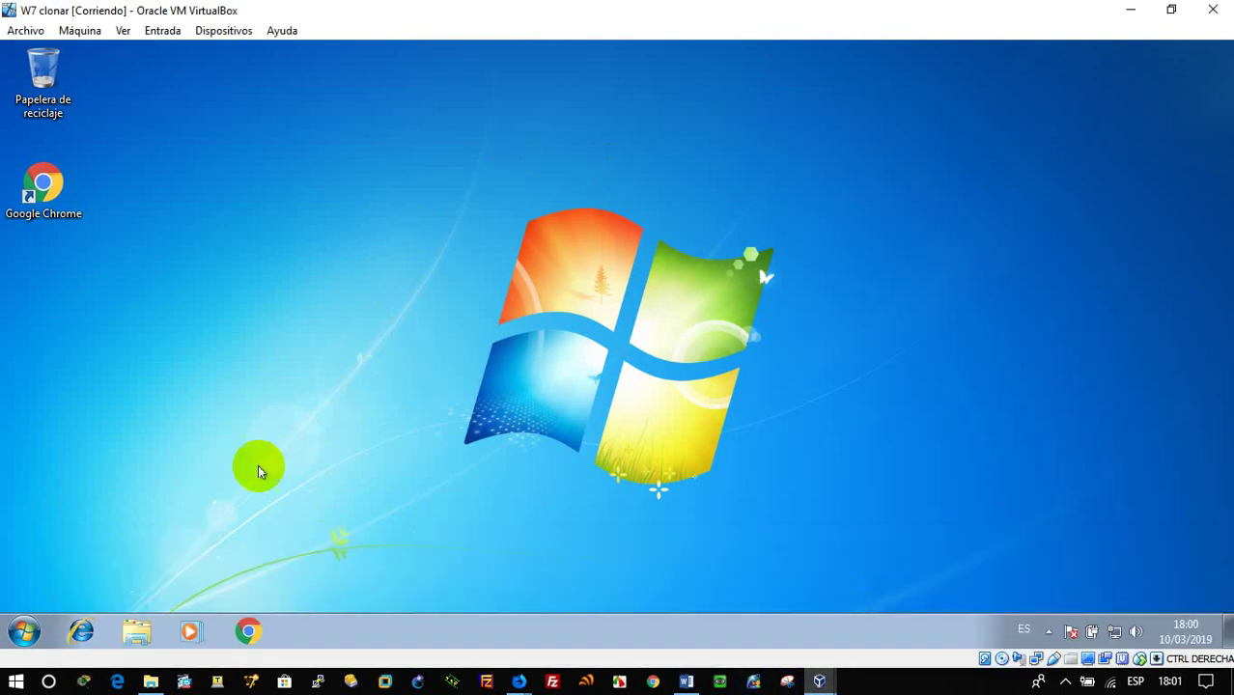
{"action": "left_click", "coordinate": [248, 632]}
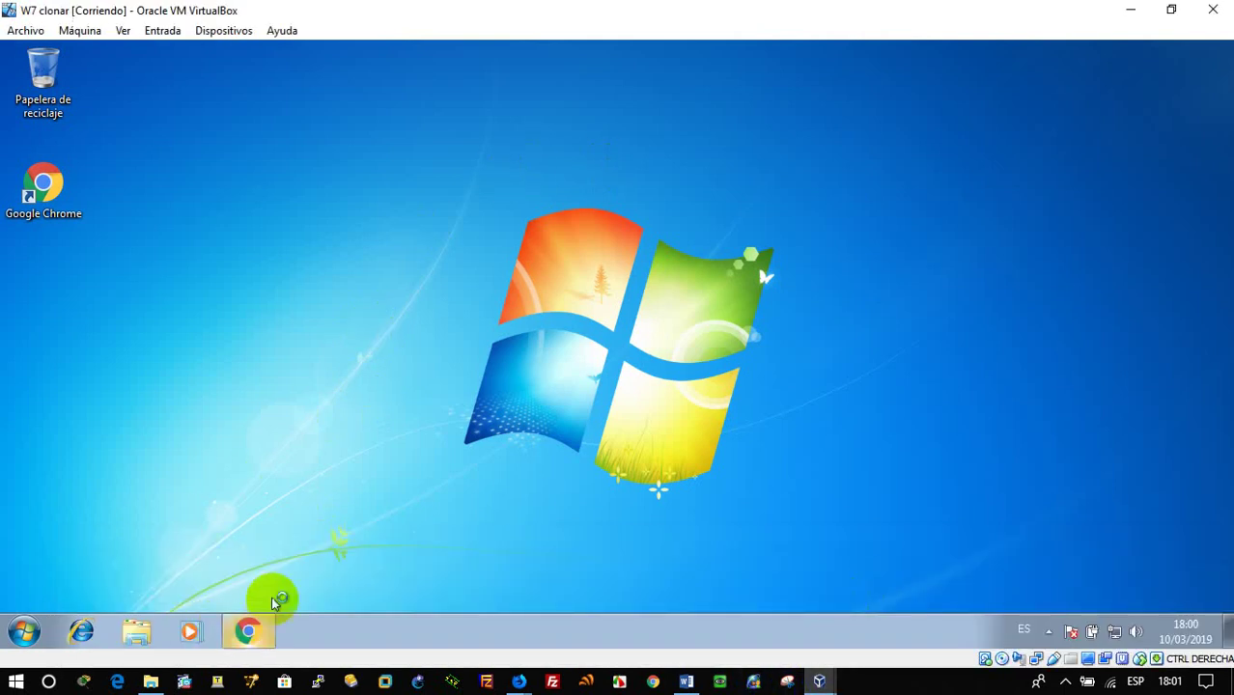
Return to the W7 virtual machine and open facebook.com in Chrome to test the web filter.
{"action": "left_click", "coordinate": [818, 680]}
{"action": "left_click", "coordinate": [763, 625]}
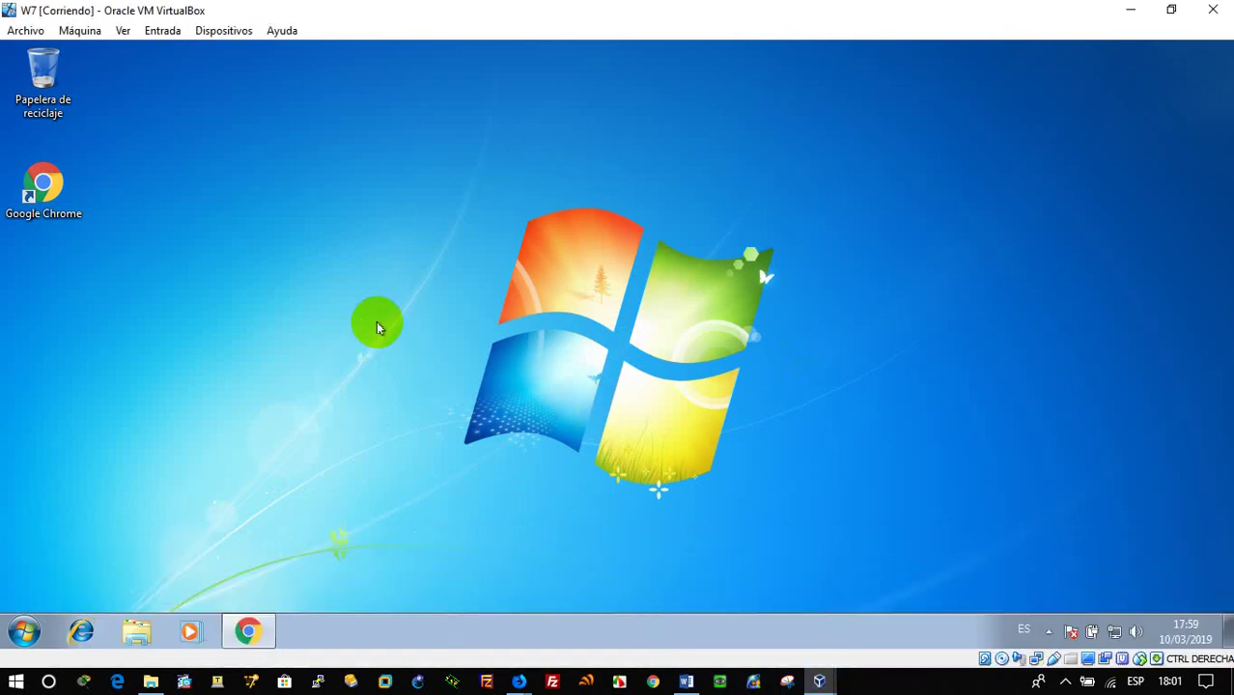
{"action": "left_click", "coordinate": [250, 630]}
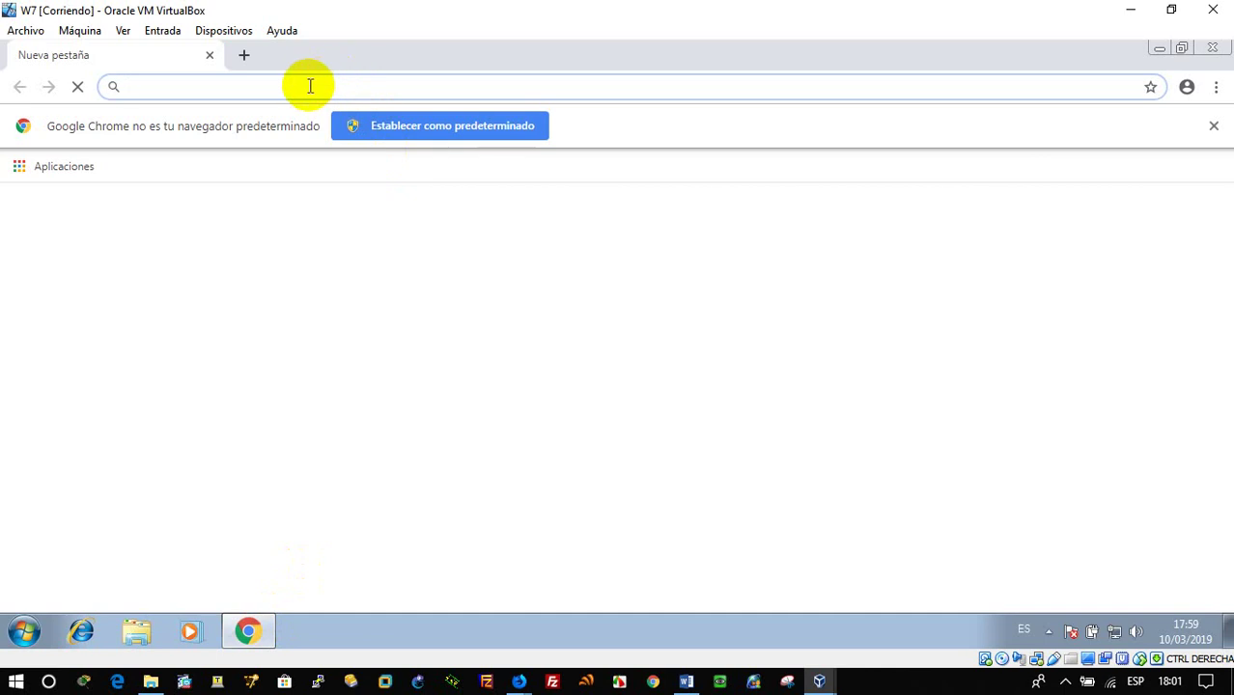
{"action": "type", "text": "fa"}
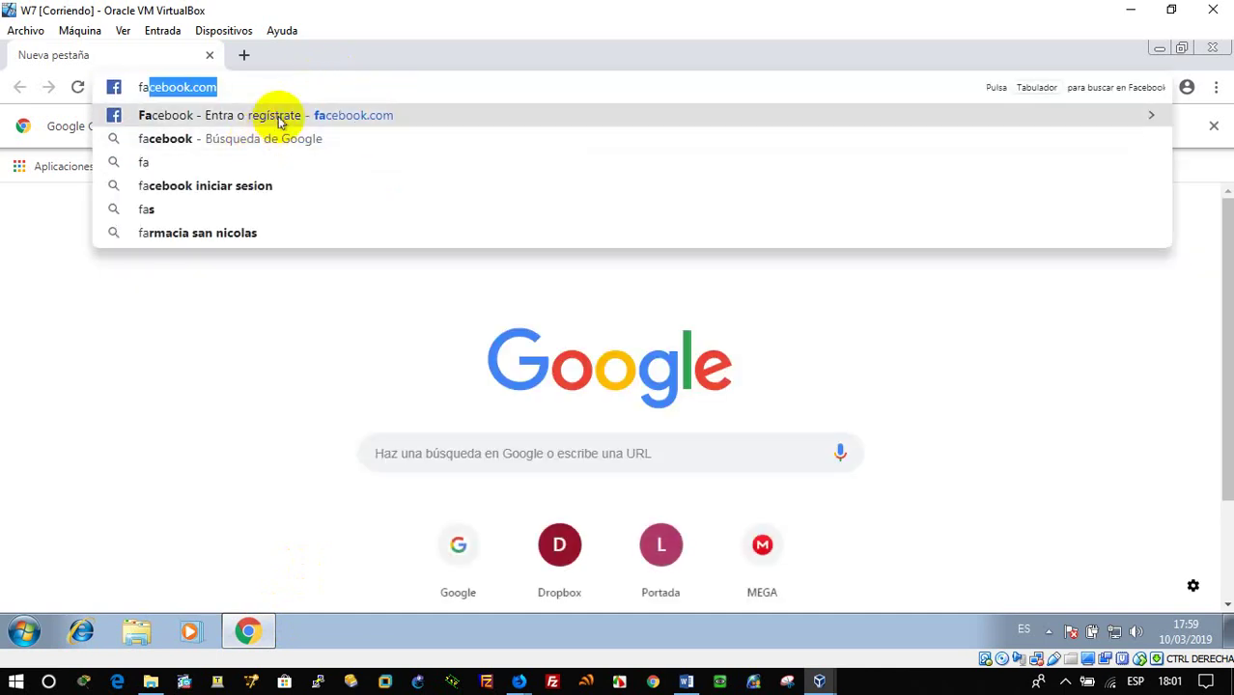
{"action": "left_click", "coordinate": [278, 119]}
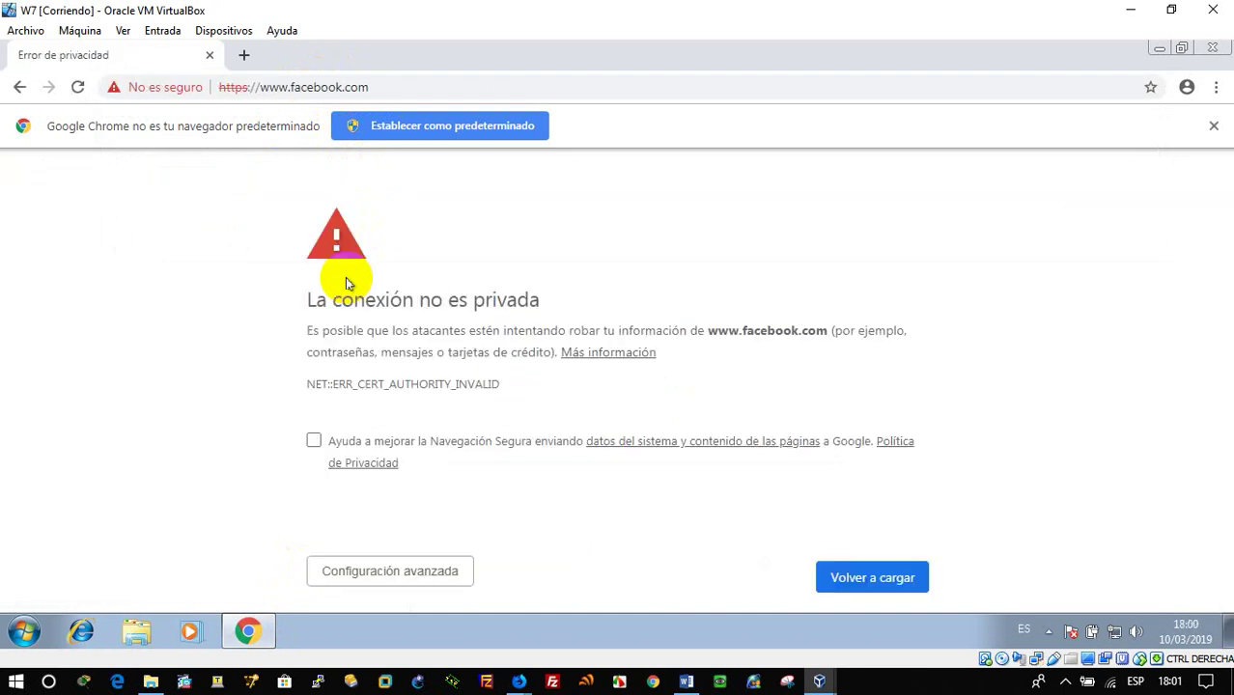
Load the Yahoo website in a new Chrome tab to test access to it.
{"action": "left_click", "coordinate": [247, 55]}
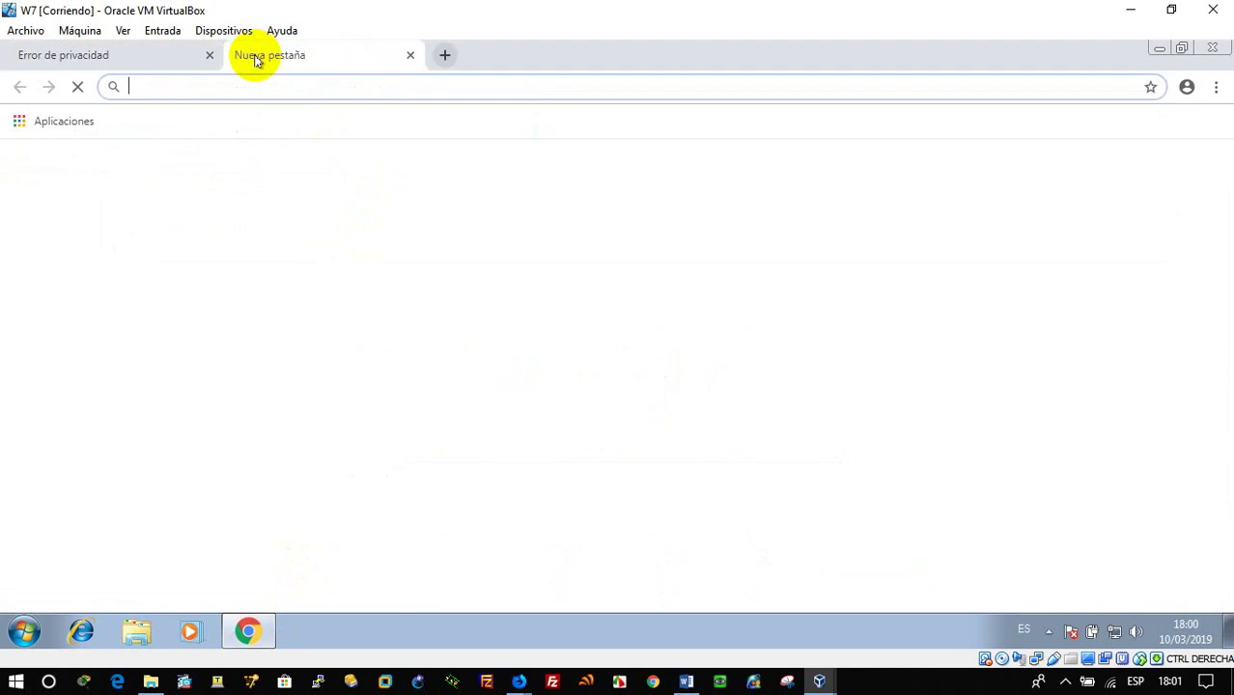
{"action": "type", "text": "yah"}
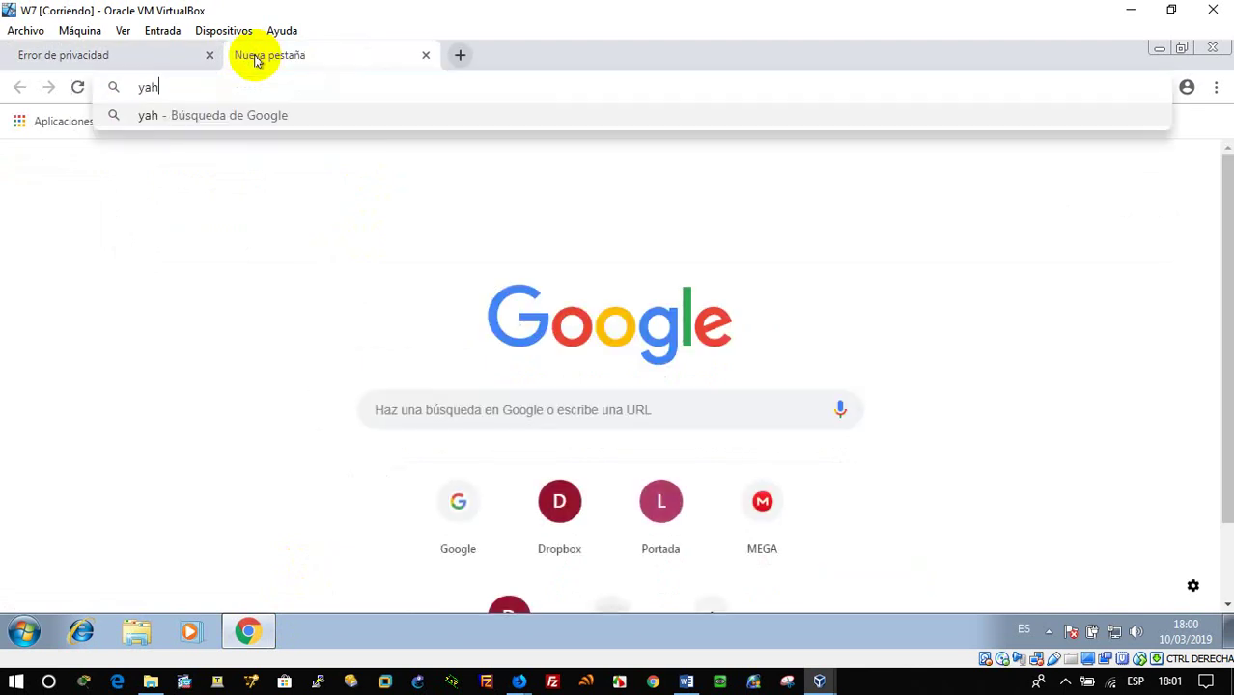
{"action": "type", "text": "oo"}
{"action": "key", "text": "ctrl+Return"}
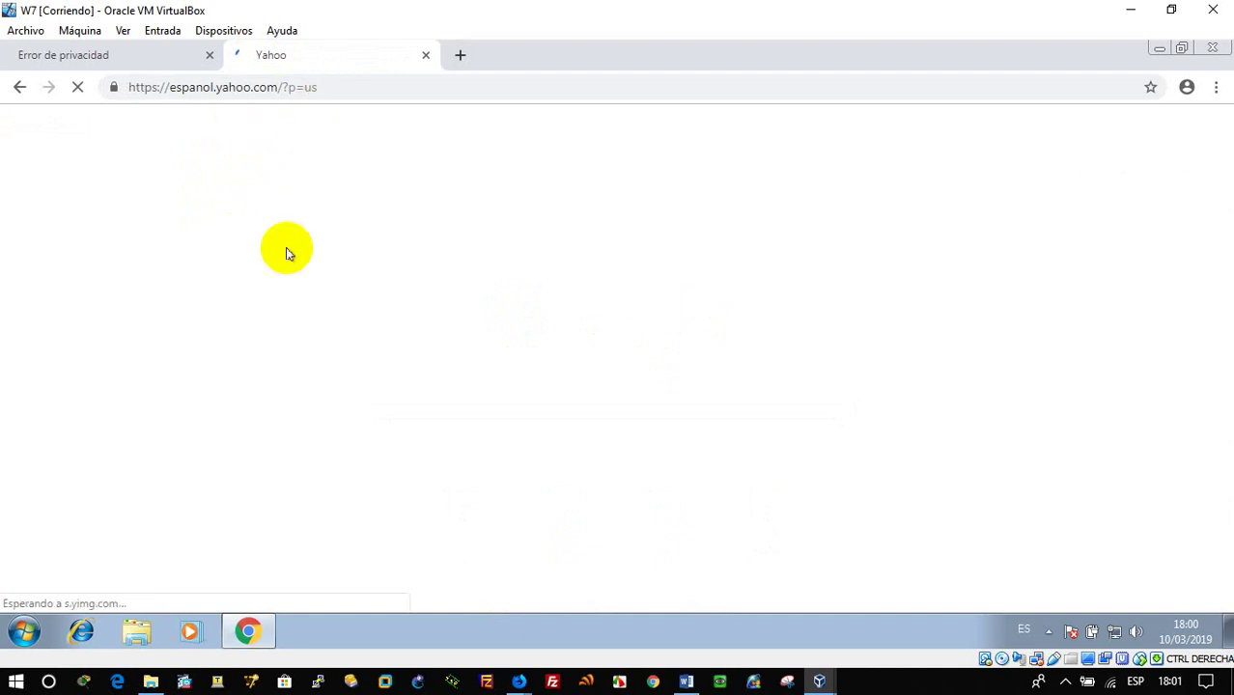
Search for "xxx" in another tab and open the ipornovideos.xxx result to test adult-content blocking.
{"action": "left_click", "coordinate": [459, 55]}
{"action": "type", "text": "xxx"}
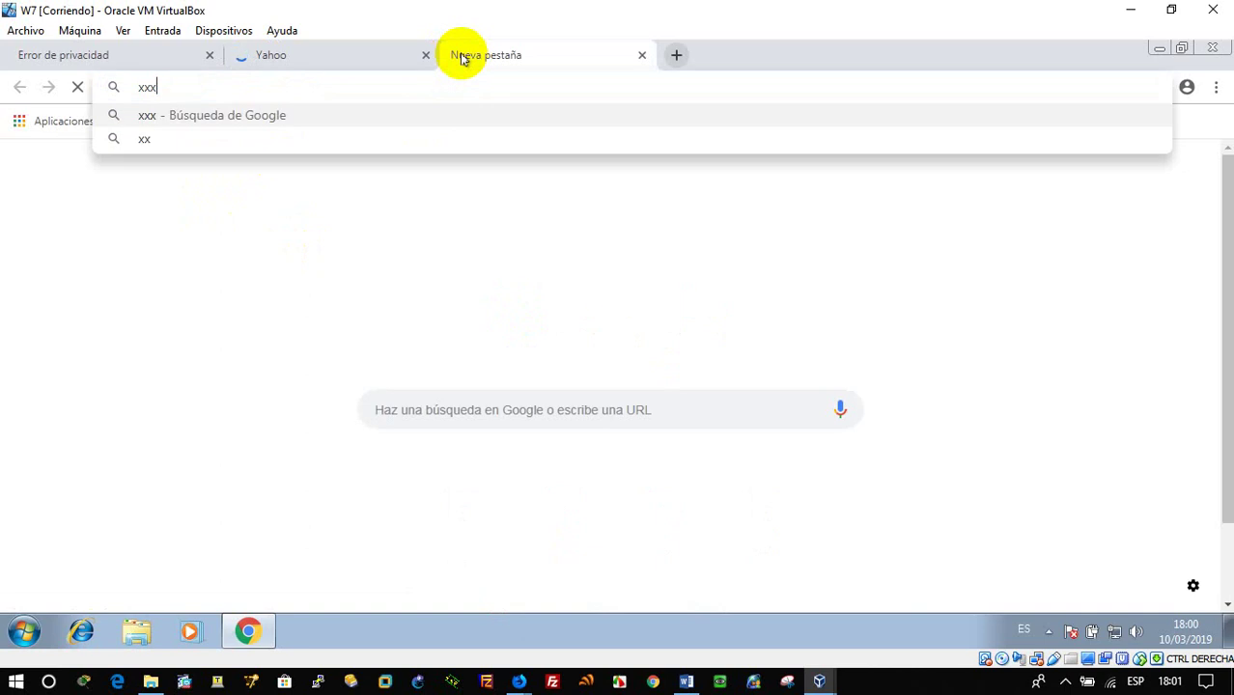
{"action": "key", "text": "Return"}
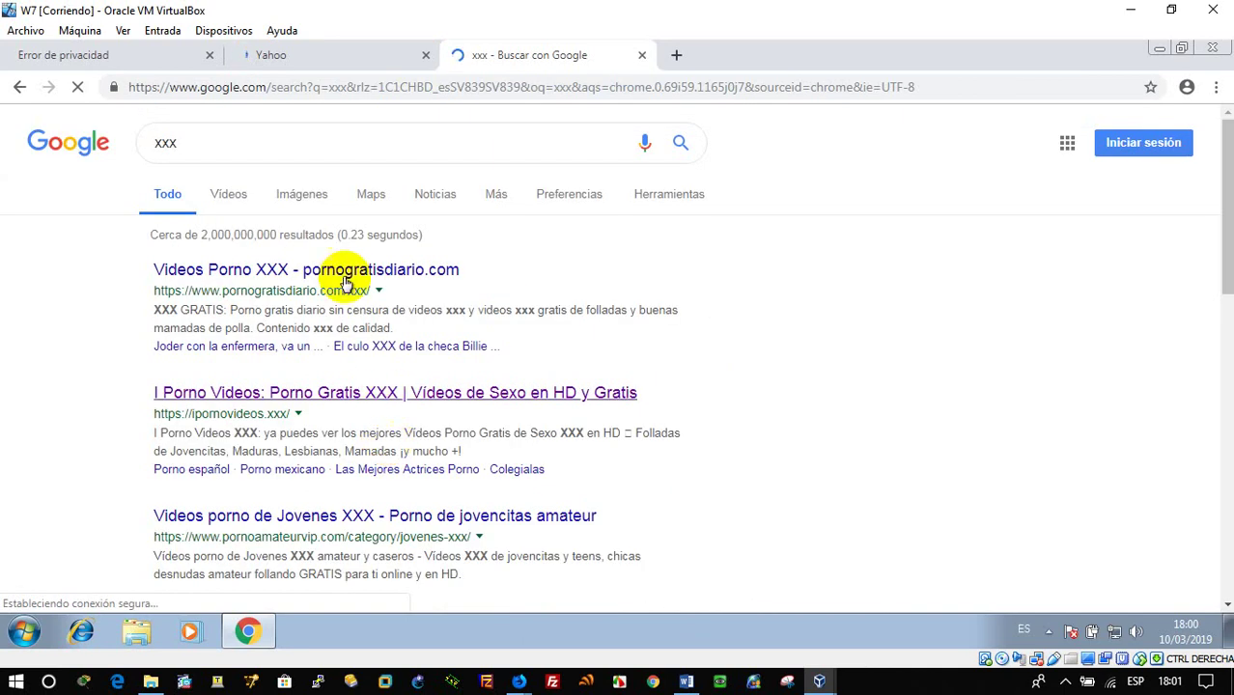
{"action": "left_click", "coordinate": [252, 396]}
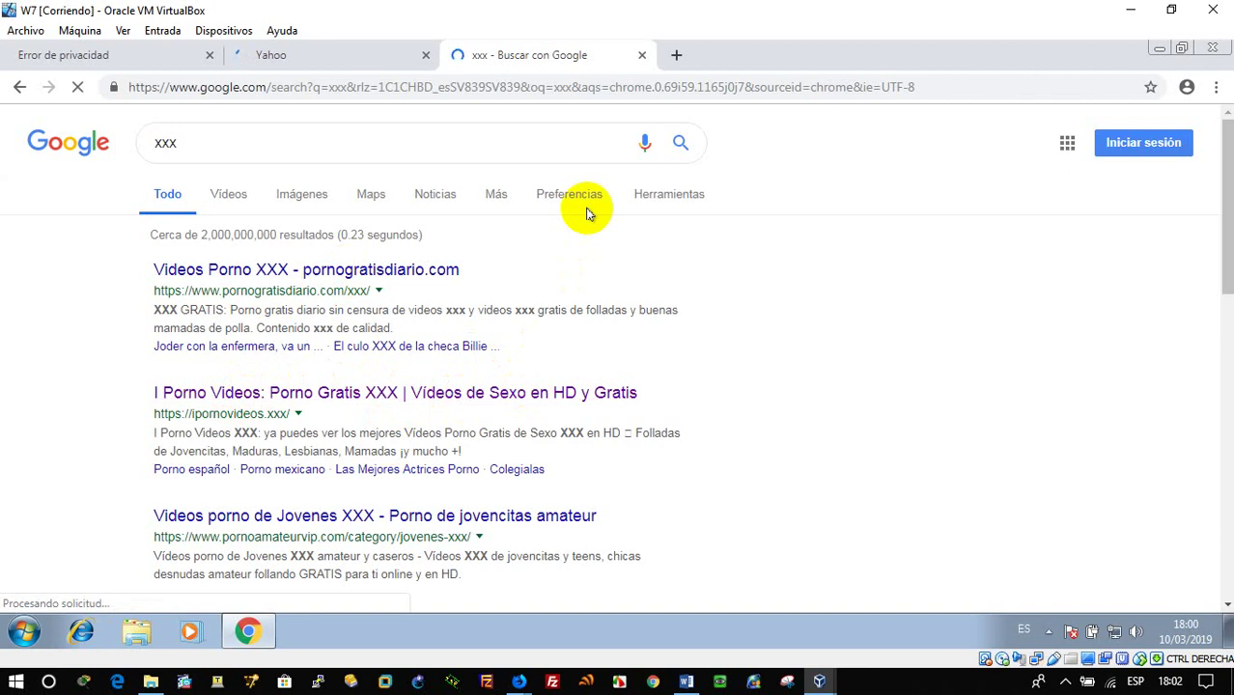
Switch to the W7 clonar virtual machine, search for "office 365" in Chrome and open the office.com result to test access.
{"action": "left_click", "coordinate": [819, 682]}
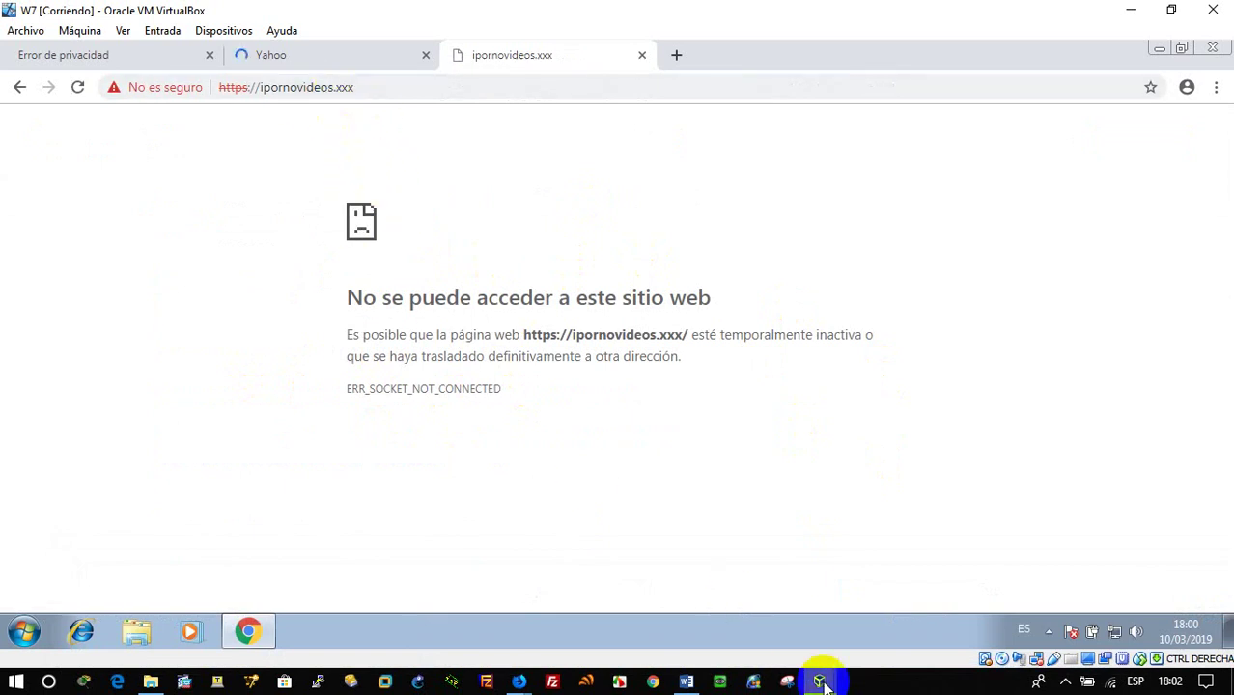
{"action": "mouse_move", "coordinate": [822, 683]}
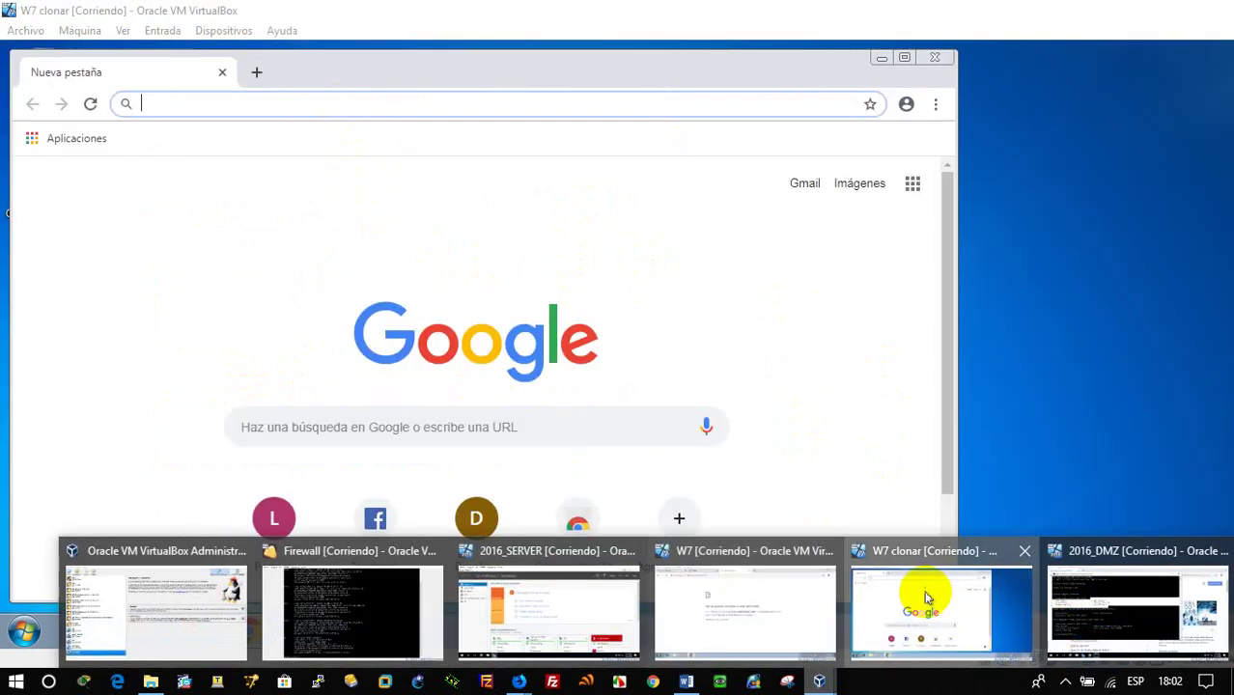
{"action": "left_click", "coordinate": [926, 588]}
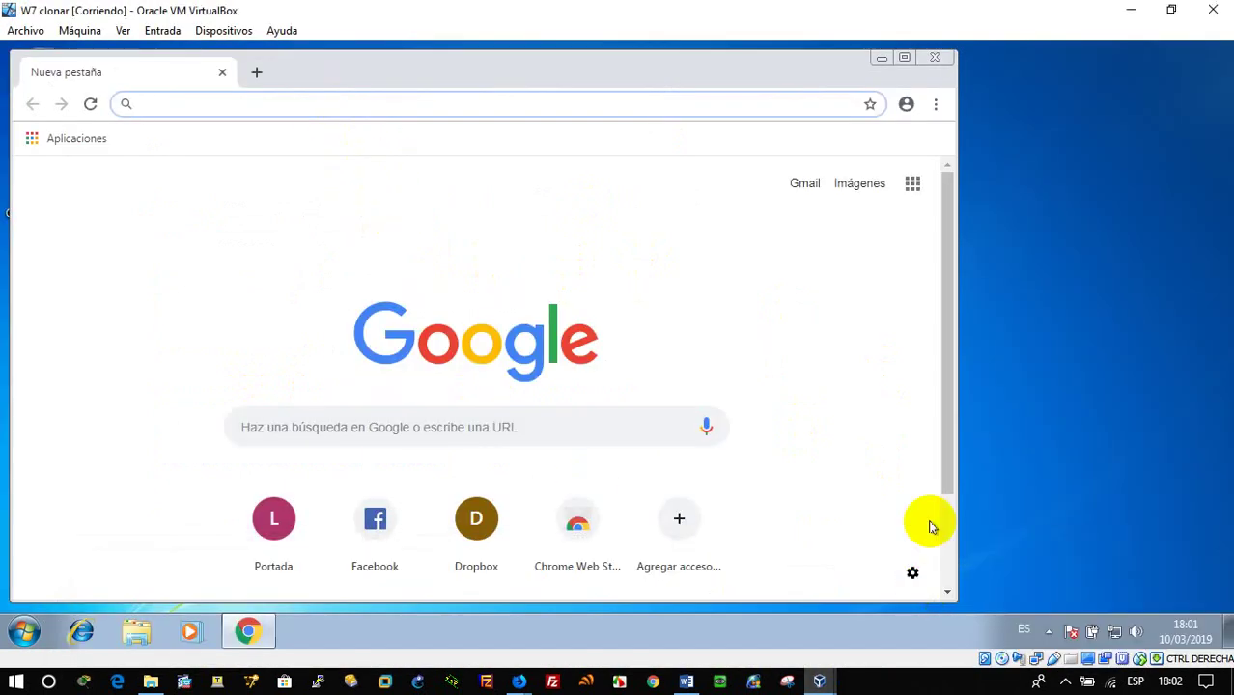
{"action": "left_click", "coordinate": [453, 107]}
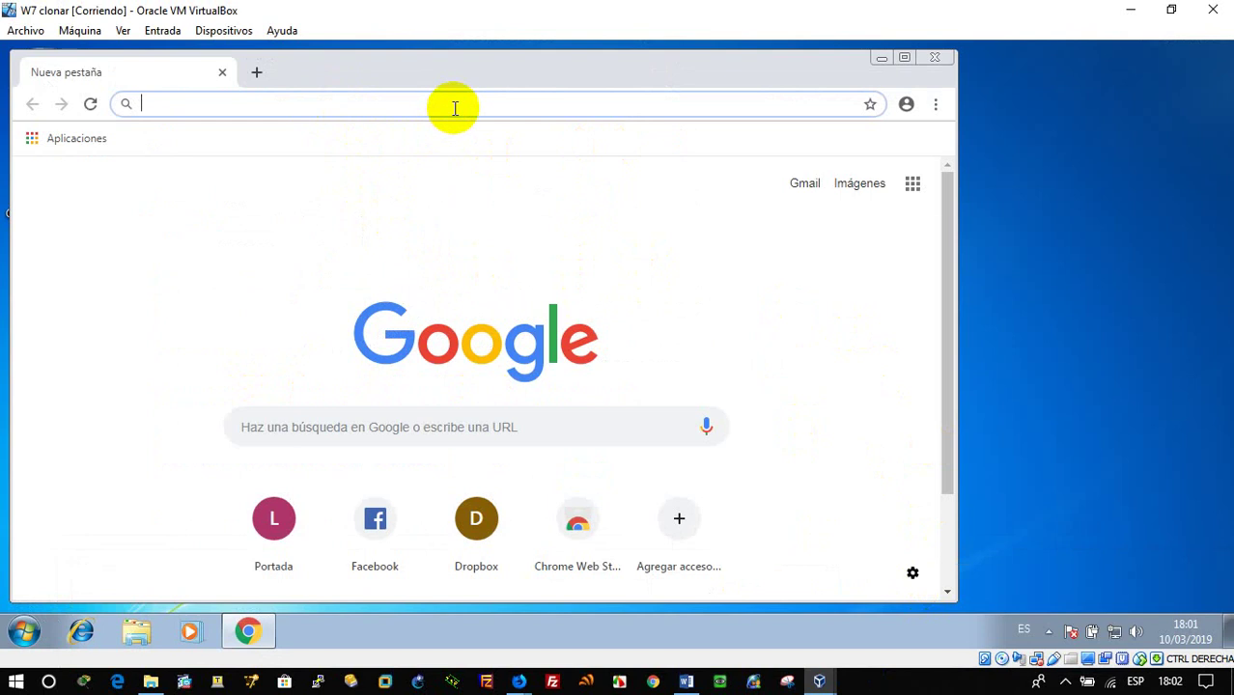
{"action": "type", "text": "office"}
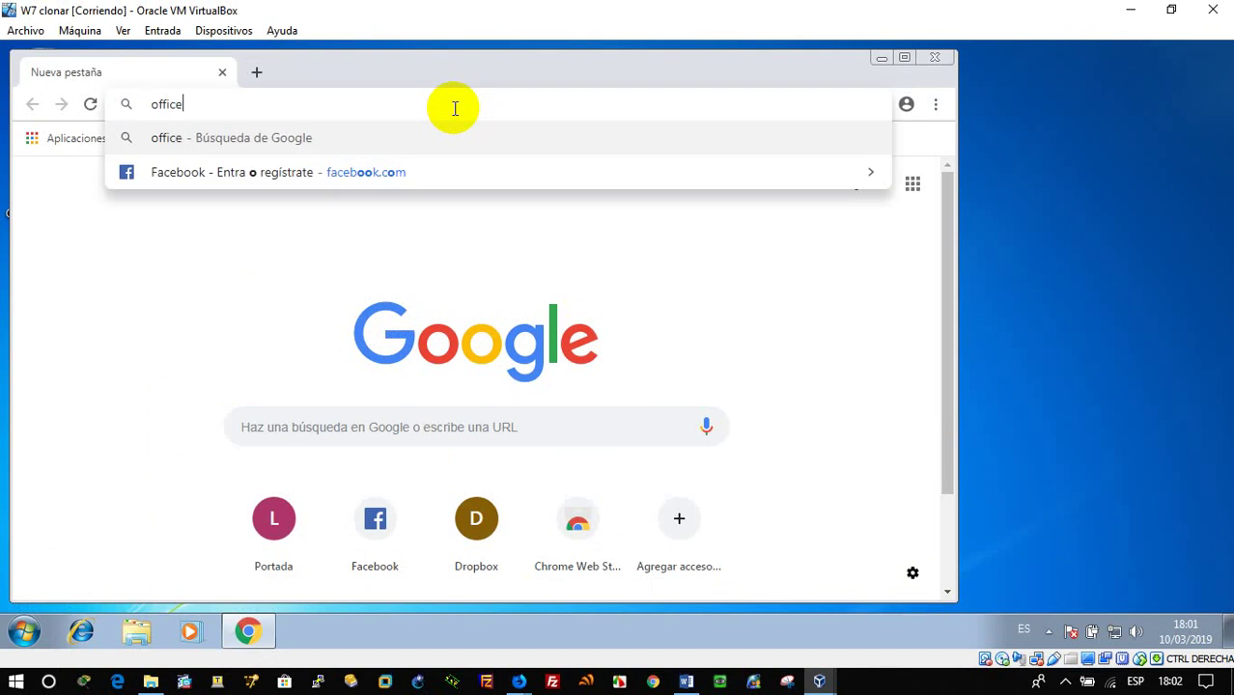
{"action": "key", "text": "Down"}
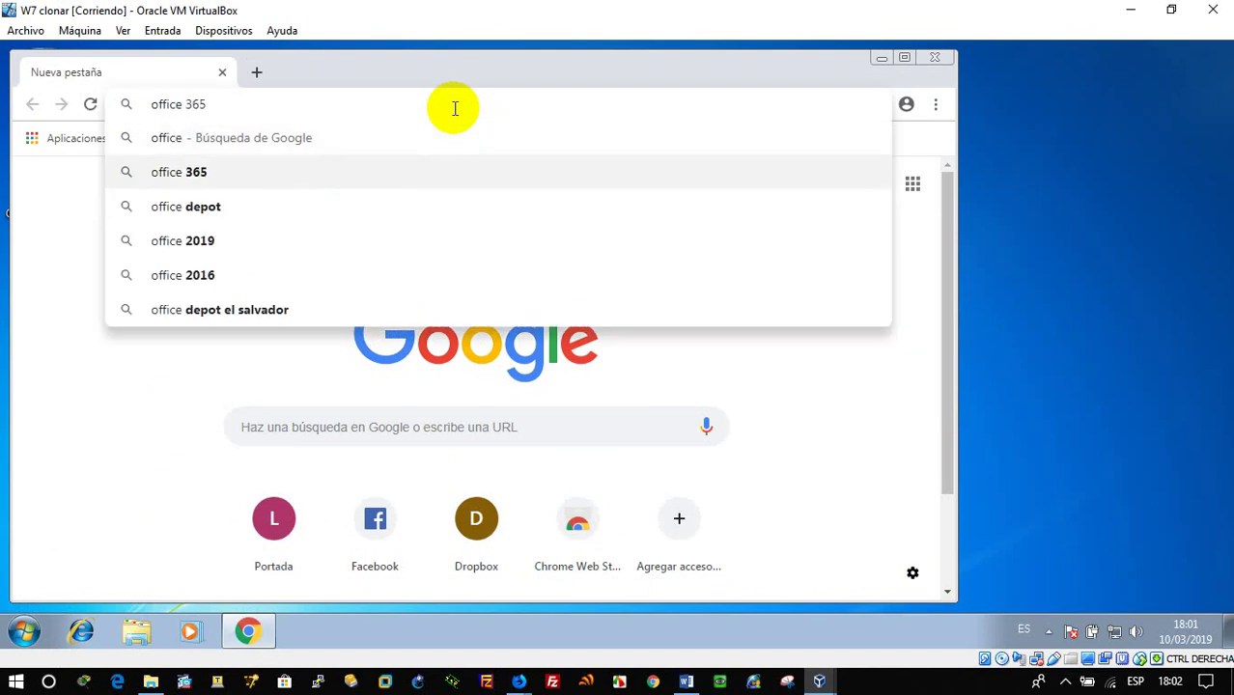
{"action": "key", "text": "Return"}
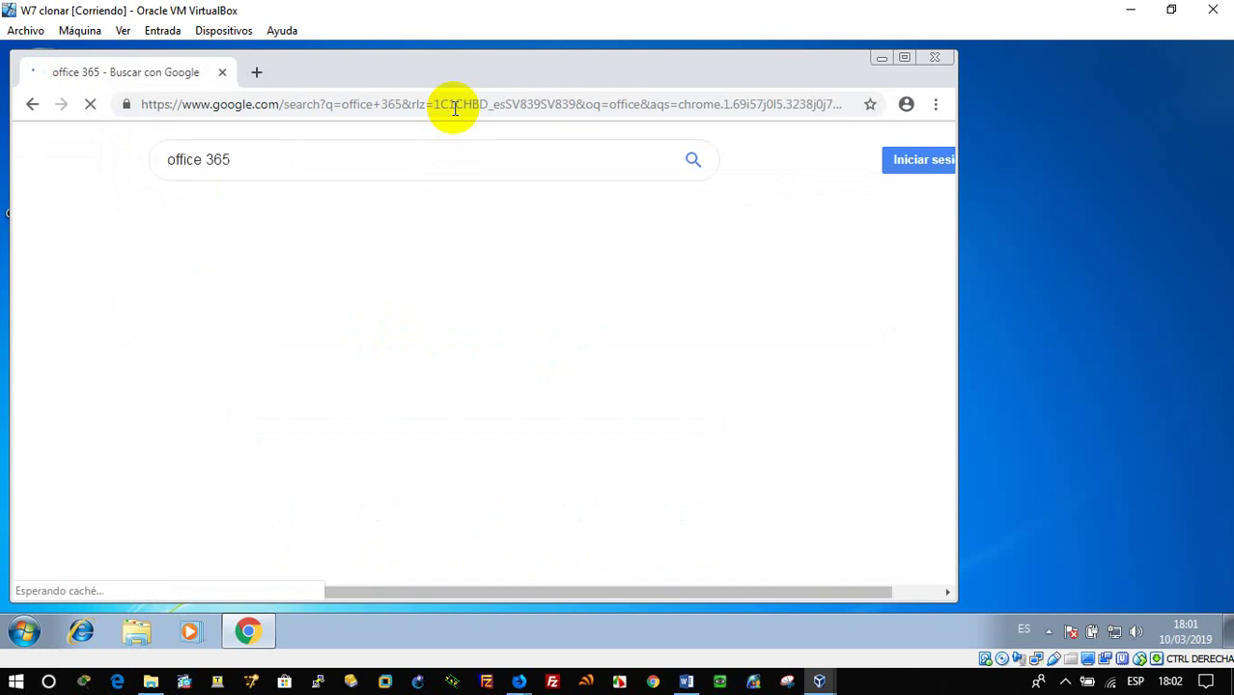
{"action": "left_click", "coordinate": [270, 295]}
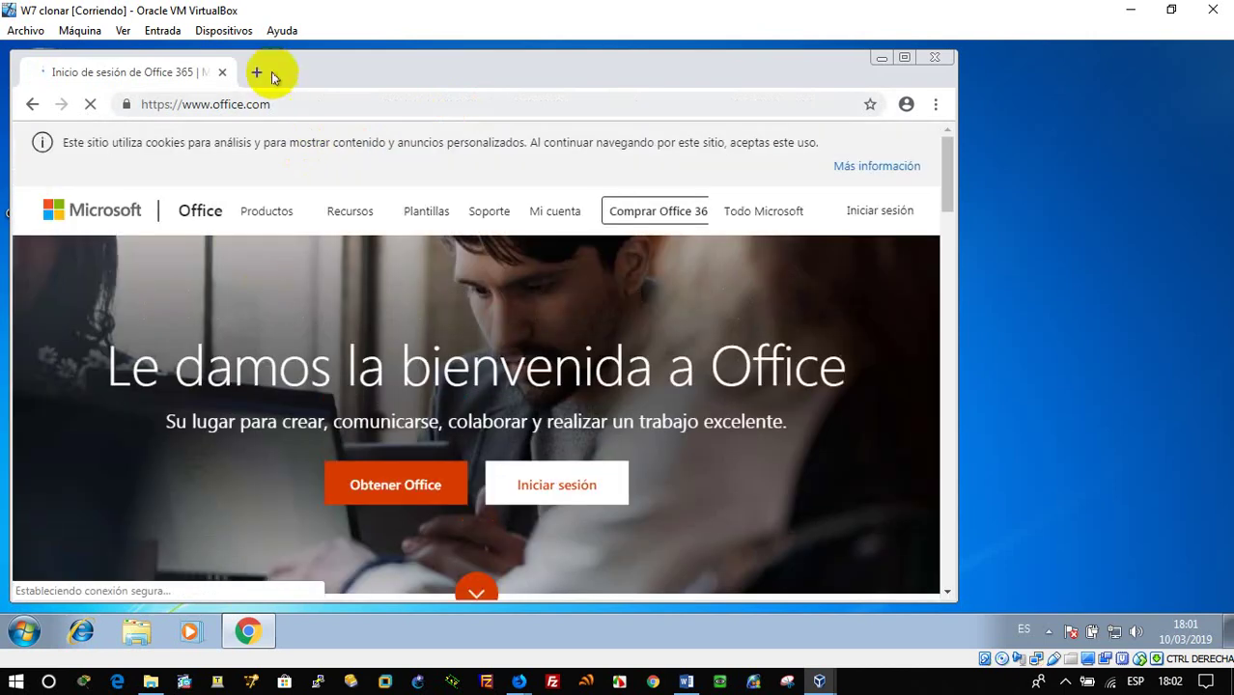
Load mega.nz in a new Chrome tab to test access to the file-storage site.
{"action": "left_click", "coordinate": [257, 72]}
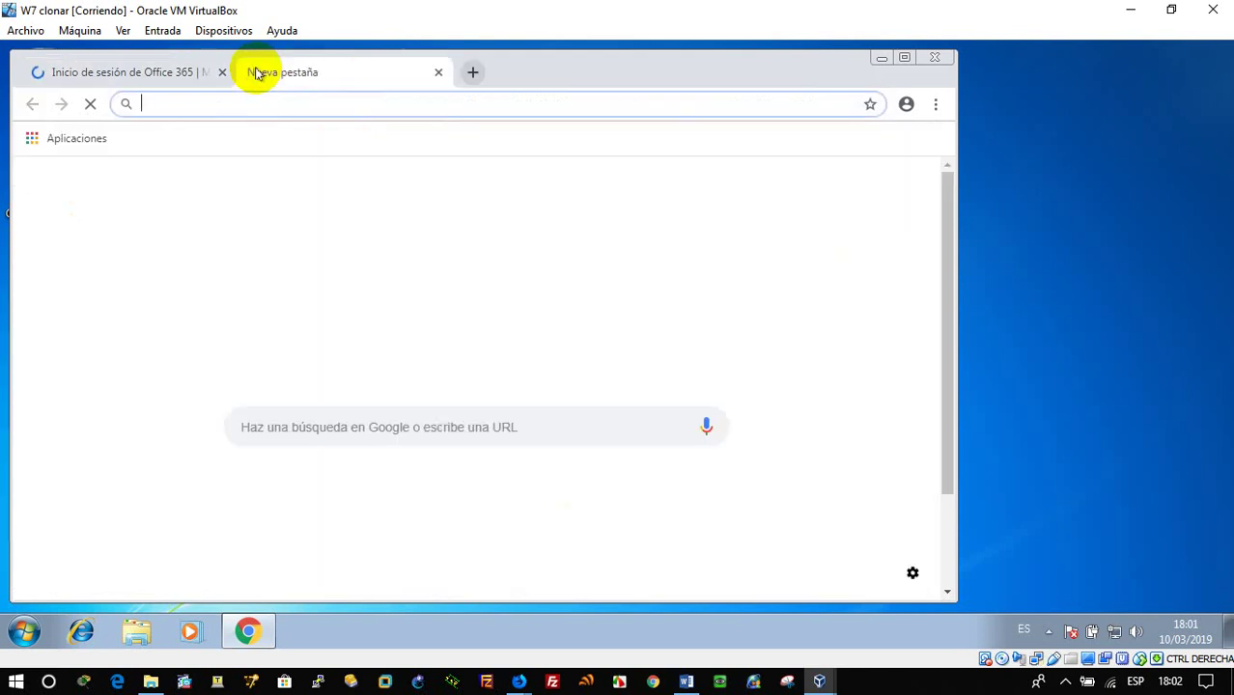
{"action": "type", "text": "mega"}
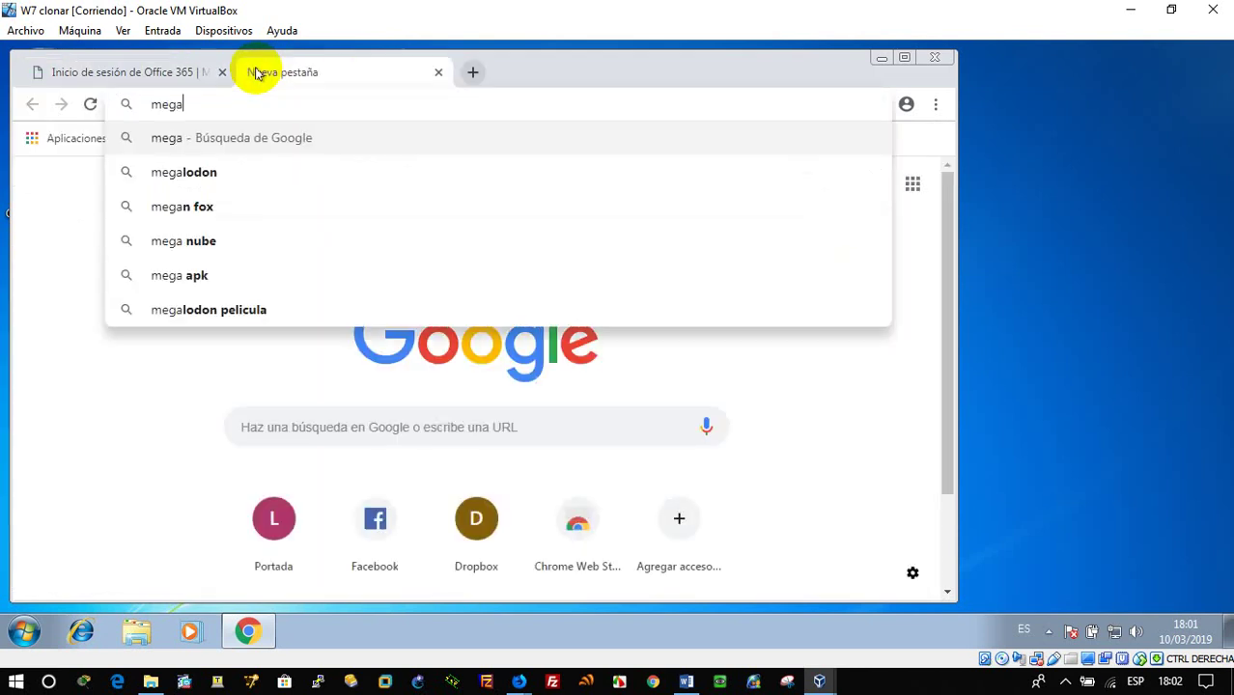
{"action": "type", "text": "-"}
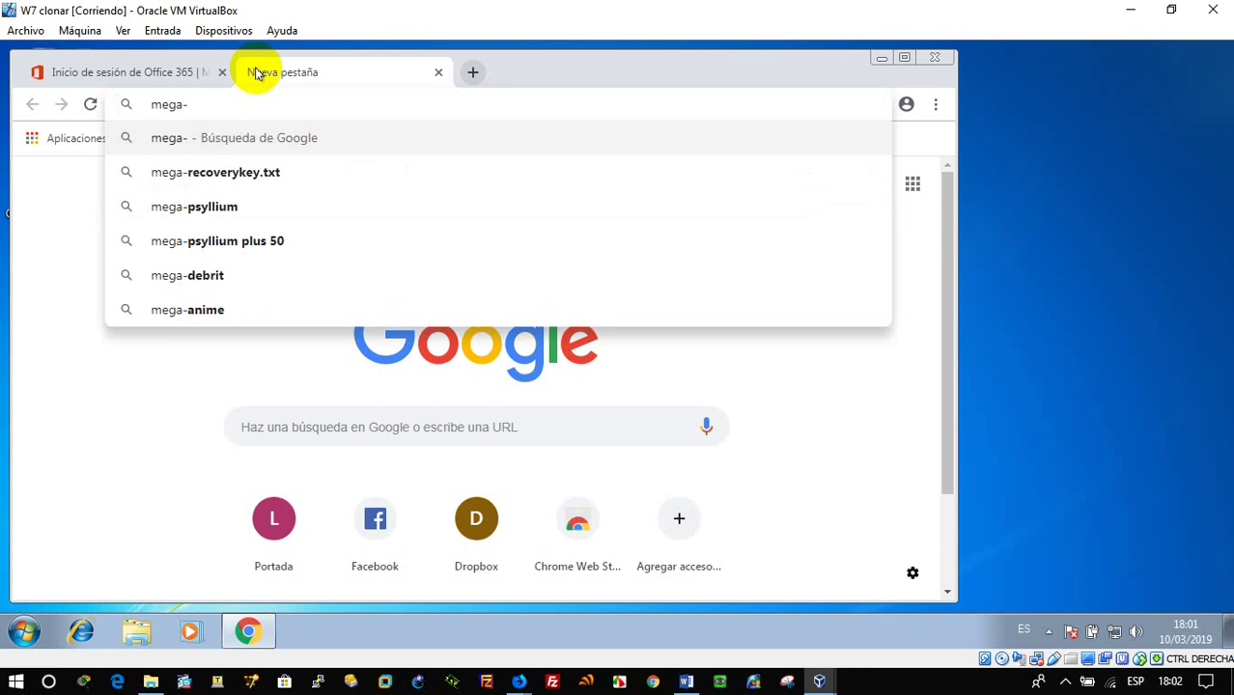
{"action": "key", "text": "BackSpace"}
{"action": "type", "text": ".nz"}
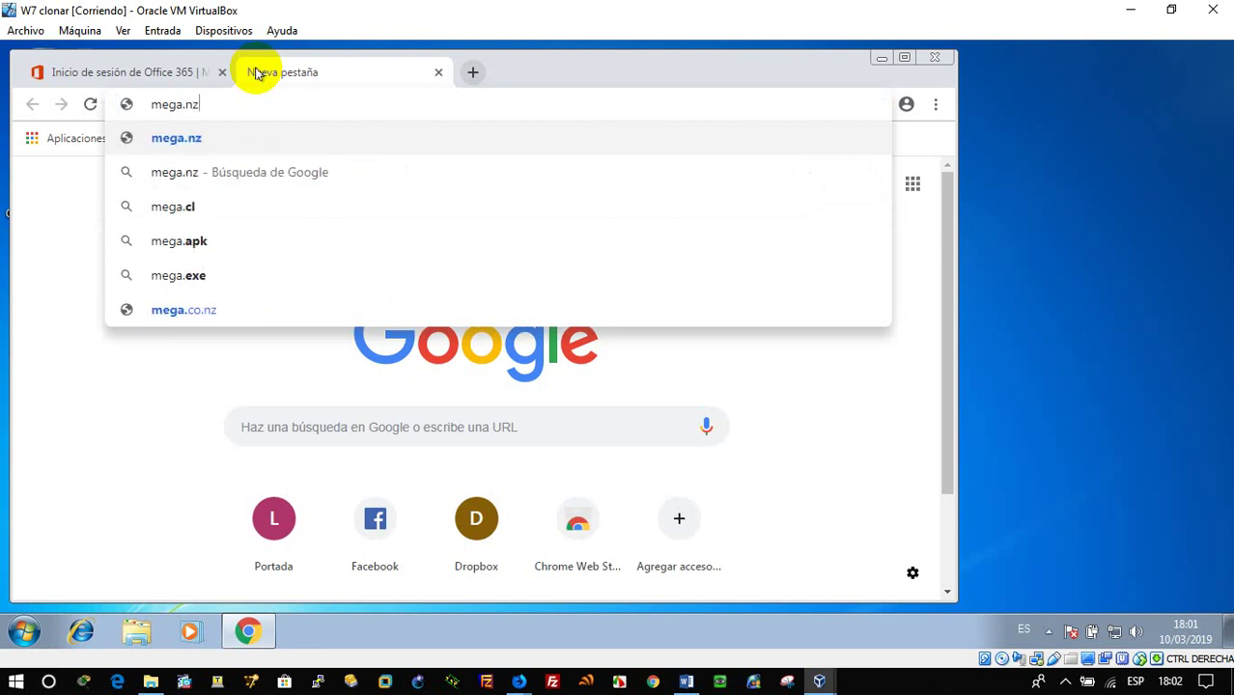
{"action": "key", "text": "Return"}
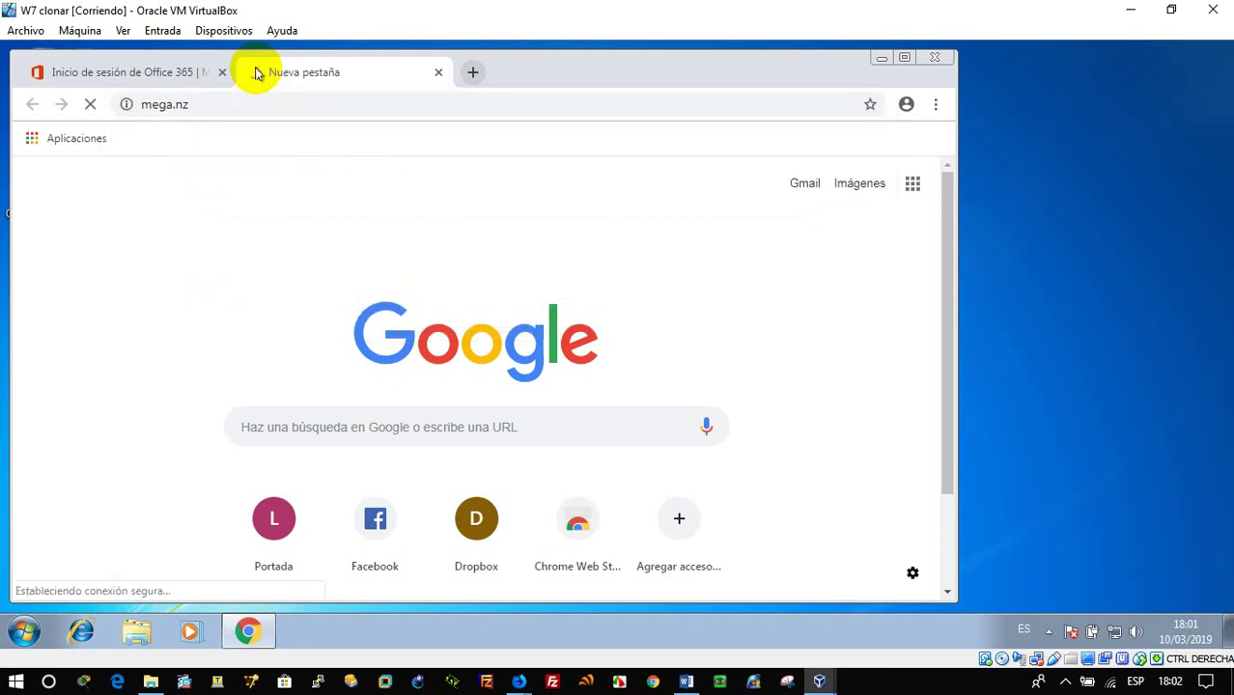
{"action": "left_click", "coordinate": [153, 79]}
{"action": "left_click", "coordinate": [282, 77]}
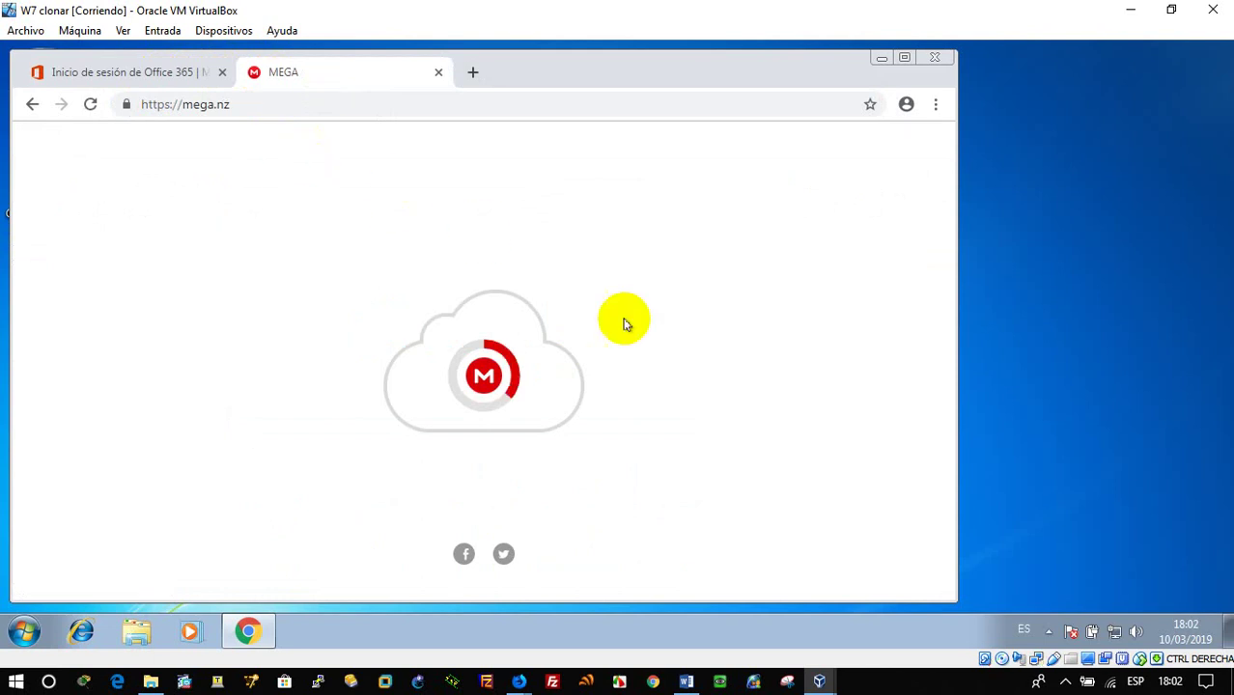
Switch to the Sophos WebAdmin window in Firefox and review the web filter actions list.
{"action": "mouse_move", "coordinate": [819, 687]}
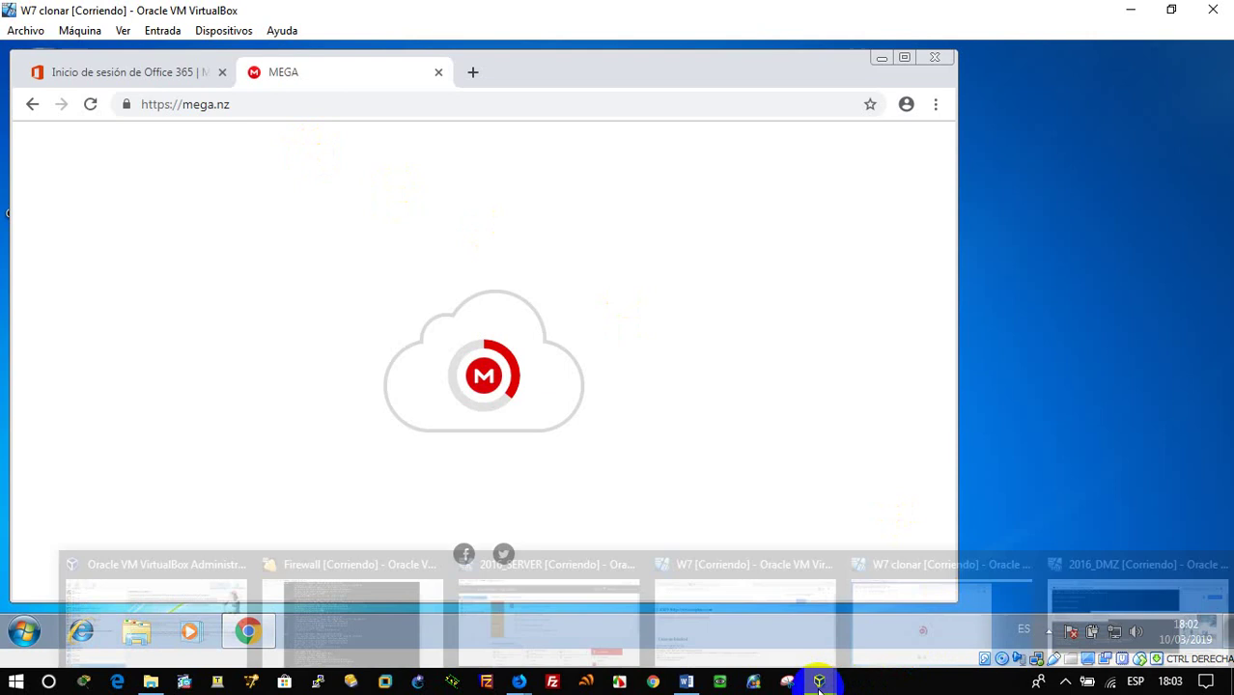
{"action": "mouse_move", "coordinate": [518, 682]}
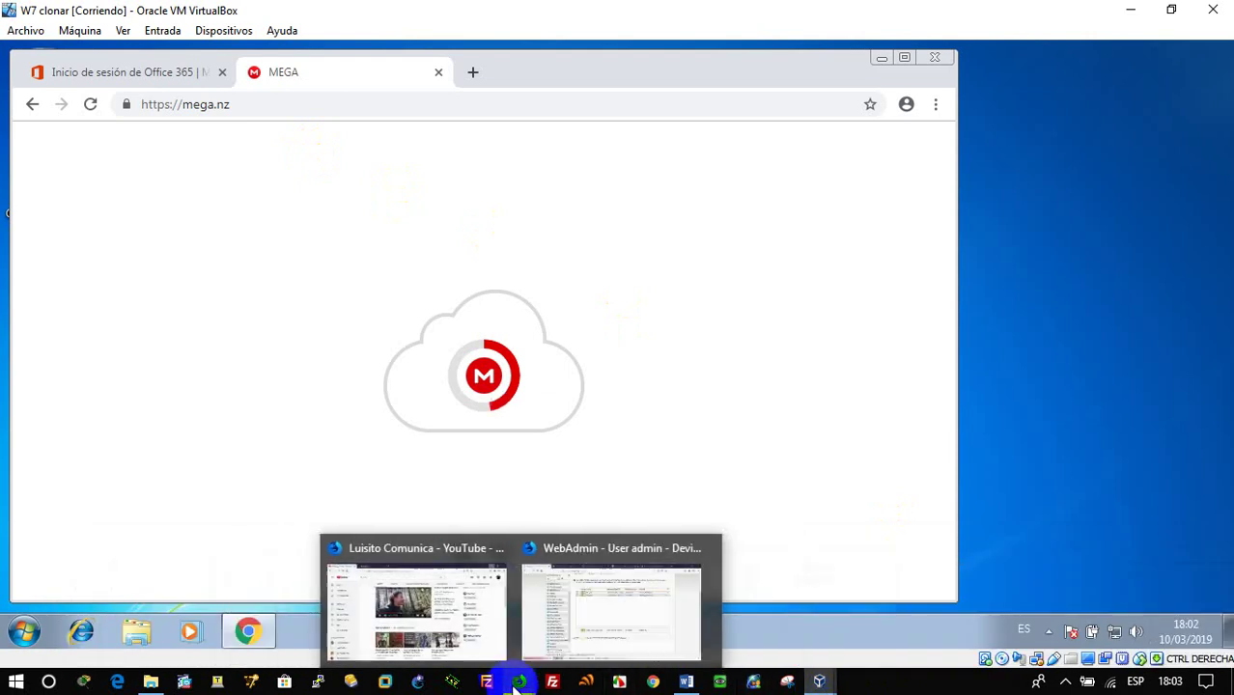
{"action": "left_click", "coordinate": [632, 617]}
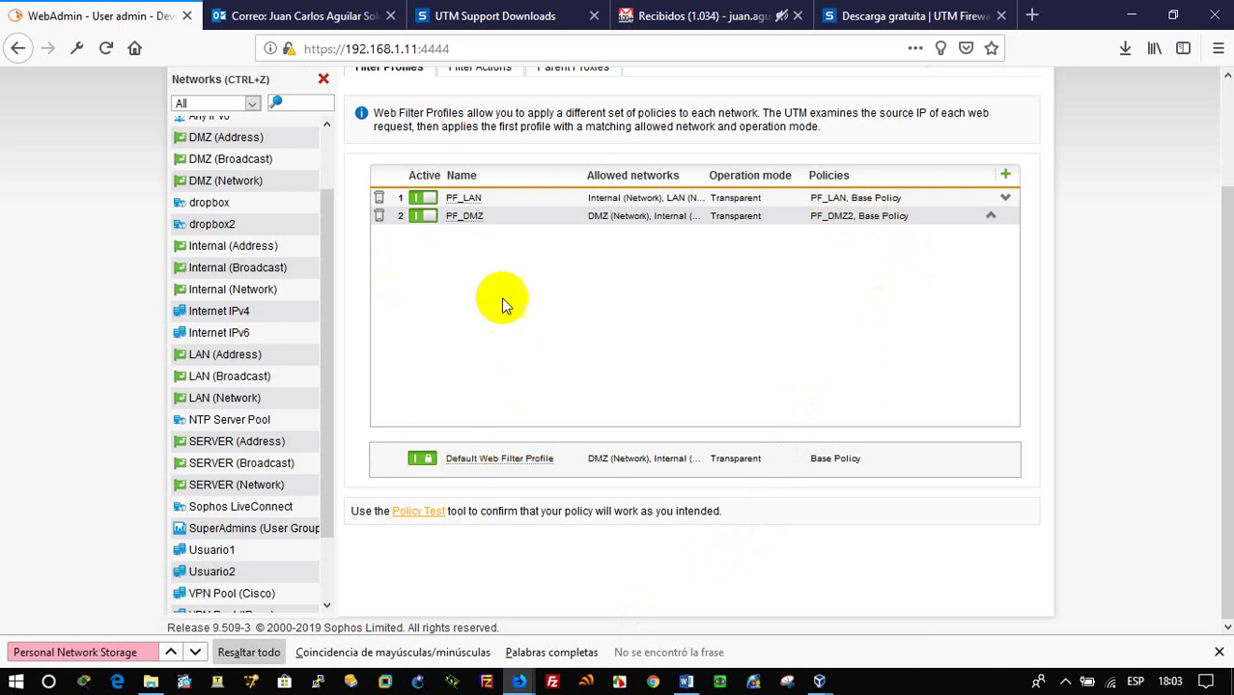
{"action": "scroll", "coordinate": [481, 283], "scroll_direction": "up", "scroll_amount": 2}
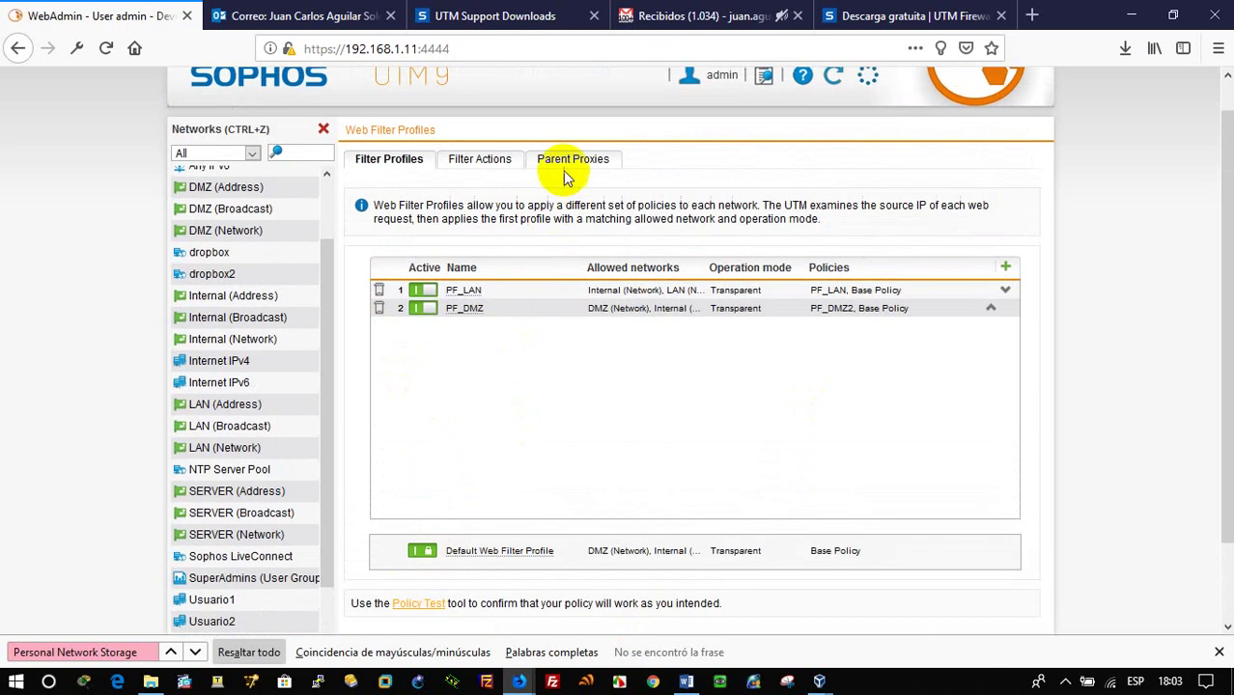
{"action": "left_click", "coordinate": [483, 164]}
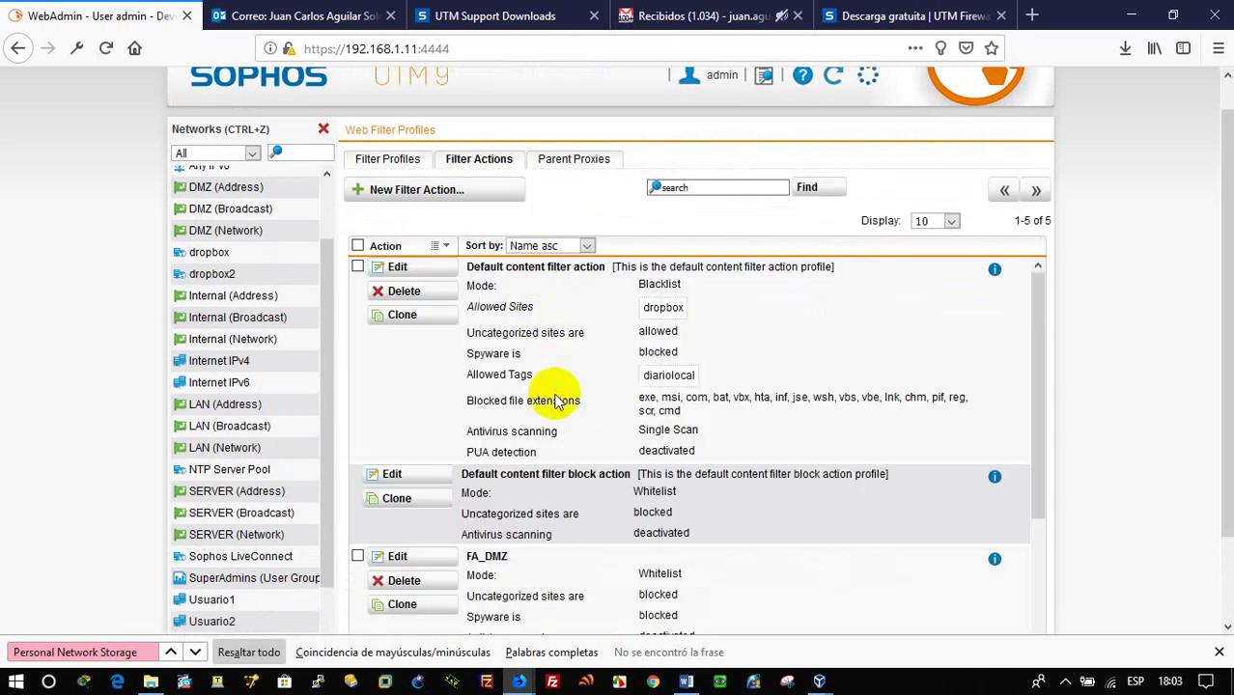
{"action": "scroll", "coordinate": [546, 453], "scroll_direction": "down", "scroll_amount": 2}
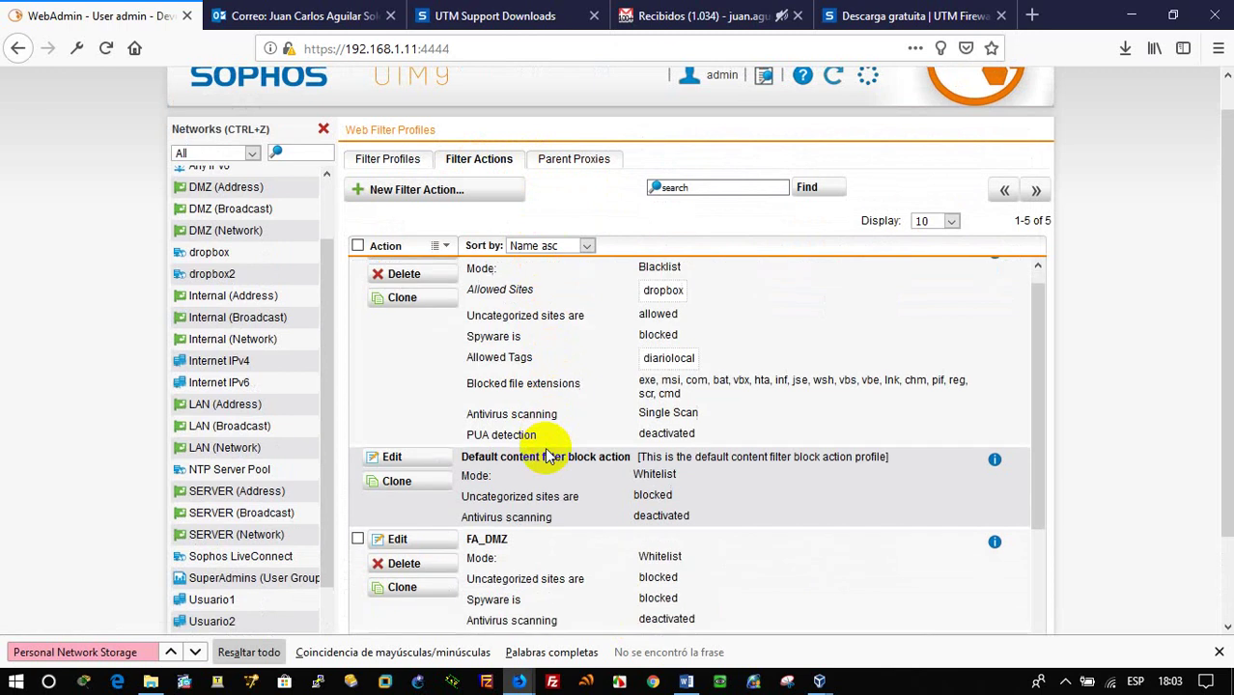
{"action": "scroll", "coordinate": [538, 512], "scroll_direction": "up", "scroll_amount": 2}
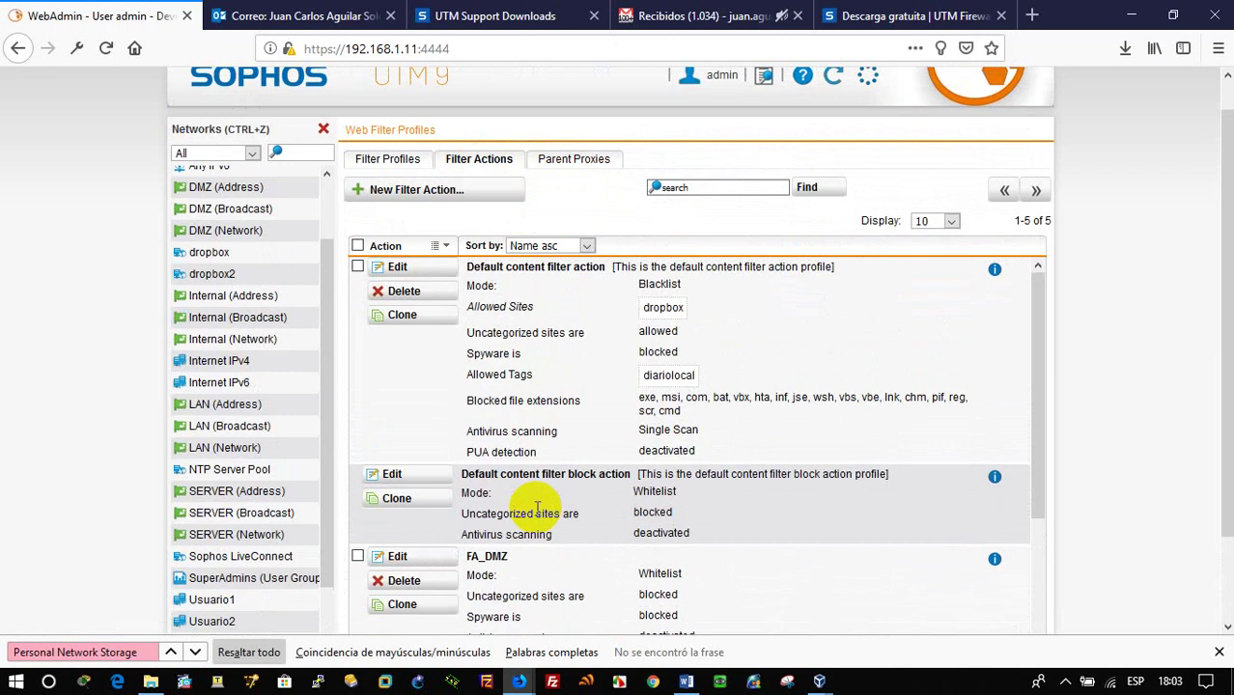
Close the Networks object list, look at the Filtering Options exceptions and return to Web Filter Profiles.
{"action": "left_click", "coordinate": [323, 128]}
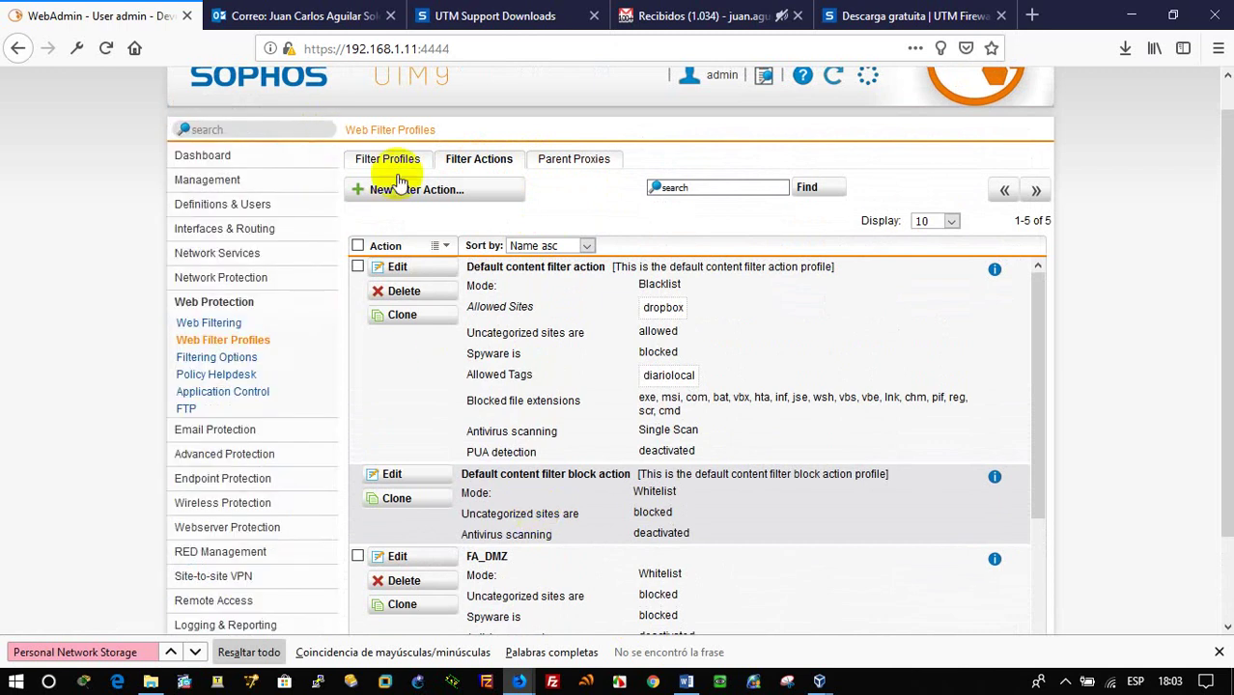
{"action": "left_click", "coordinate": [241, 359]}
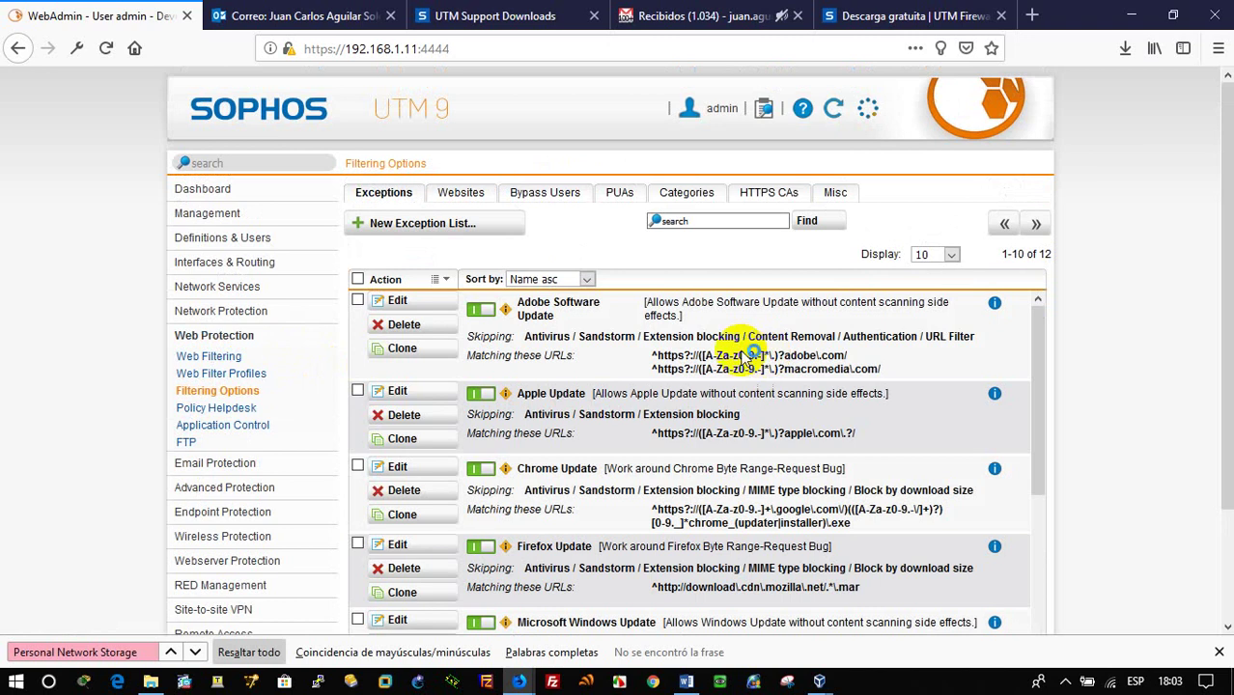
{"action": "left_click", "coordinate": [214, 378]}
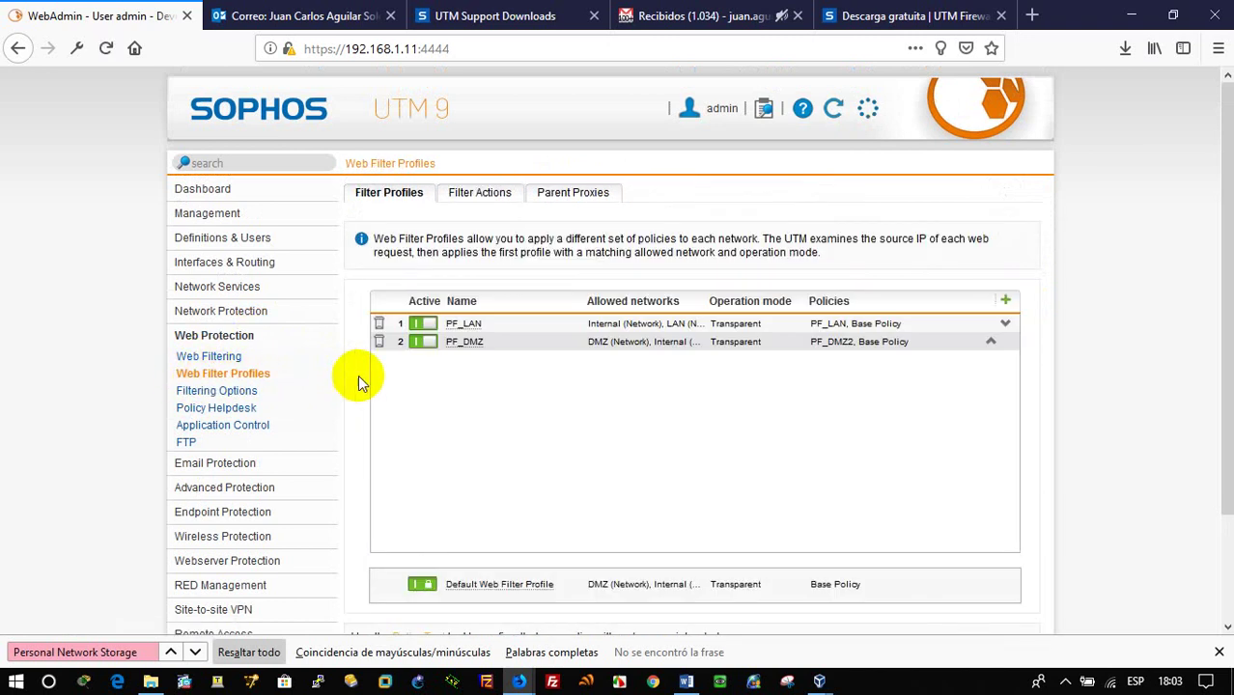
Inspect the category actions of the FA_DMZ2 filter action and close it without saving.
{"action": "left_click", "coordinate": [483, 195]}
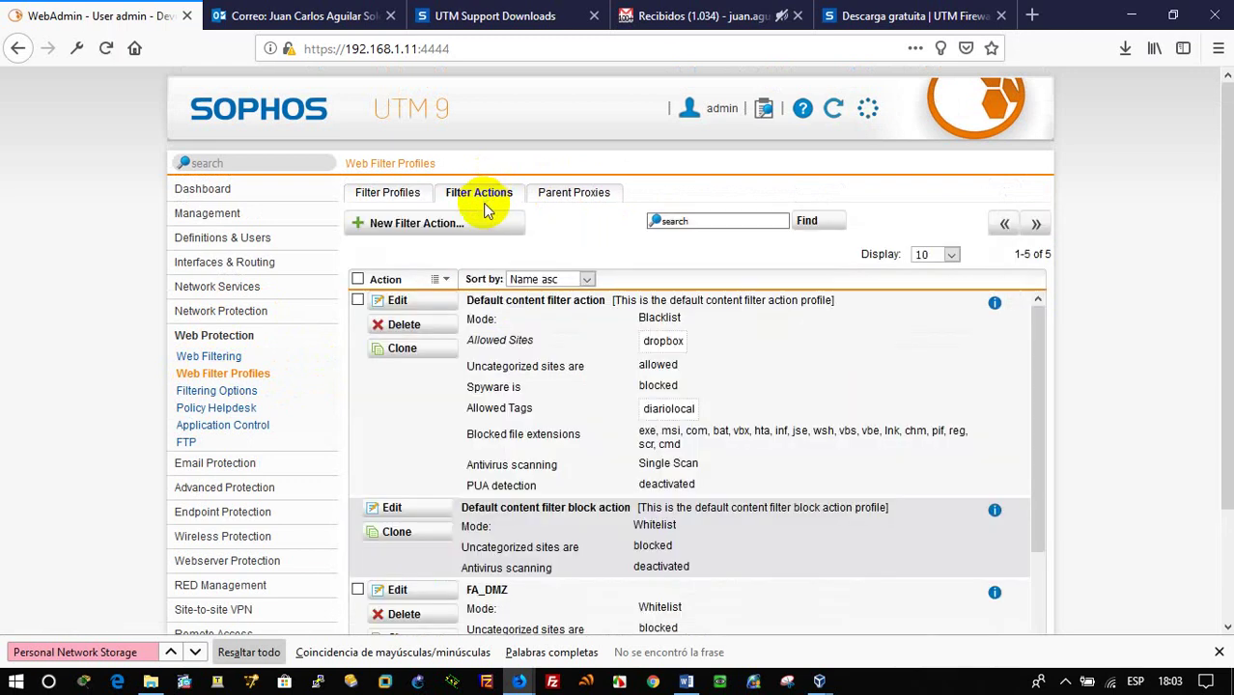
{"action": "scroll", "coordinate": [599, 553], "scroll_direction": "down", "scroll_amount": 3}
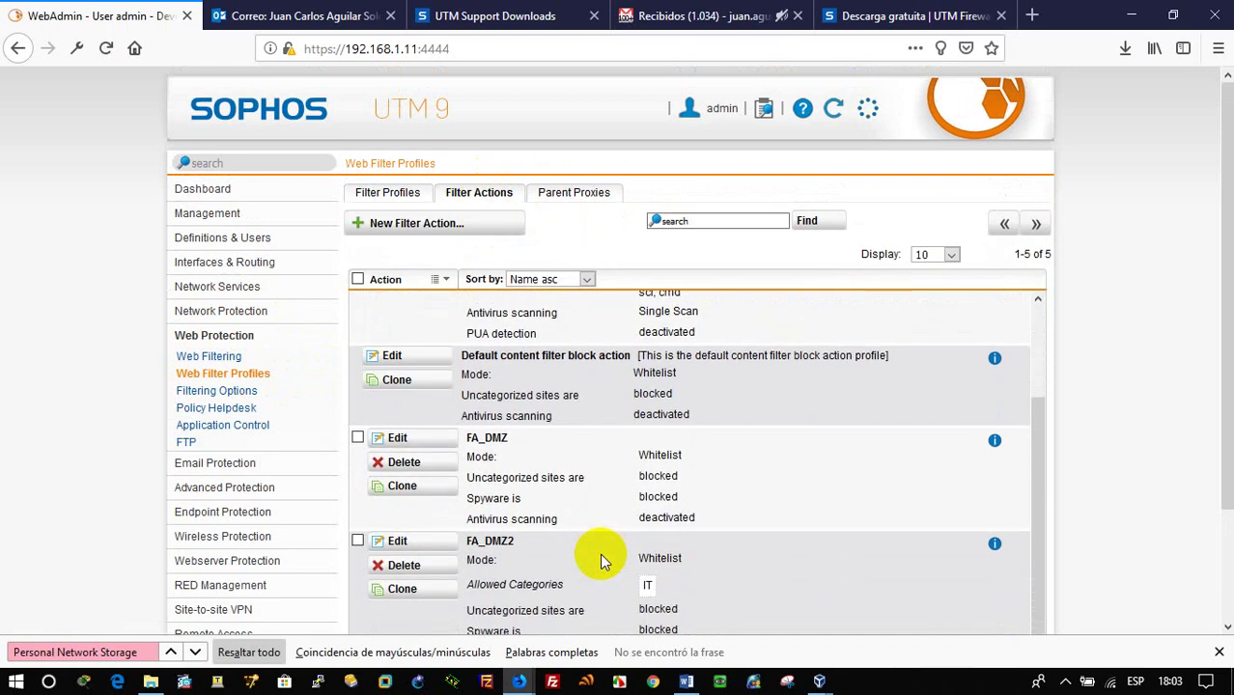
{"action": "scroll", "coordinate": [600, 553], "scroll_direction": "down", "scroll_amount": 2}
{"action": "scroll", "coordinate": [600, 553], "scroll_direction": "up", "scroll_amount": 1}
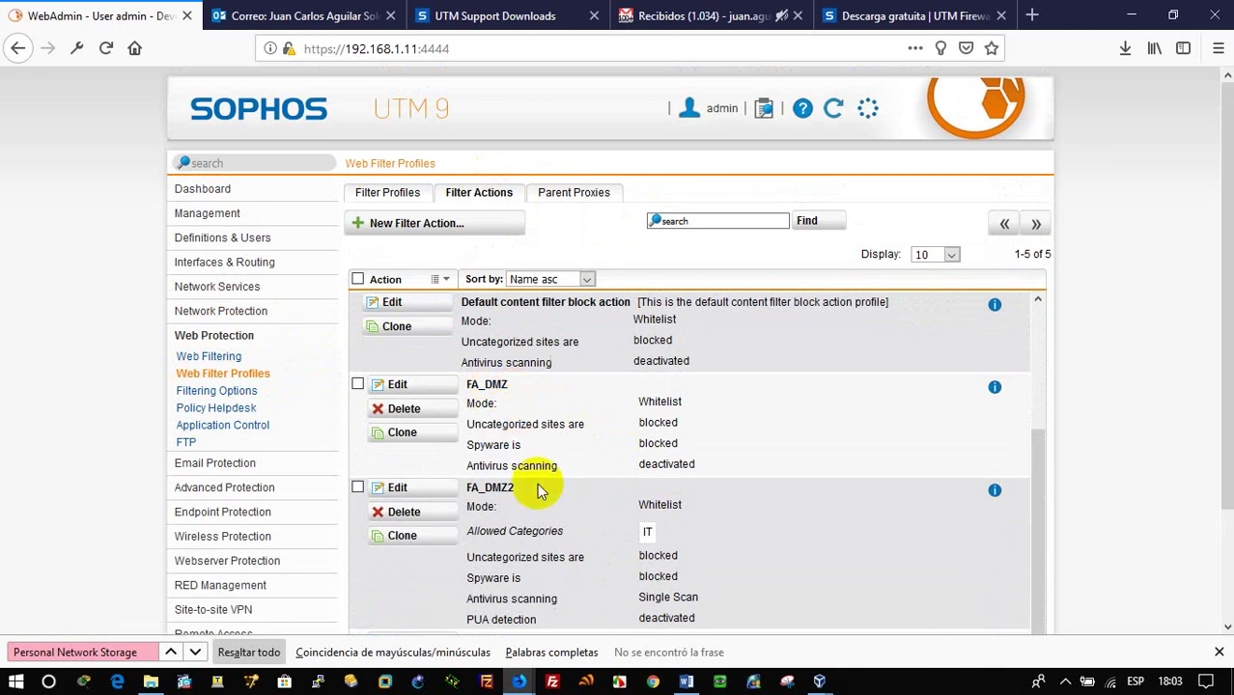
{"action": "scroll", "coordinate": [539, 504], "scroll_direction": "down", "scroll_amount": 1}
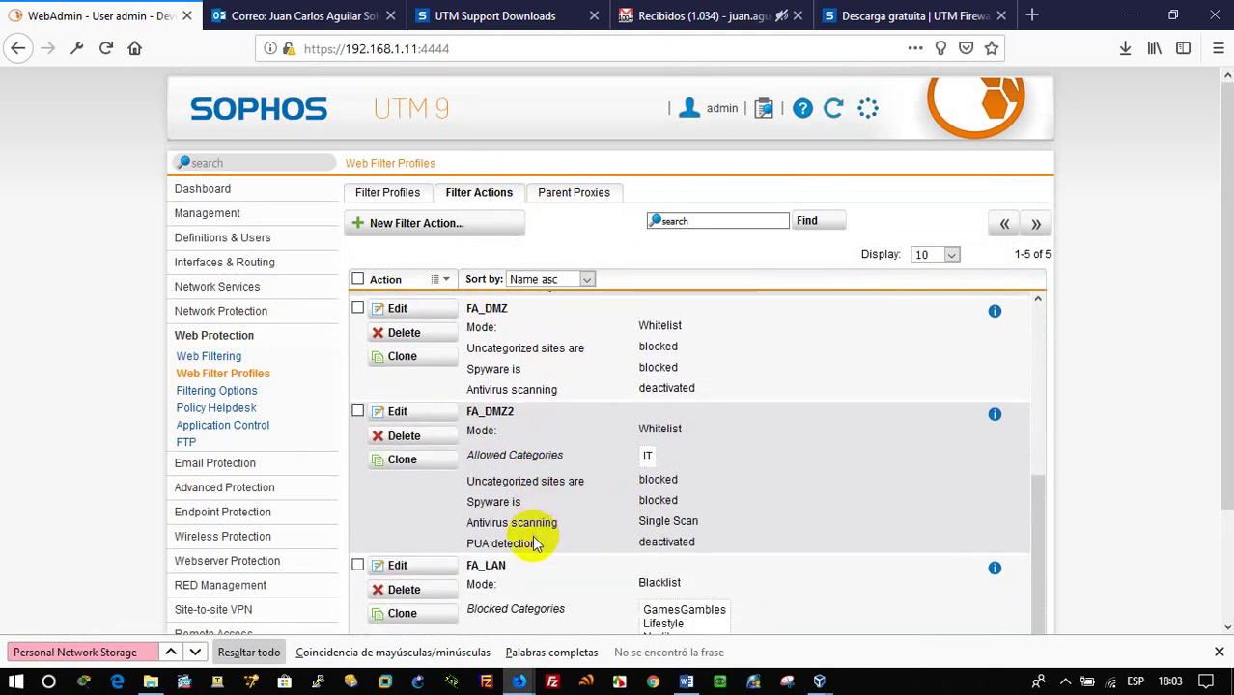
{"action": "left_click", "coordinate": [437, 417]}
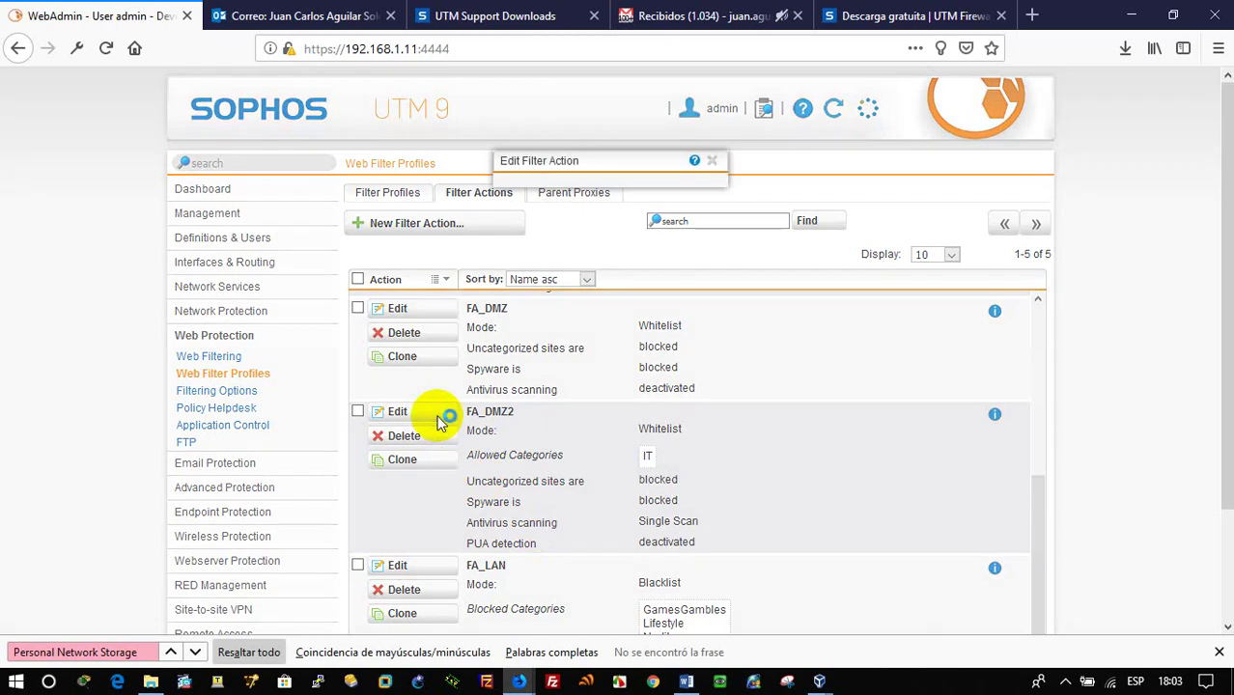
{"action": "scroll", "coordinate": [684, 540], "scroll_direction": "down", "scroll_amount": 4}
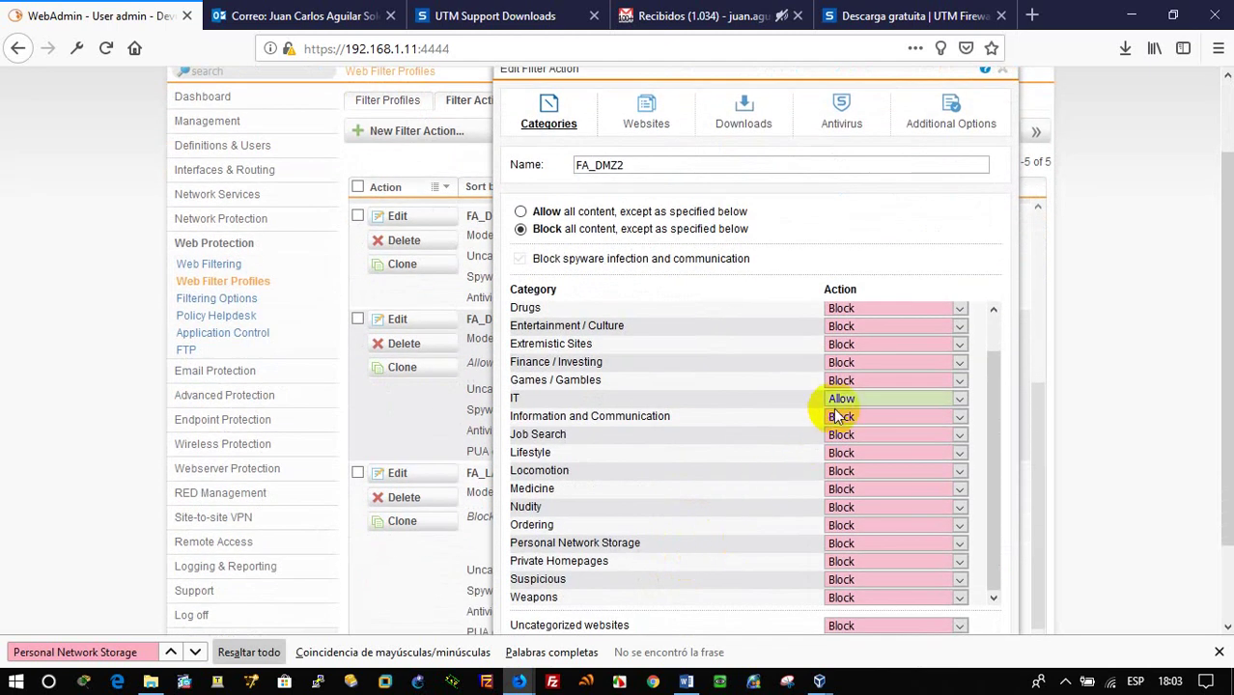
{"action": "scroll", "coordinate": [934, 579], "scroll_direction": "down", "scroll_amount": 2}
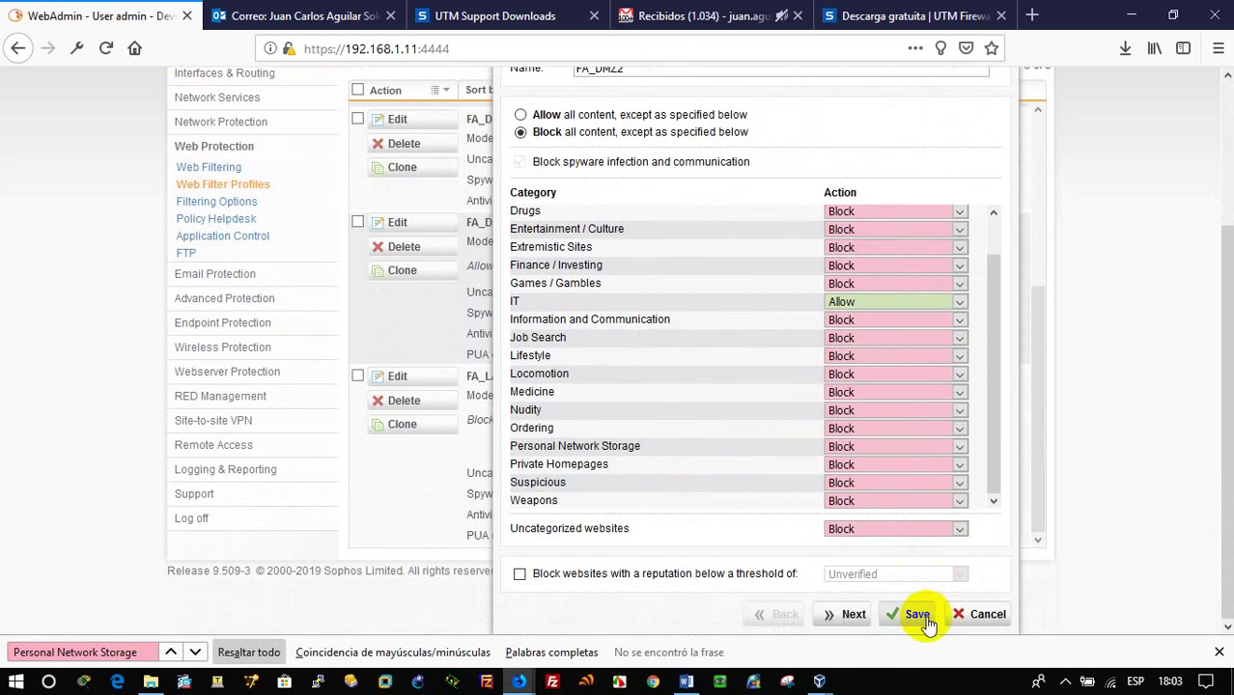
{"action": "left_click", "coordinate": [1001, 618]}
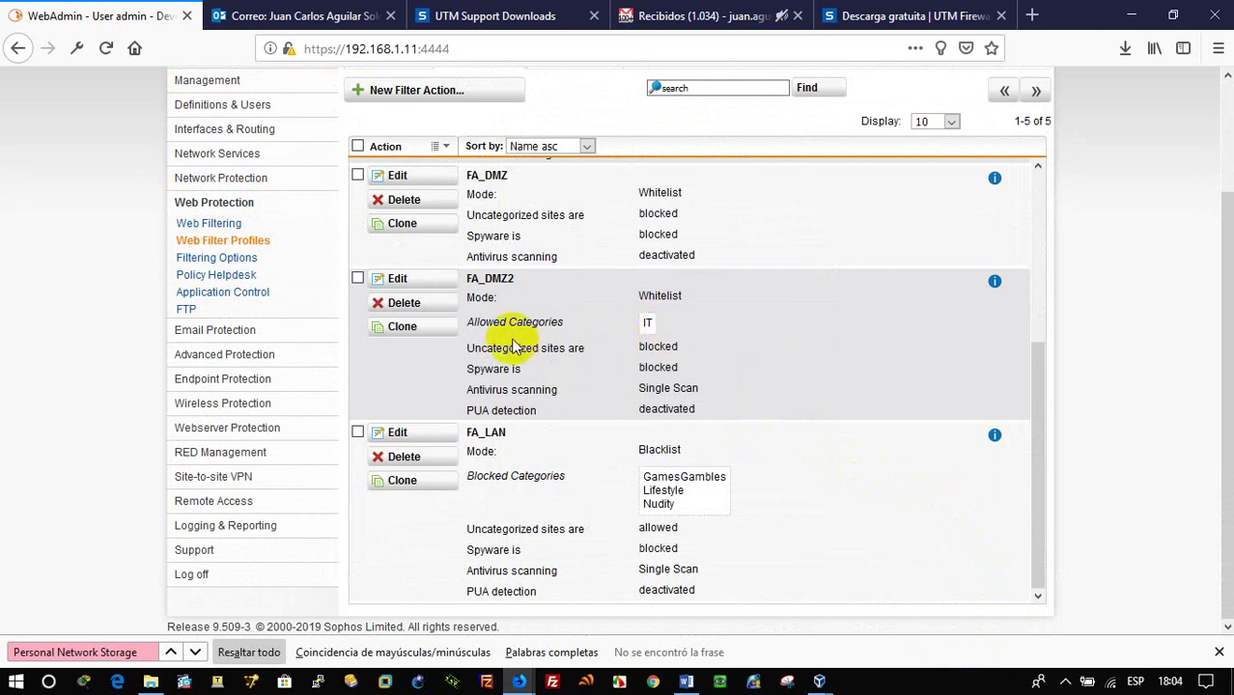
Reopen the FA_DMZ2 filter action and recheck which website categories it allows and blocks.
{"action": "left_click", "coordinate": [437, 285]}
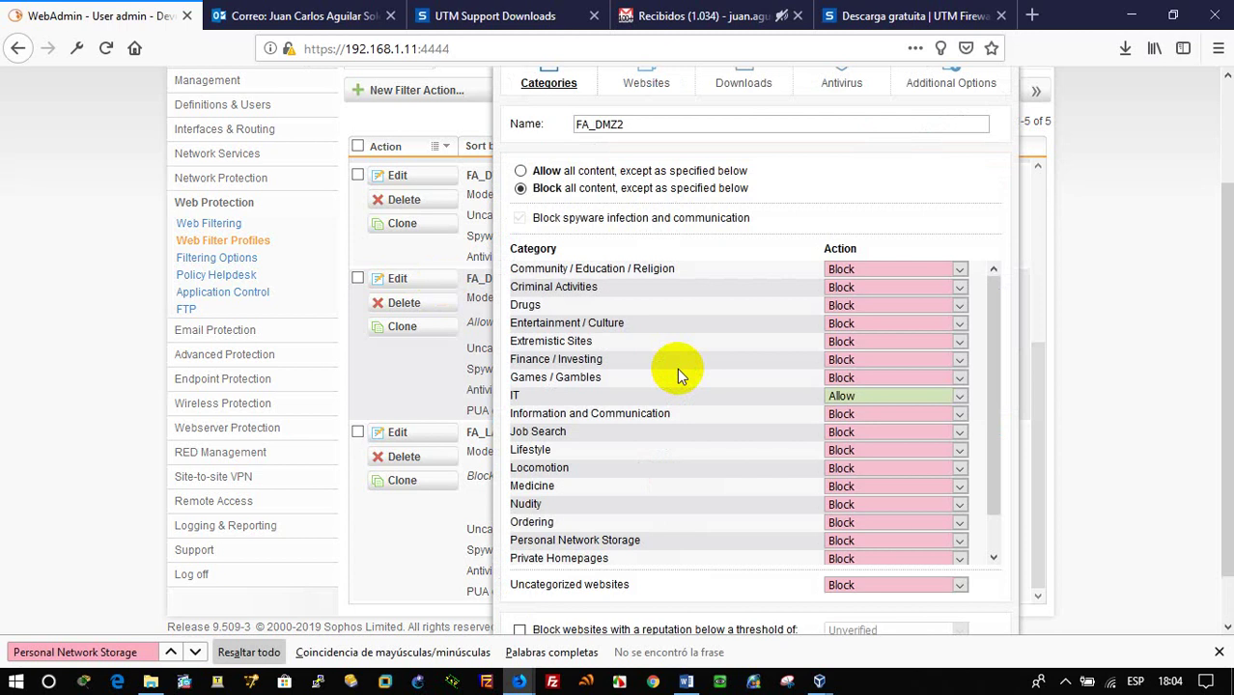
{"action": "scroll", "coordinate": [702, 469], "scroll_direction": "down", "scroll_amount": 2}
{"action": "scroll", "coordinate": [699, 481], "scroll_direction": "down", "scroll_amount": 1}
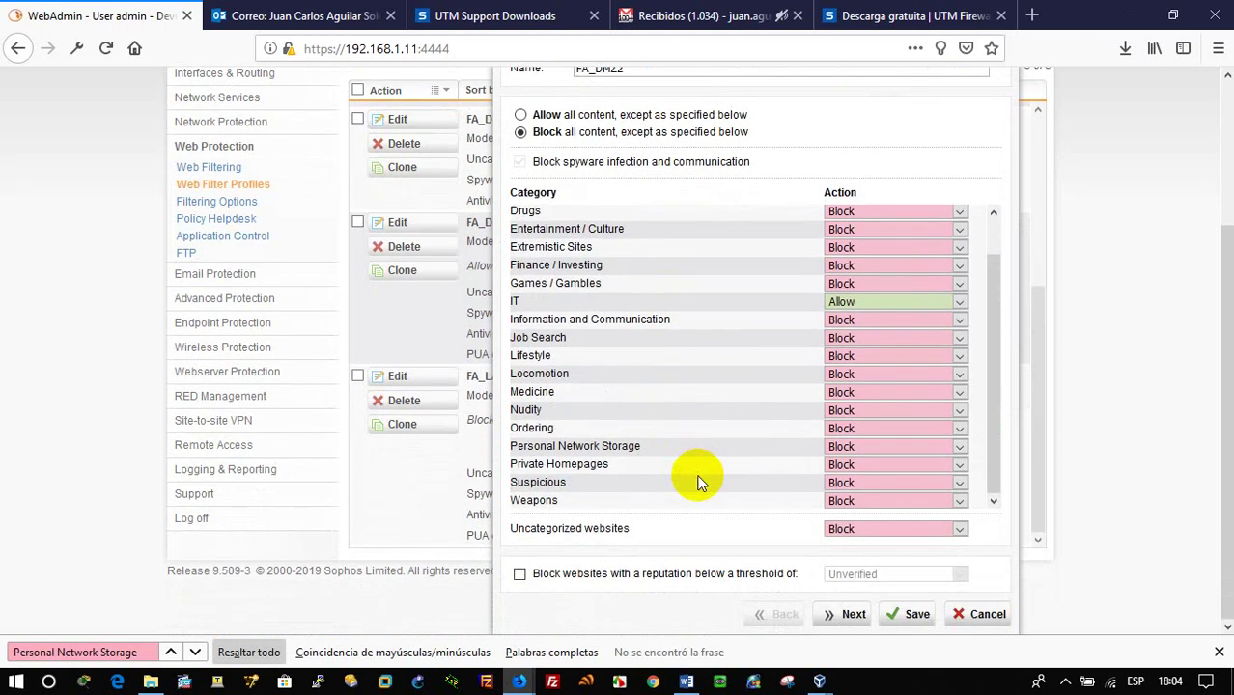
{"action": "scroll", "coordinate": [699, 481], "scroll_direction": "up", "scroll_amount": 4}
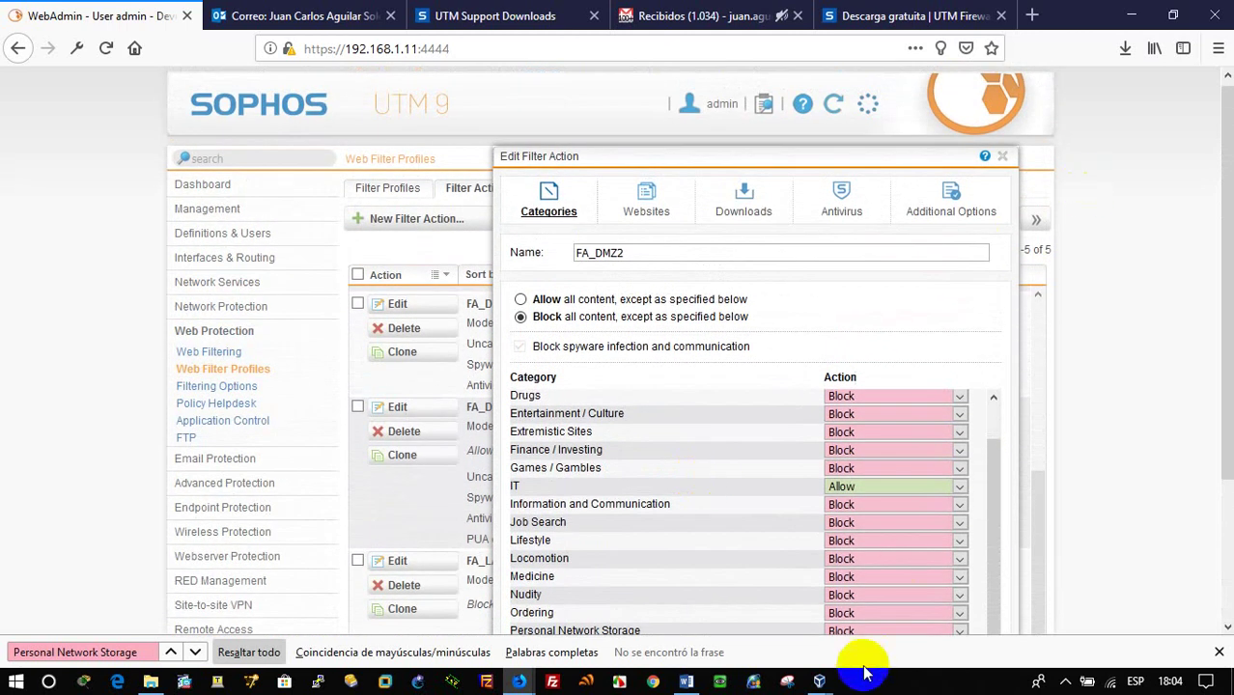
Switch to the W7 clonar virtual machine and reload mega.nz in Chrome to test the filtering.
{"action": "mouse_move", "coordinate": [819, 676]}
{"action": "left_click", "coordinate": [1005, 612]}
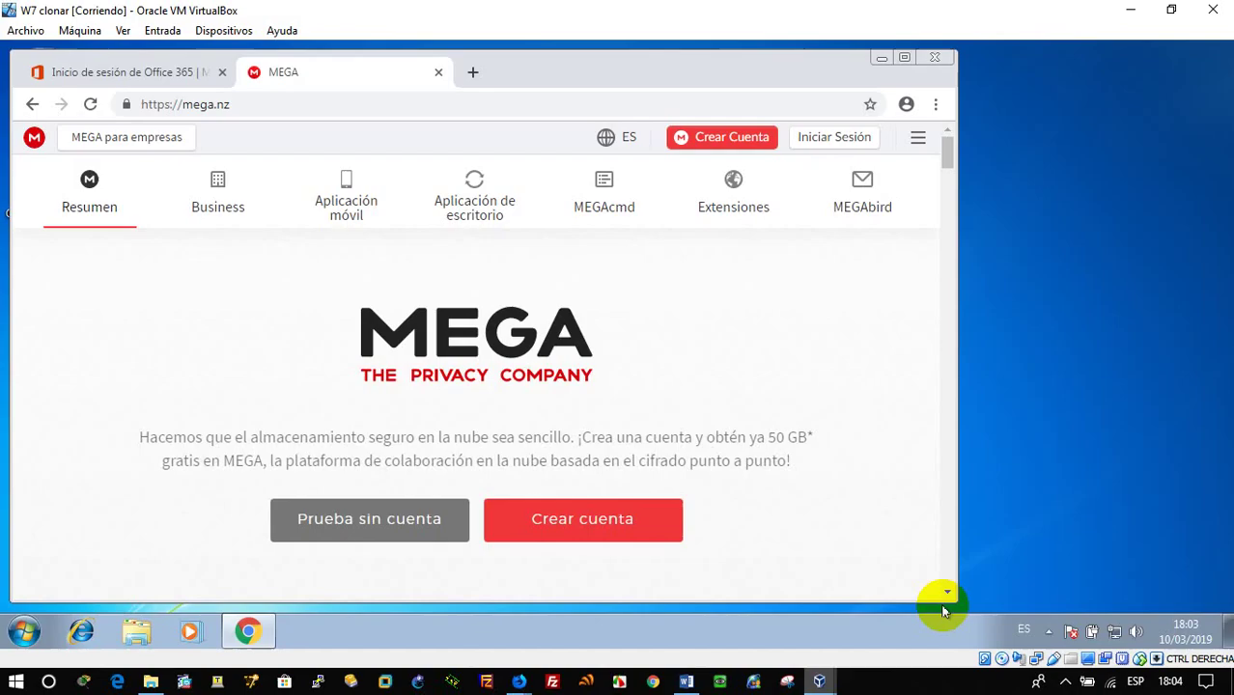
{"action": "left_click", "coordinate": [94, 108]}
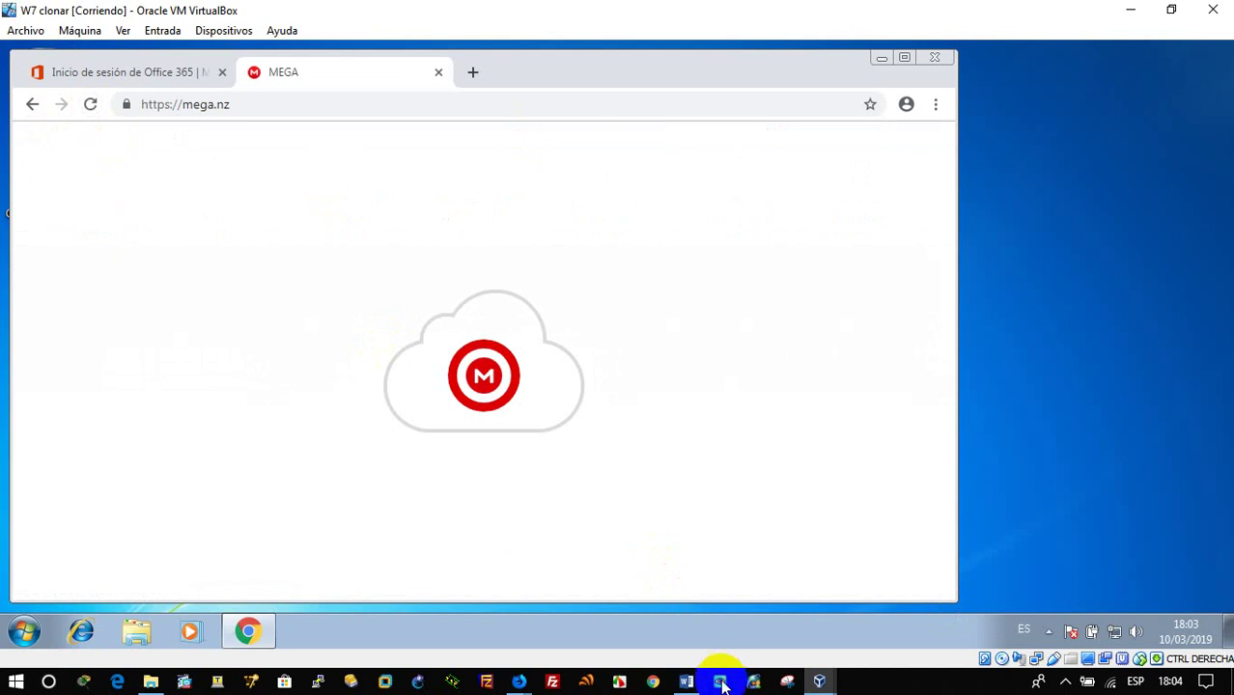
Return to Sophos WebAdmin, close the FA_DMZ2 filter action and open the Web Filtering live log to view the requested URLs.
{"action": "left_click", "coordinate": [518, 681]}
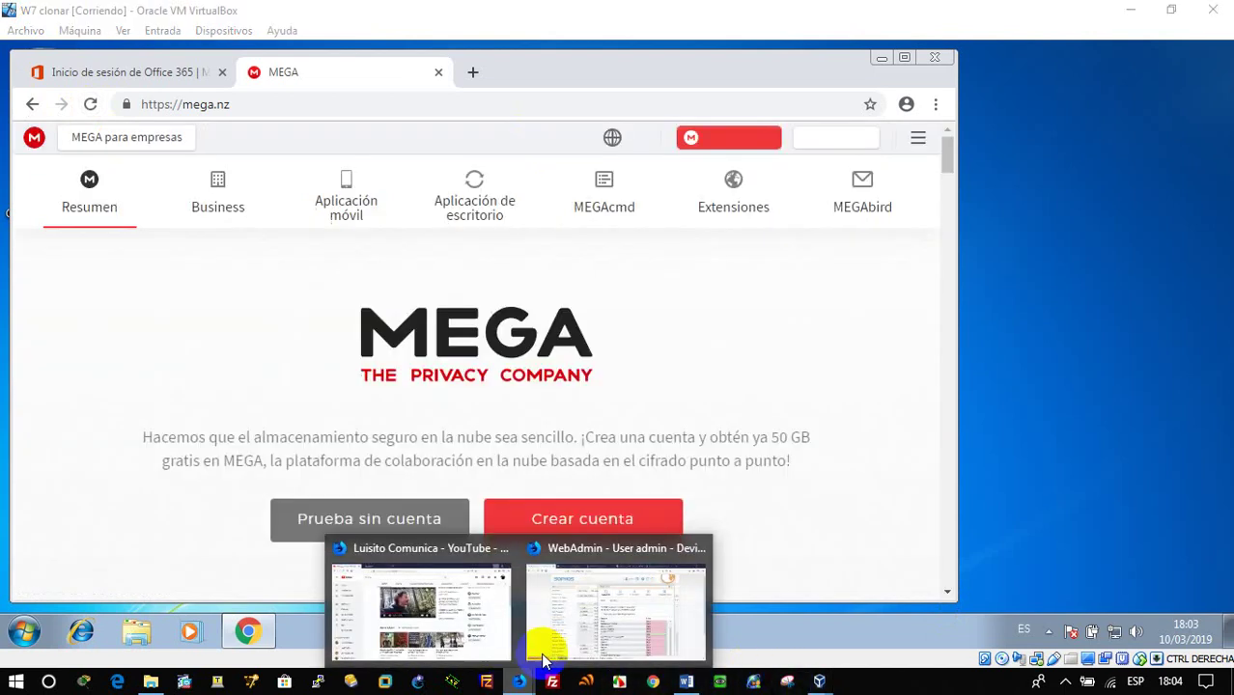
{"action": "left_click", "coordinate": [557, 634]}
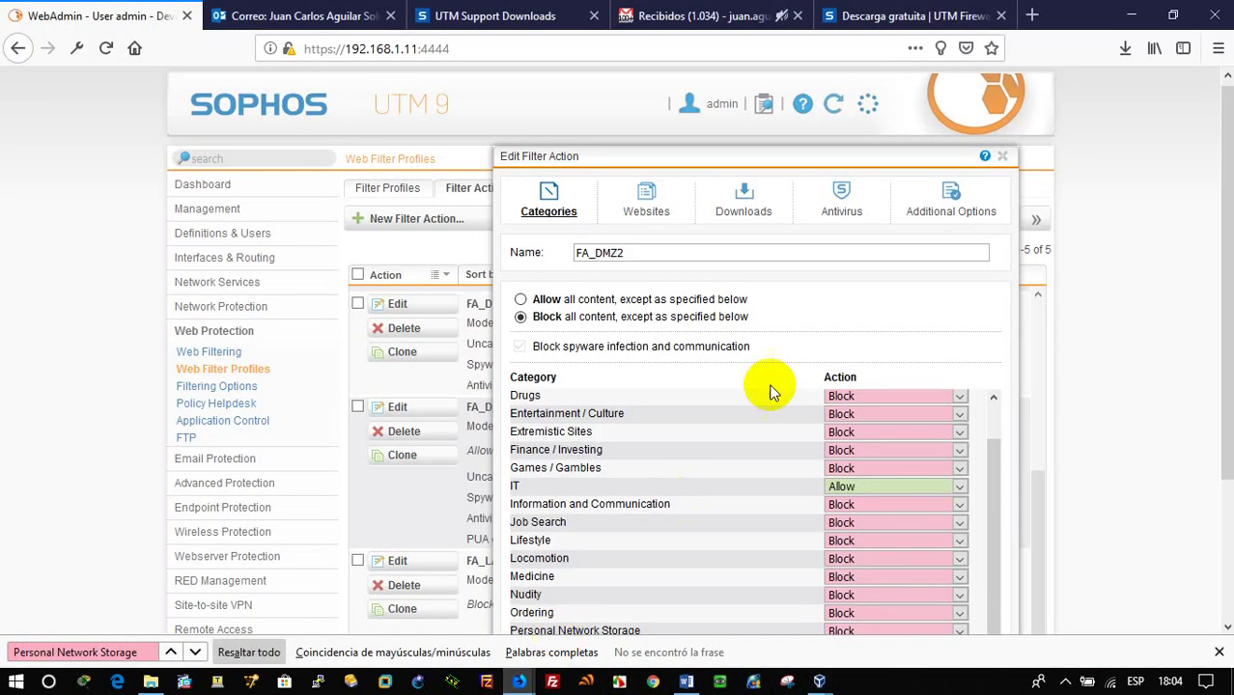
{"action": "left_click", "coordinate": [1001, 155]}
{"action": "mouse_move", "coordinate": [769, 103]}
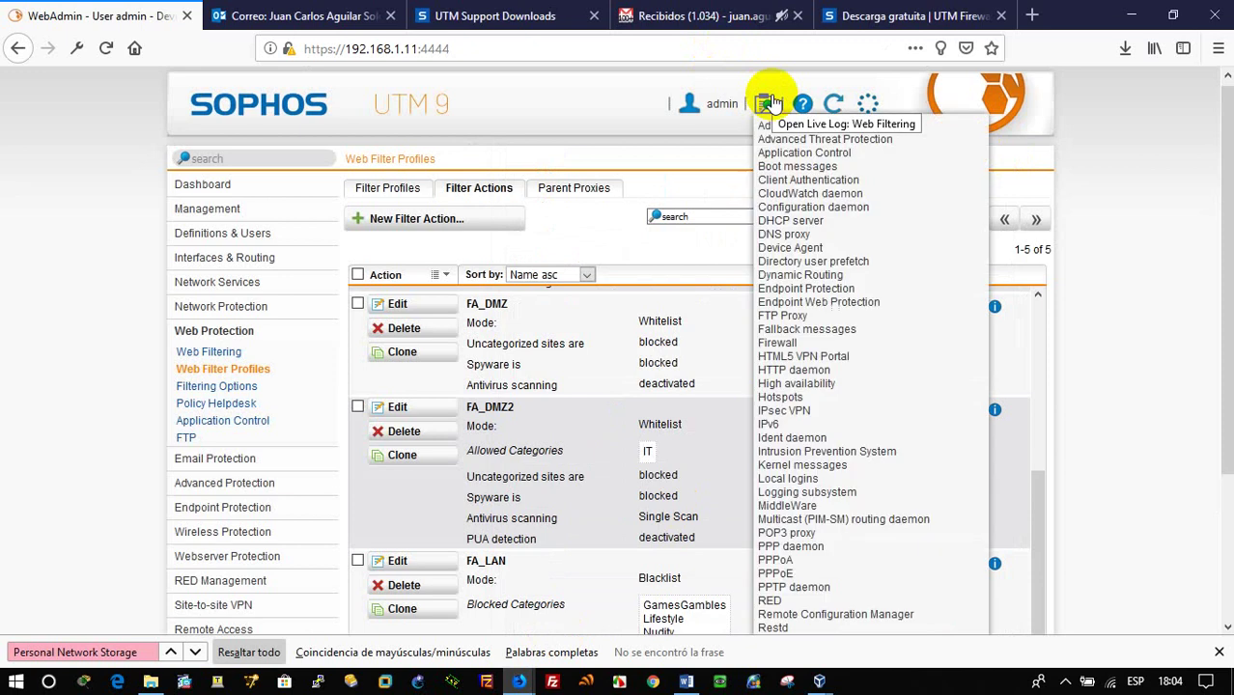
{"action": "scroll", "coordinate": [801, 435], "scroll_direction": "down", "scroll_amount": 3}
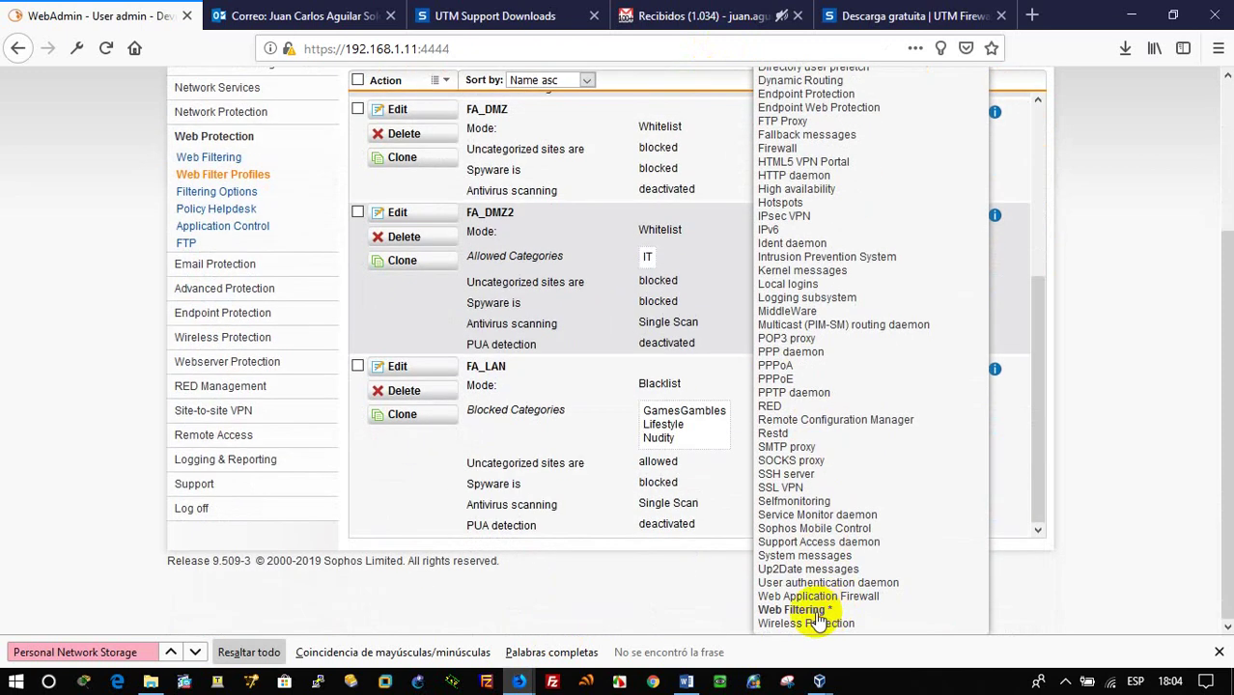
{"action": "left_click", "coordinate": [809, 610]}
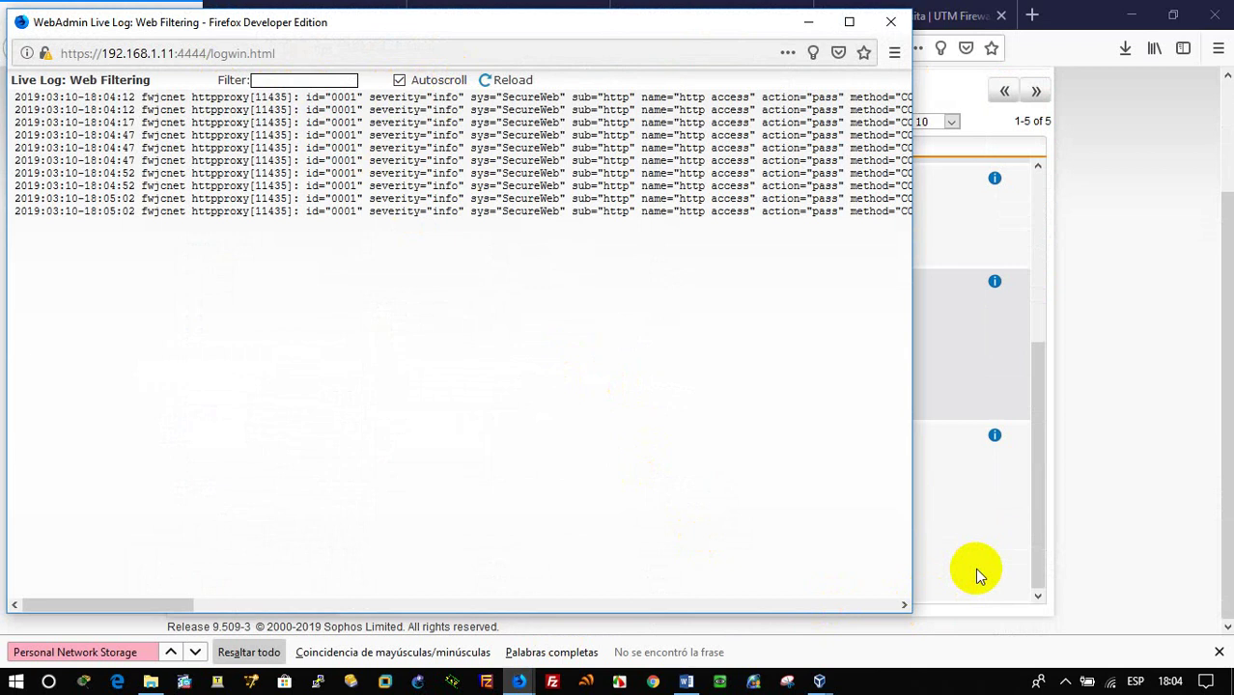
{"action": "left_click_drag", "start_coordinate": [164, 603], "coordinate": [627, 620]}
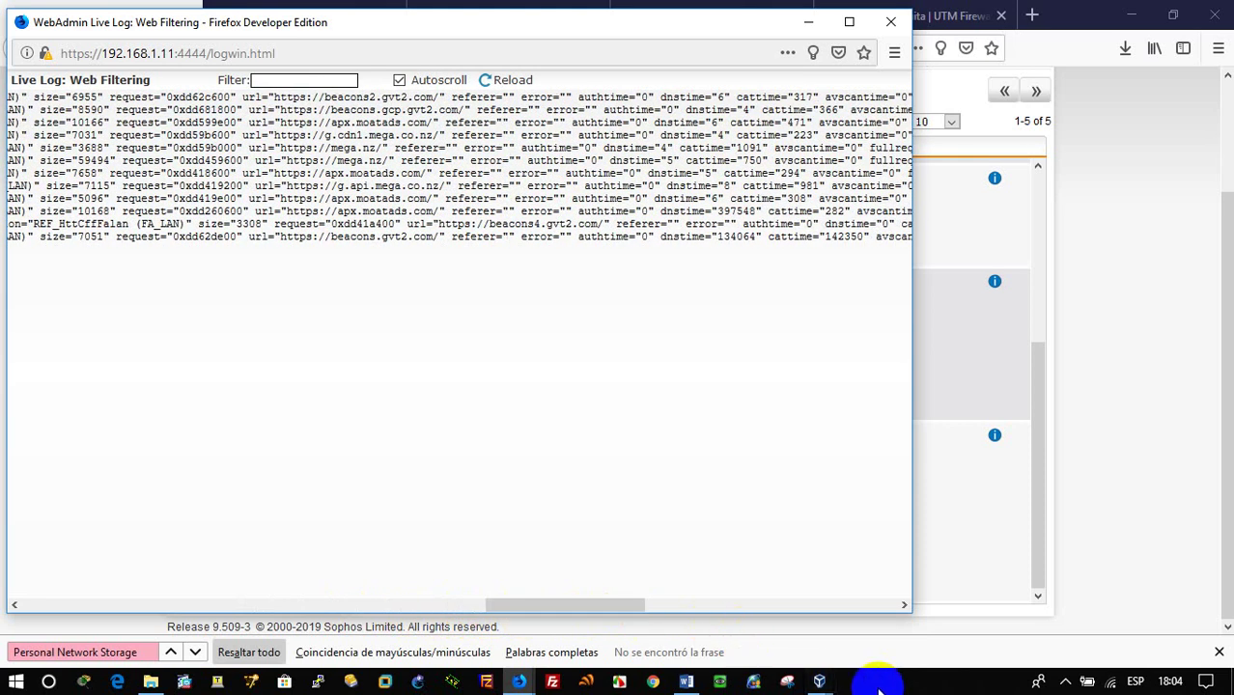
In the W7 clonar virtual machine, reload mega.nz and open the same address in a new Chrome tab.
{"action": "mouse_move", "coordinate": [821, 681]}
{"action": "left_click", "coordinate": [962, 625]}
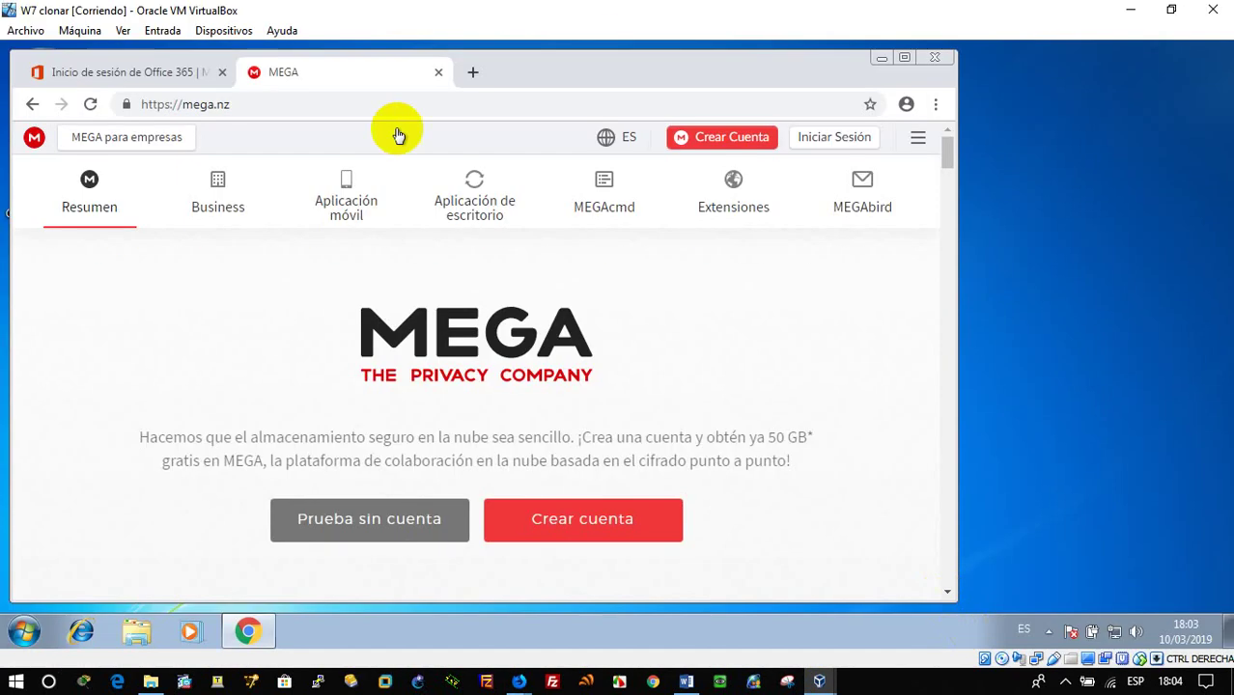
{"action": "left_click", "coordinate": [90, 104]}
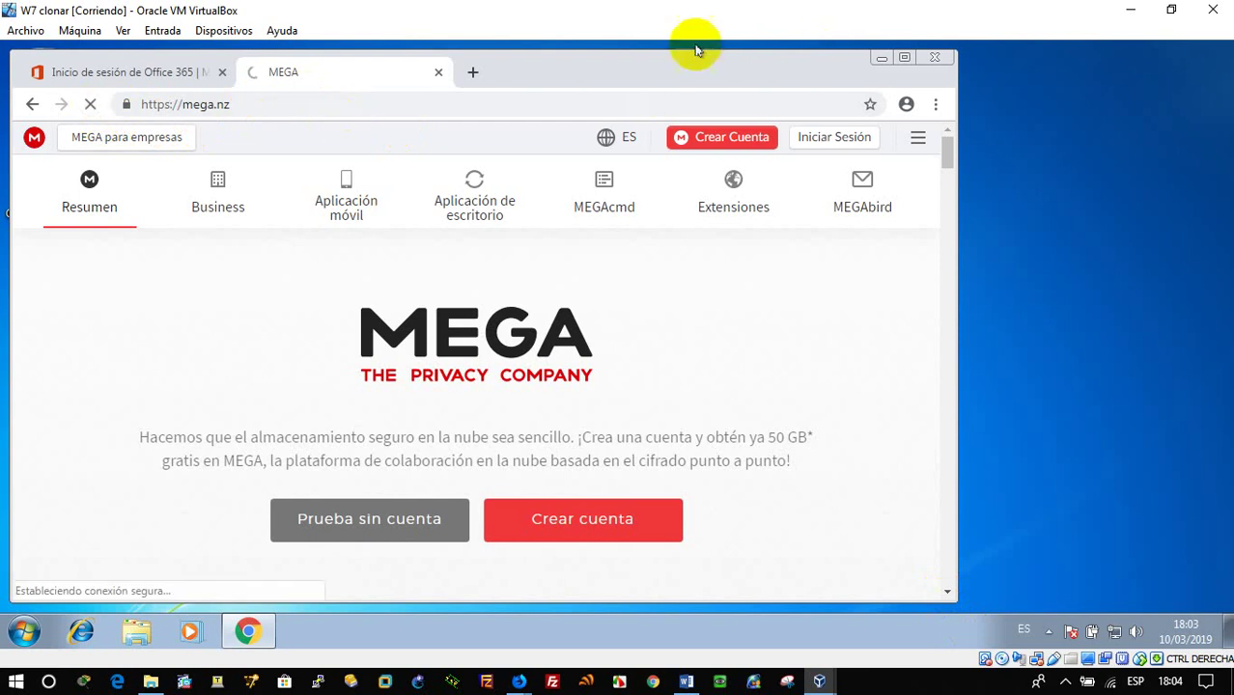
{"action": "left_click", "coordinate": [208, 110]}
{"action": "key", "text": "super+c"}
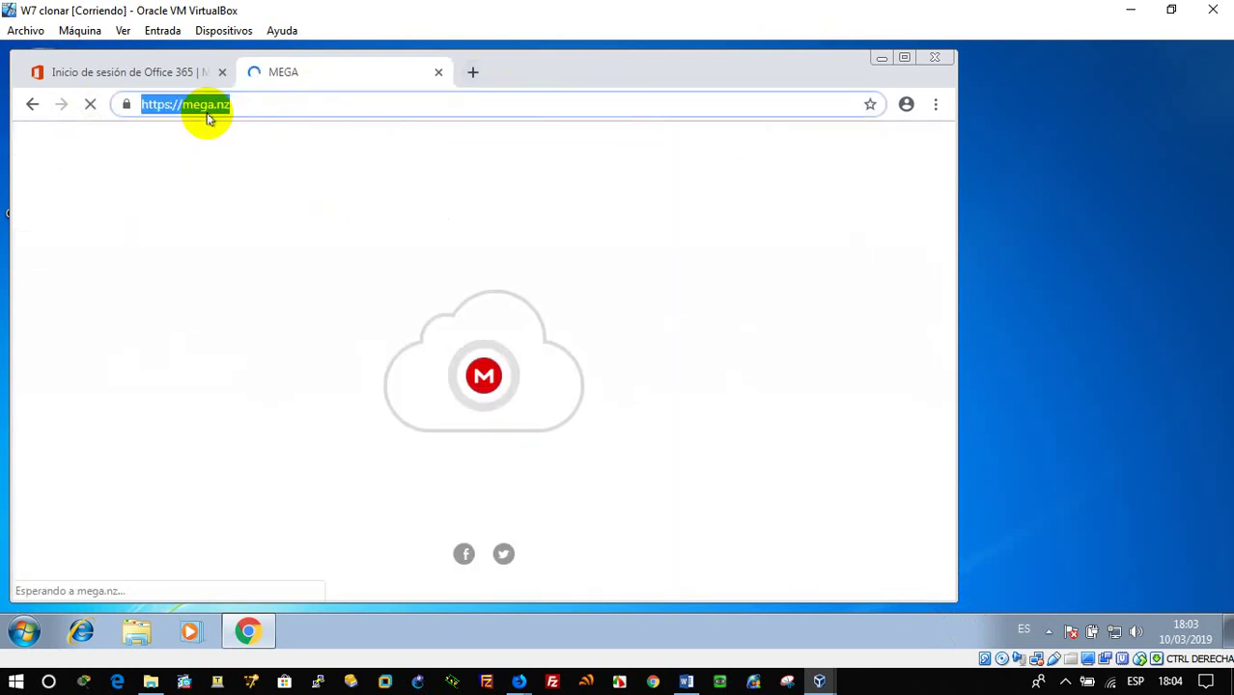
{"action": "right_click", "coordinate": [209, 113]}
{"action": "left_click", "coordinate": [264, 181]}
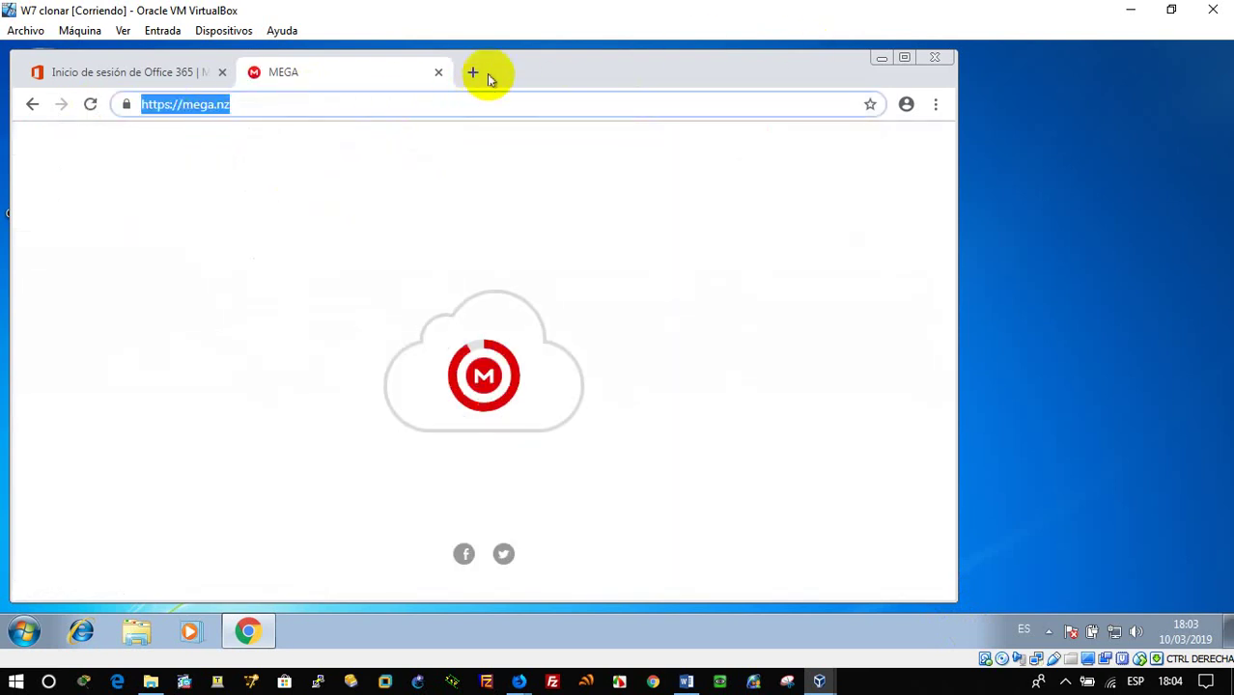
{"action": "left_click", "coordinate": [474, 74]}
{"action": "right_click", "coordinate": [471, 100]}
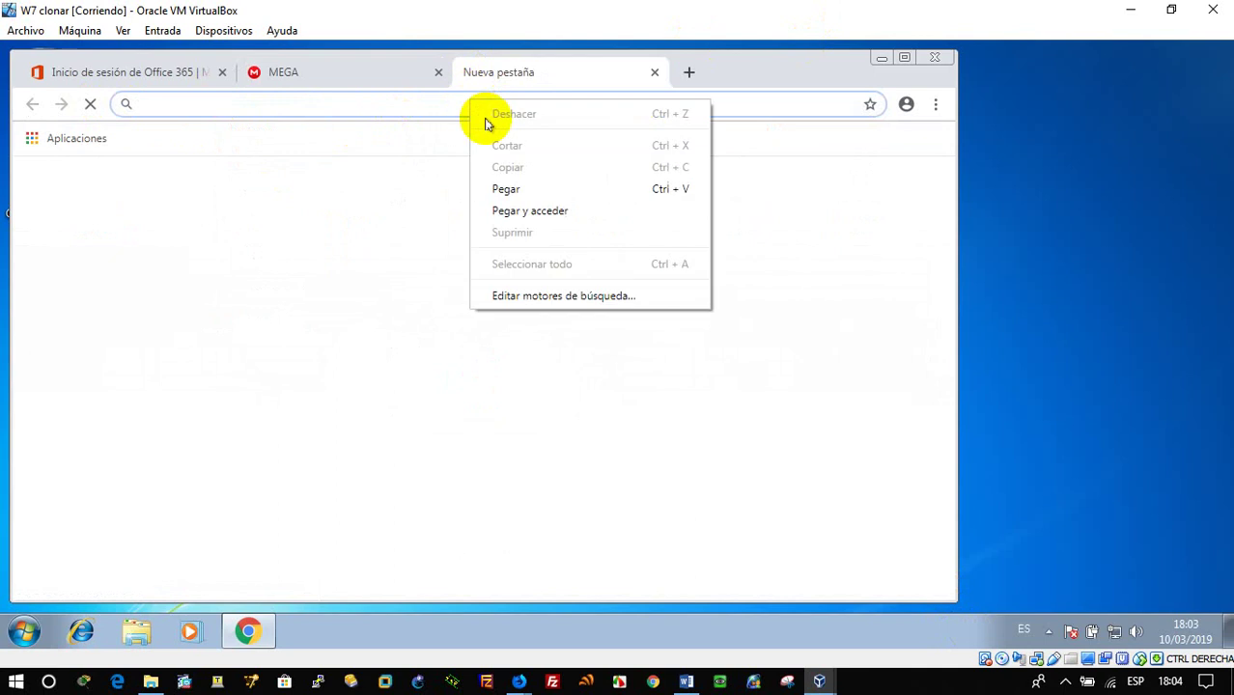
{"action": "left_click", "coordinate": [529, 211]}
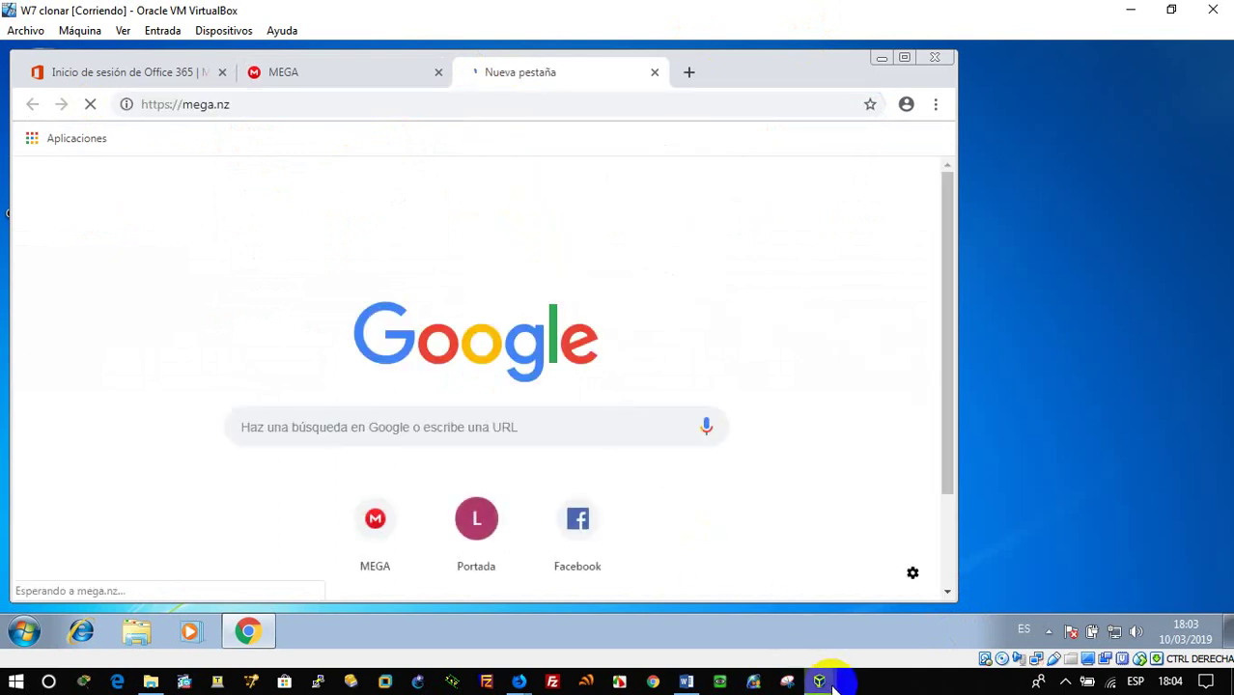
Return to the Web Filtering live log, search for "mega" and check which profile and filter action handle those requests.
{"action": "mouse_move", "coordinate": [832, 686]}
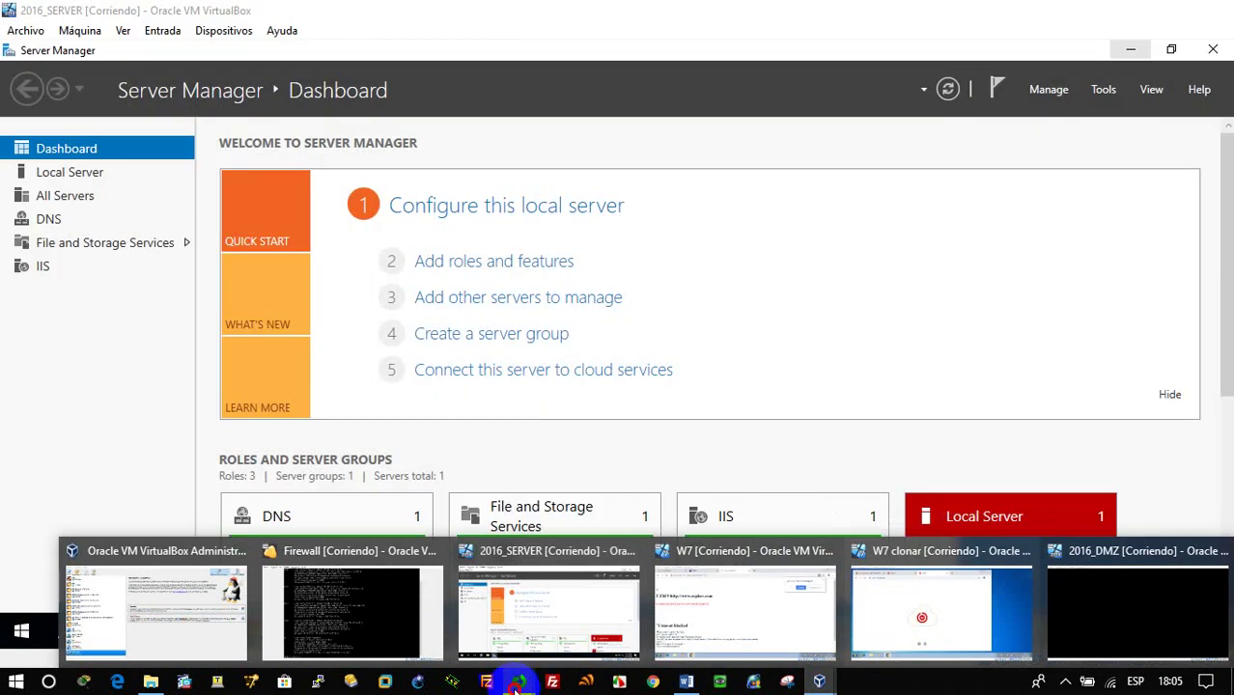
{"action": "left_click", "coordinate": [922, 613]}
{"action": "left_click", "coordinate": [730, 633]}
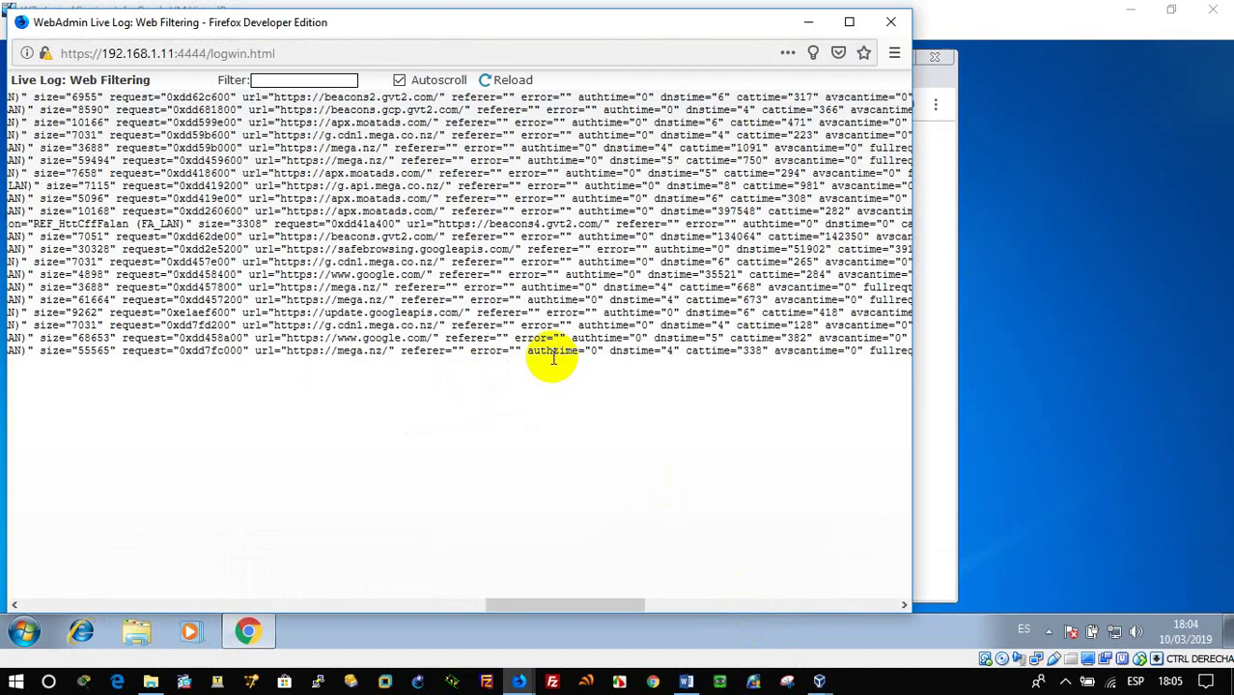
{"action": "key", "text": "ctrl+f"}
{"action": "type", "text": "meg"}
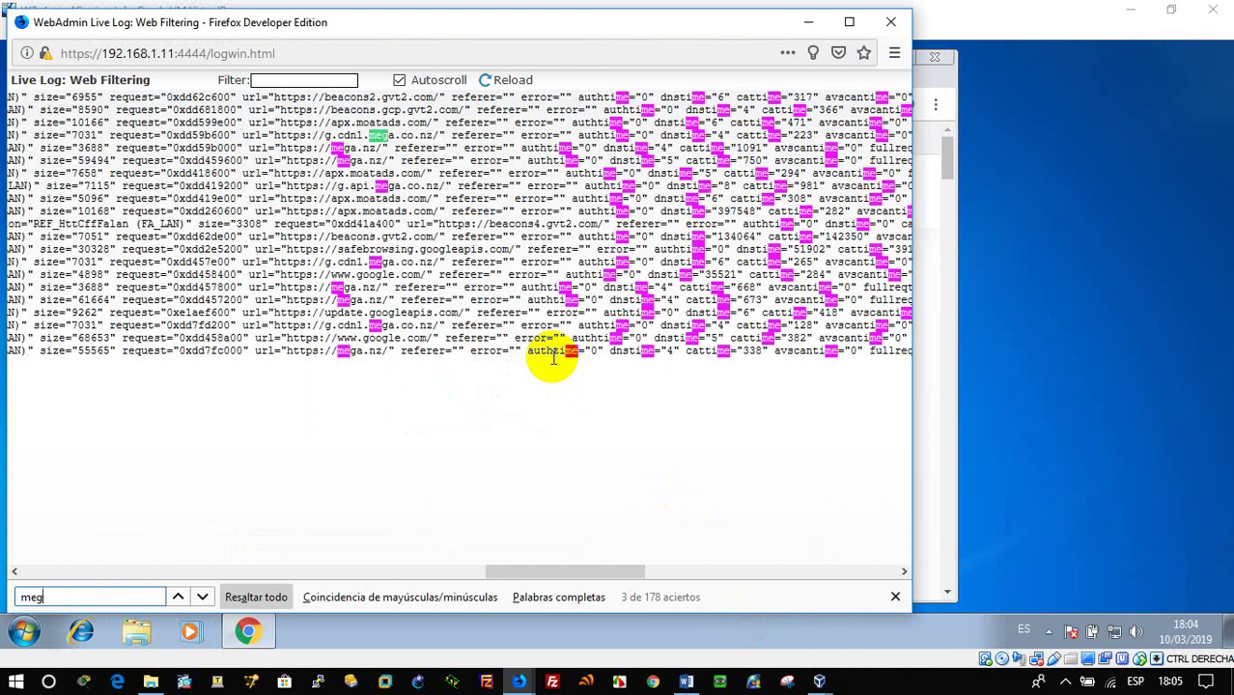
{"action": "type", "text": "a"}
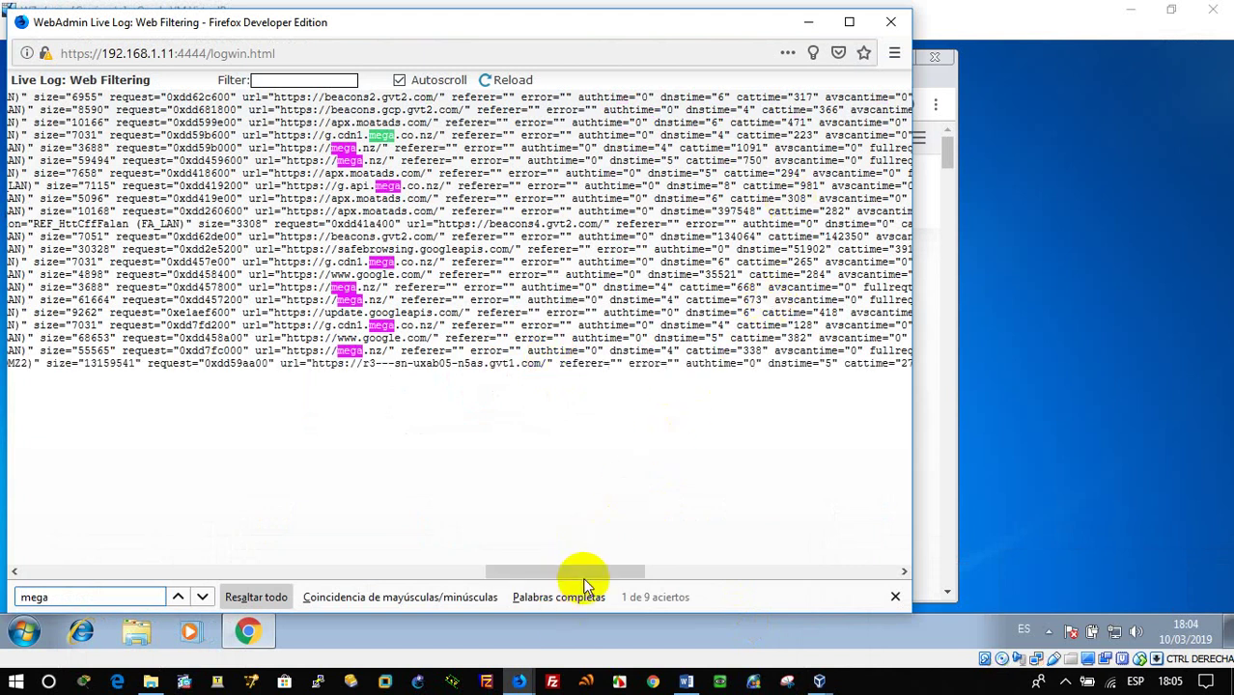
{"action": "left_click_drag", "start_coordinate": [584, 578], "coordinate": [513, 579]}
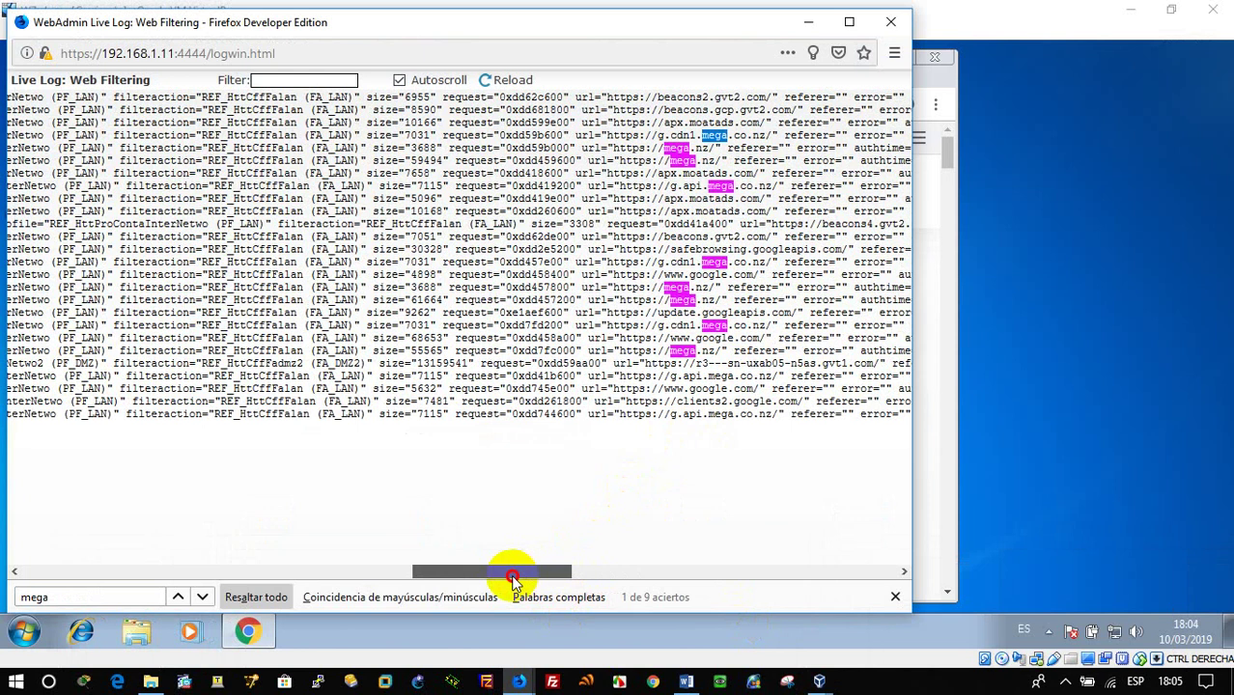
{"action": "left_click_drag", "start_coordinate": [512, 579], "coordinate": [504, 578]}
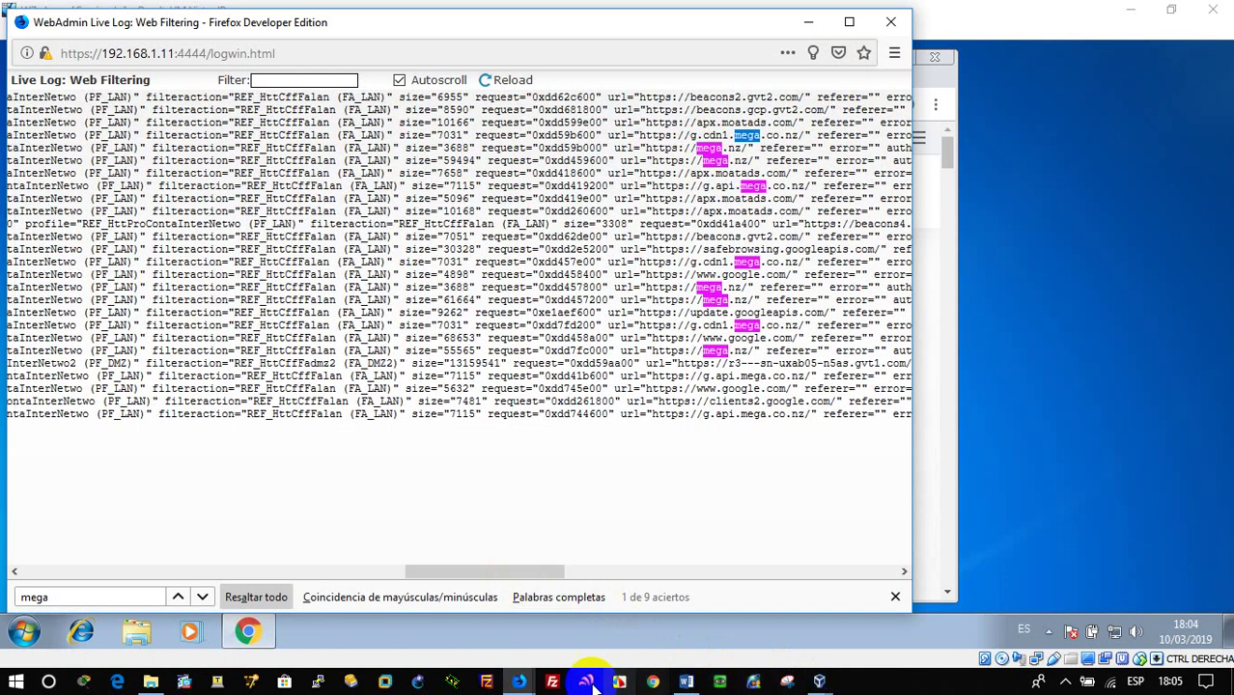
In WebAdmin, review the default Web Filtering profile's allowed networks and its list of policies.
{"action": "left_click", "coordinate": [518, 677]}
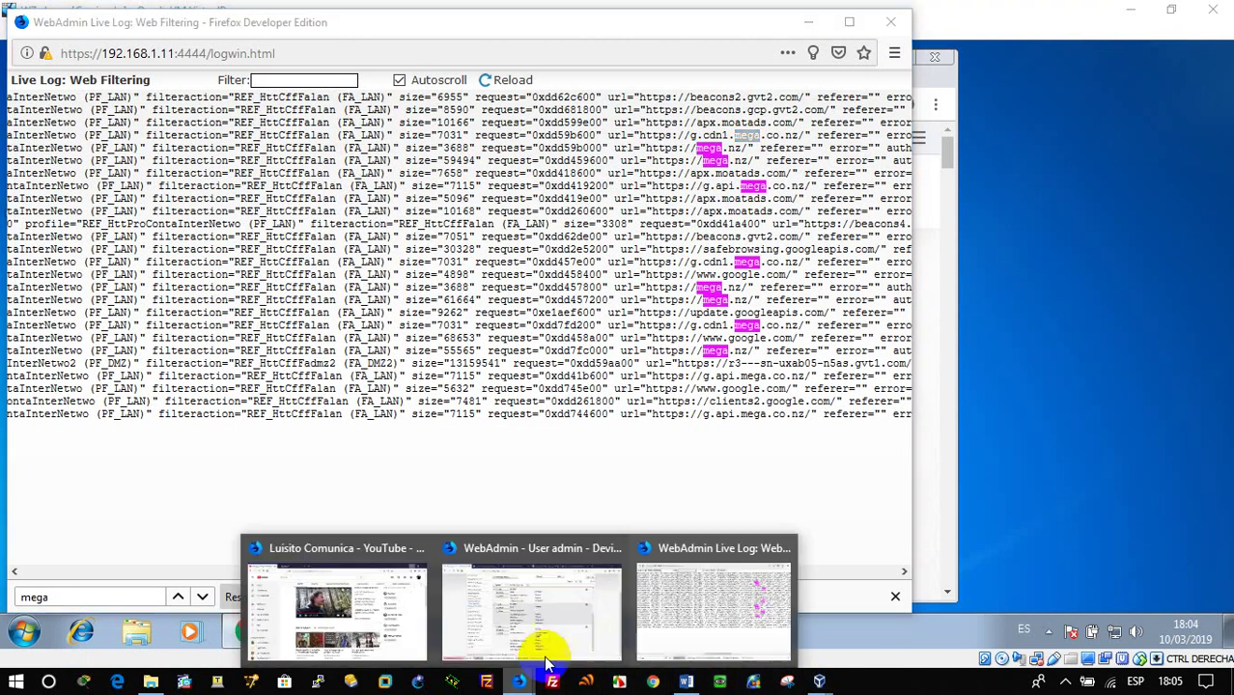
{"action": "left_click", "coordinate": [600, 632]}
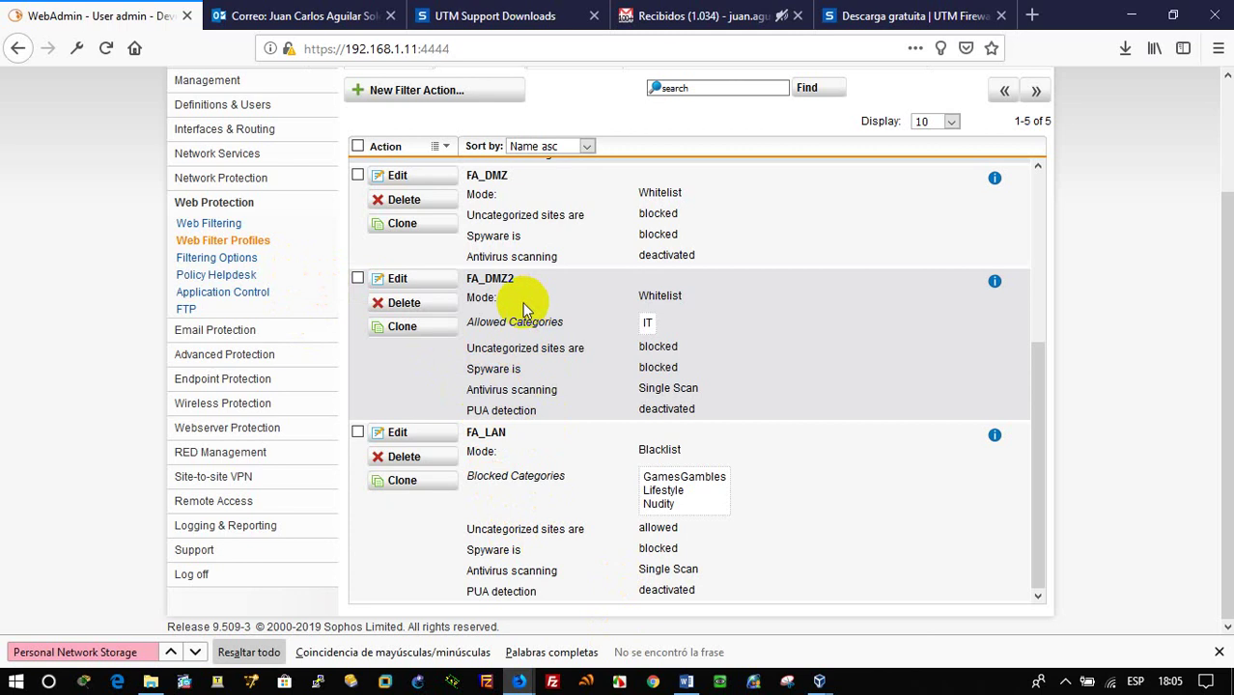
{"action": "left_click", "coordinate": [231, 224]}
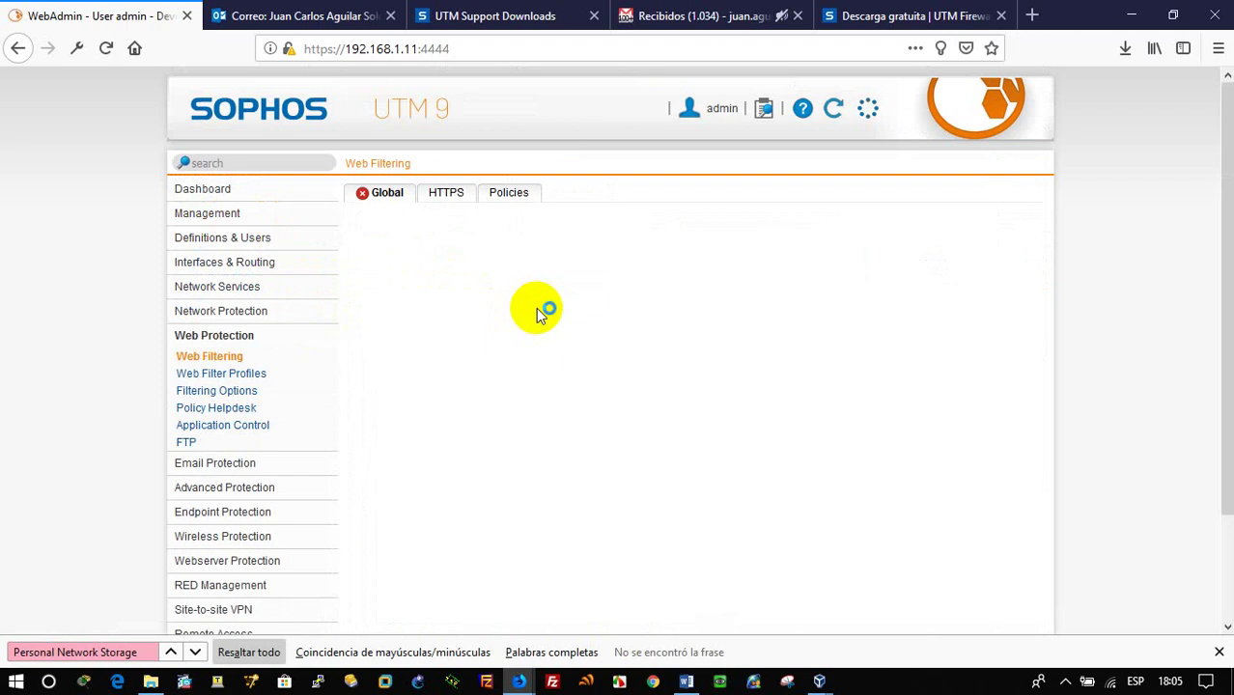
{"action": "mouse_move", "coordinate": [473, 400]}
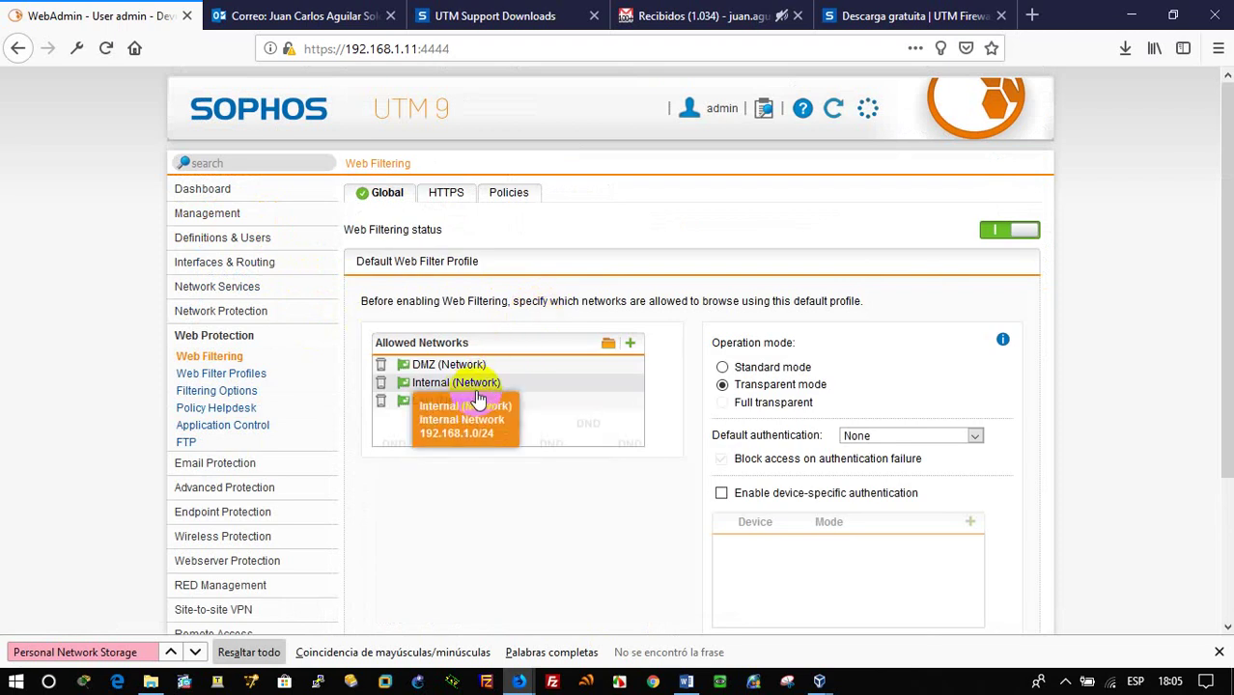
{"action": "left_click", "coordinate": [512, 195]}
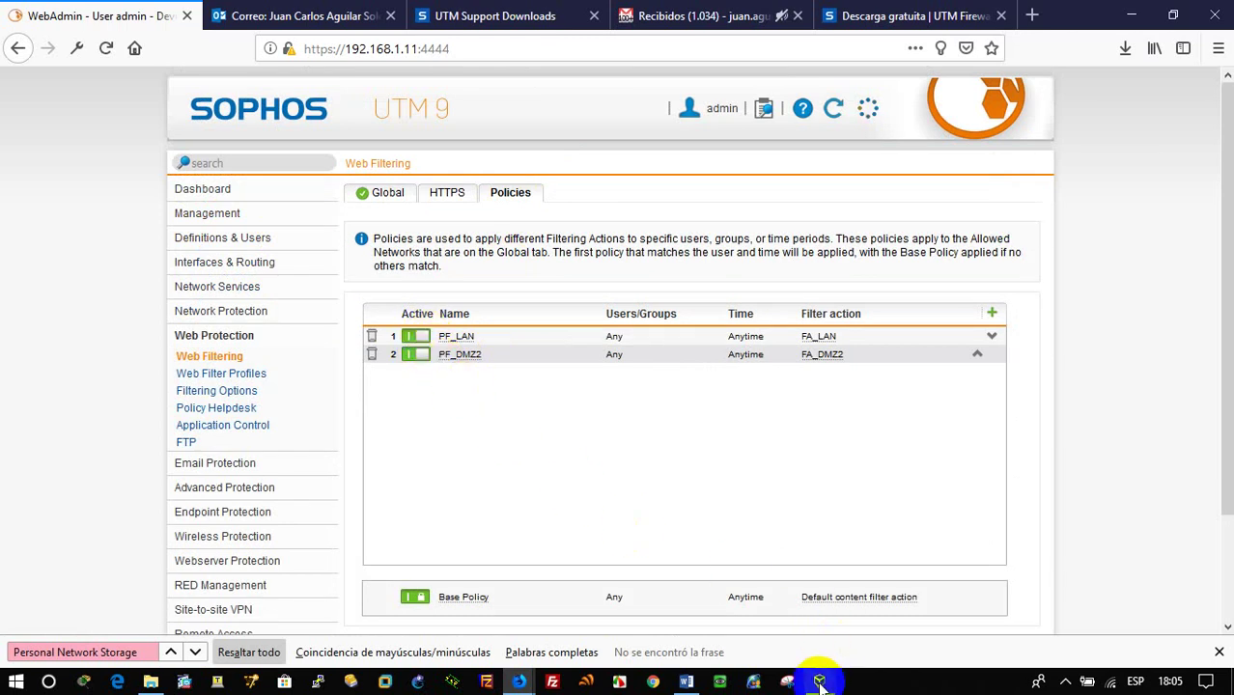
Switch to the W7 clonar virtual machine and reload both the mega.nz and office.com pages.
{"action": "mouse_move", "coordinate": [819, 682]}
{"action": "left_click", "coordinate": [949, 618]}
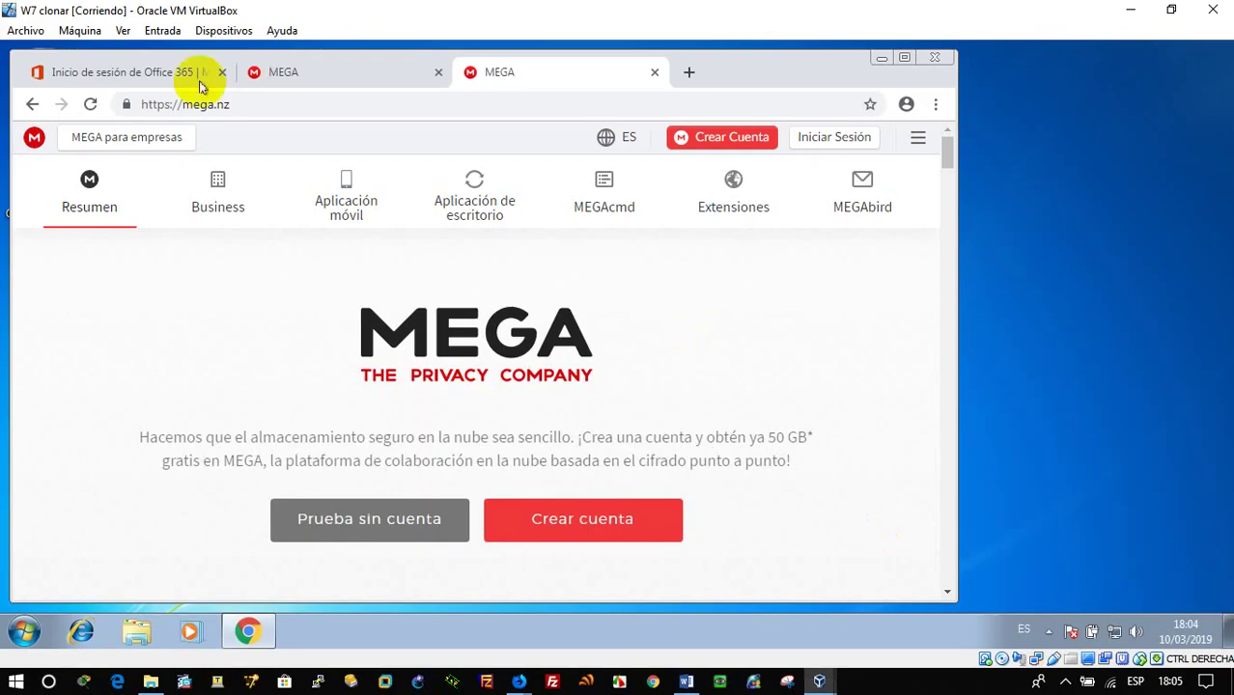
{"action": "left_click", "coordinate": [92, 104]}
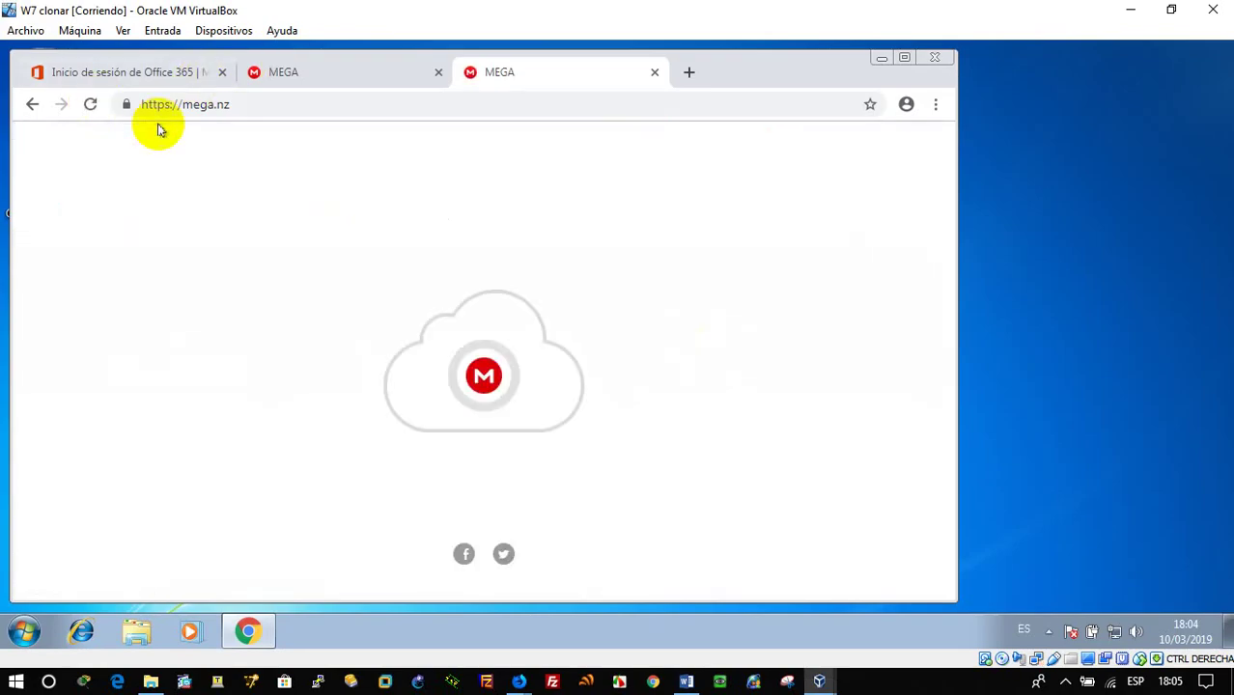
{"action": "left_click", "coordinate": [170, 73]}
{"action": "left_click", "coordinate": [89, 104]}
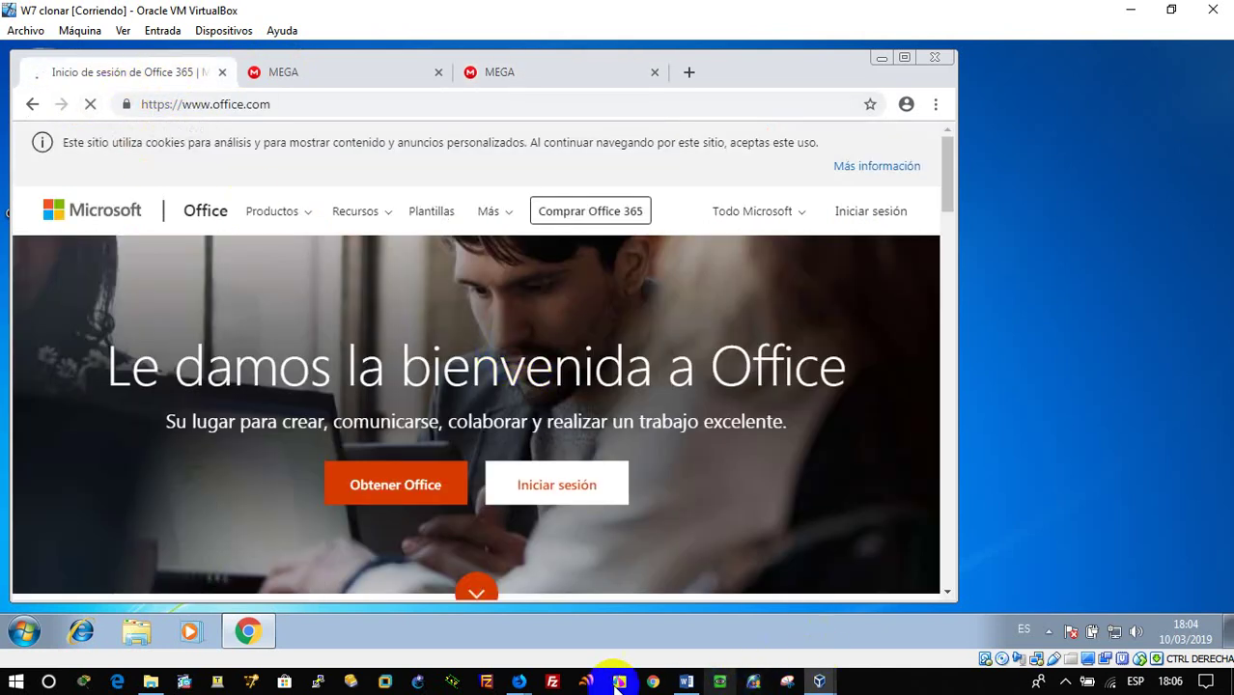
Check the filter action applied to the newest mega.nz requests in the Web Filtering live log, then return to the virtual machine.
{"action": "mouse_move", "coordinate": [518, 681]}
{"action": "left_click", "coordinate": [718, 611]}
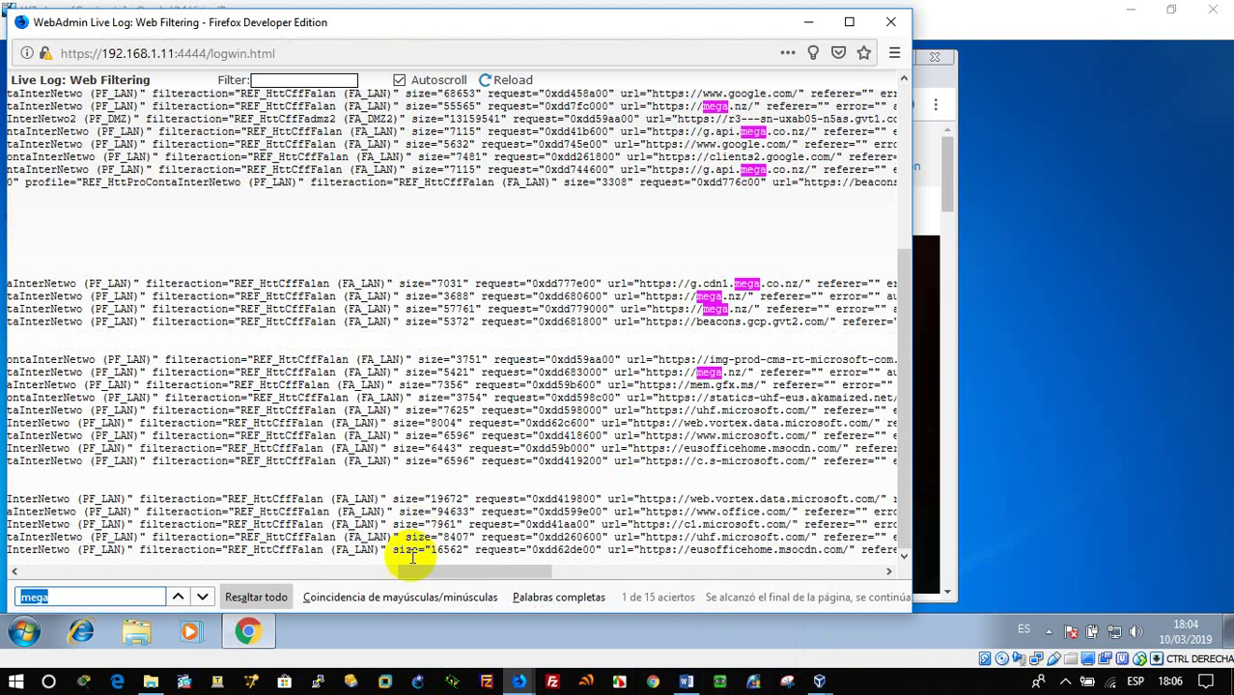
{"action": "scroll", "coordinate": [481, 399], "scroll_direction": "left", "scroll_amount": 3}
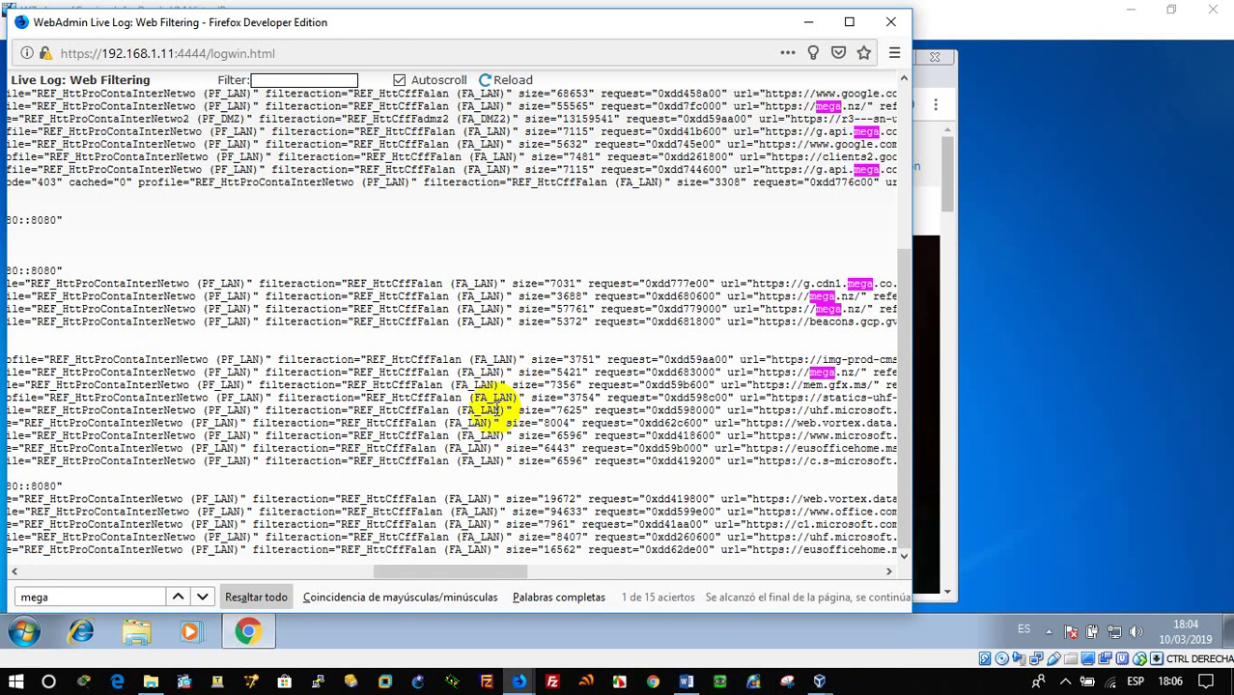
{"action": "left_click_drag", "start_coordinate": [475, 334], "coordinate": [842, 334]}
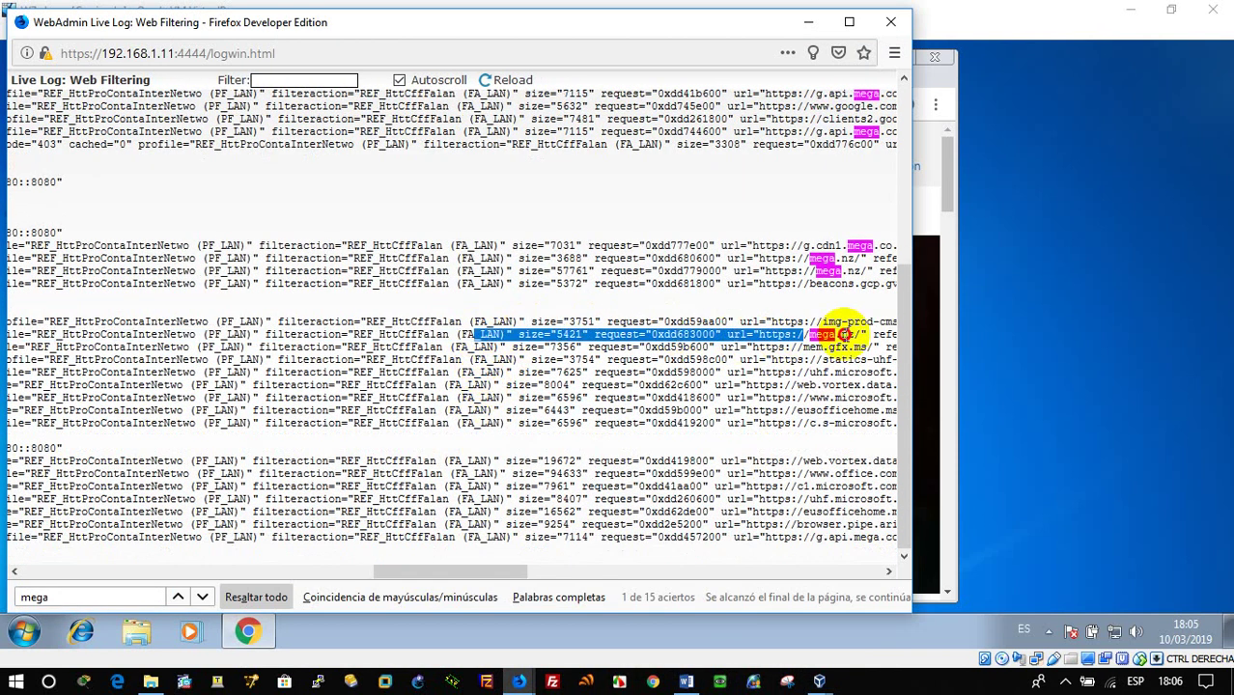
{"action": "left_click", "coordinate": [1022, 162]}
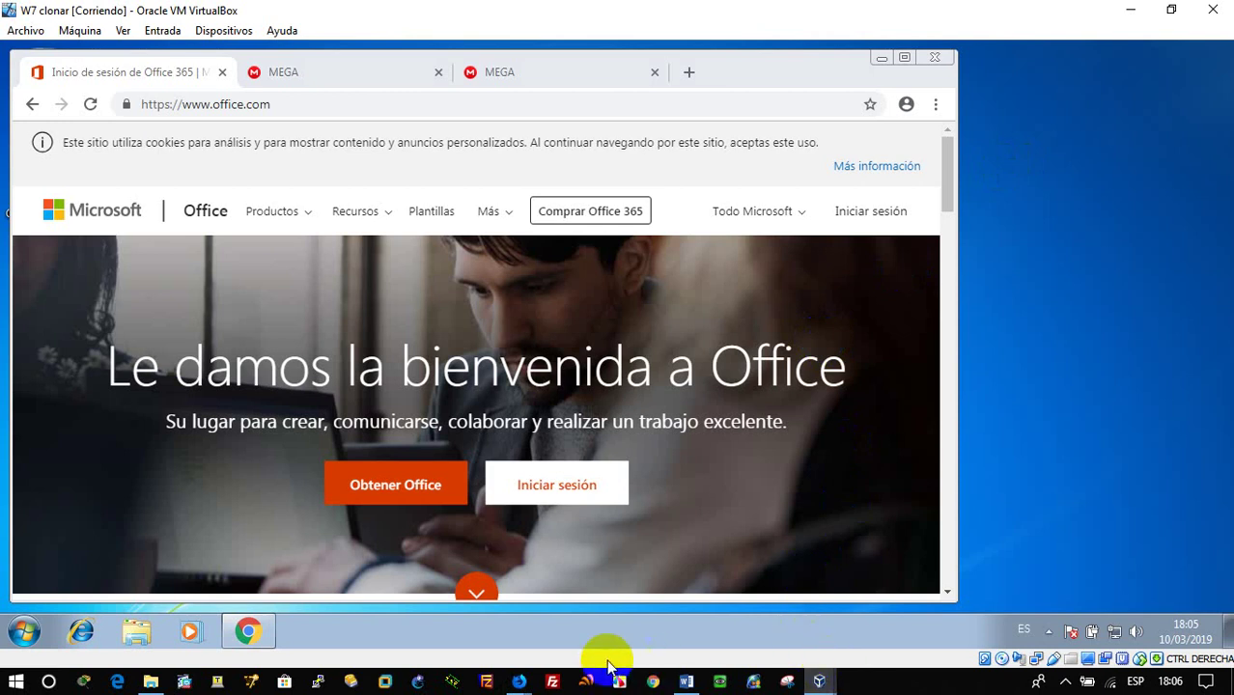
In WebAdmin, review the PF_DMZ2 policy's users, time event and filter action, and the default Web Filtering profile's allowed networks.
{"action": "mouse_move", "coordinate": [521, 675]}
{"action": "left_click", "coordinate": [538, 632]}
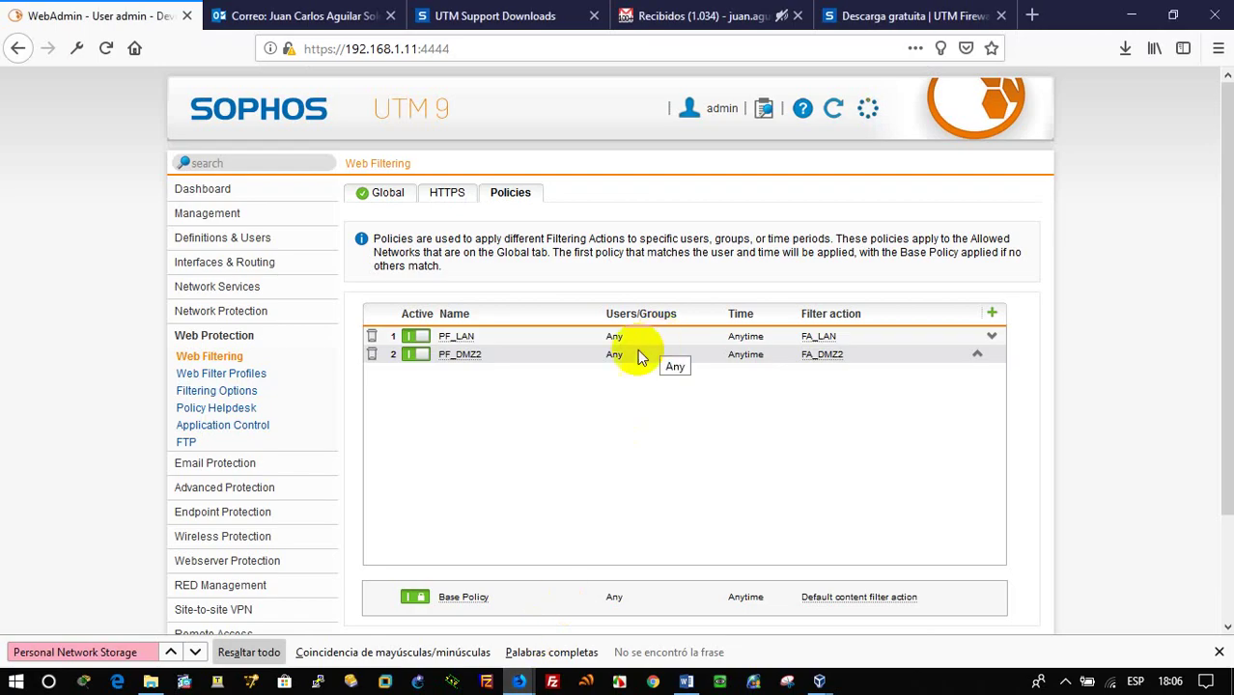
{"action": "left_click", "coordinate": [461, 354]}
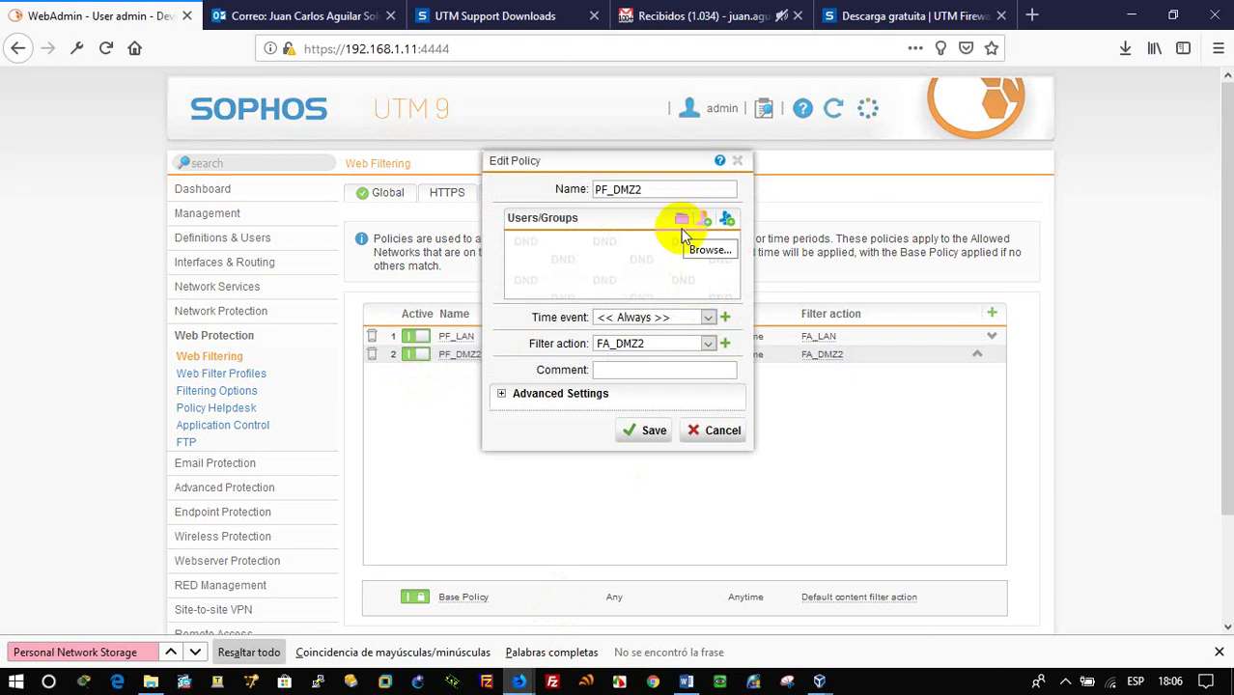
{"action": "left_click", "coordinate": [676, 321]}
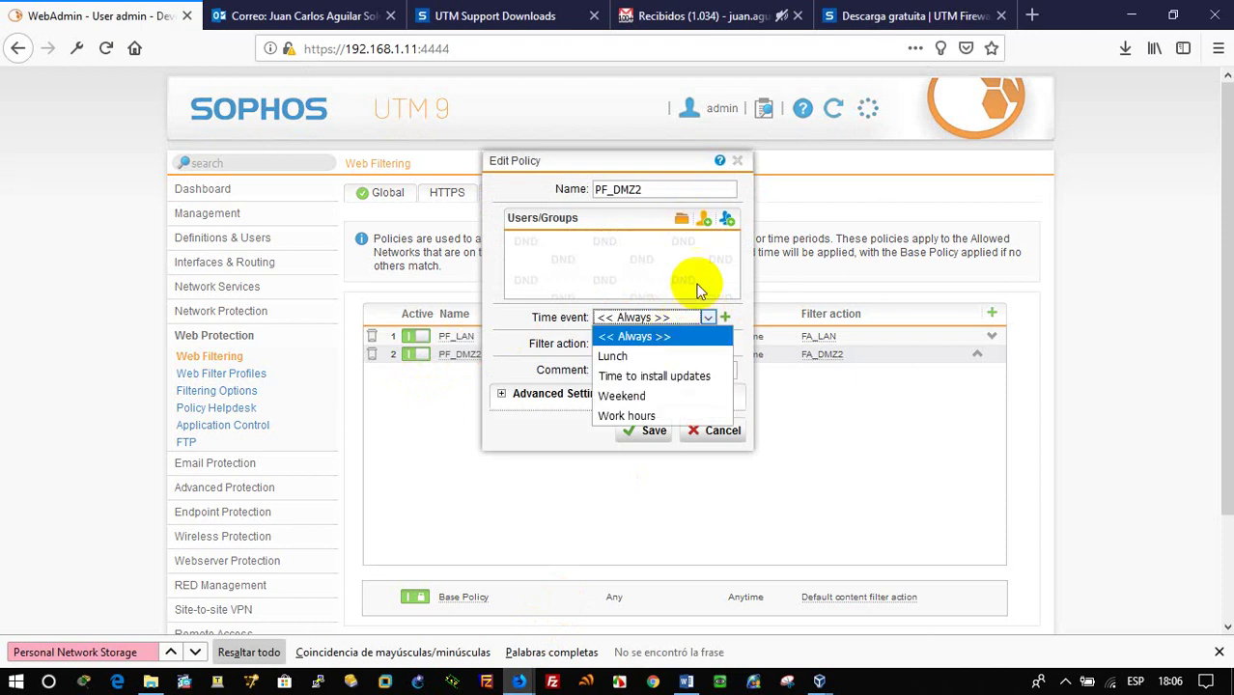
{"action": "left_click", "coordinate": [697, 284]}
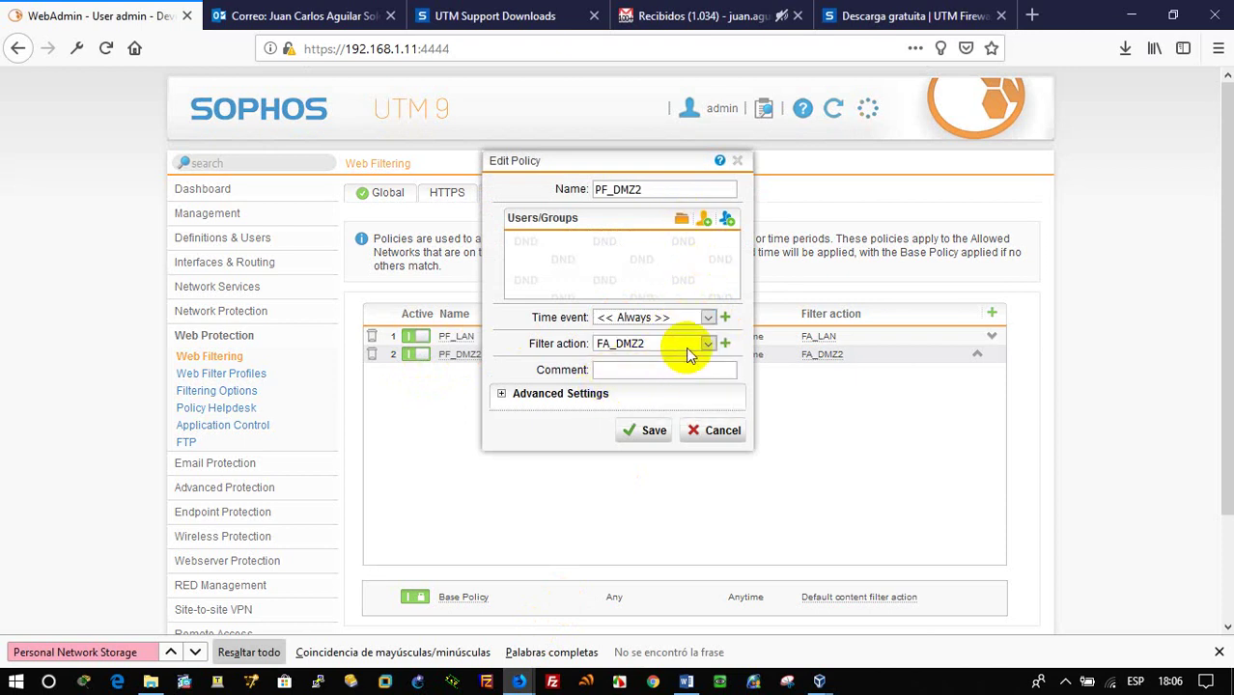
{"action": "left_click", "coordinate": [737, 161]}
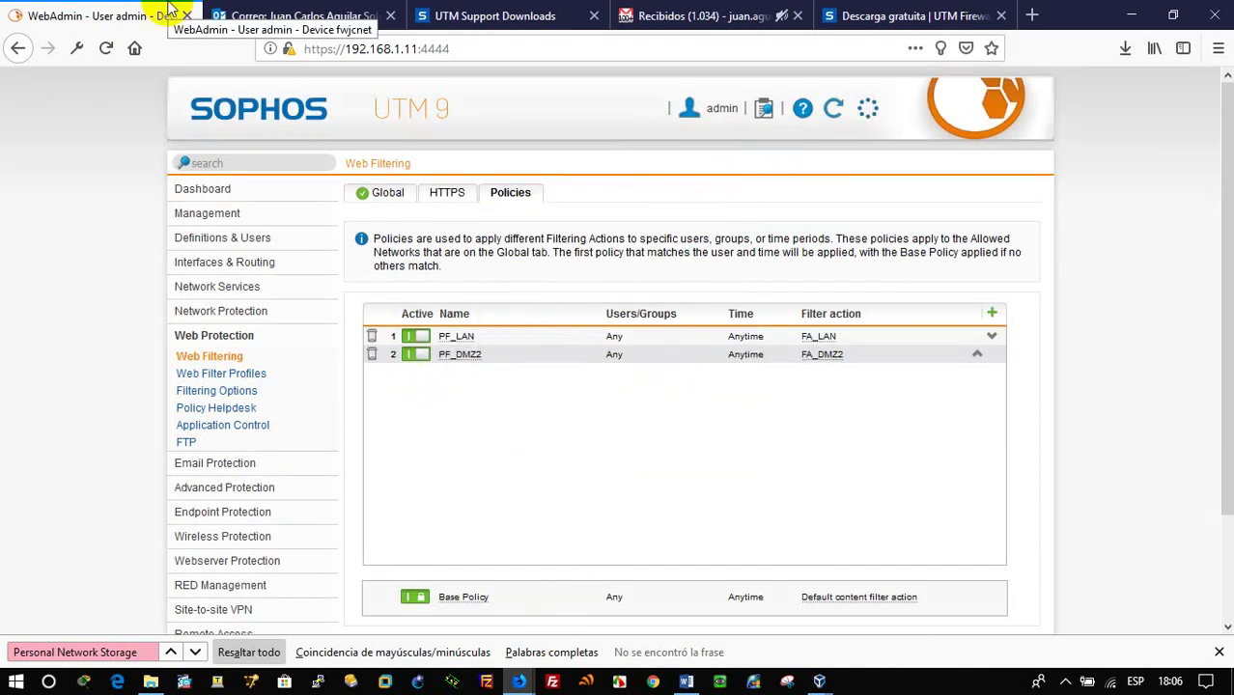
{"action": "left_click", "coordinate": [389, 194]}
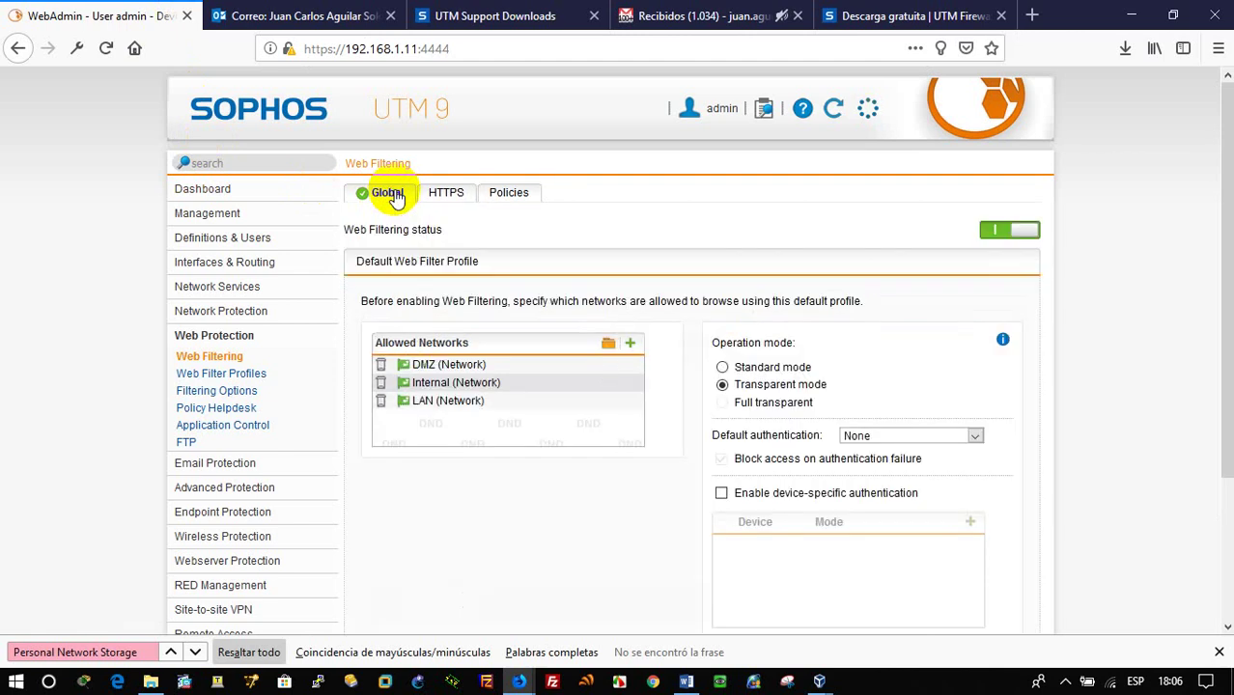
In the PF_DMZ web filter profile, move the PF_DMZ2 policy above PF_LAN and save the profile.
{"action": "left_click", "coordinate": [263, 374]}
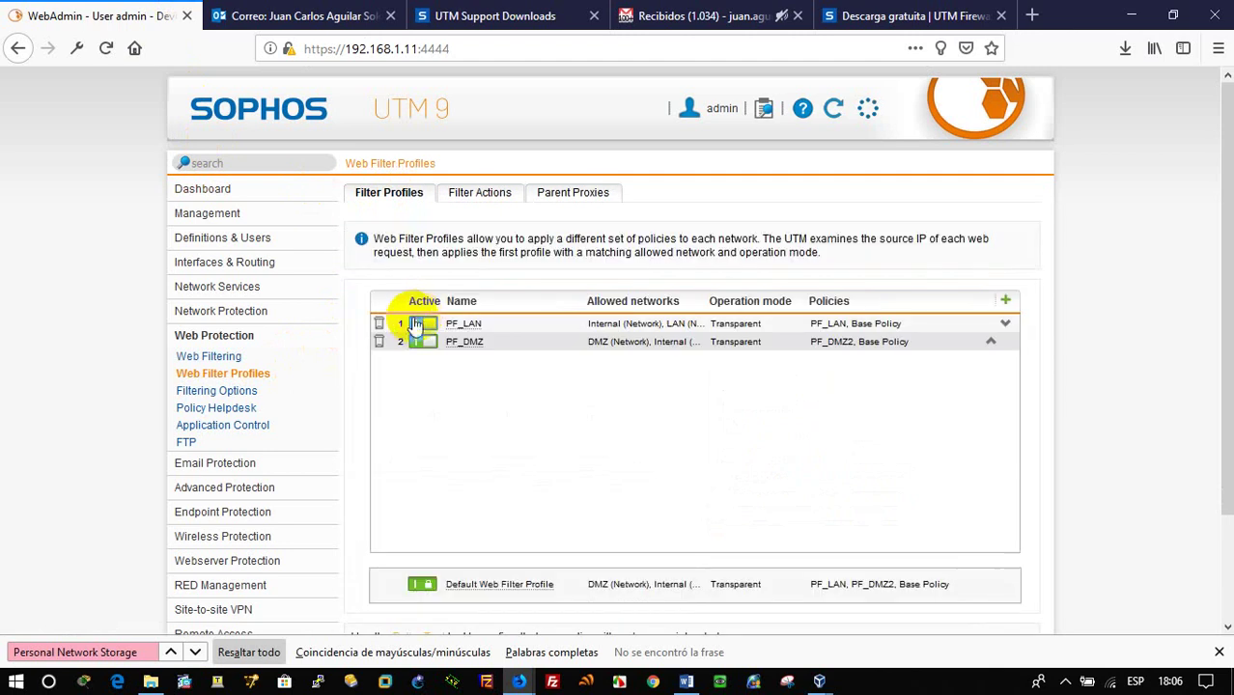
{"action": "left_click", "coordinate": [471, 342]}
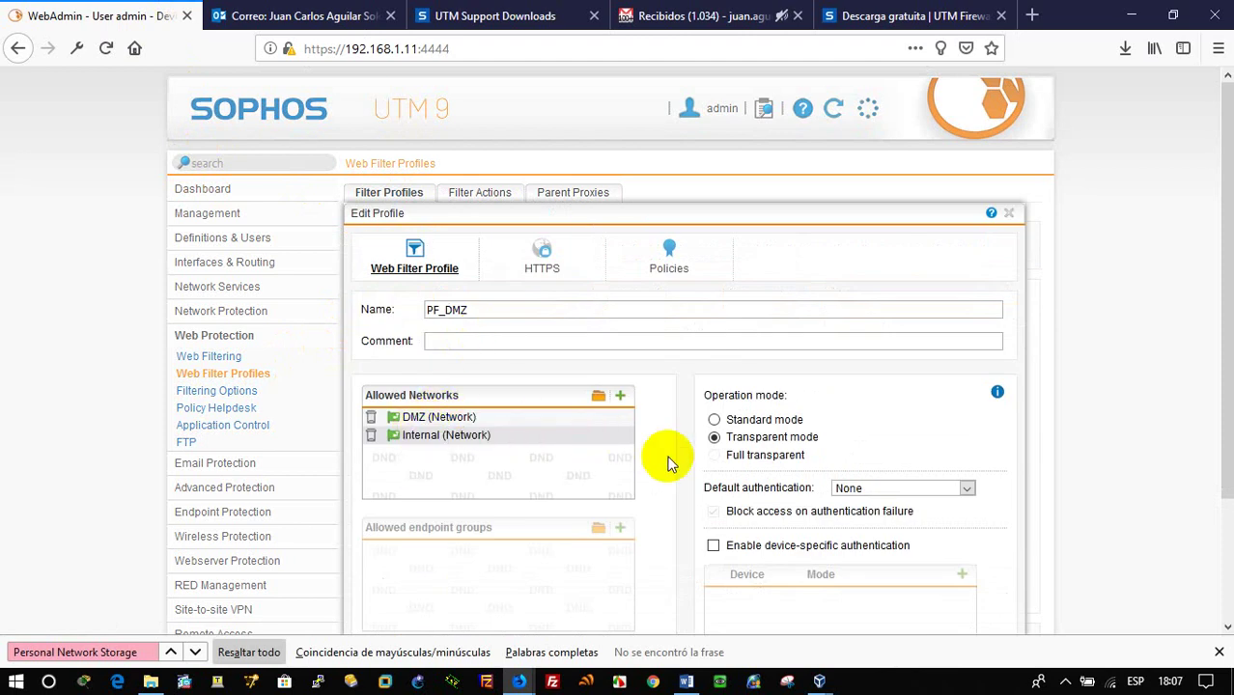
{"action": "scroll", "coordinate": [671, 465], "scroll_direction": "down", "scroll_amount": 3}
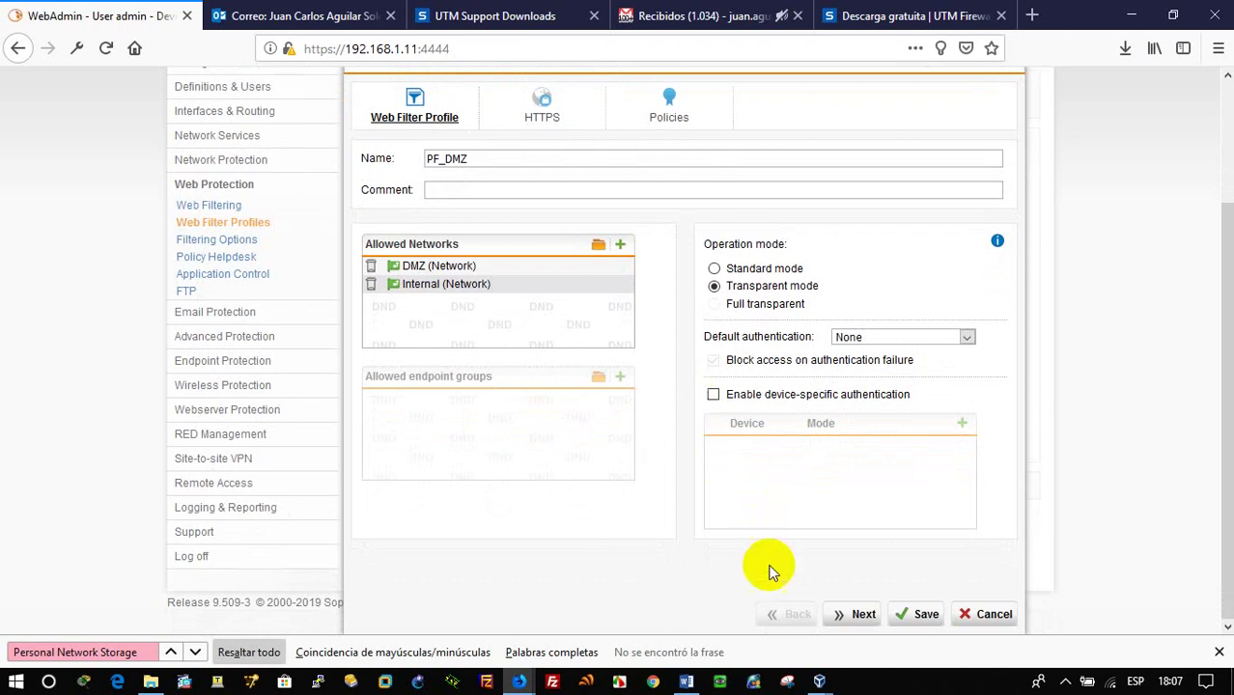
{"action": "left_click", "coordinate": [860, 615]}
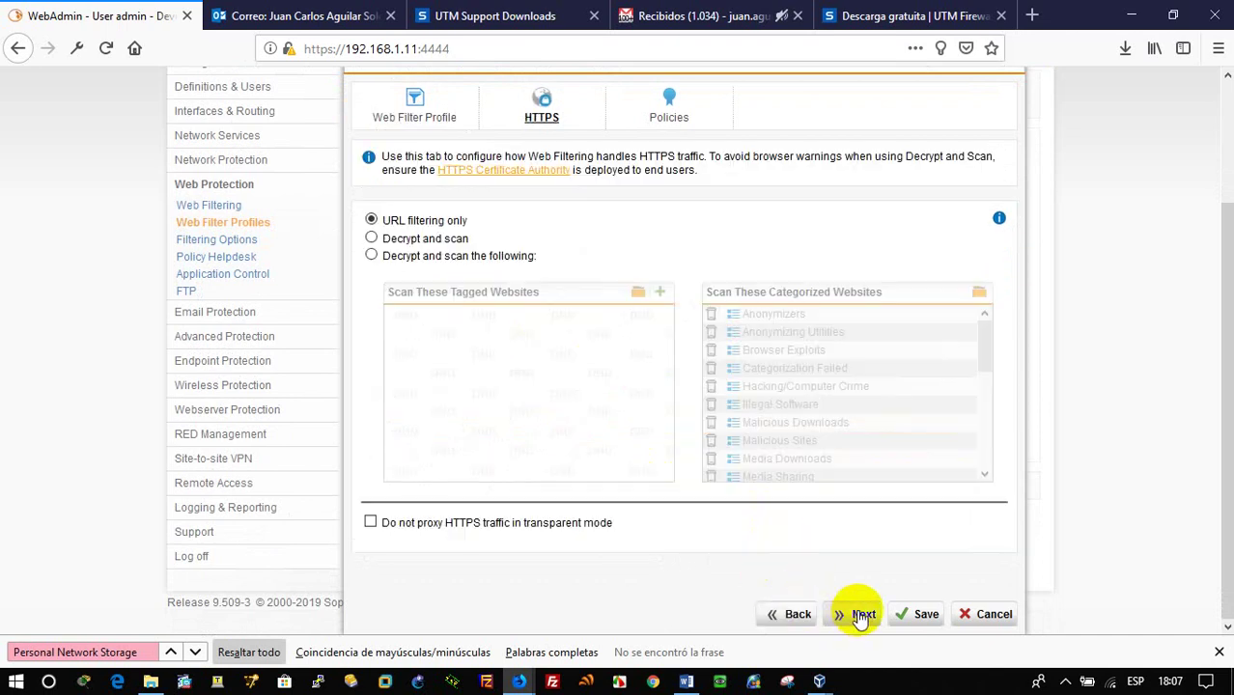
{"action": "left_click", "coordinate": [862, 615]}
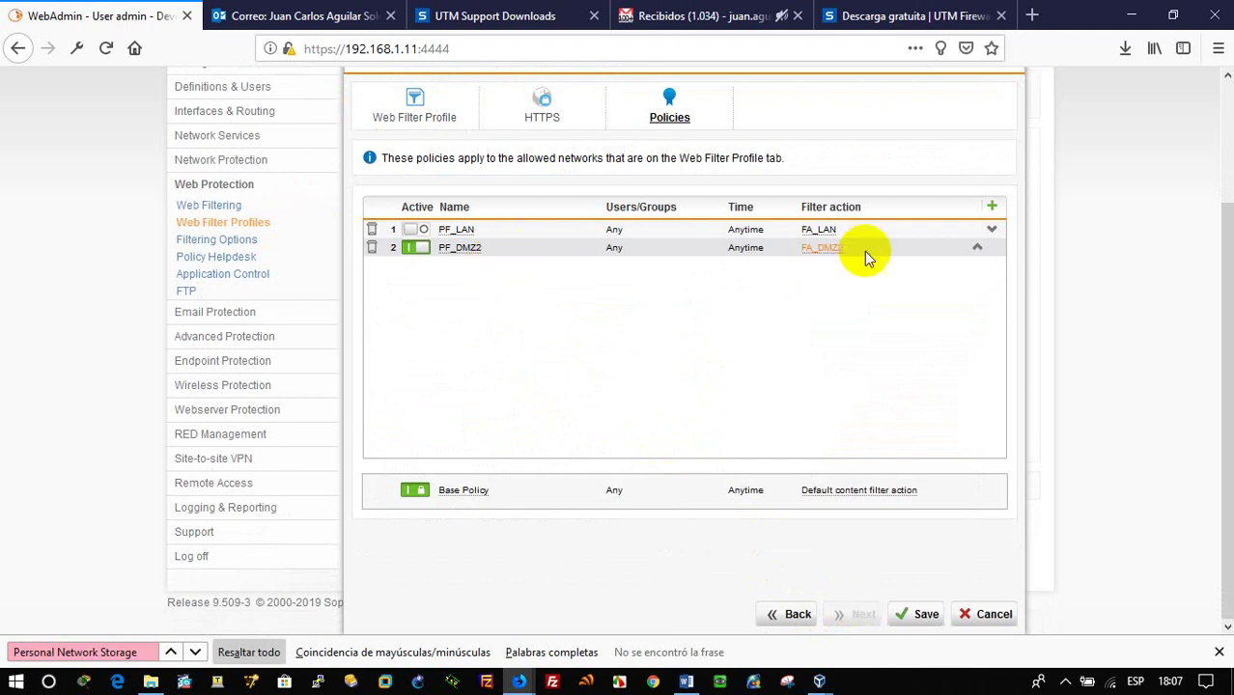
{"action": "left_click", "coordinate": [981, 250]}
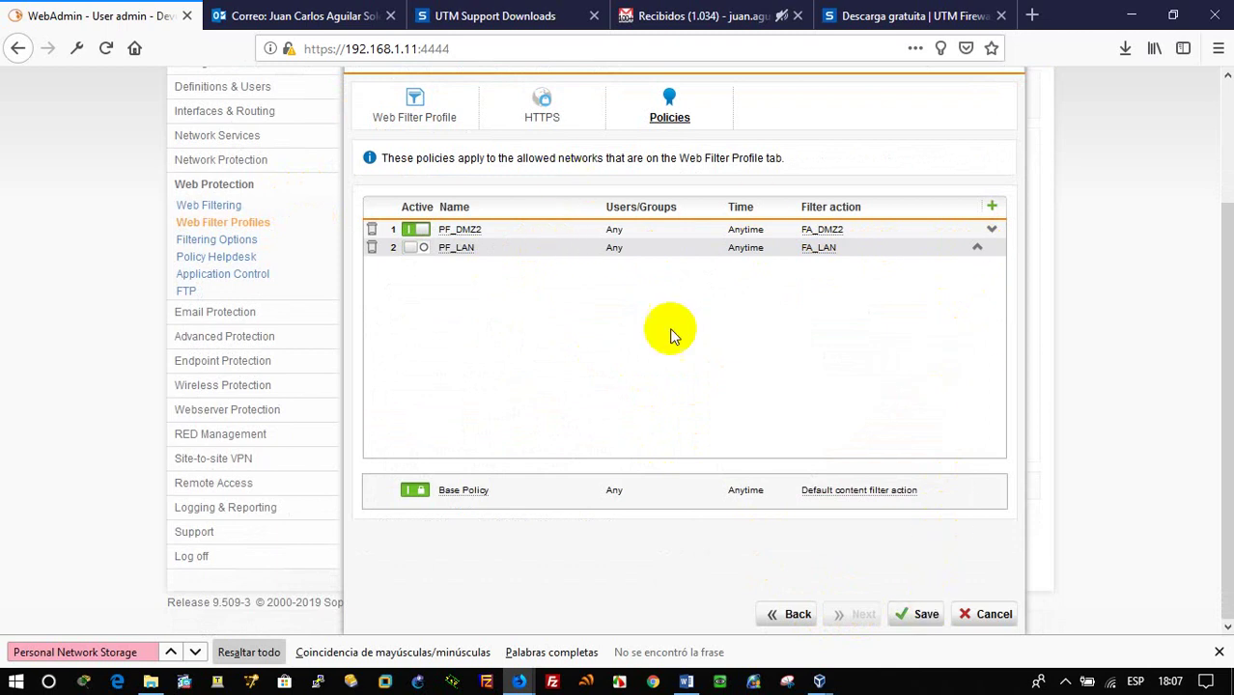
{"action": "left_click", "coordinate": [912, 615]}
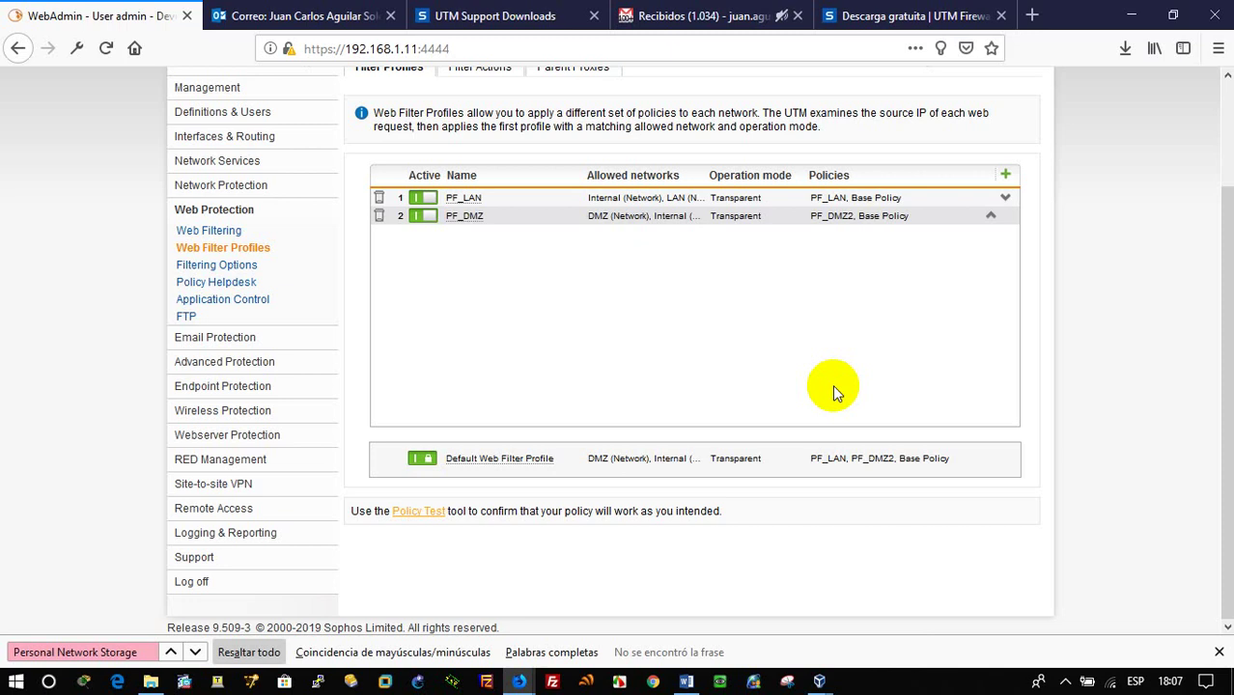
Reload mega.nz in the W7 clonar virtual machine and check its newest requests in the Web Filtering live log.
{"action": "mouse_move", "coordinate": [818, 681]}
{"action": "left_click", "coordinate": [938, 615]}
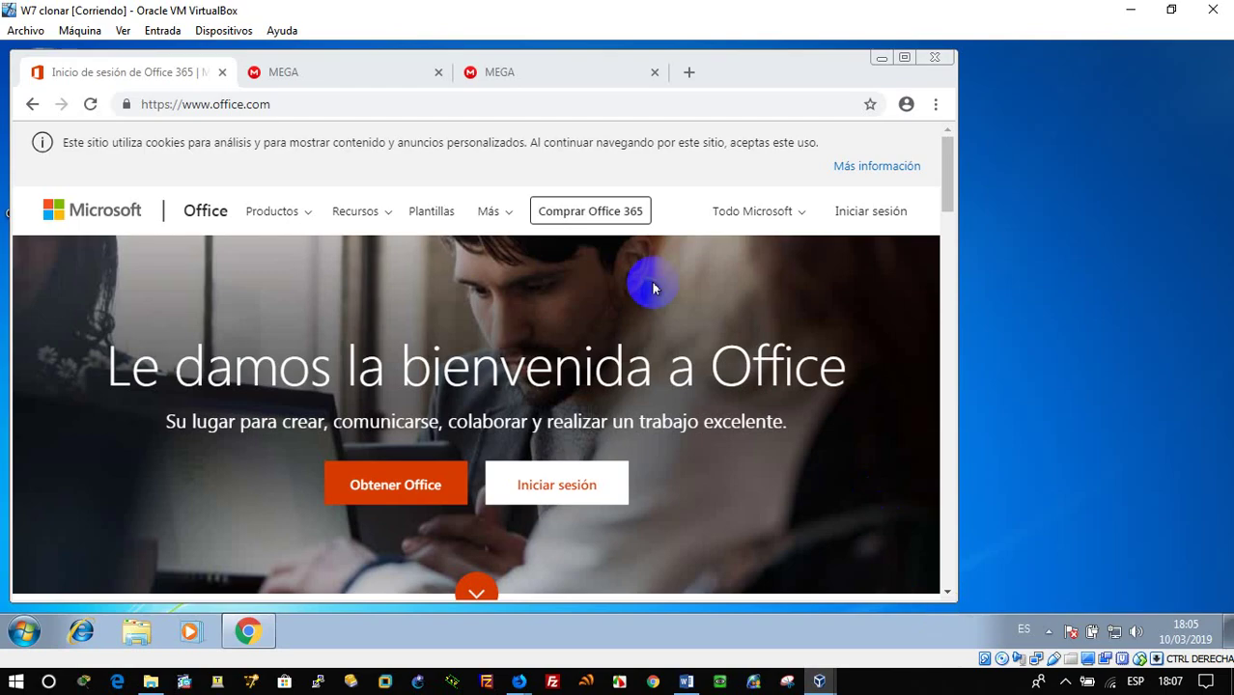
{"action": "left_click", "coordinate": [521, 74]}
{"action": "left_click", "coordinate": [92, 108]}
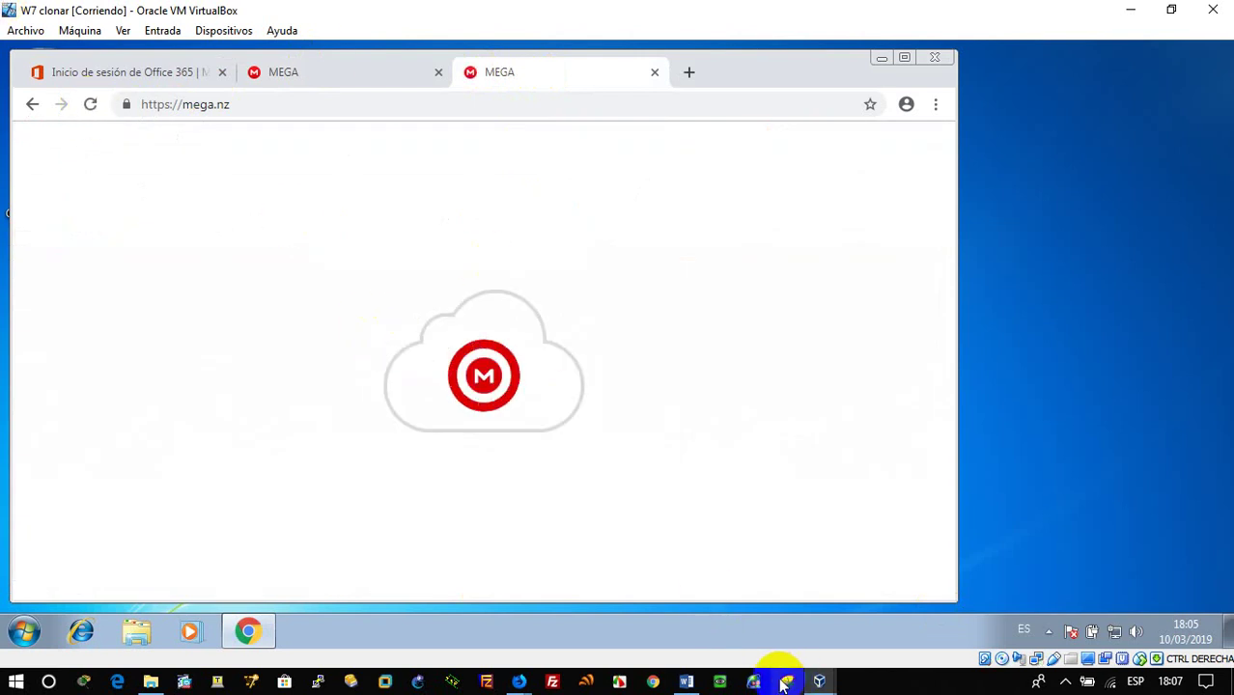
{"action": "mouse_move", "coordinate": [517, 678]}
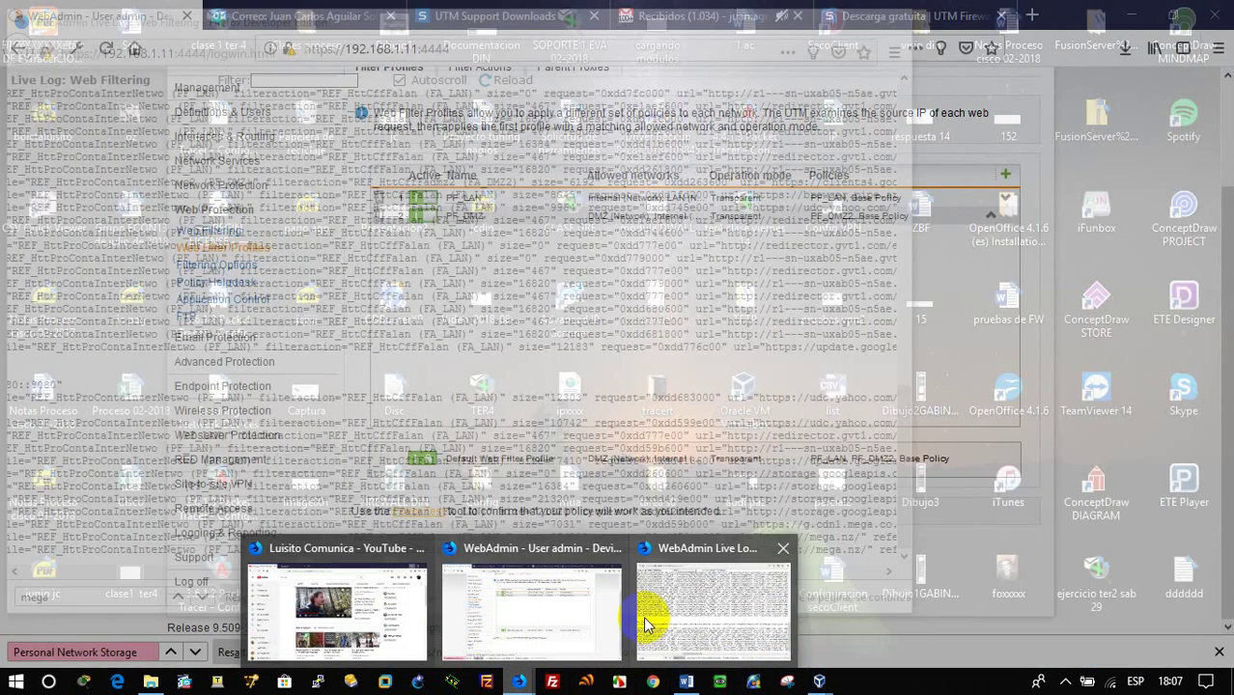
{"action": "left_click", "coordinate": [647, 617]}
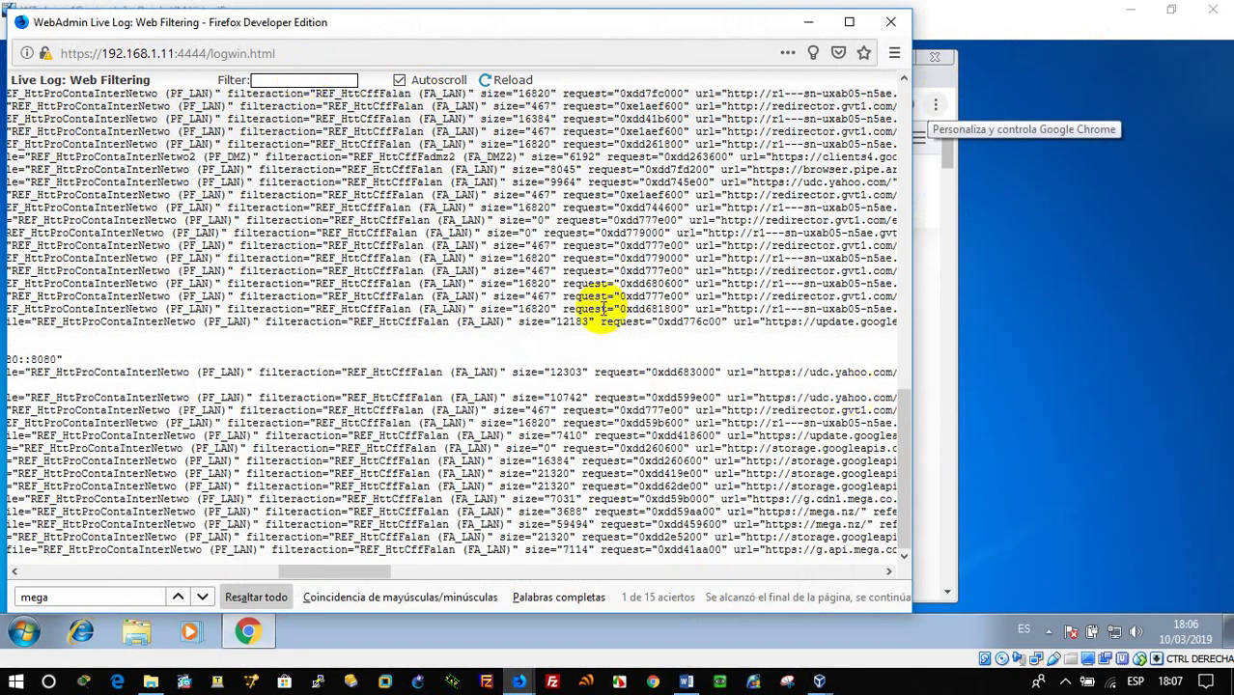
Switch to the 2016_DMZ virtual machine, close its command prompt and dismiss Google's location request.
{"action": "mouse_move", "coordinate": [818, 681]}
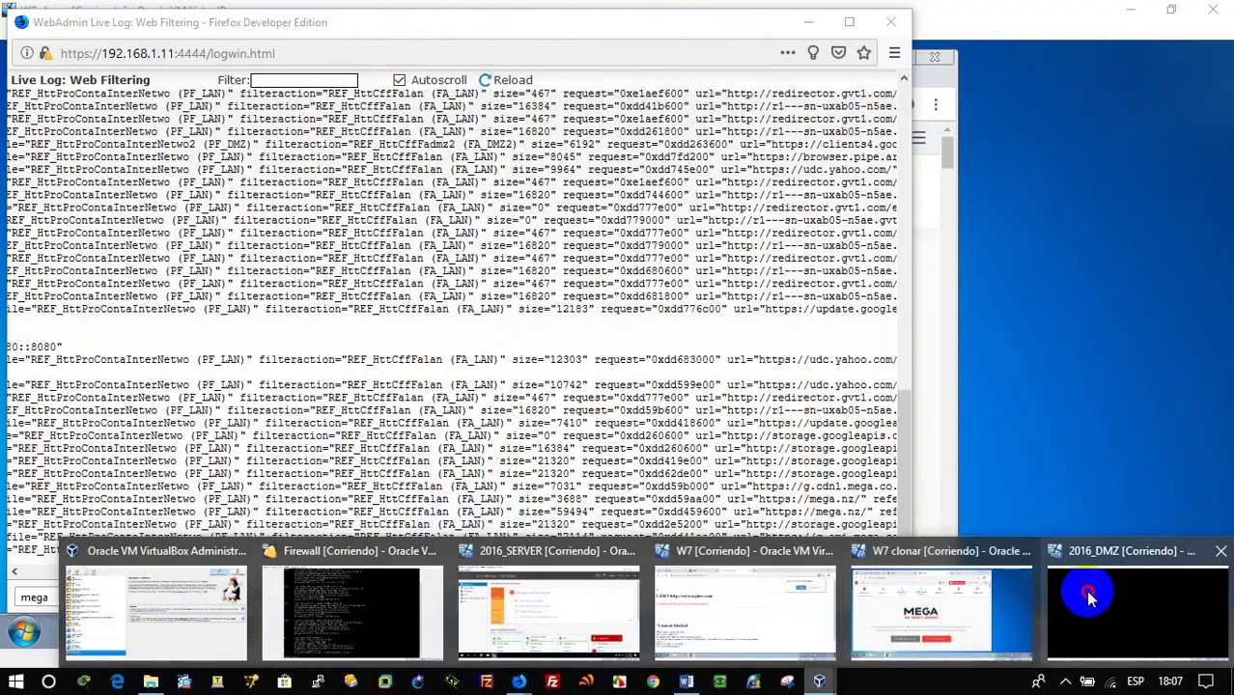
{"action": "left_click", "coordinate": [1082, 593]}
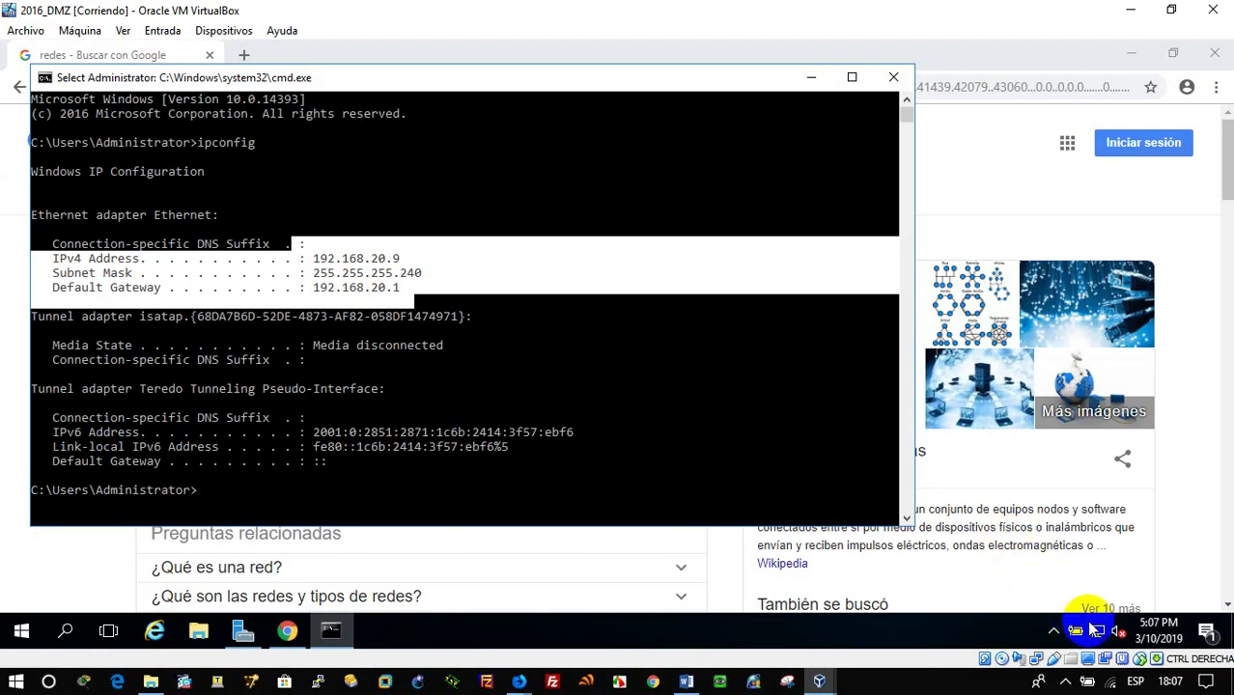
{"action": "mouse_move", "coordinate": [1092, 626]}
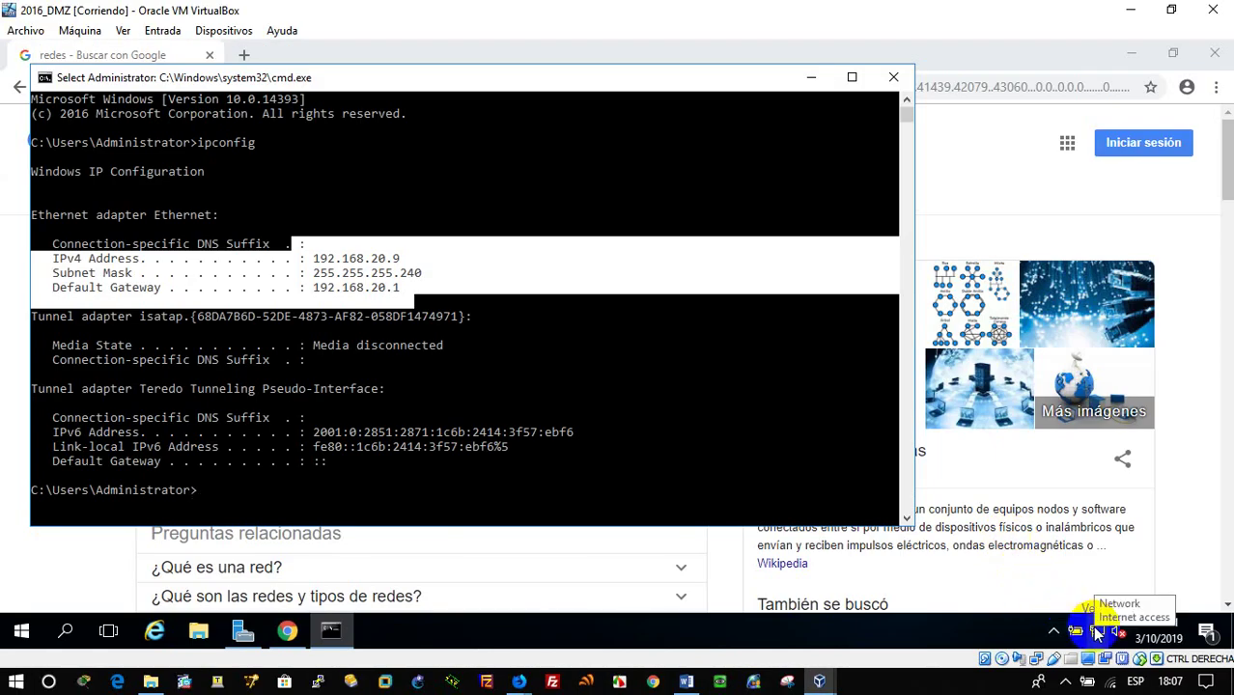
{"action": "mouse_move", "coordinate": [823, 678]}
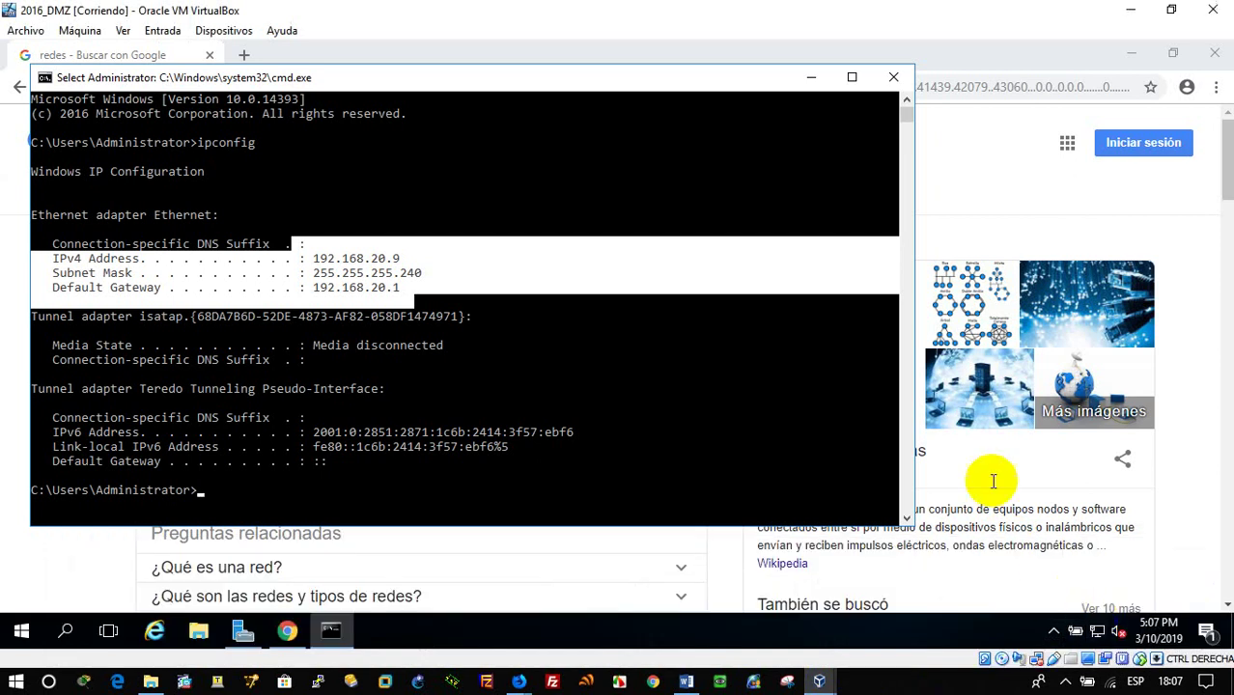
{"action": "left_click", "coordinate": [893, 78]}
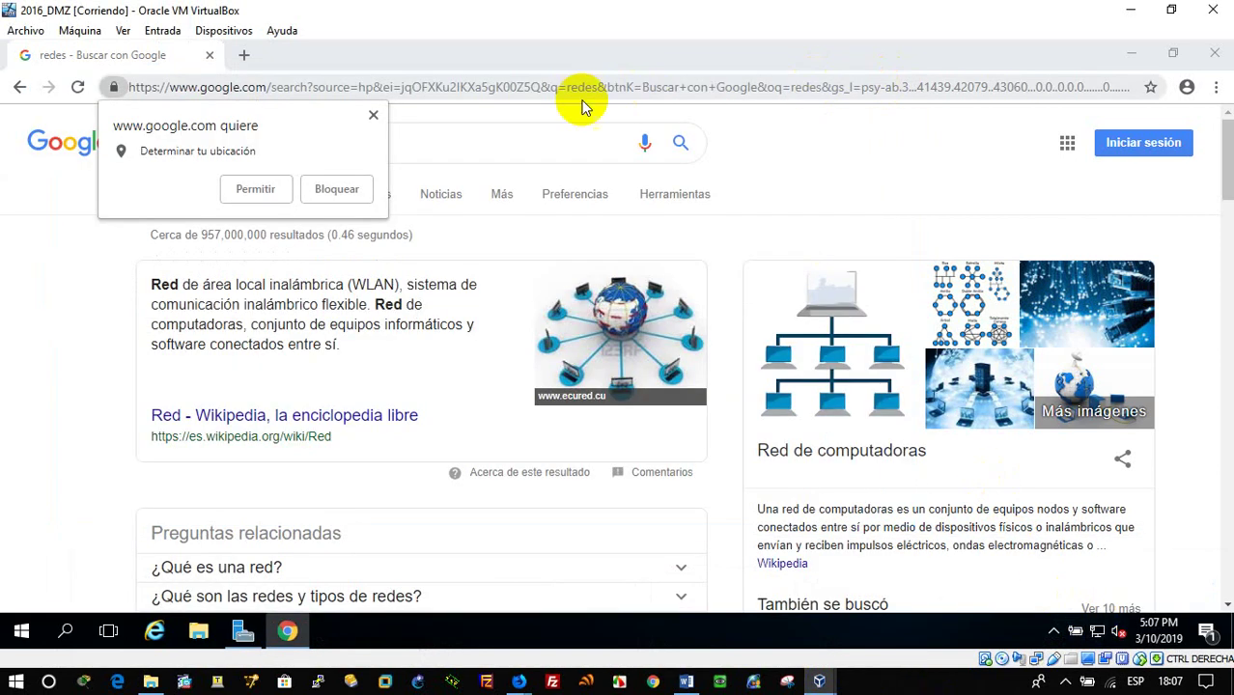
{"action": "left_click", "coordinate": [373, 115]}
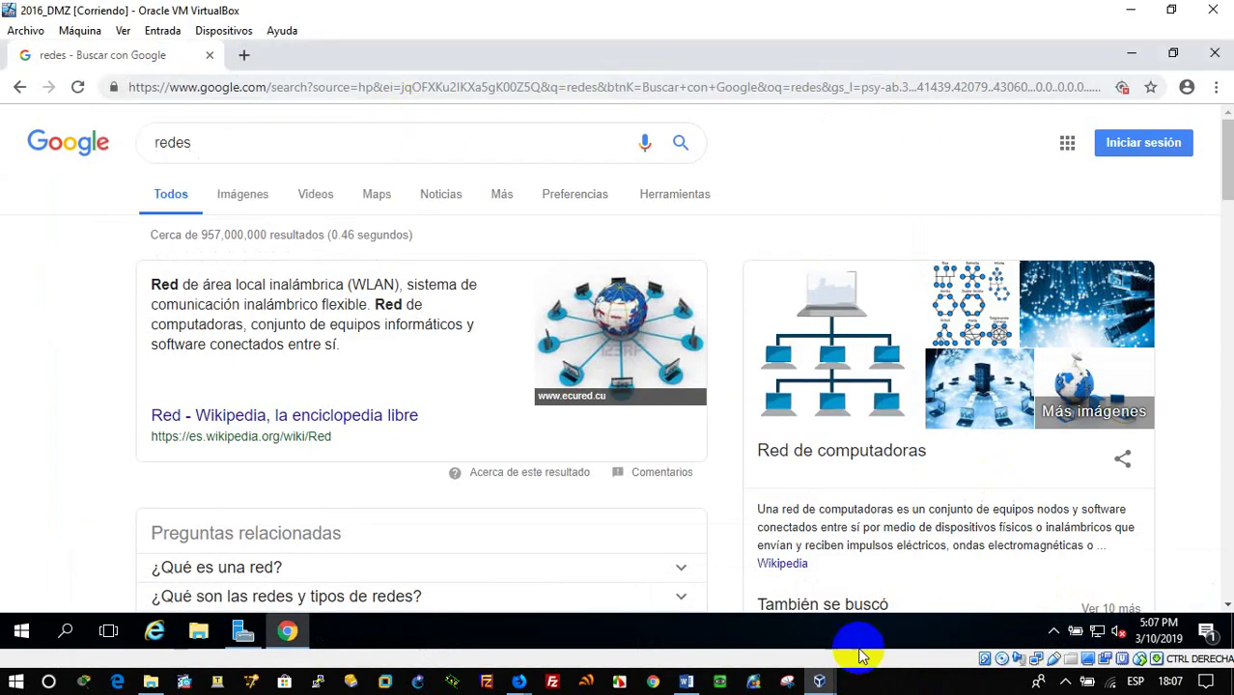
Search Google for "office 365" in the 2016_DMZ machine's browser to test the DMZ web filtering.
{"action": "left_click", "coordinate": [820, 681]}
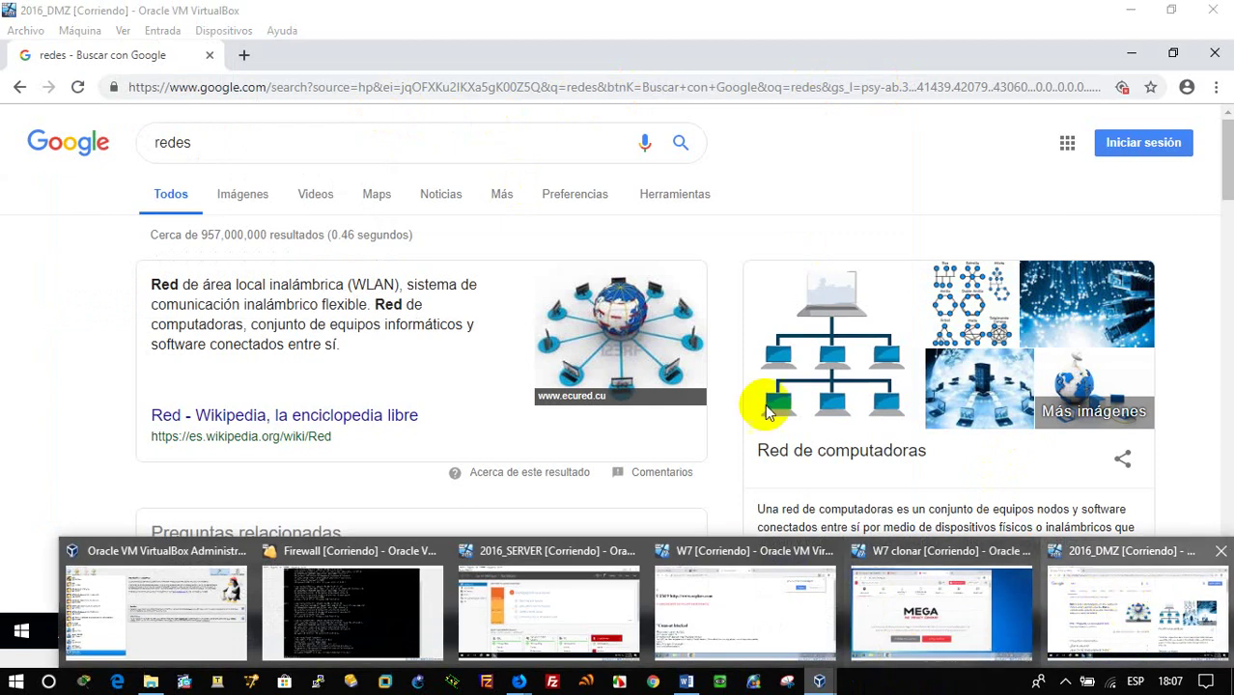
{"action": "left_click", "coordinate": [235, 89]}
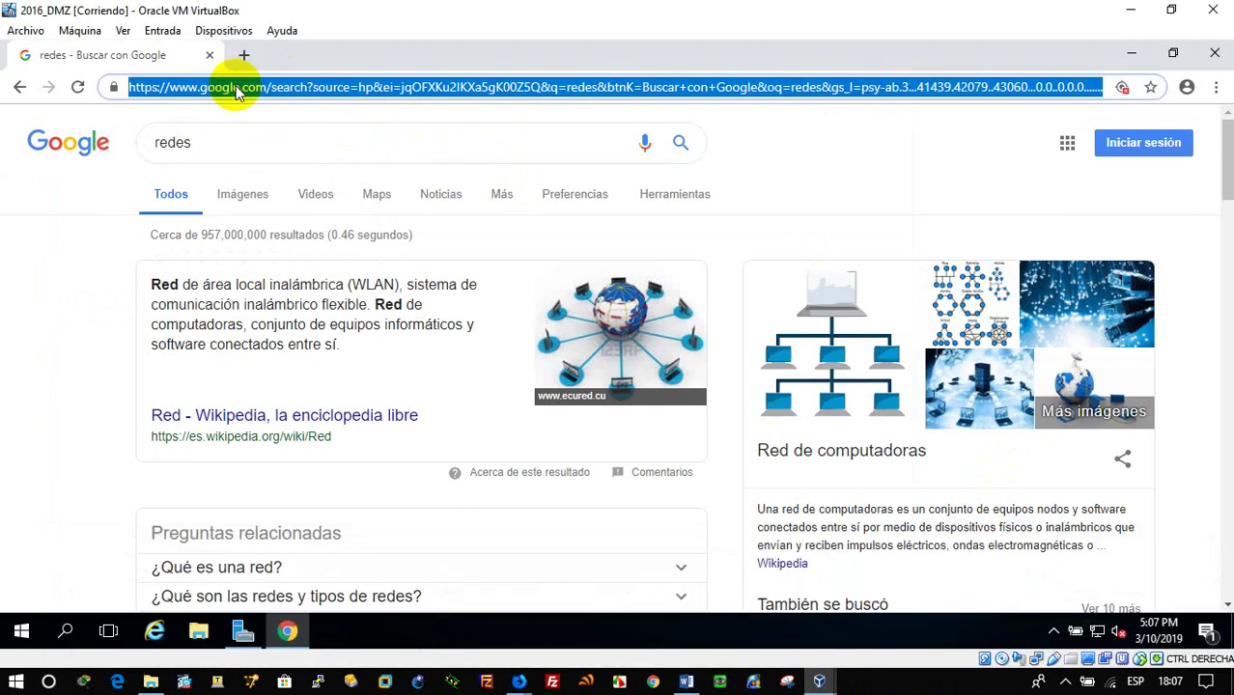
{"action": "type", "text": "office"}
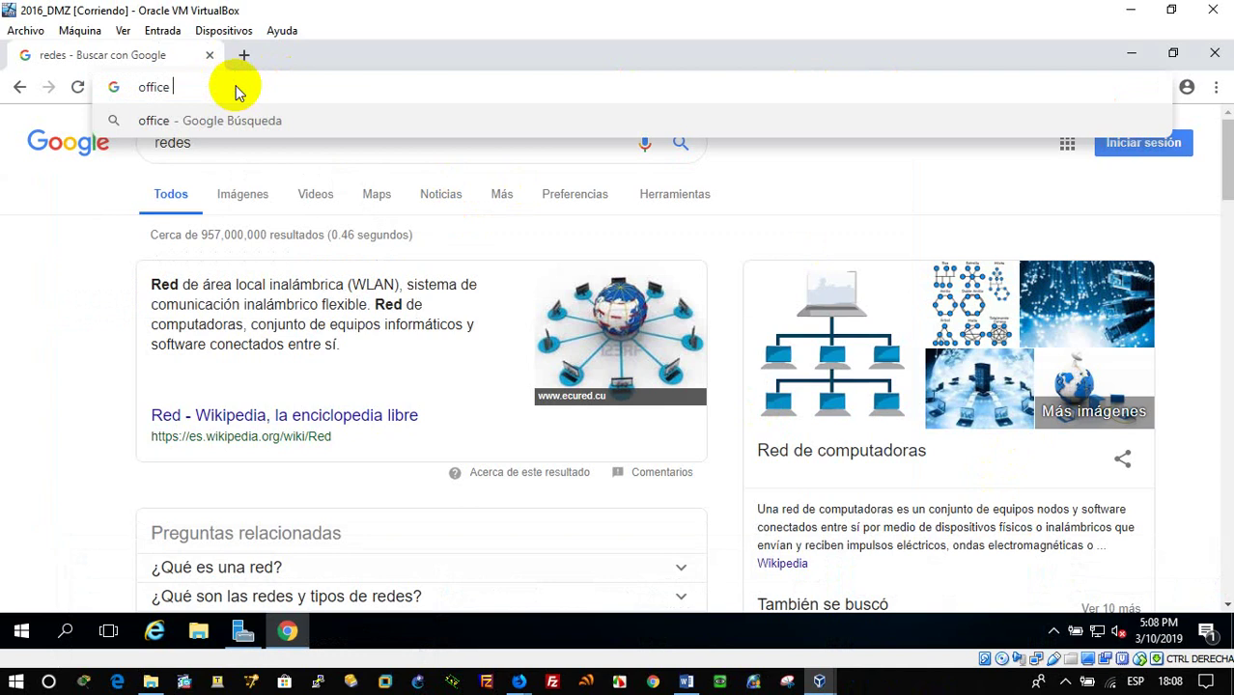
{"action": "type", "text": " 365"}
{"action": "key", "text": "Return"}
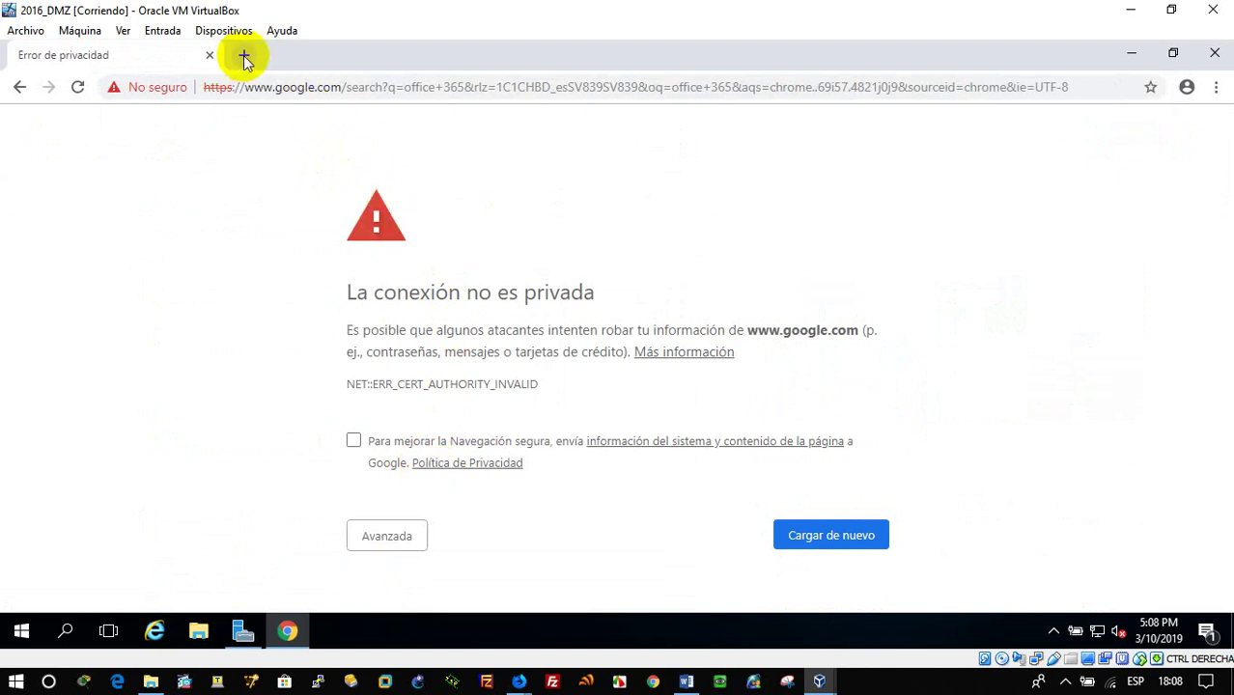
Try to load mega.nz in a new browser tab on the 2016_DMZ machine.
{"action": "key", "text": "ctrl+t"}
{"action": "left_click", "coordinate": [262, 86]}
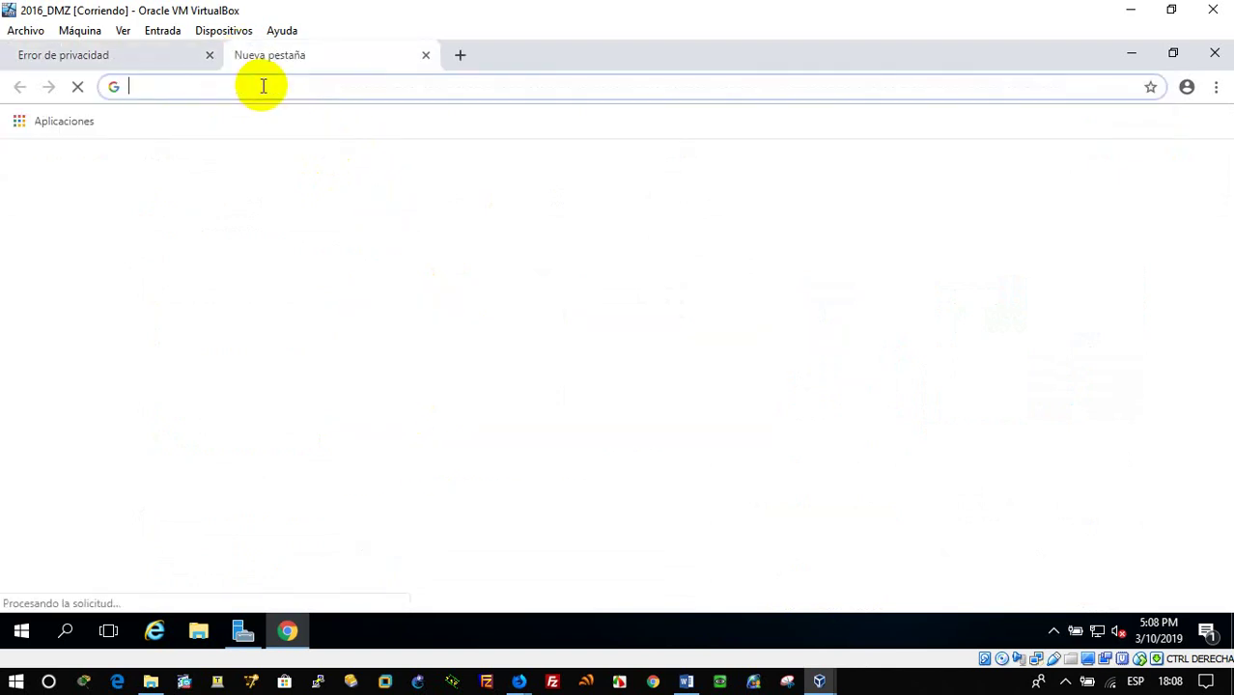
{"action": "type", "text": "mega"}
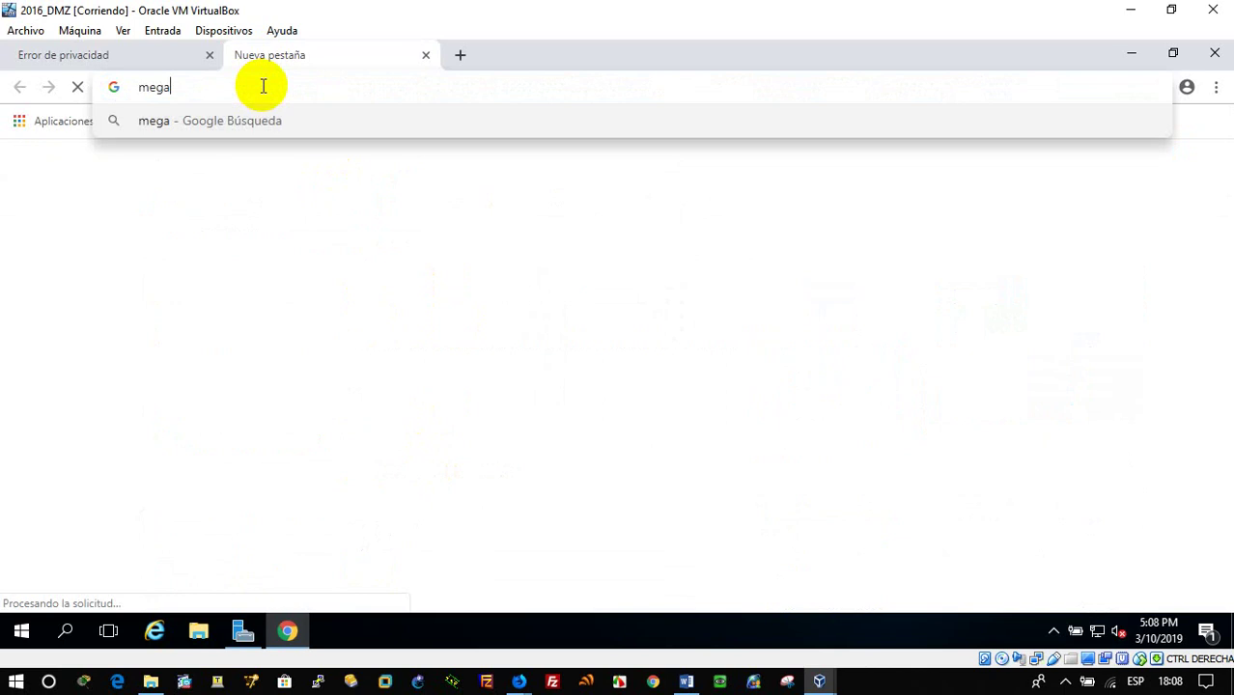
{"action": "type", "text": ".n"}
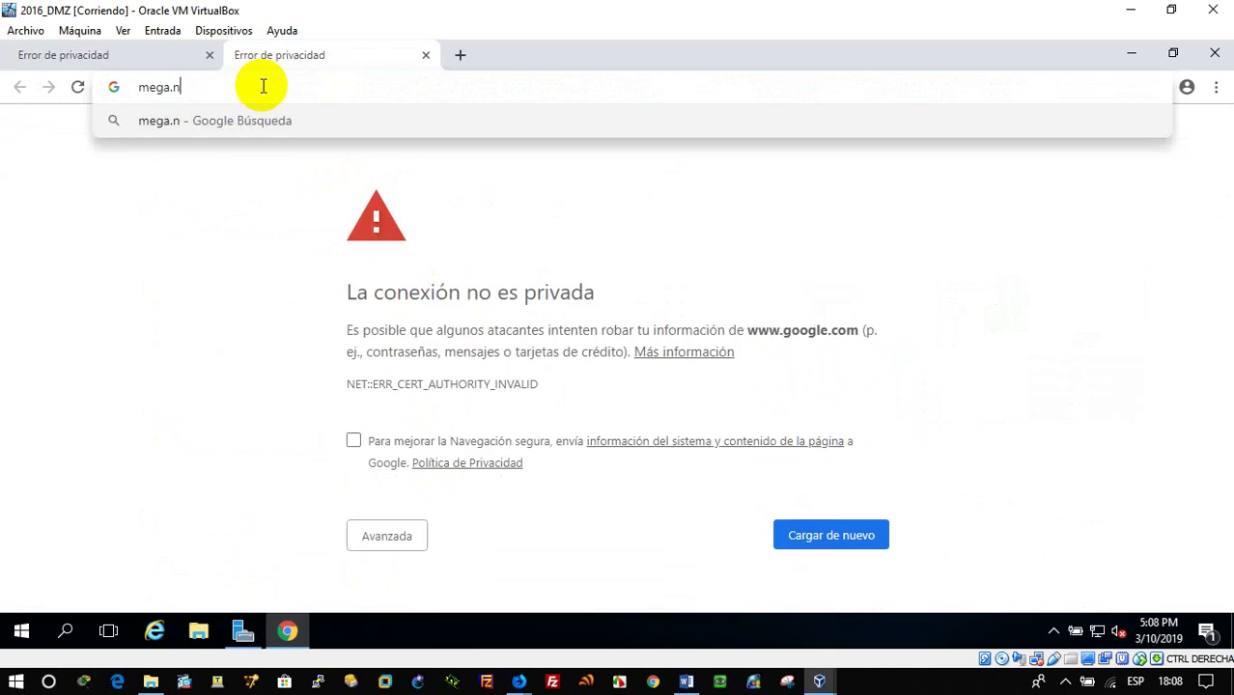
{"action": "type", "text": "z"}
{"action": "key", "text": "Return"}
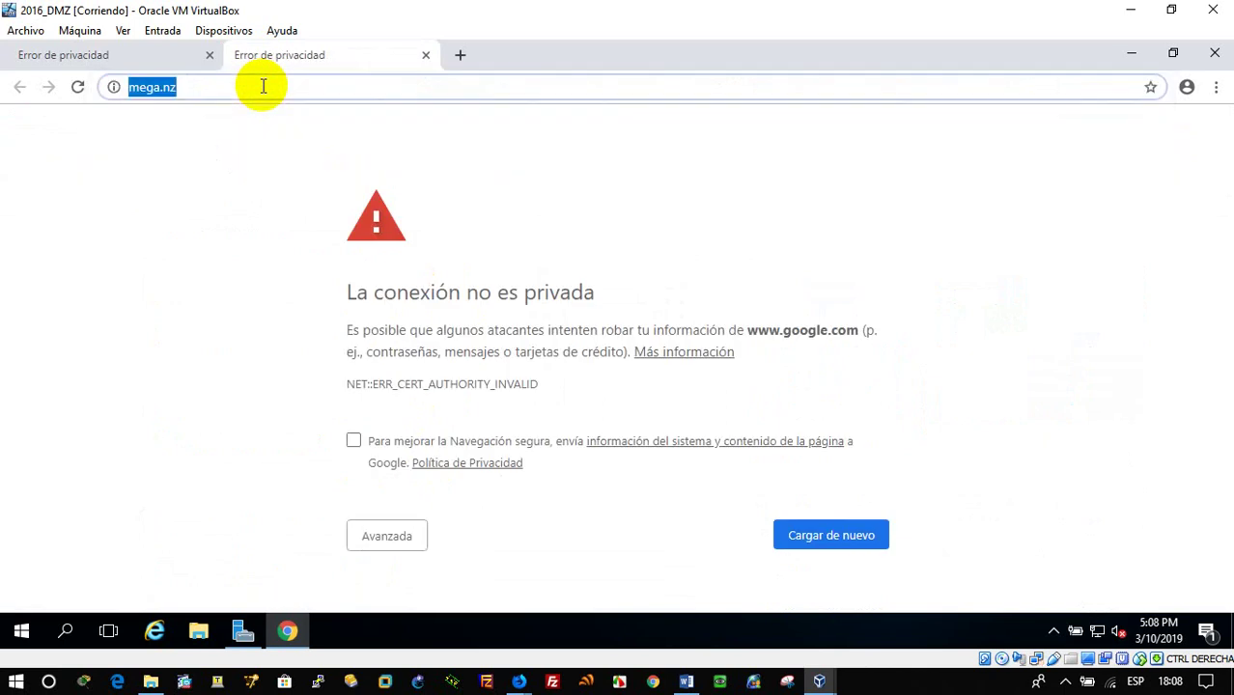
{"action": "key", "text": "Return"}
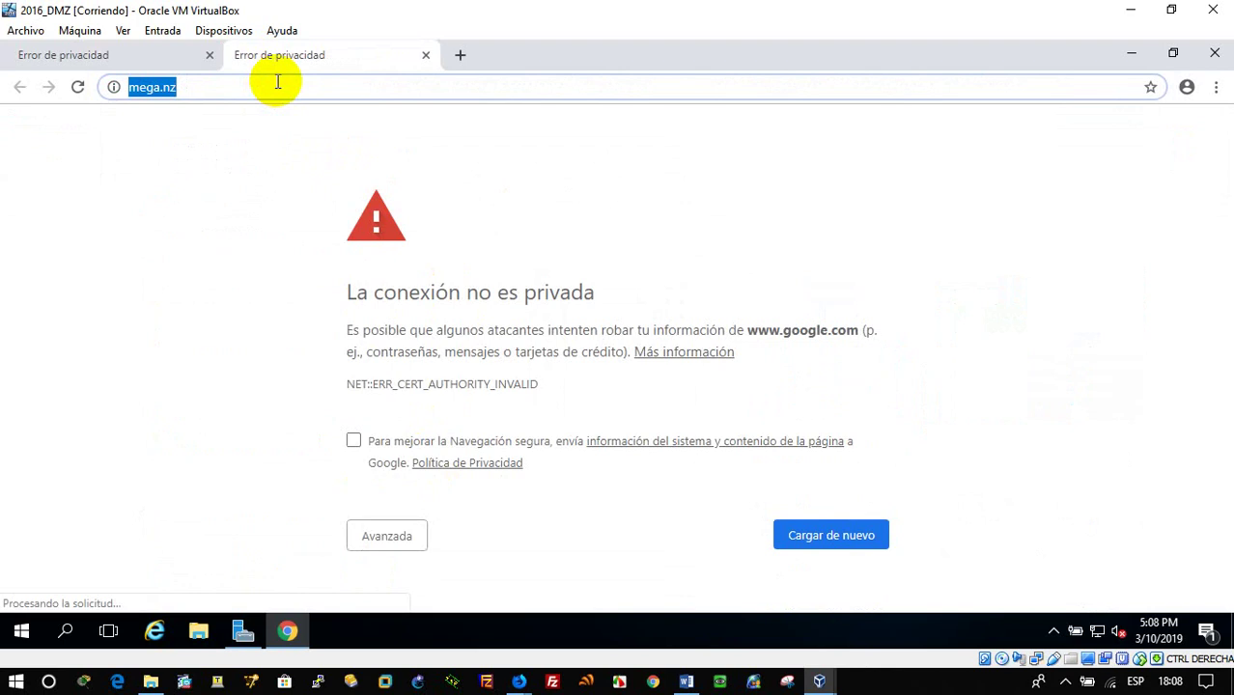
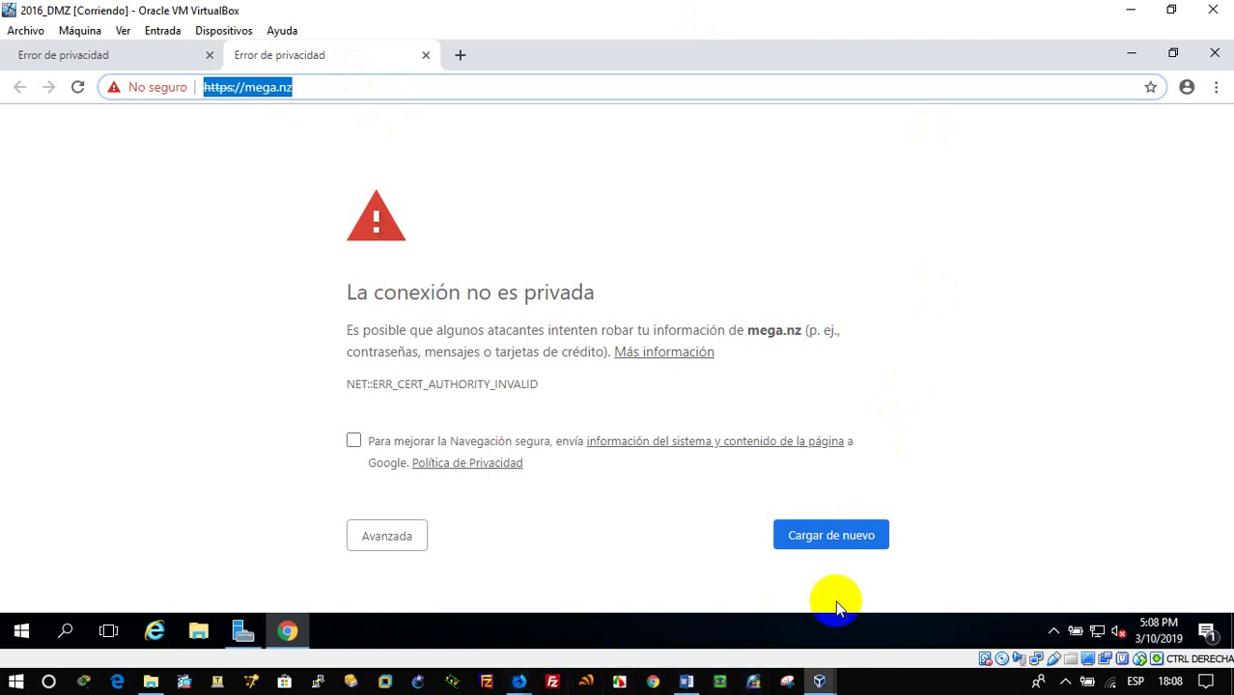
Examine the 2016_DMZ machine's latest requests in the Web Filtering live log, checking their action, source IP, profile, filter action and URL.
{"action": "left_click", "coordinate": [818, 682]}
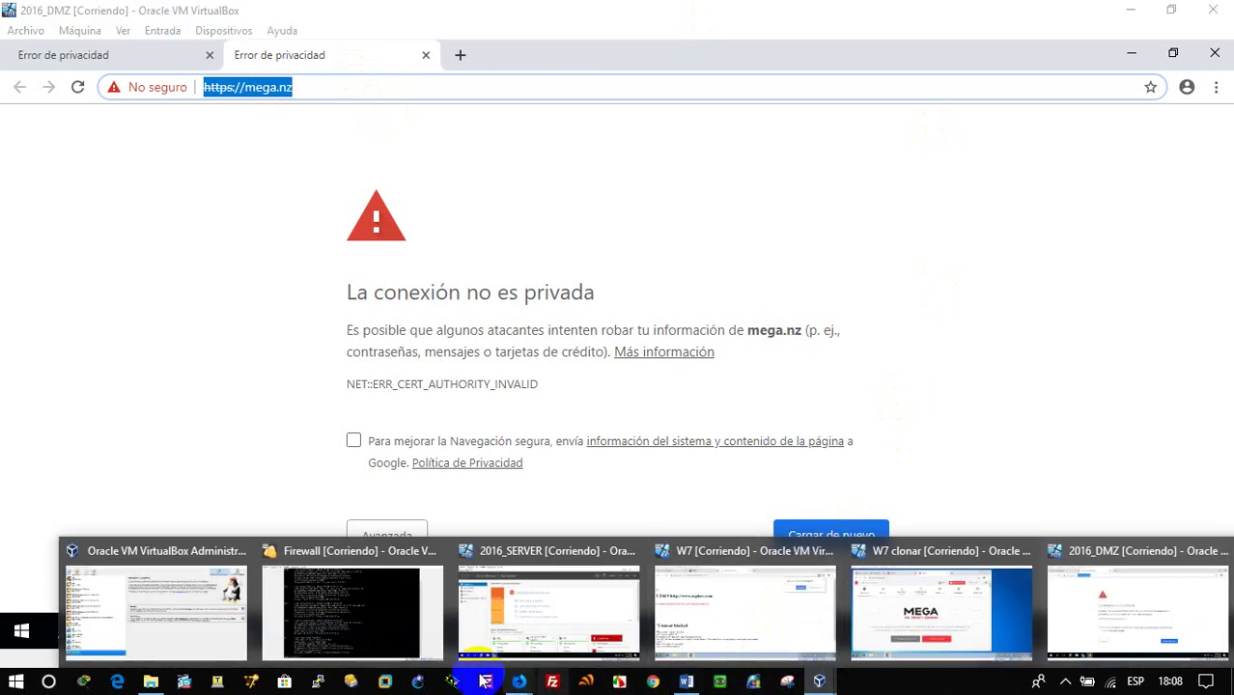
{"action": "mouse_move", "coordinate": [521, 683]}
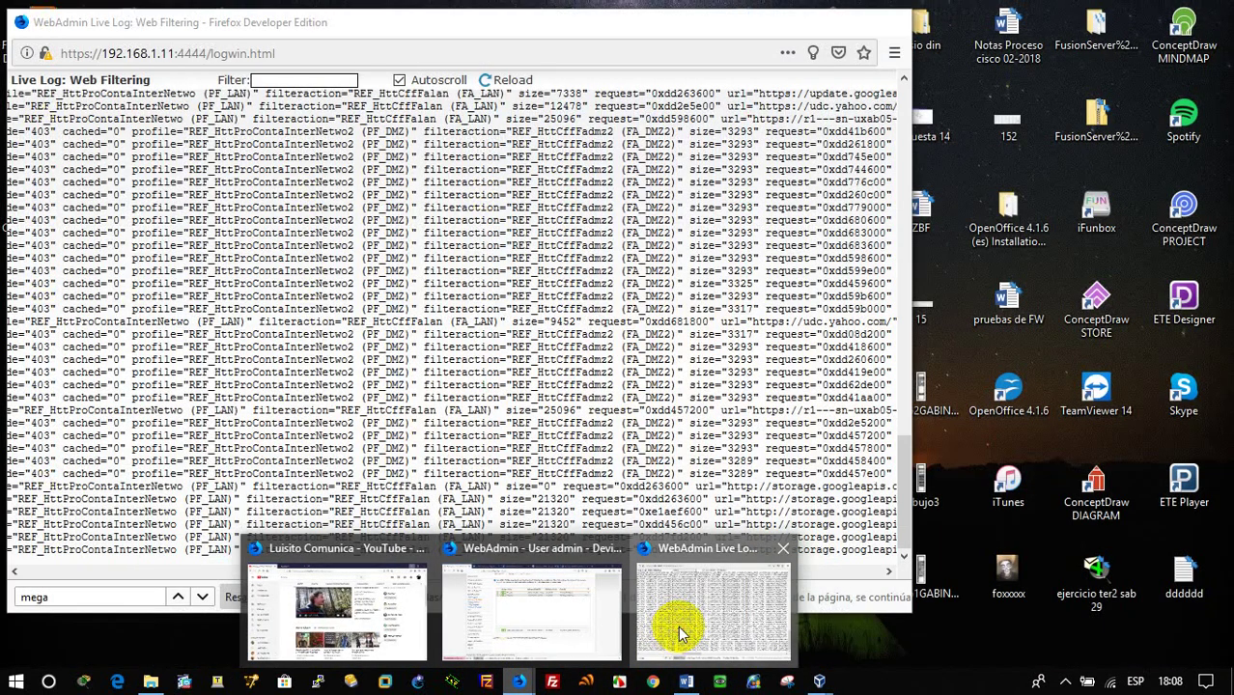
{"action": "left_click", "coordinate": [674, 627]}
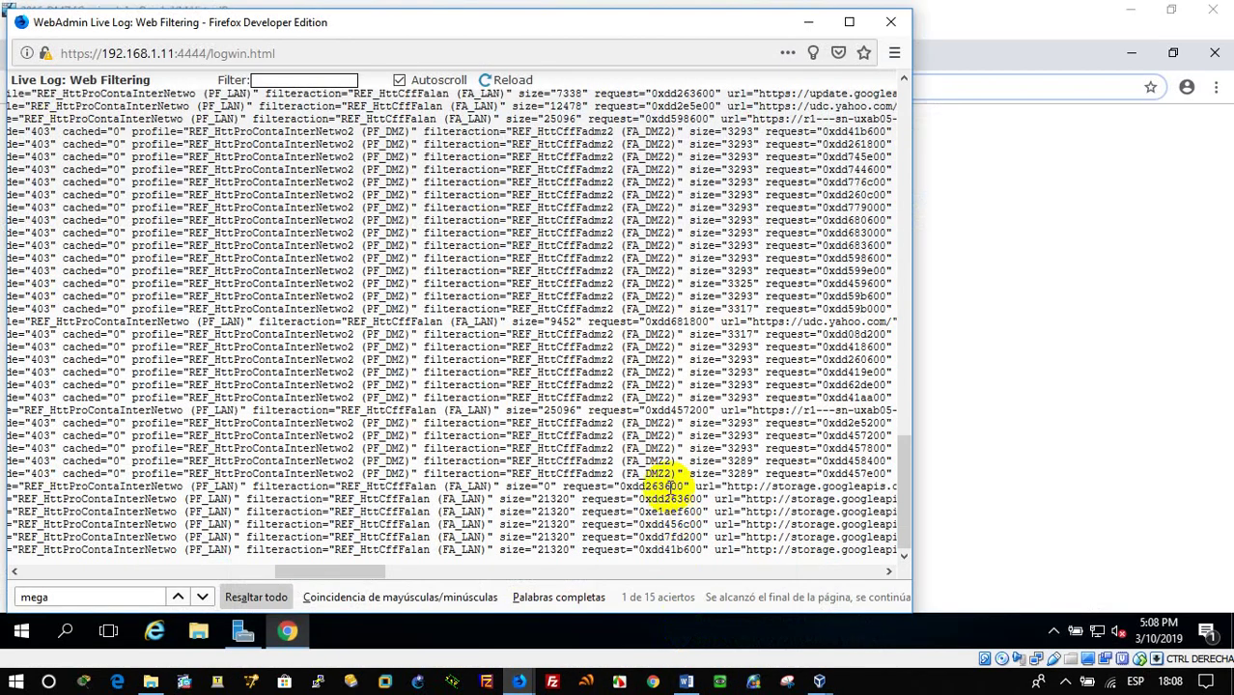
{"action": "left_click_drag", "start_coordinate": [621, 422], "coordinate": [676, 439]}
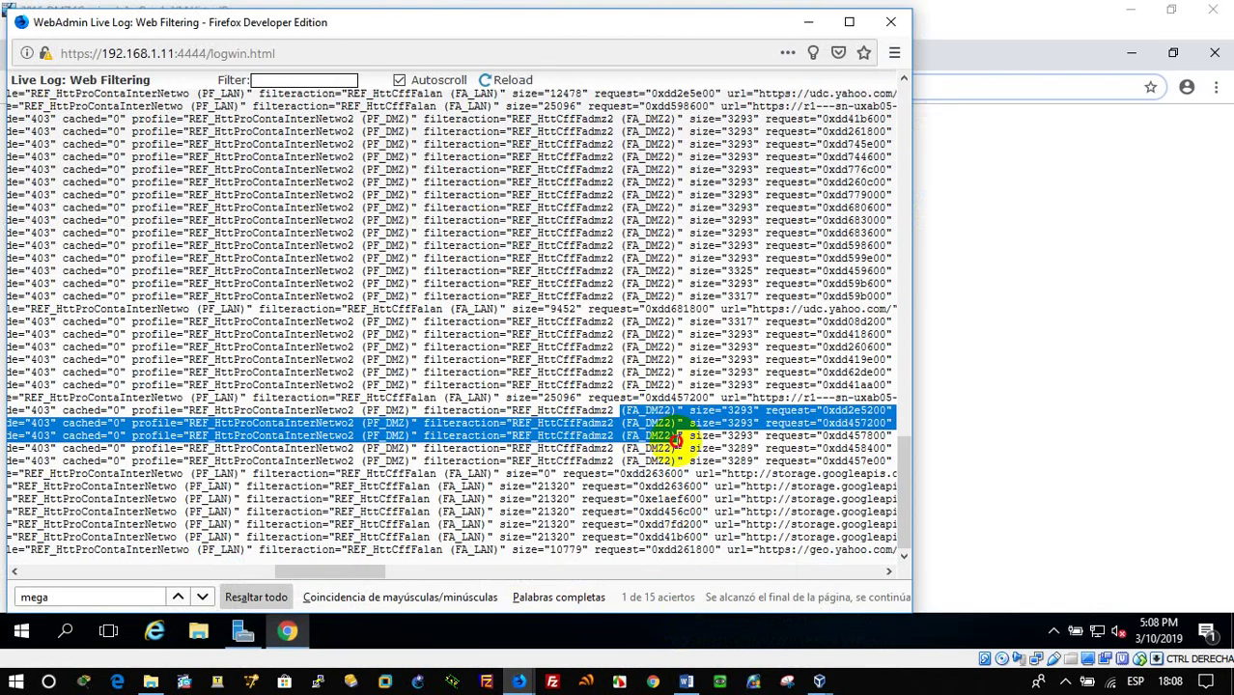
{"action": "left_click_drag", "start_coordinate": [314, 569], "coordinate": [347, 569]}
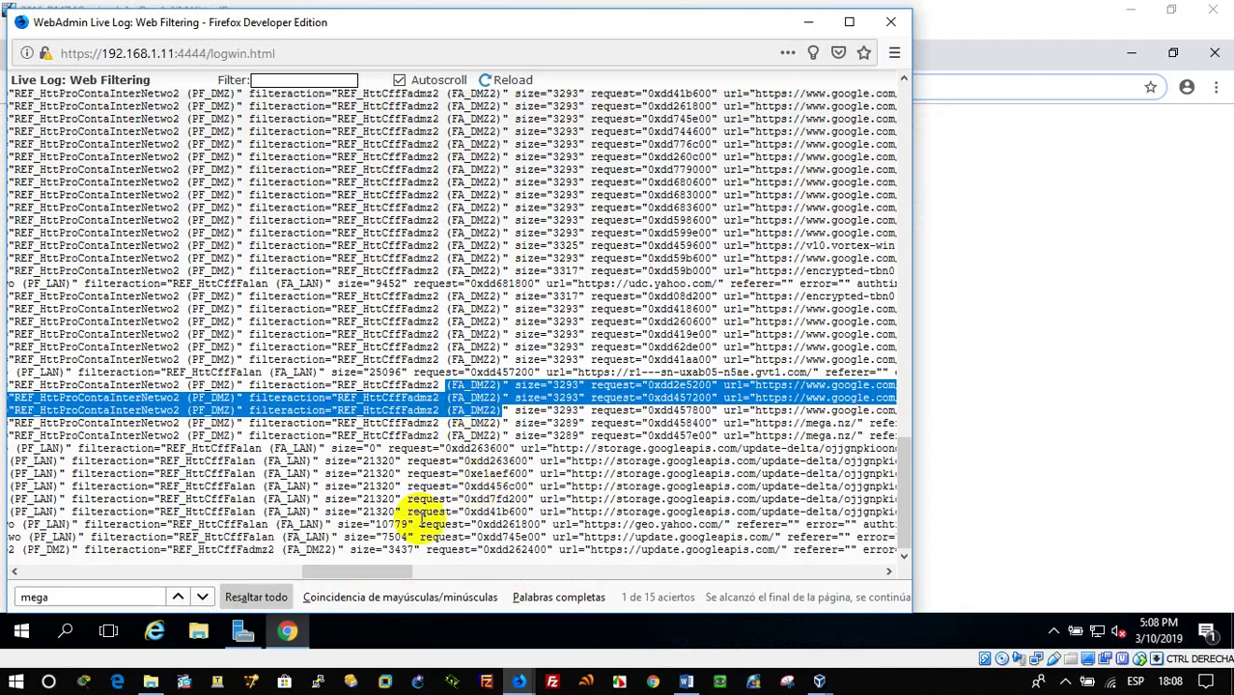
{"action": "left_click_drag", "start_coordinate": [379, 571], "coordinate": [250, 563]}
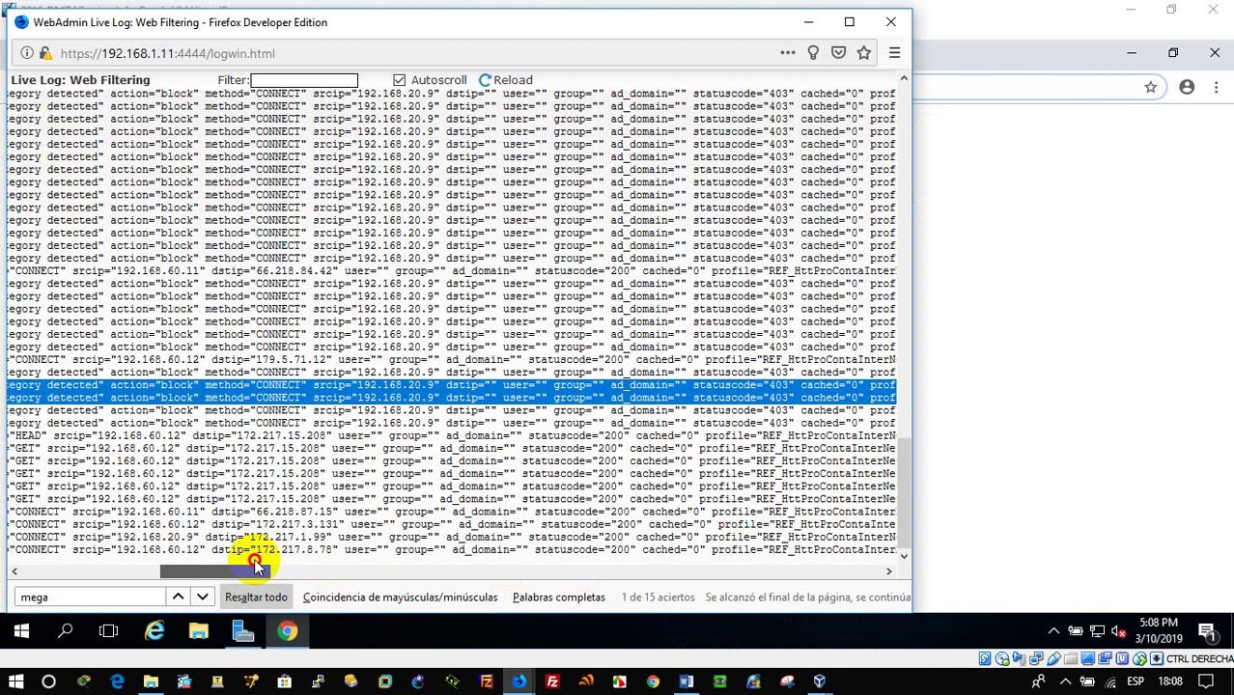
{"action": "left_click", "coordinate": [168, 391]}
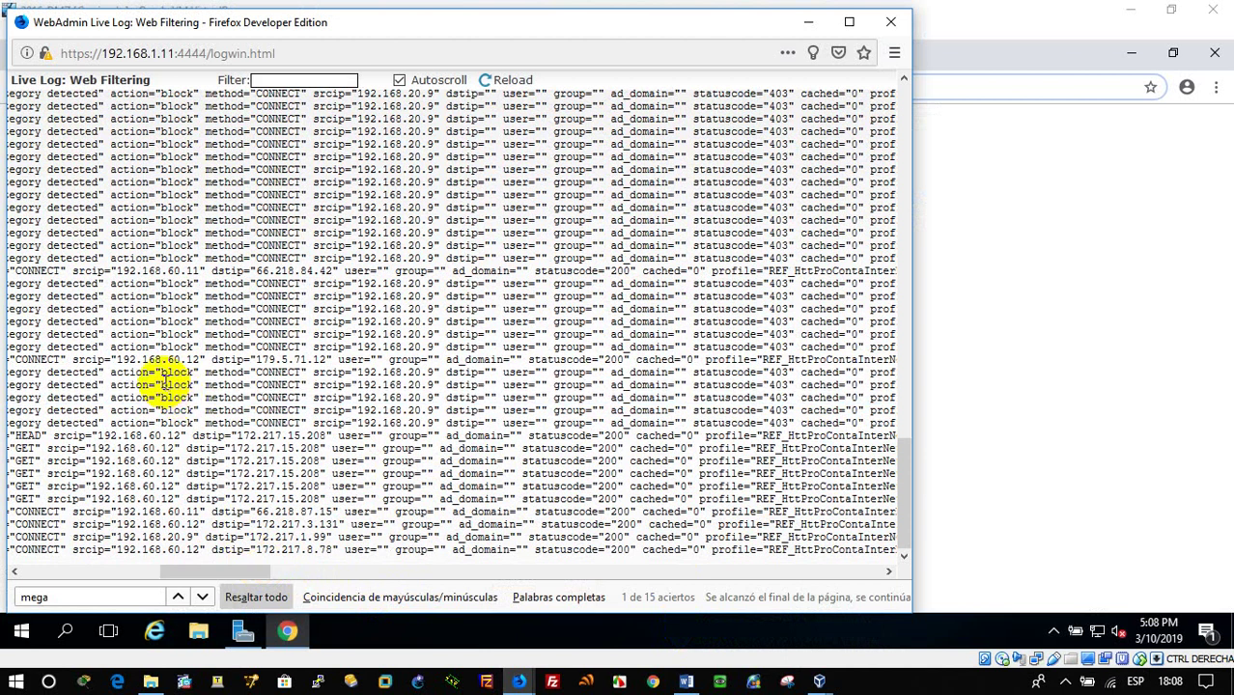
{"action": "double_click", "coordinate": [164, 384]}
{"action": "left_click_drag", "start_coordinate": [349, 384], "coordinate": [430, 386]}
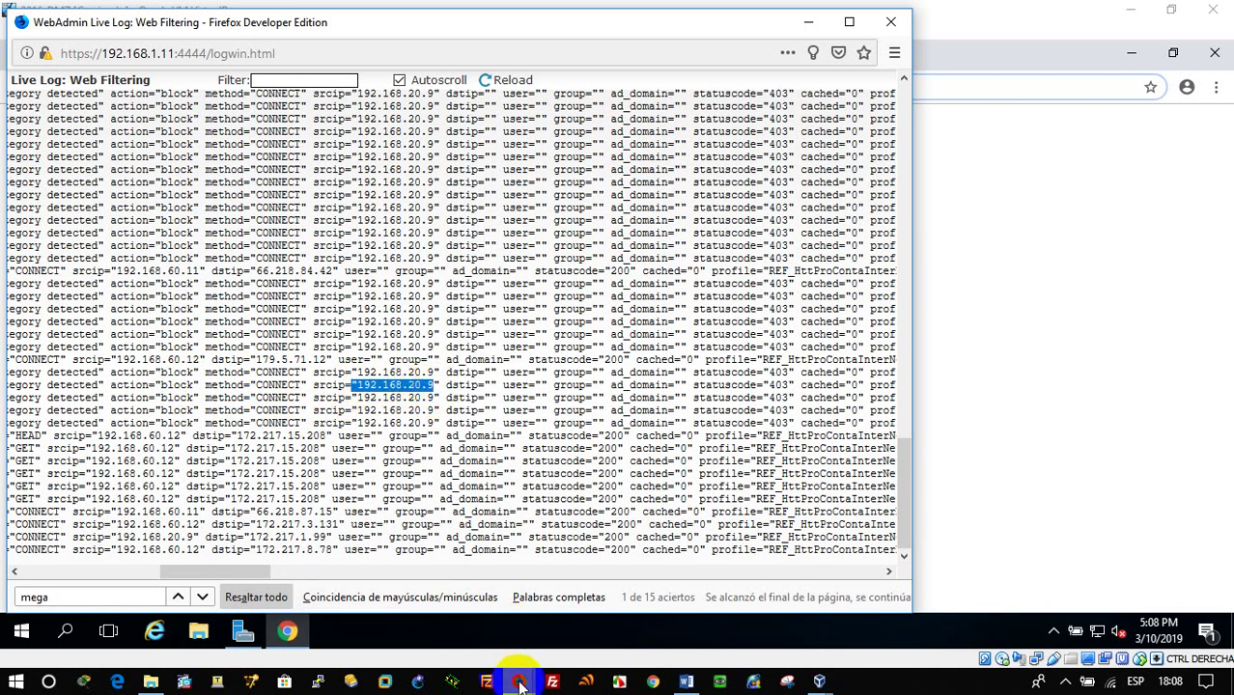
Switch to the Sophos WebAdmin window and open the FA_DMZ2 filter action for editing.
{"action": "mouse_move", "coordinate": [519, 682]}
{"action": "left_click", "coordinate": [551, 639]}
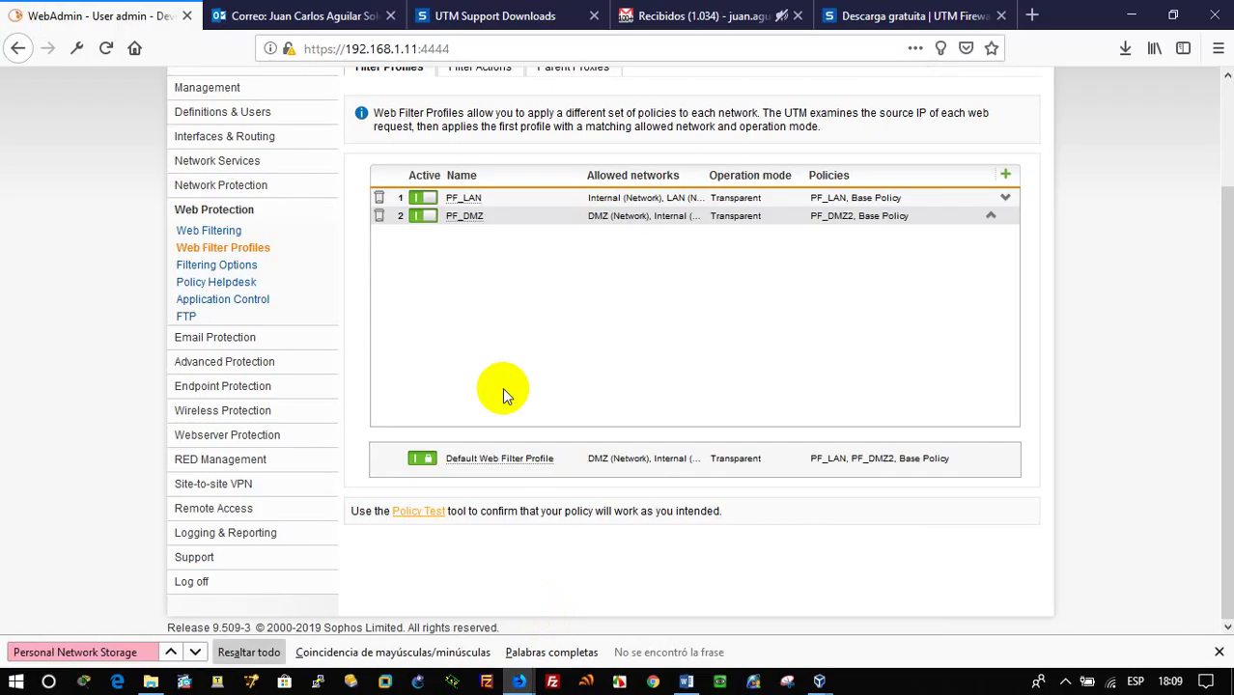
{"action": "scroll", "coordinate": [553, 274], "scroll_direction": "up", "scroll_amount": 2}
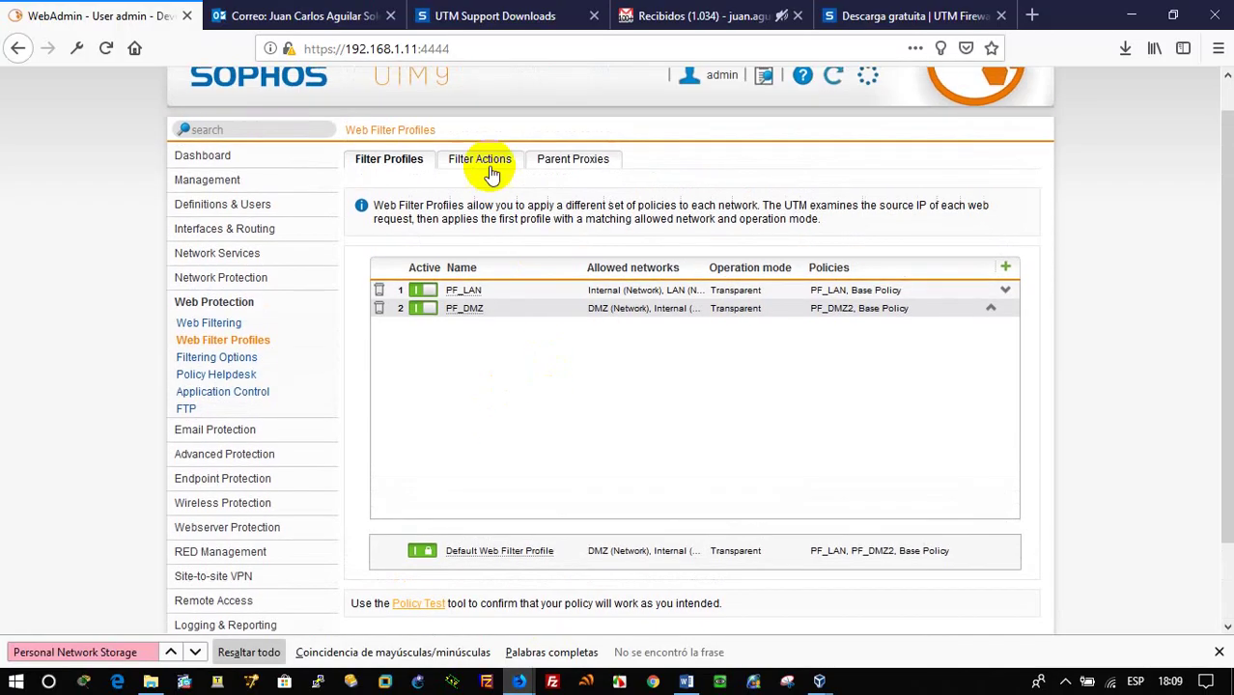
{"action": "left_click", "coordinate": [481, 162]}
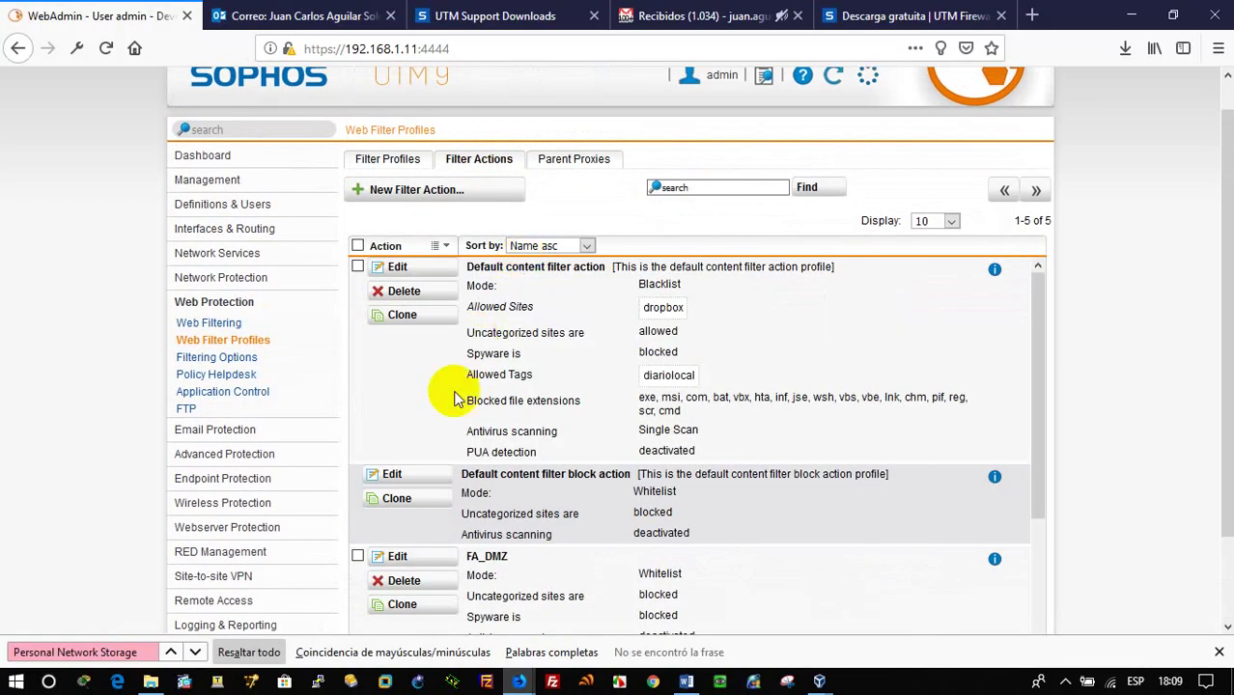
{"action": "scroll", "coordinate": [457, 399], "scroll_direction": "down", "scroll_amount": 6}
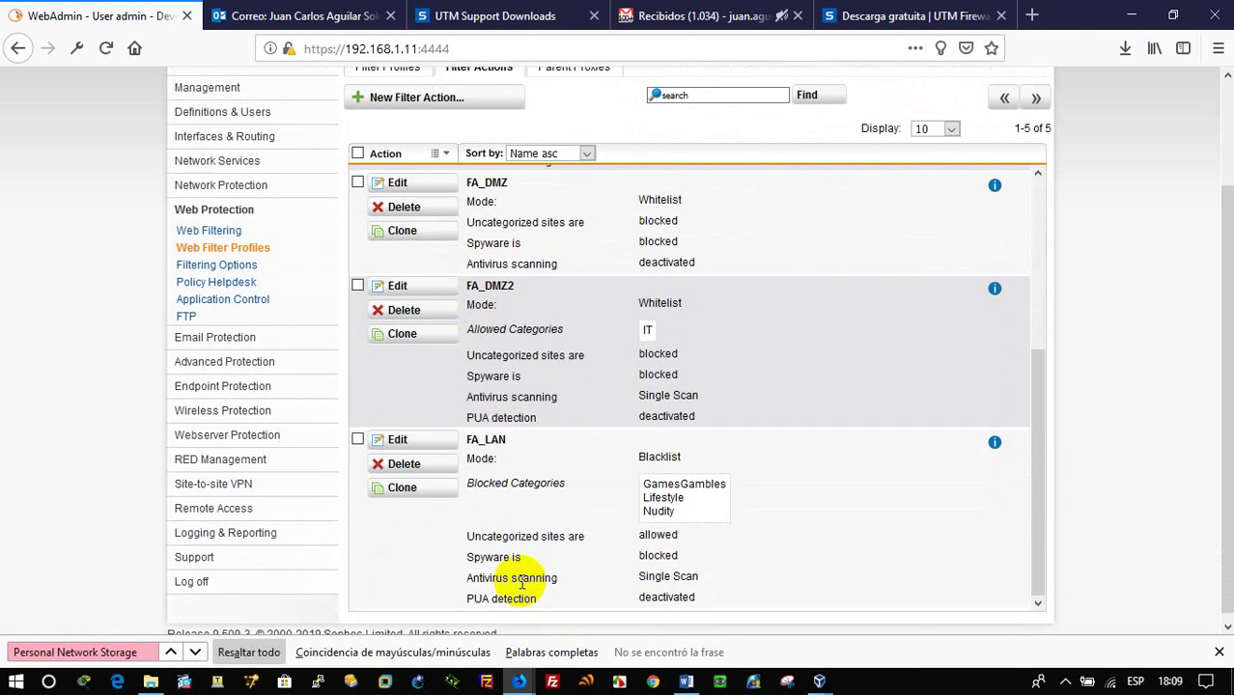
{"action": "double_click", "coordinate": [582, 333]}
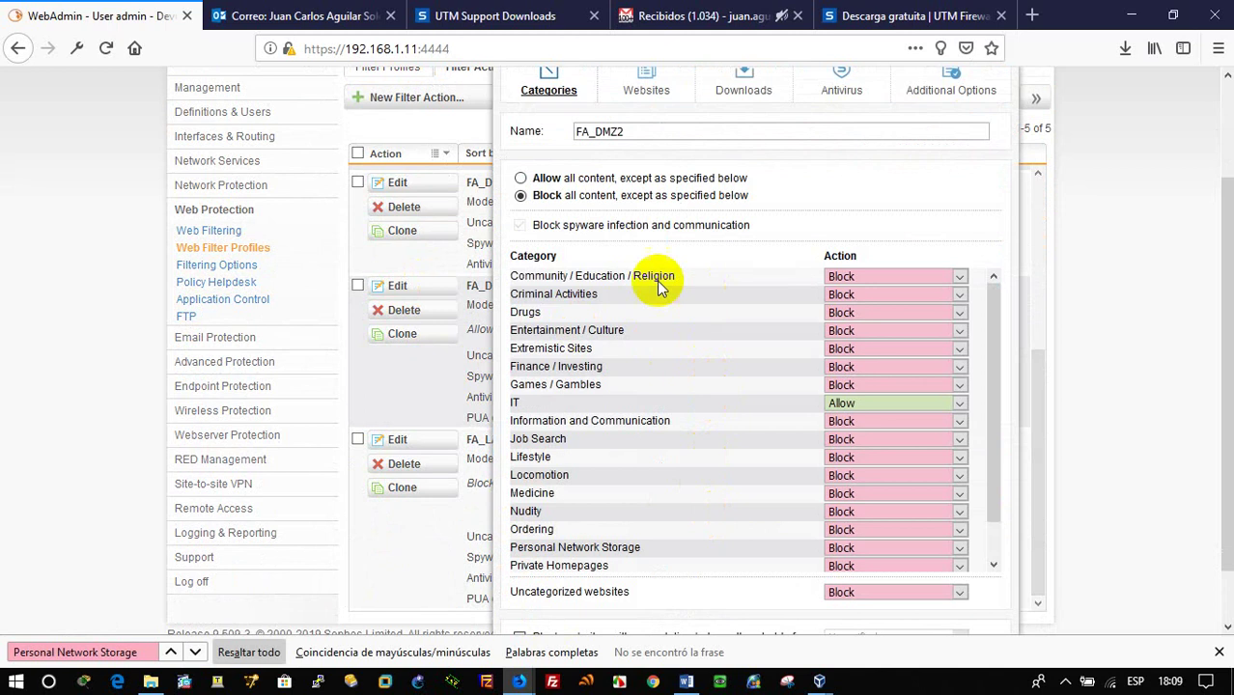
Allow the Community / Education / Religion and Information and Communication categories in the FA_DMZ2 filter action.
{"action": "left_click", "coordinate": [846, 277]}
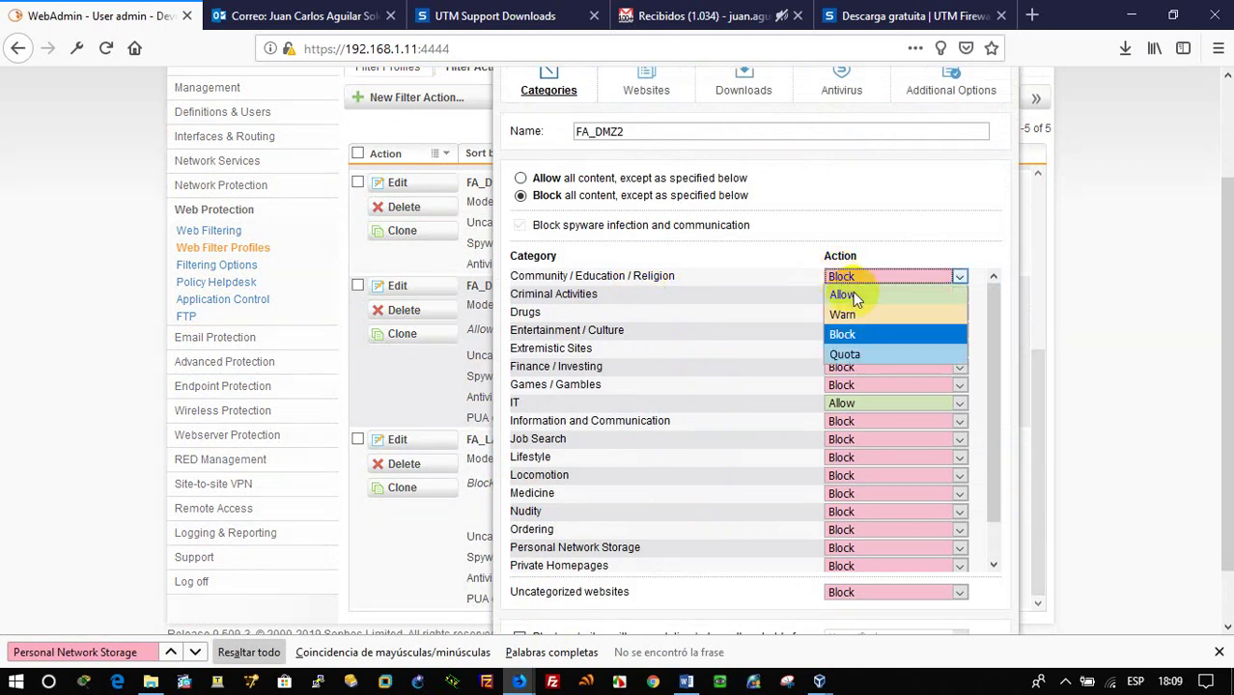
{"action": "left_click", "coordinate": [852, 293]}
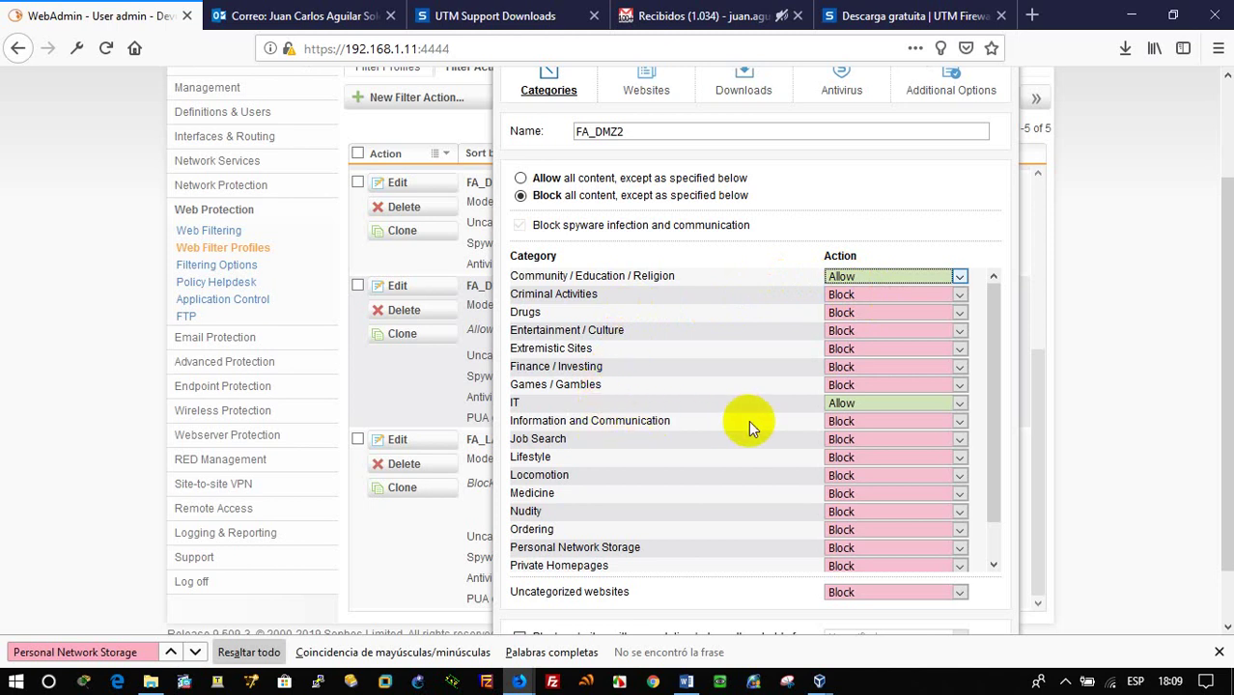
{"action": "left_click", "coordinate": [841, 421]}
{"action": "left_click", "coordinate": [836, 446]}
{"action": "key", "text": "Up"}
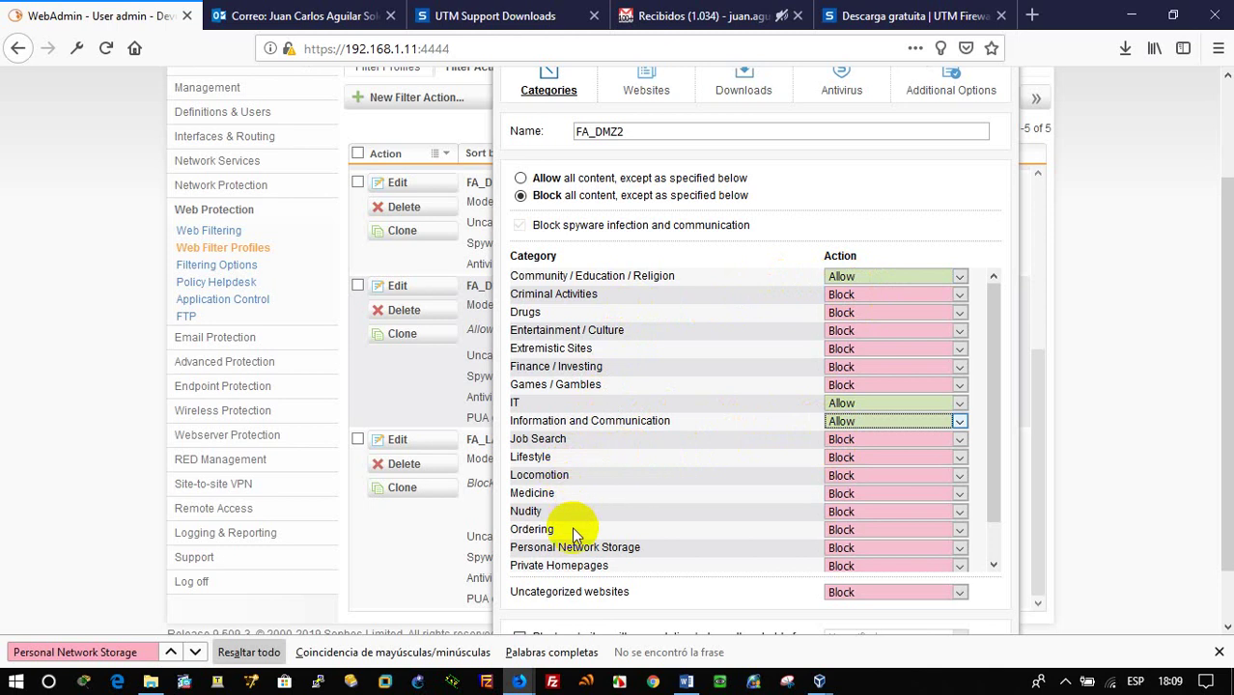
Set uncategorized websites to Allow in the FA_DMZ2 filter action and save it.
{"action": "scroll", "coordinate": [673, 575], "scroll_direction": "down", "scroll_amount": 2}
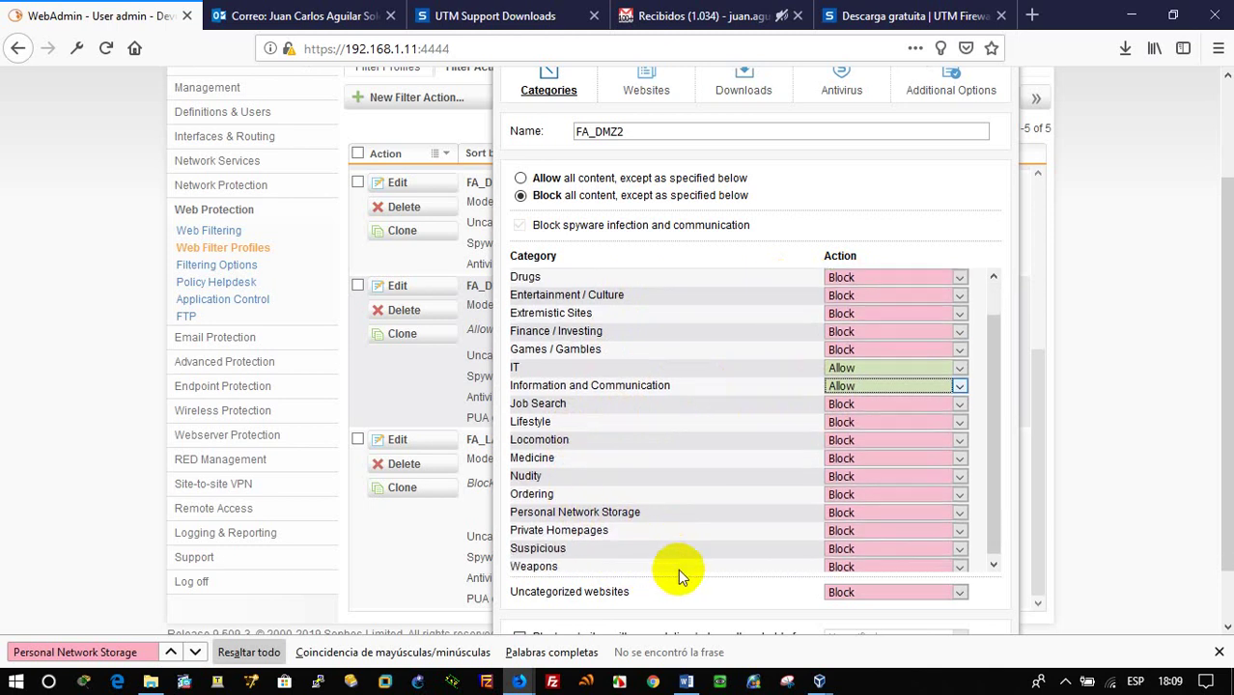
{"action": "scroll", "coordinate": [830, 547], "scroll_direction": "down", "scroll_amount": 2}
{"action": "left_click", "coordinate": [870, 535]}
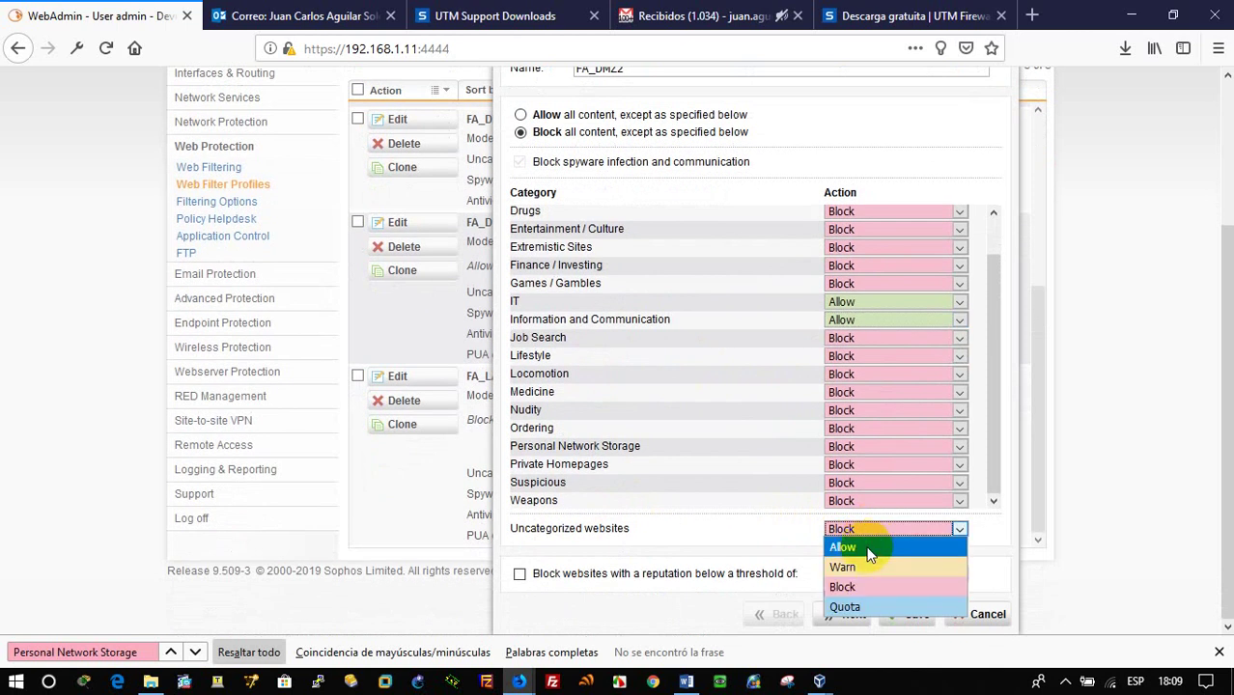
{"action": "left_click", "coordinate": [850, 546]}
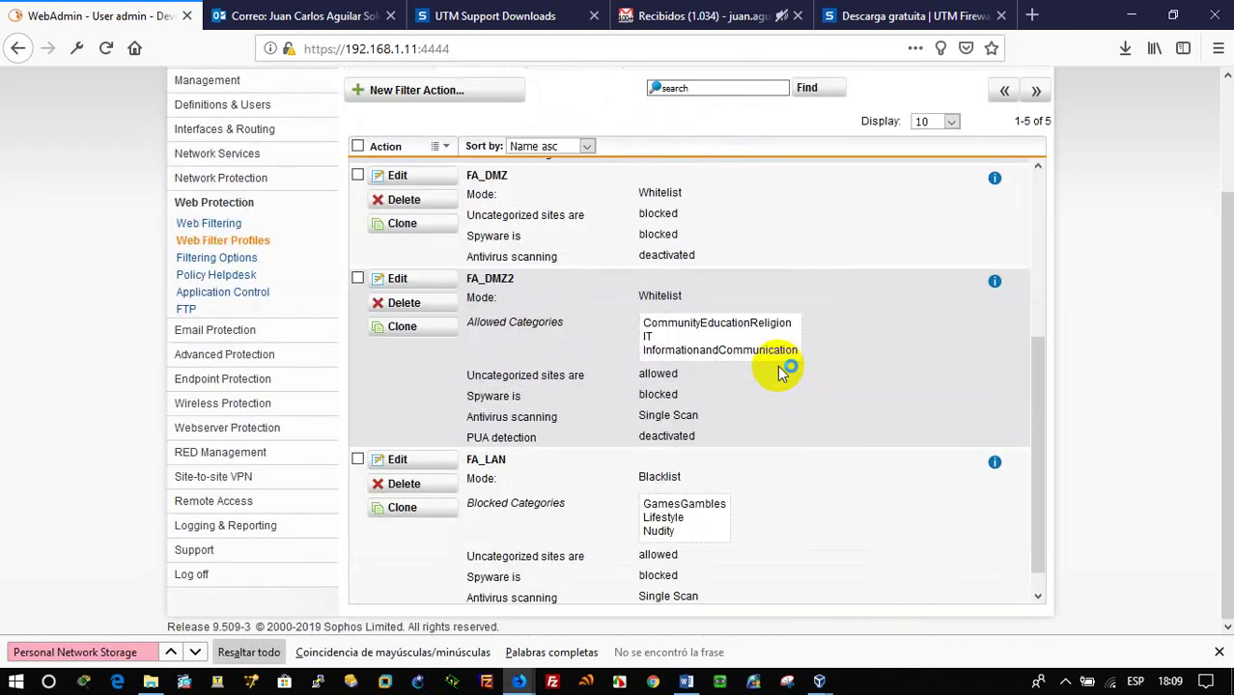
{"action": "mouse_move", "coordinate": [819, 675]}
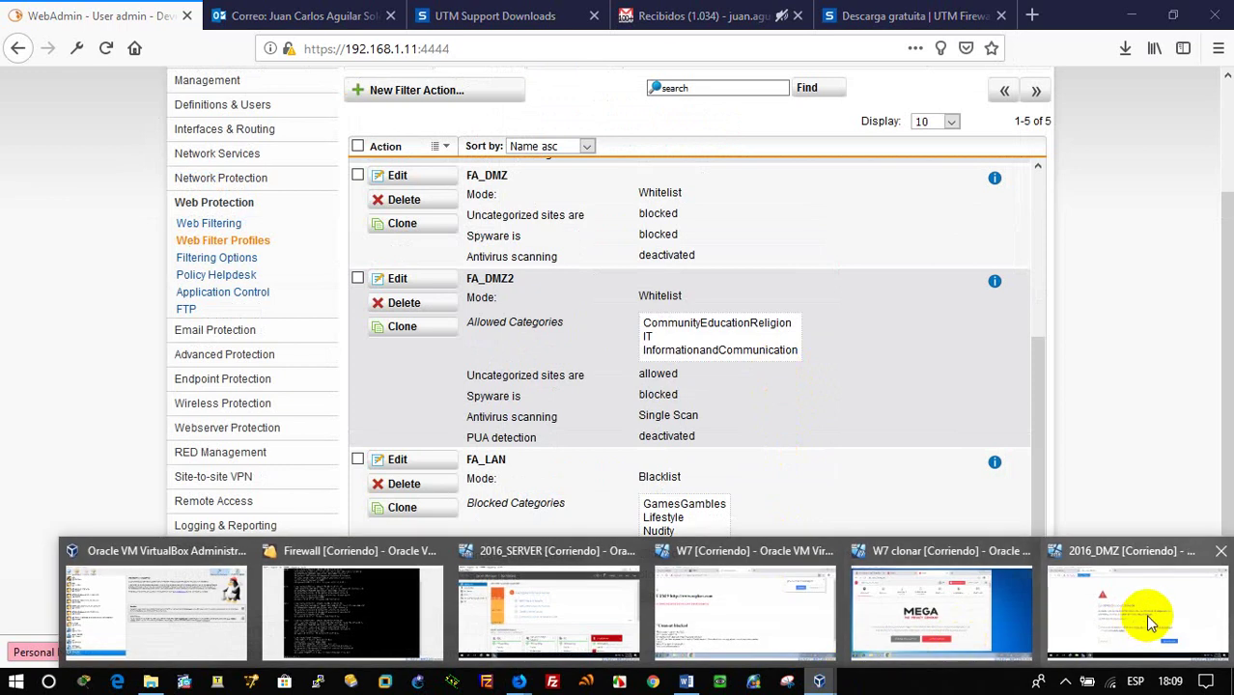
{"action": "left_click", "coordinate": [1145, 614]}
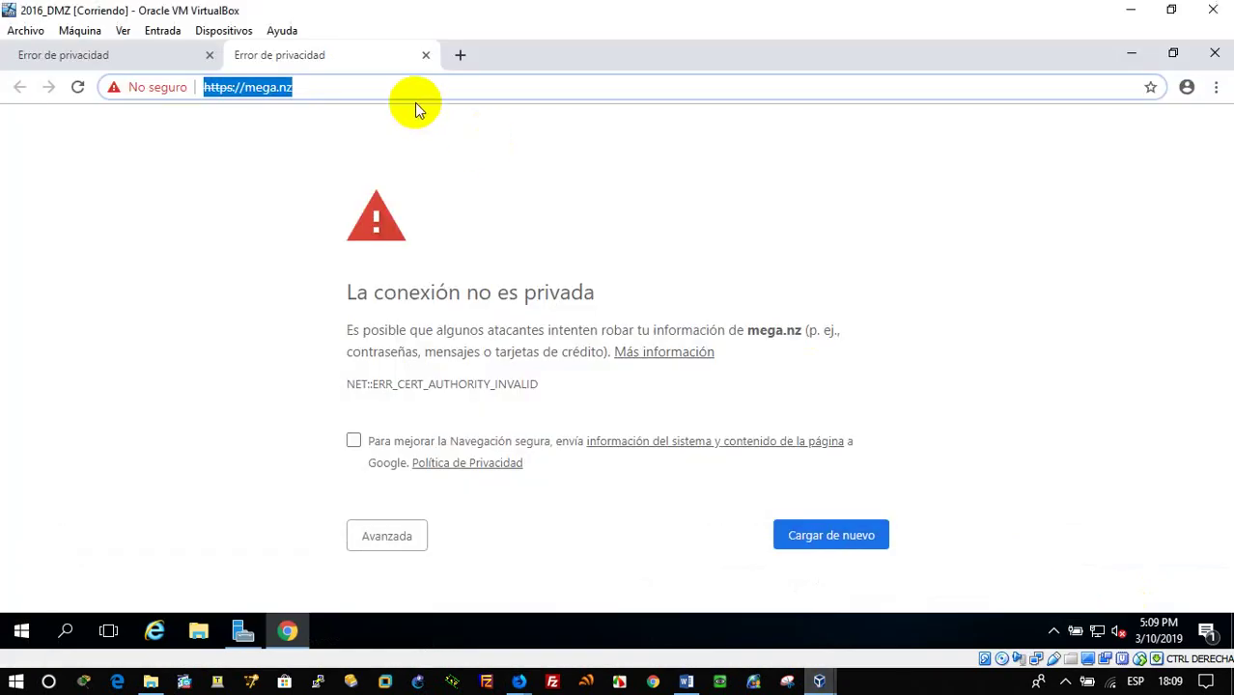
{"action": "type", "text": "www."}
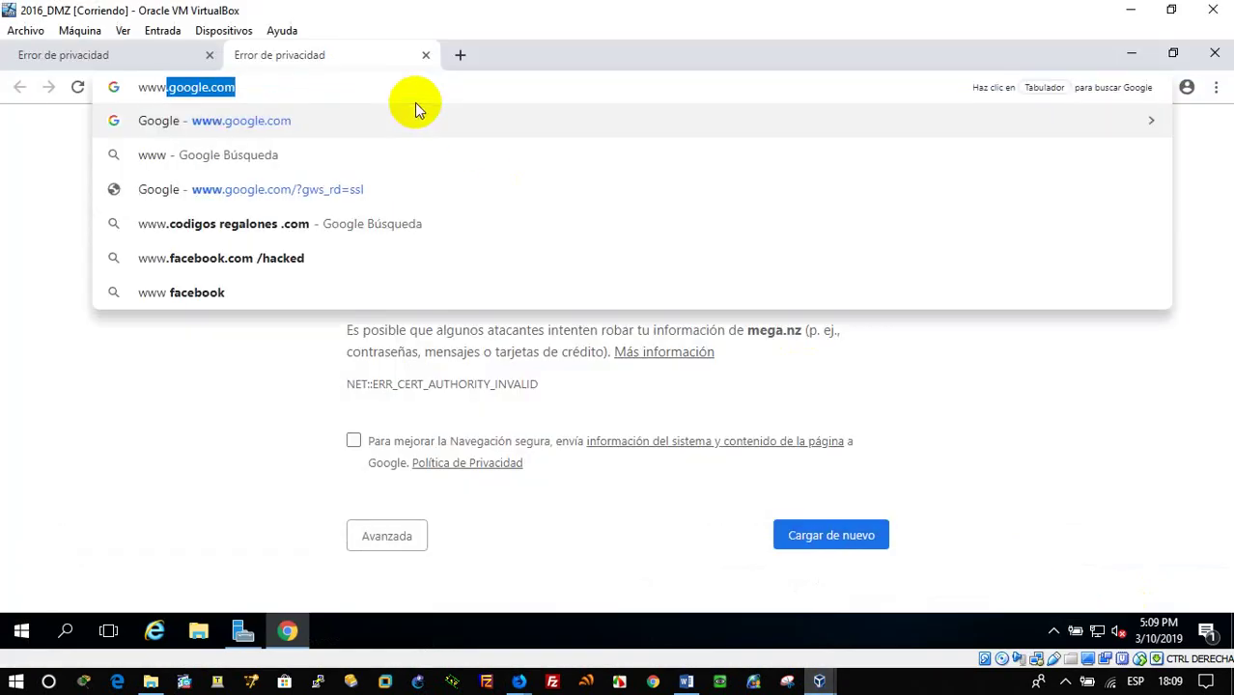
{"action": "type", "text": "utec"}
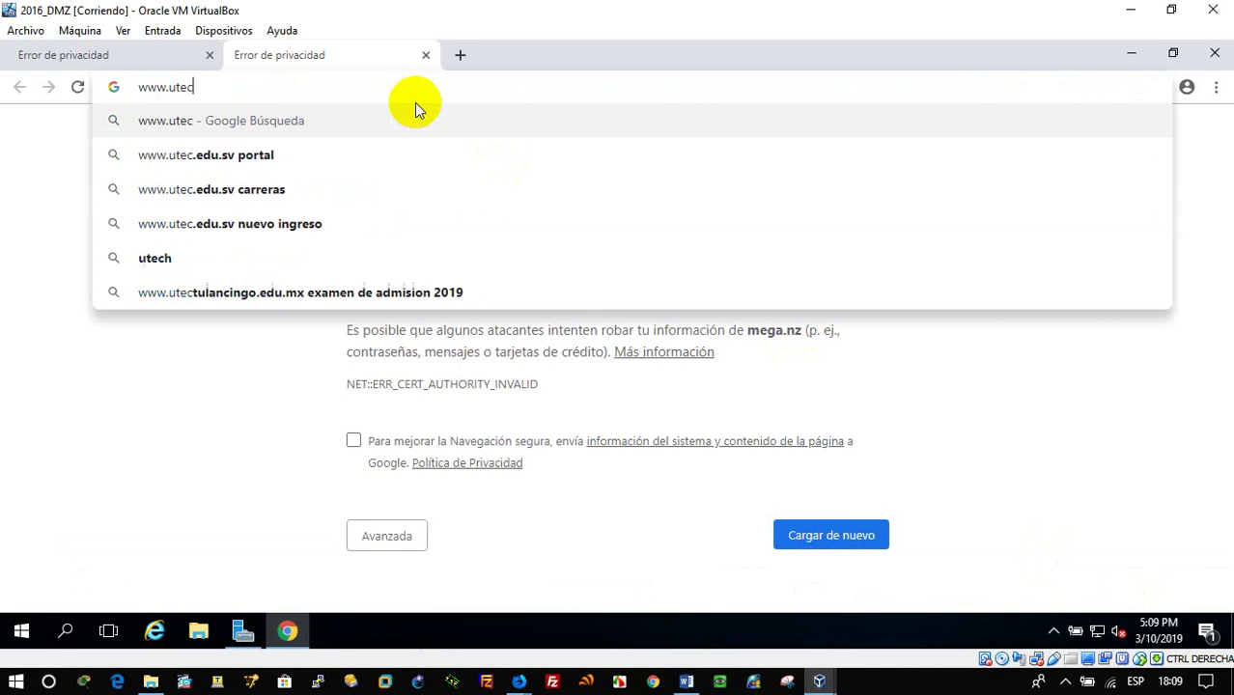
{"action": "type", "text": ".ed"}
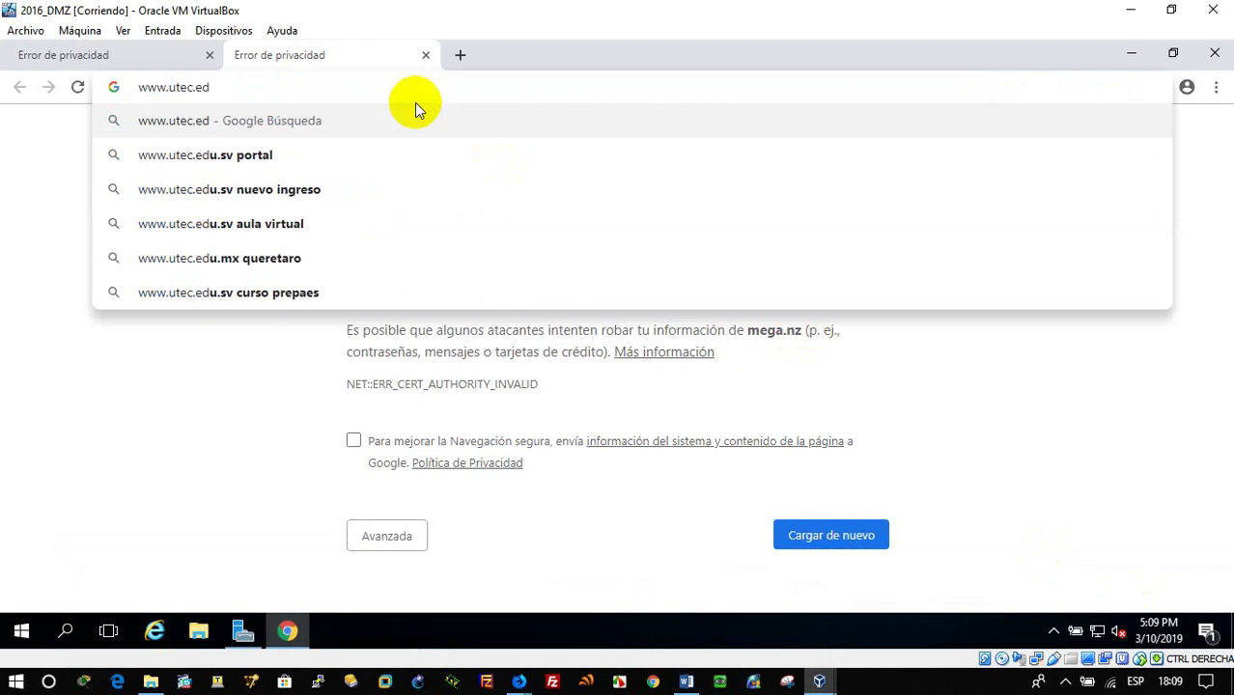
{"action": "type", "text": "u.sv"}
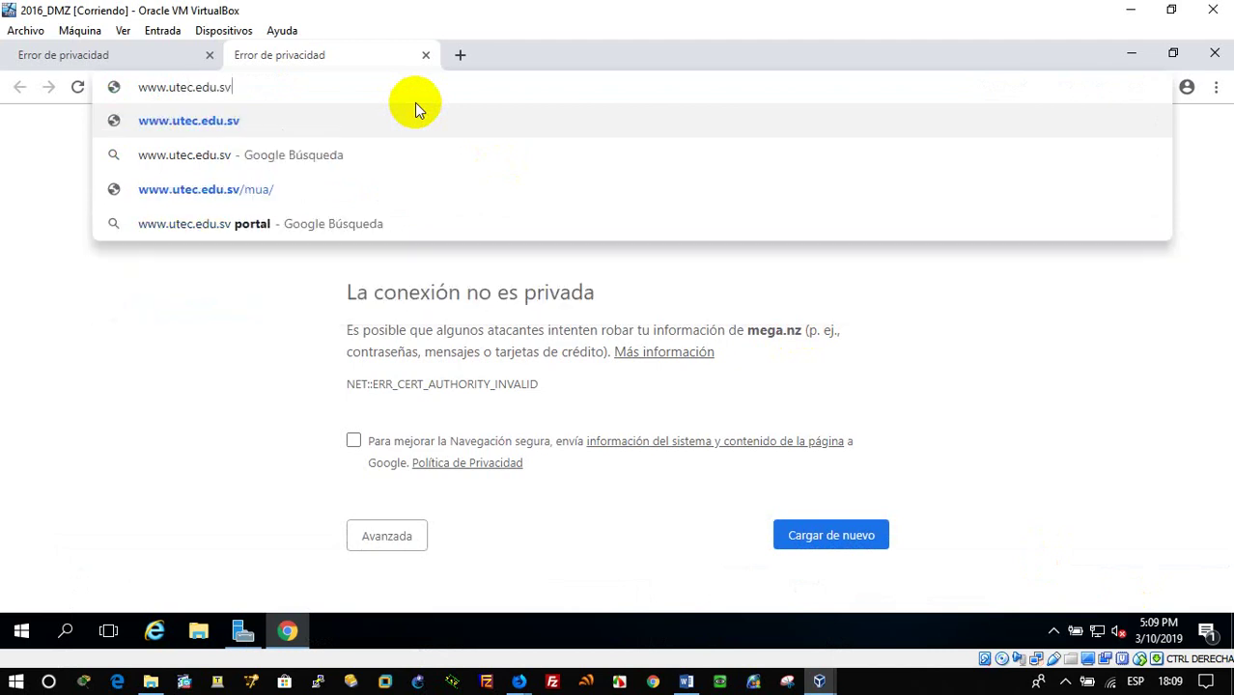
{"action": "key", "text": "Return"}
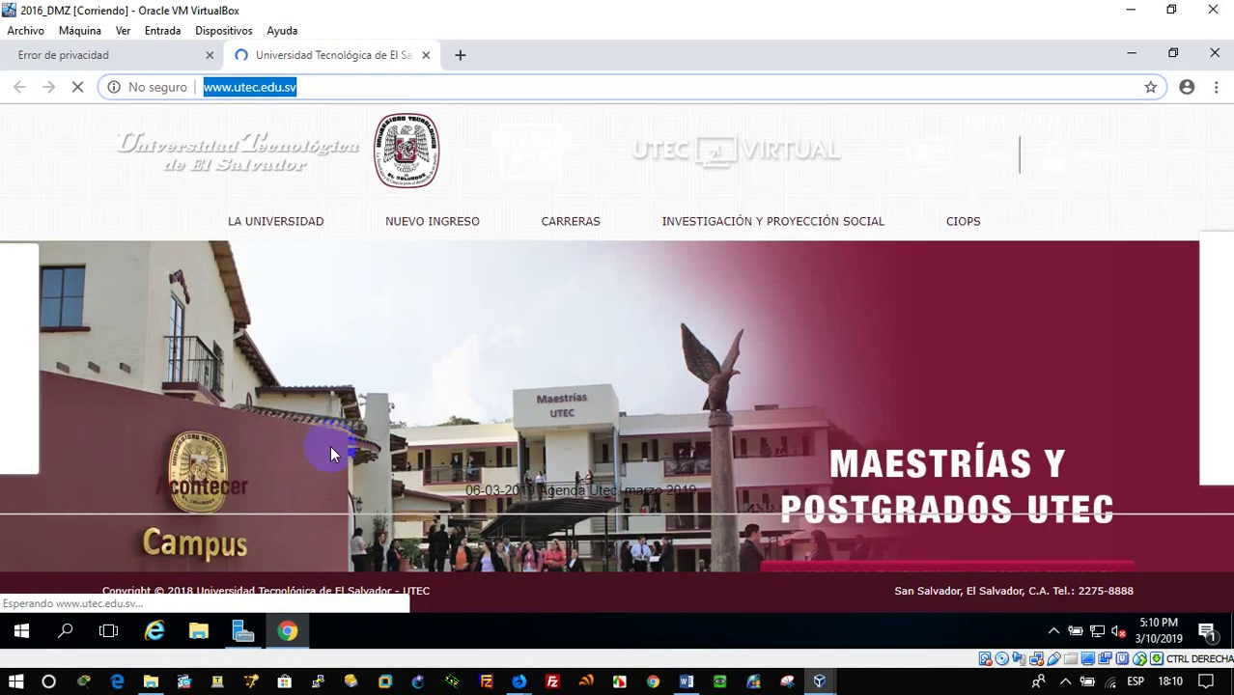
Search Google for "office 365" in the other browser tab and open the Office 365 Login result.
{"action": "left_click", "coordinate": [87, 58]}
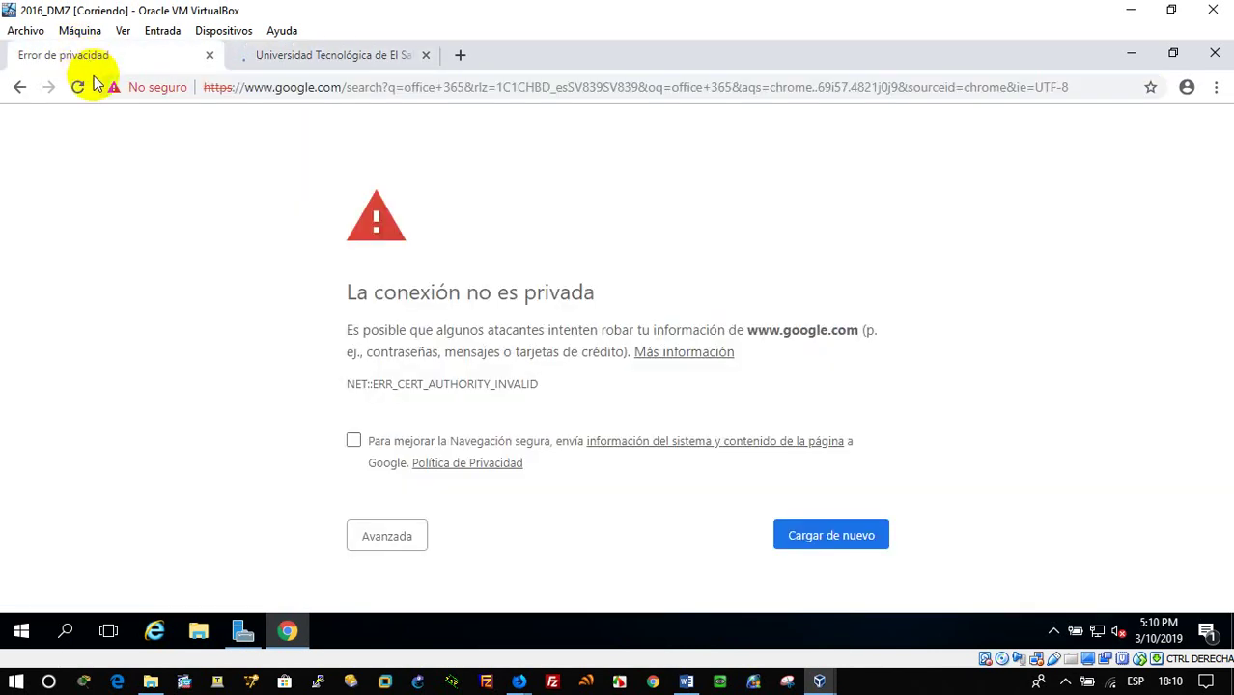
{"action": "left_click", "coordinate": [361, 88]}
{"action": "type", "text": "o"}
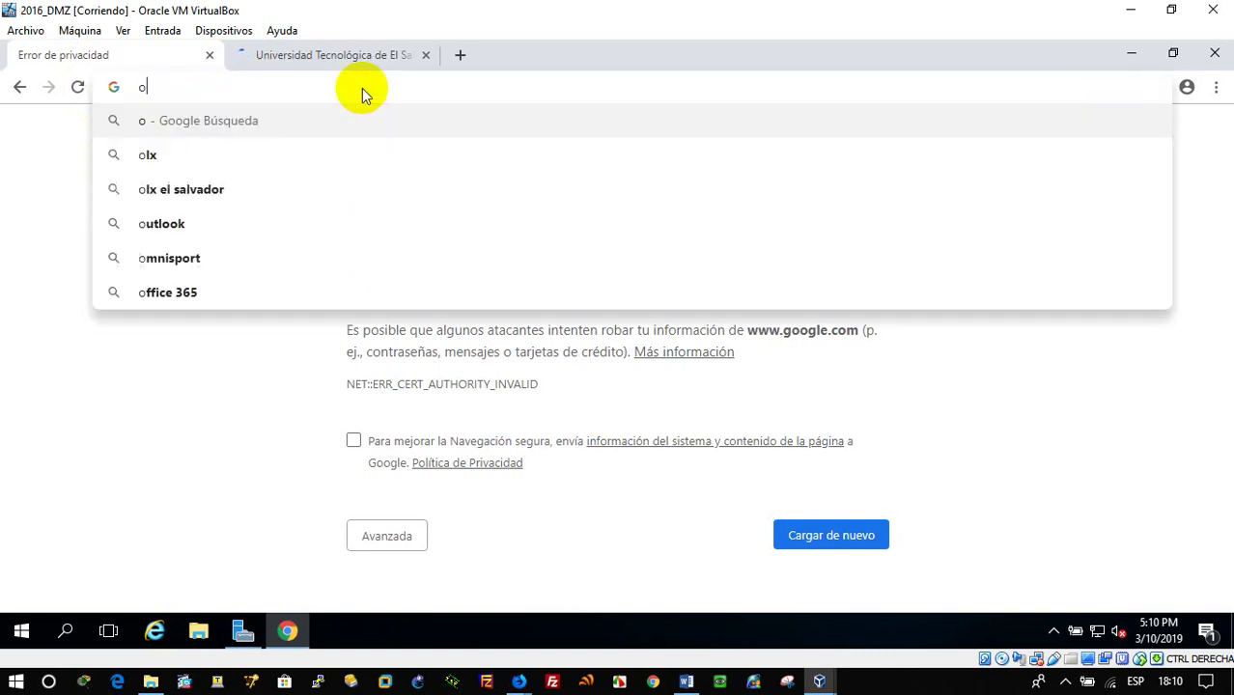
{"action": "type", "text": "ff"}
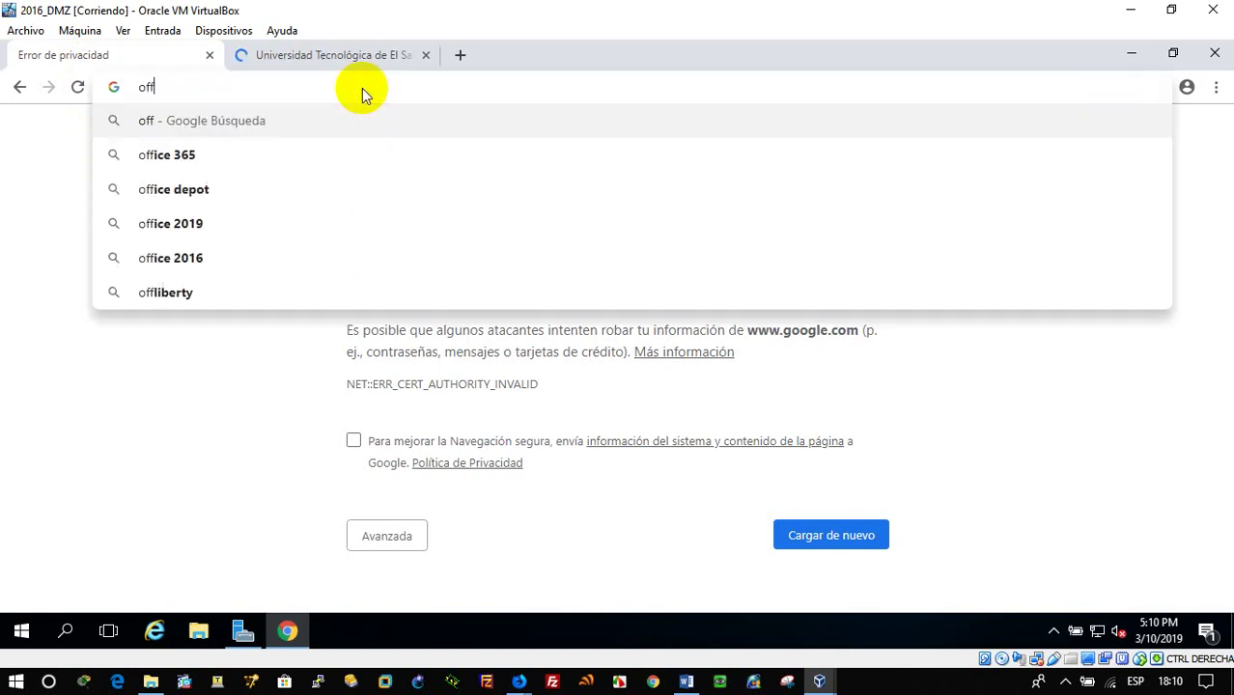
{"action": "left_click", "coordinate": [204, 157]}
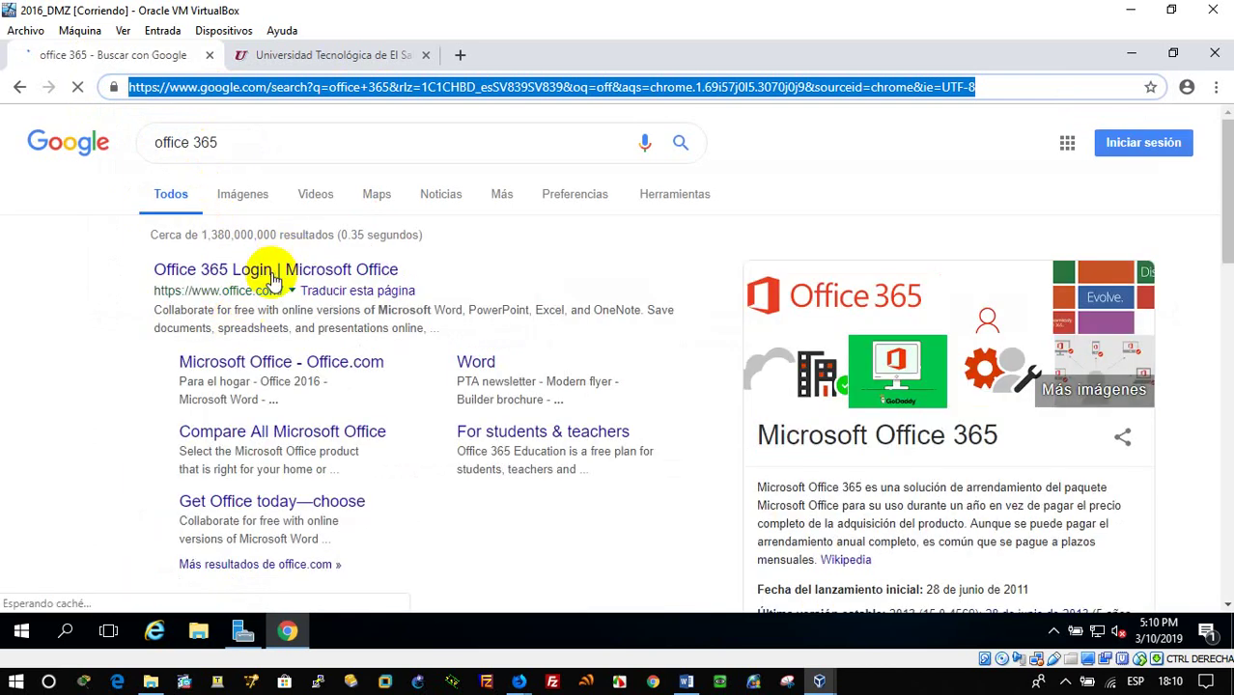
{"action": "left_click", "coordinate": [275, 271]}
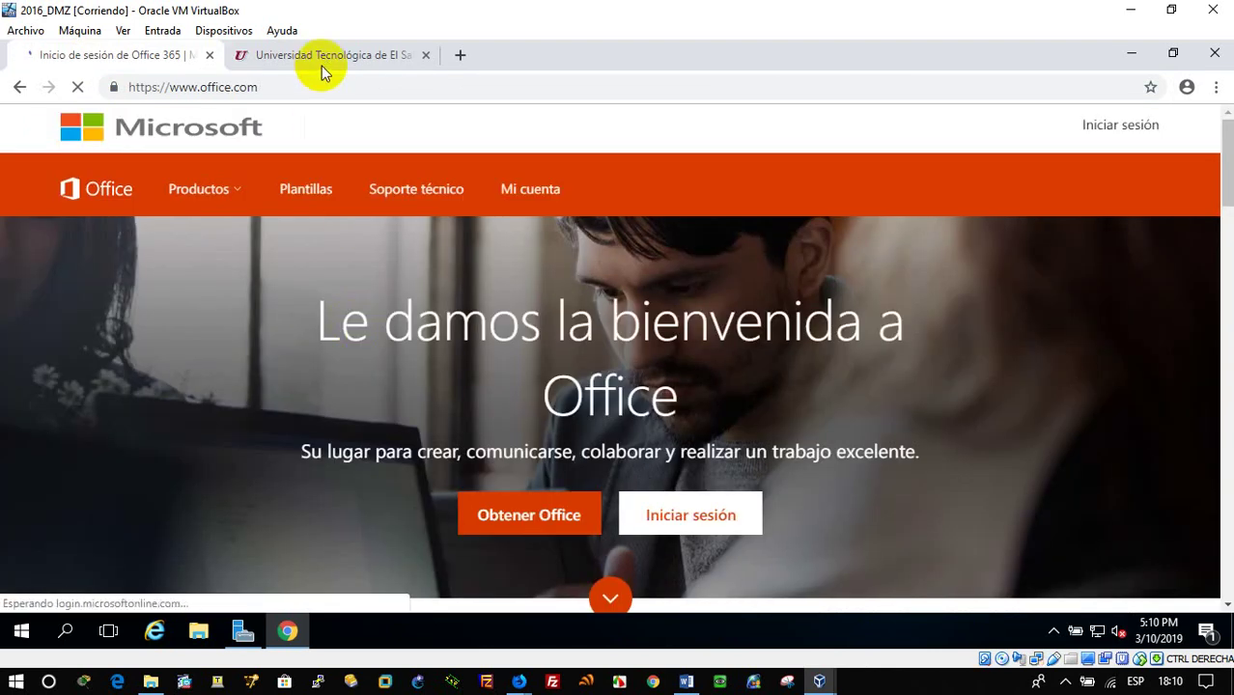
{"action": "left_click", "coordinate": [338, 60]}
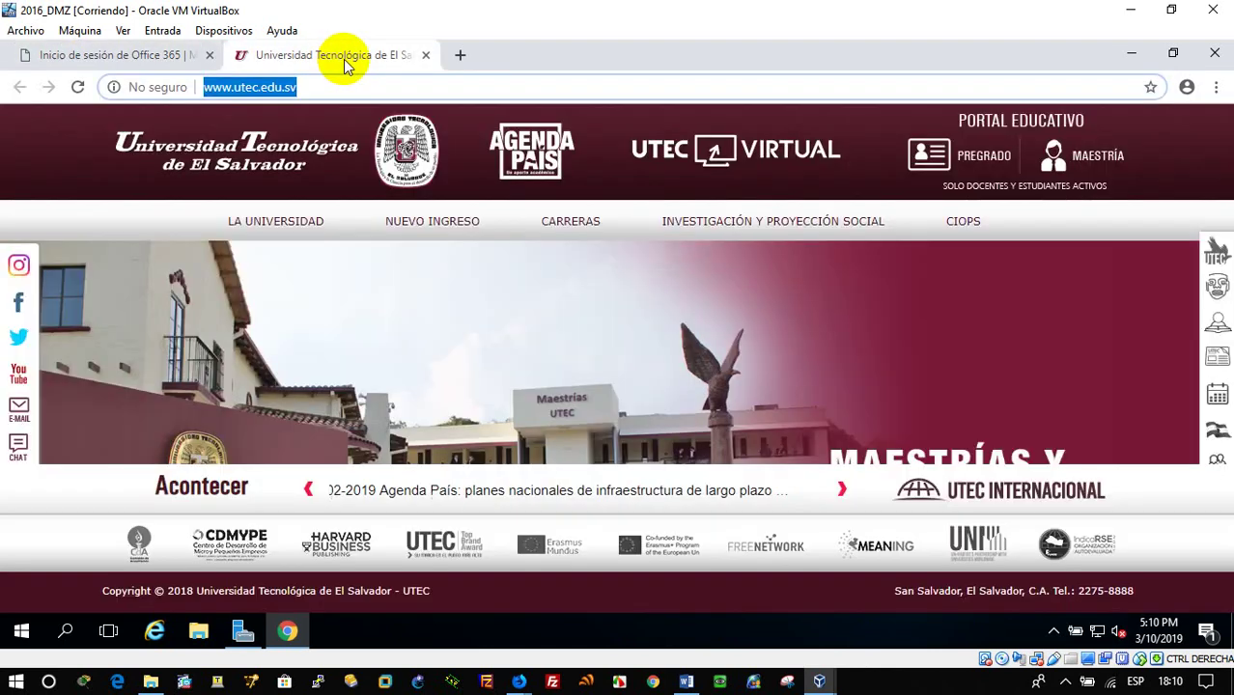
{"action": "left_click", "coordinate": [469, 55]}
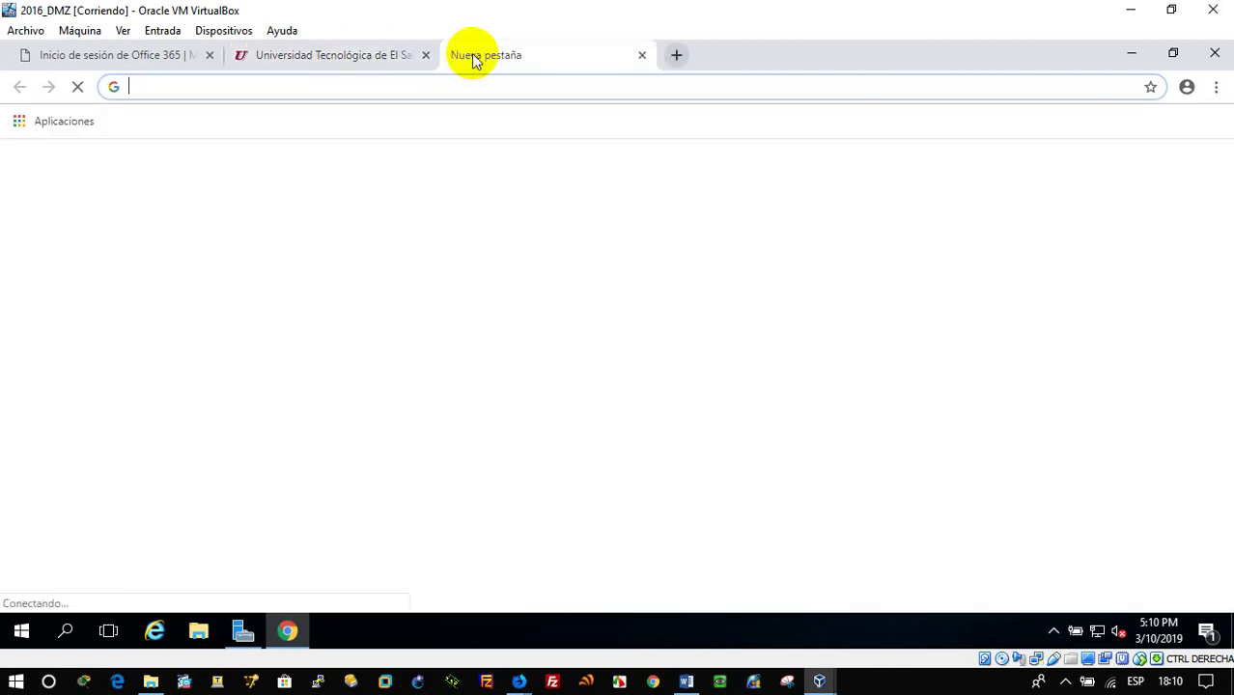
{"action": "type", "text": "mega"}
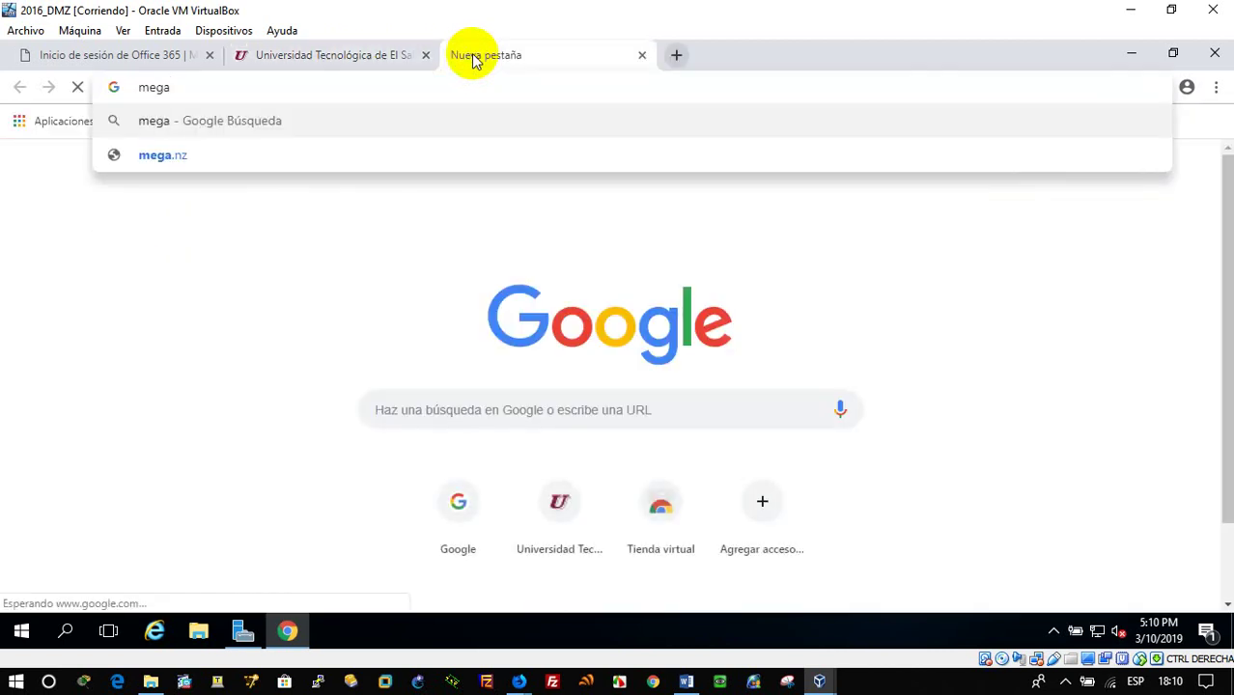
{"action": "key", "text": "Down"}
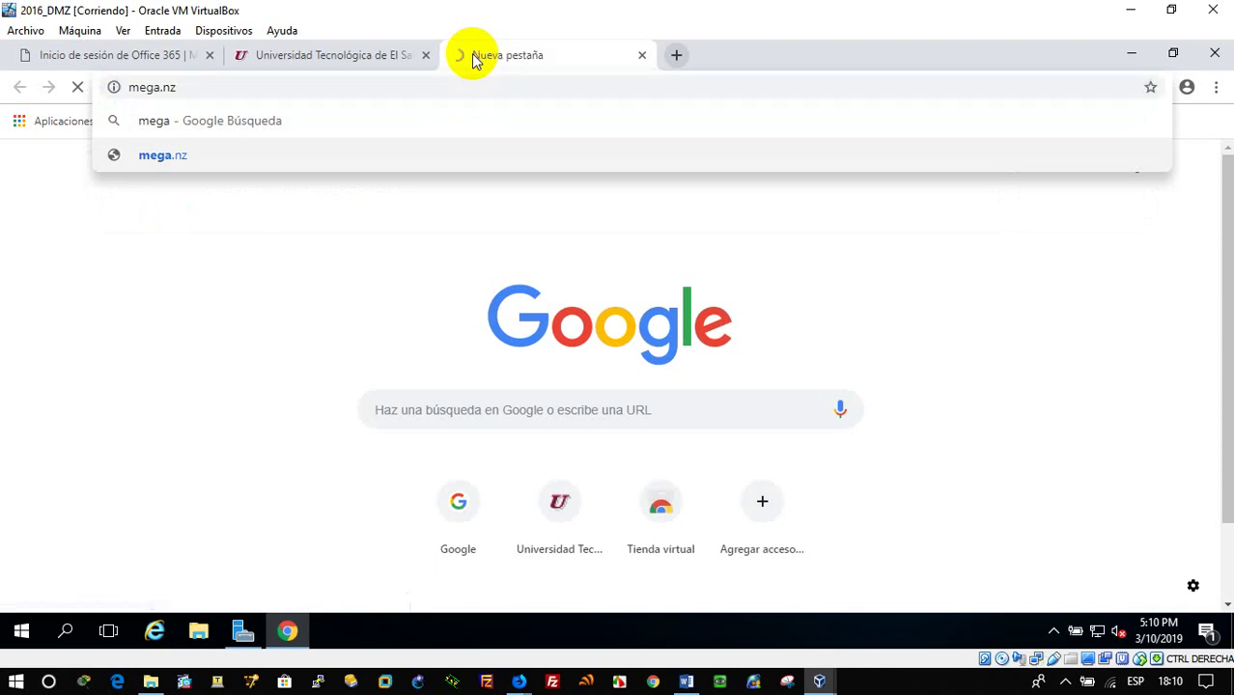
{"action": "key", "text": "Return"}
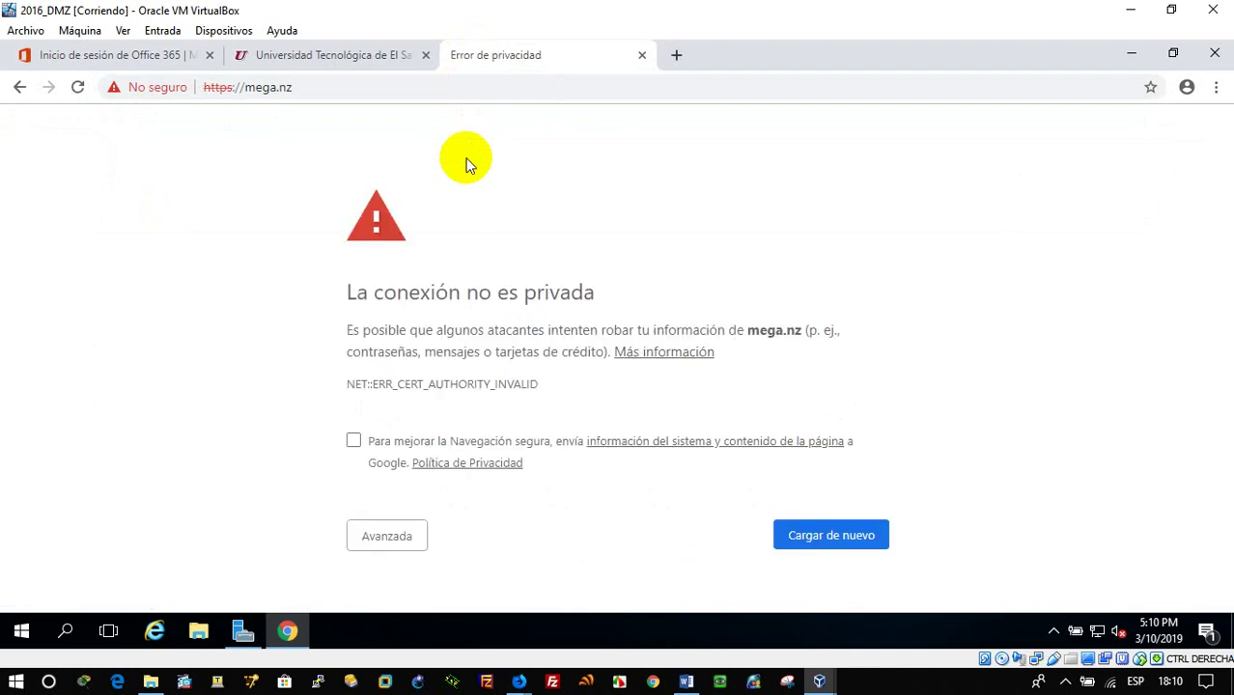
Switch to the W7 clonar virtual machine and examine its mega.nz page to compare LAN access with the DMZ.
{"action": "left_click", "coordinate": [818, 682]}
{"action": "left_click", "coordinate": [936, 597]}
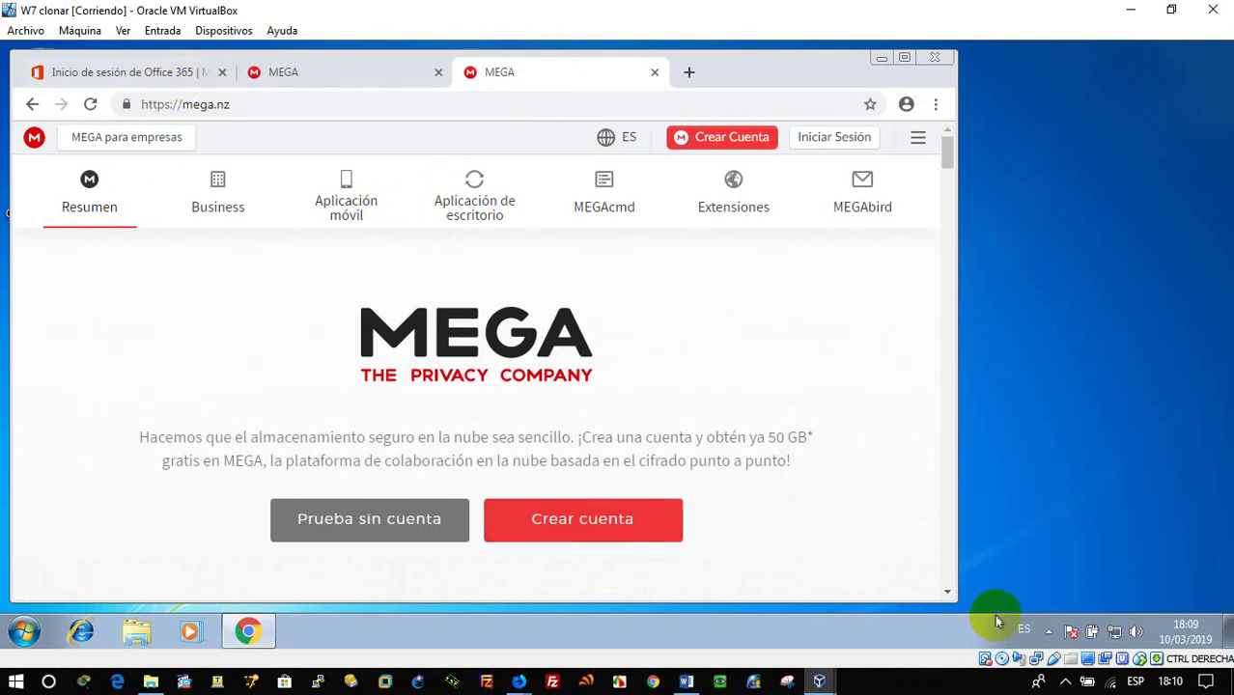
{"action": "mouse_move", "coordinate": [820, 682]}
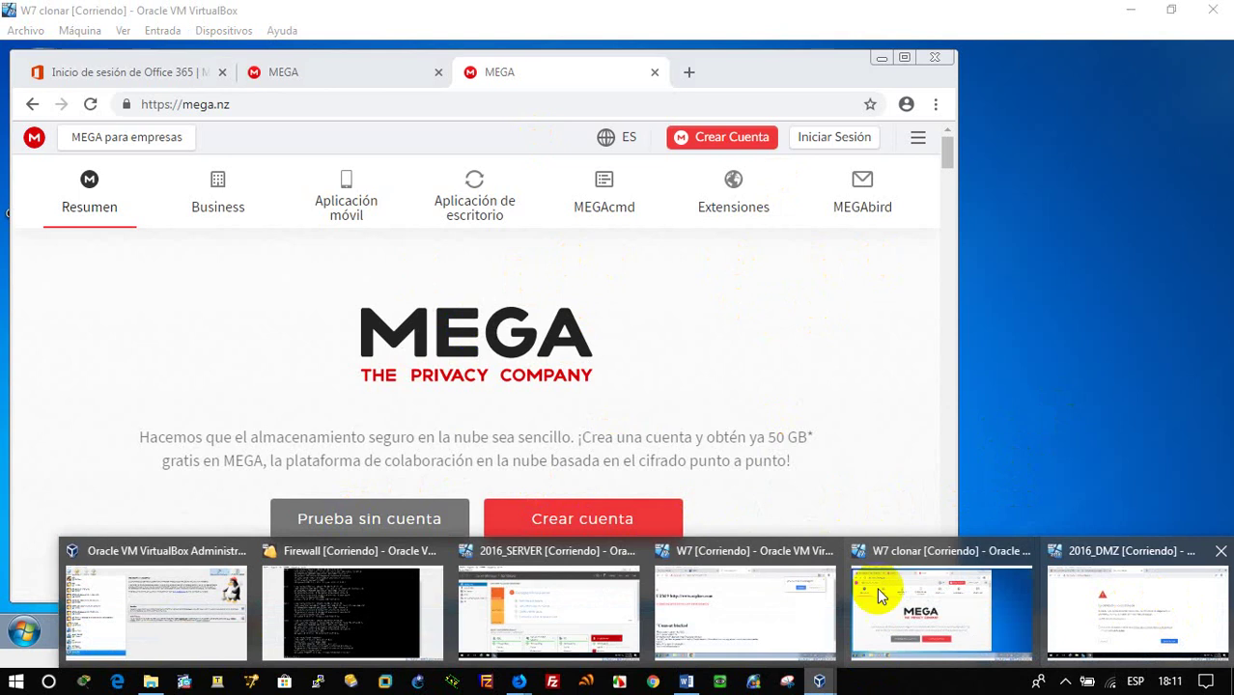
{"action": "mouse_move", "coordinate": [519, 684]}
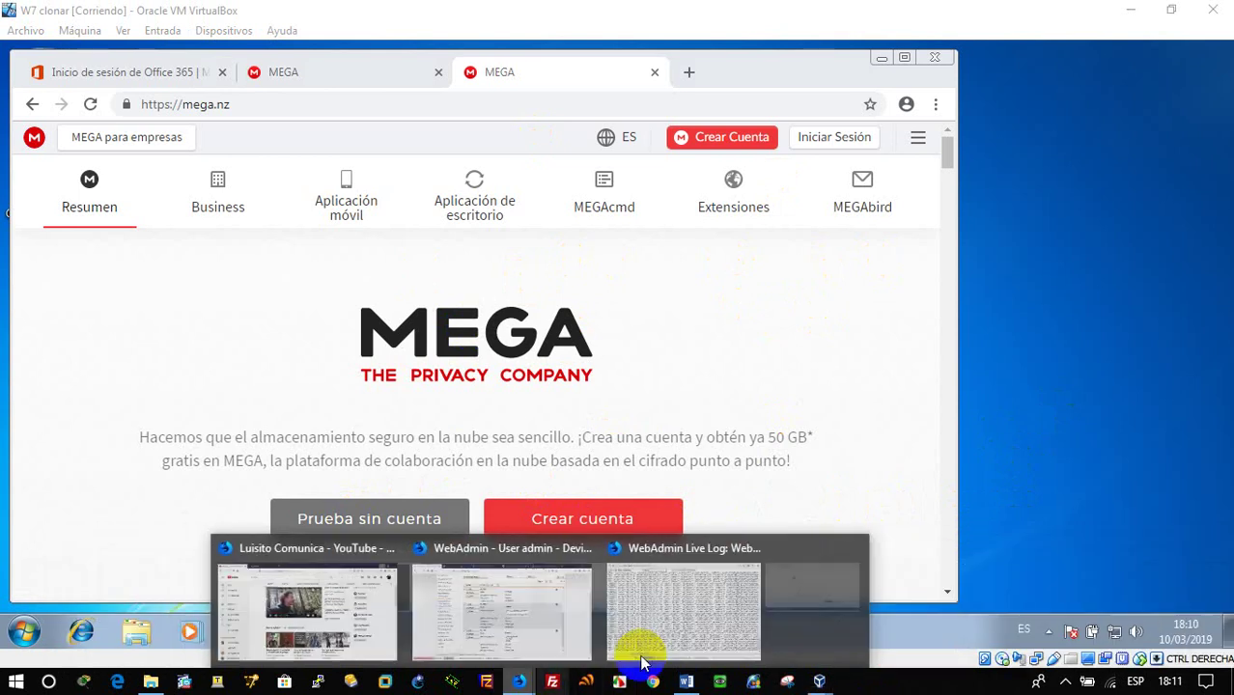